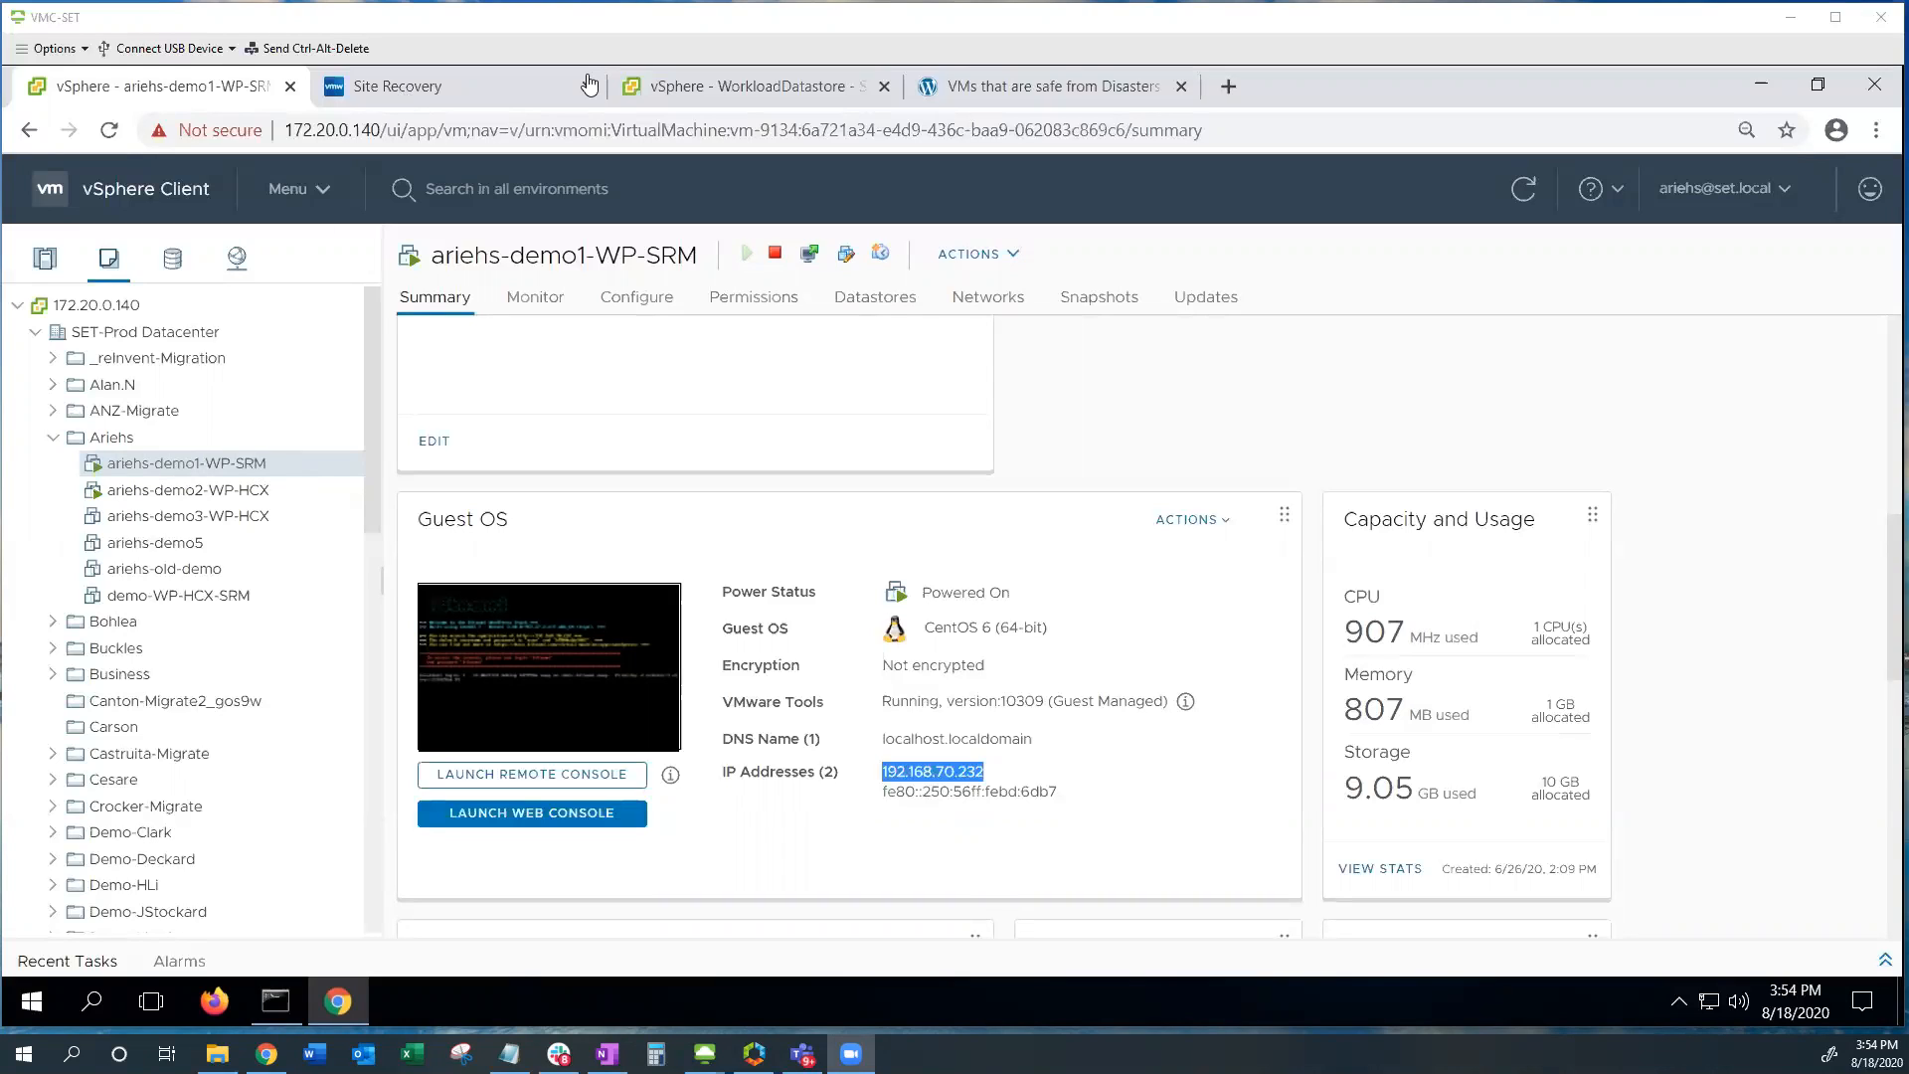
Step: Review the cloud copy of the VM, then preview the target site and virtual machine pages for configuring a new replication
{"action": "left_click", "coordinate": [694, 99]}
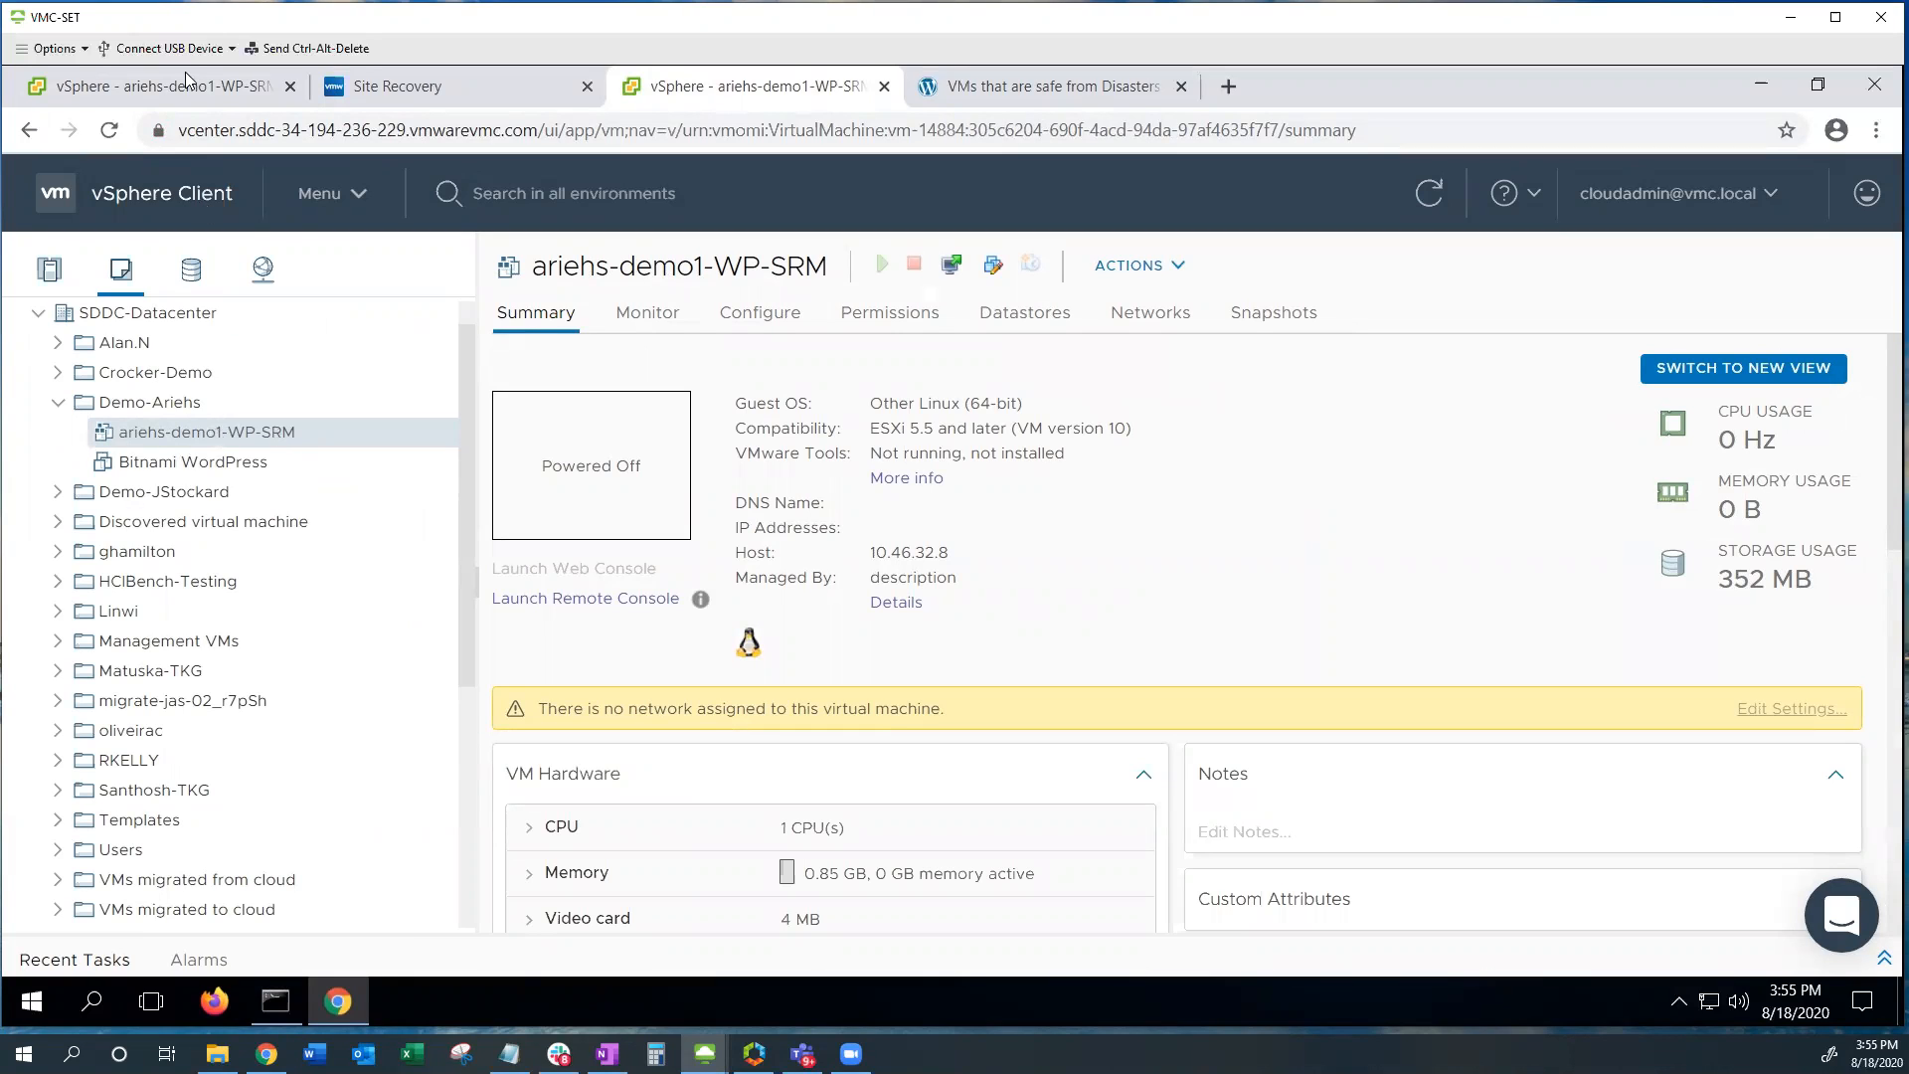
{"action": "left_click", "coordinate": [421, 91]}
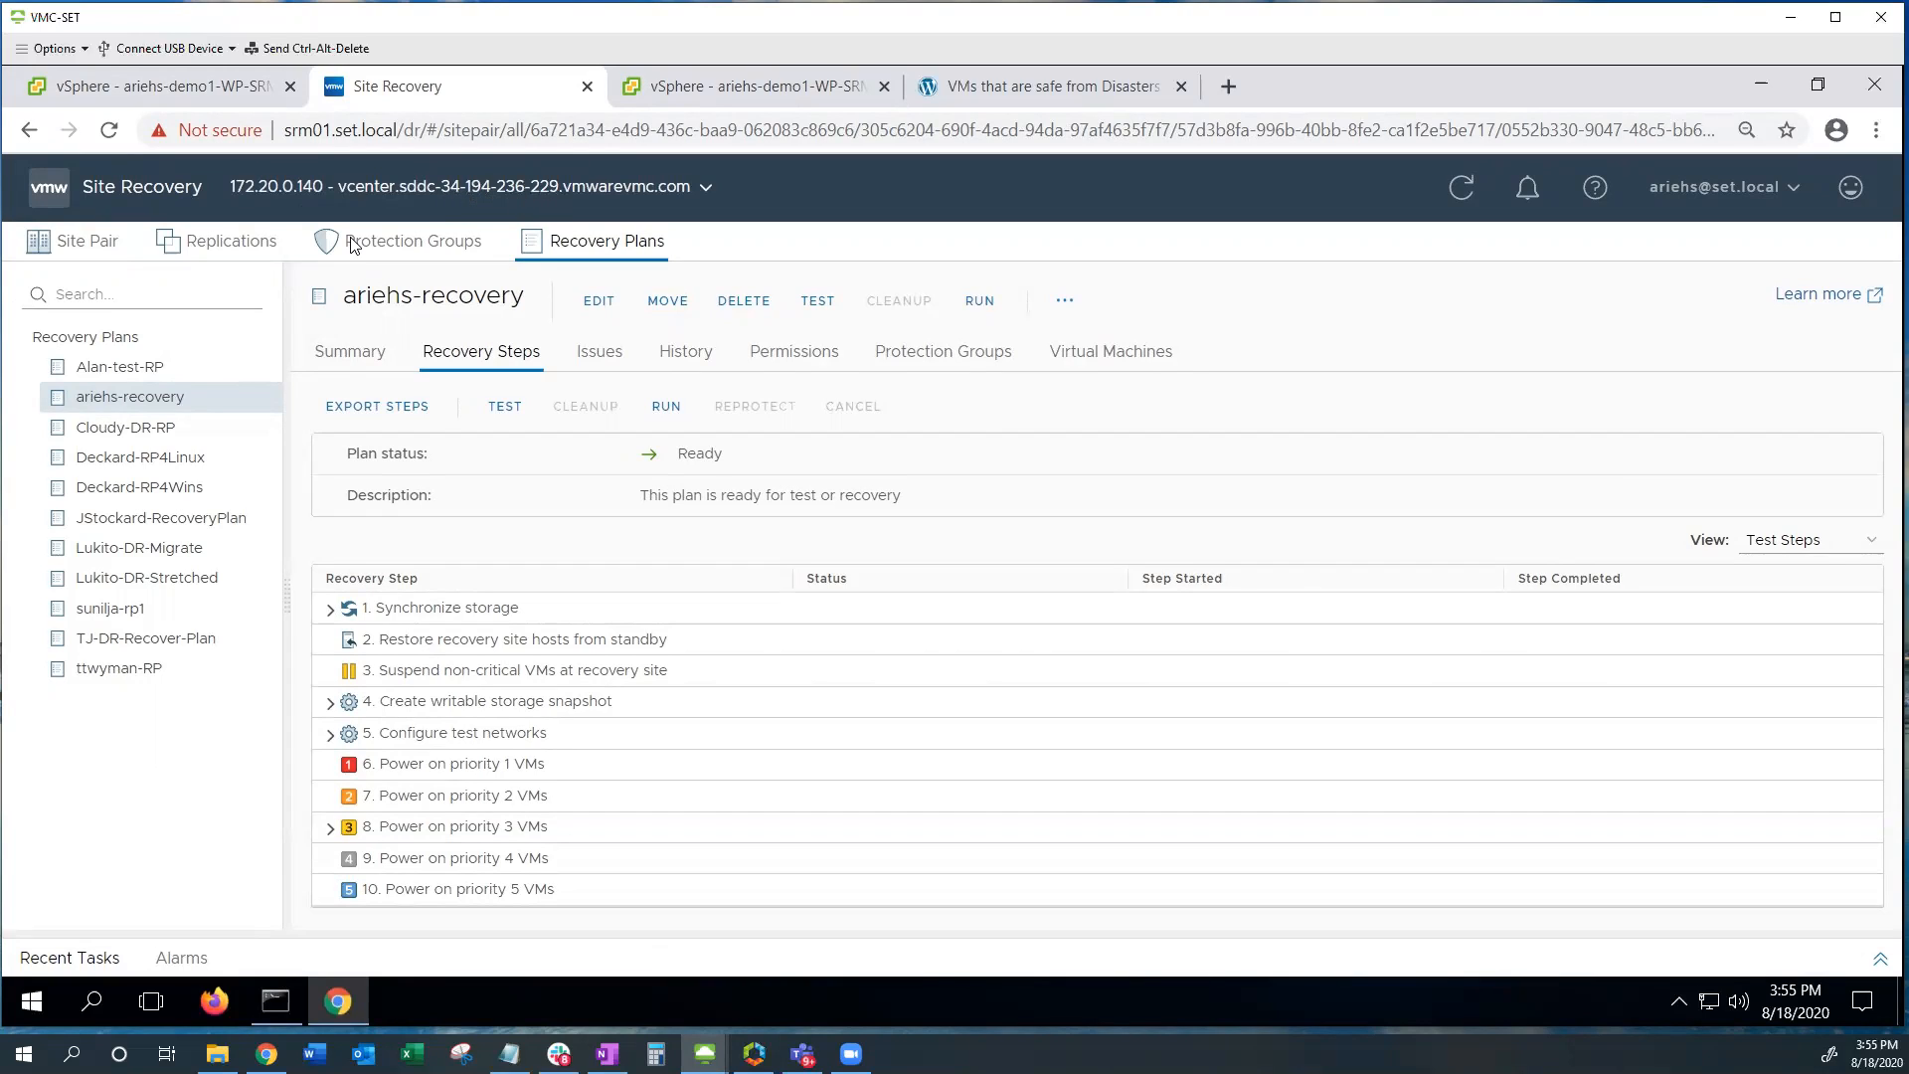
{"action": "left_click", "coordinate": [223, 245]}
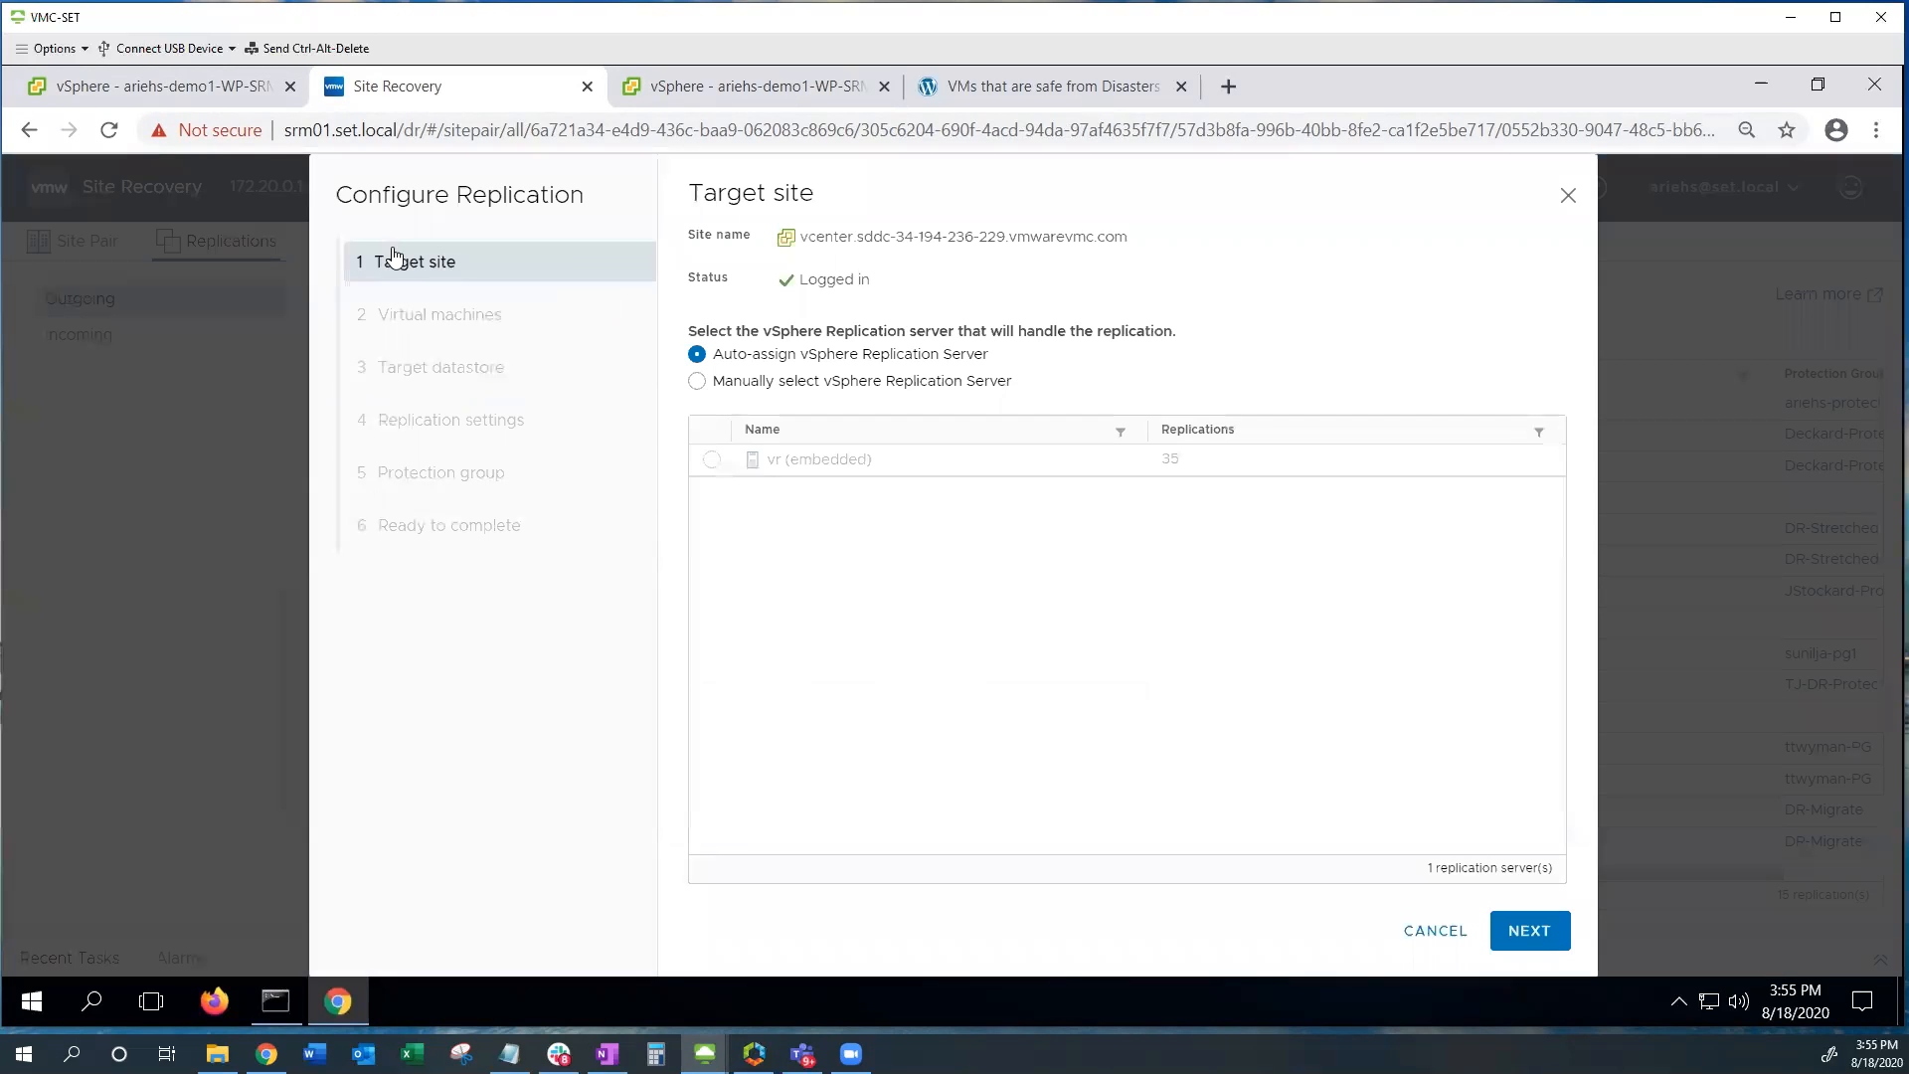
{"action": "left_click", "coordinate": [1527, 955]}
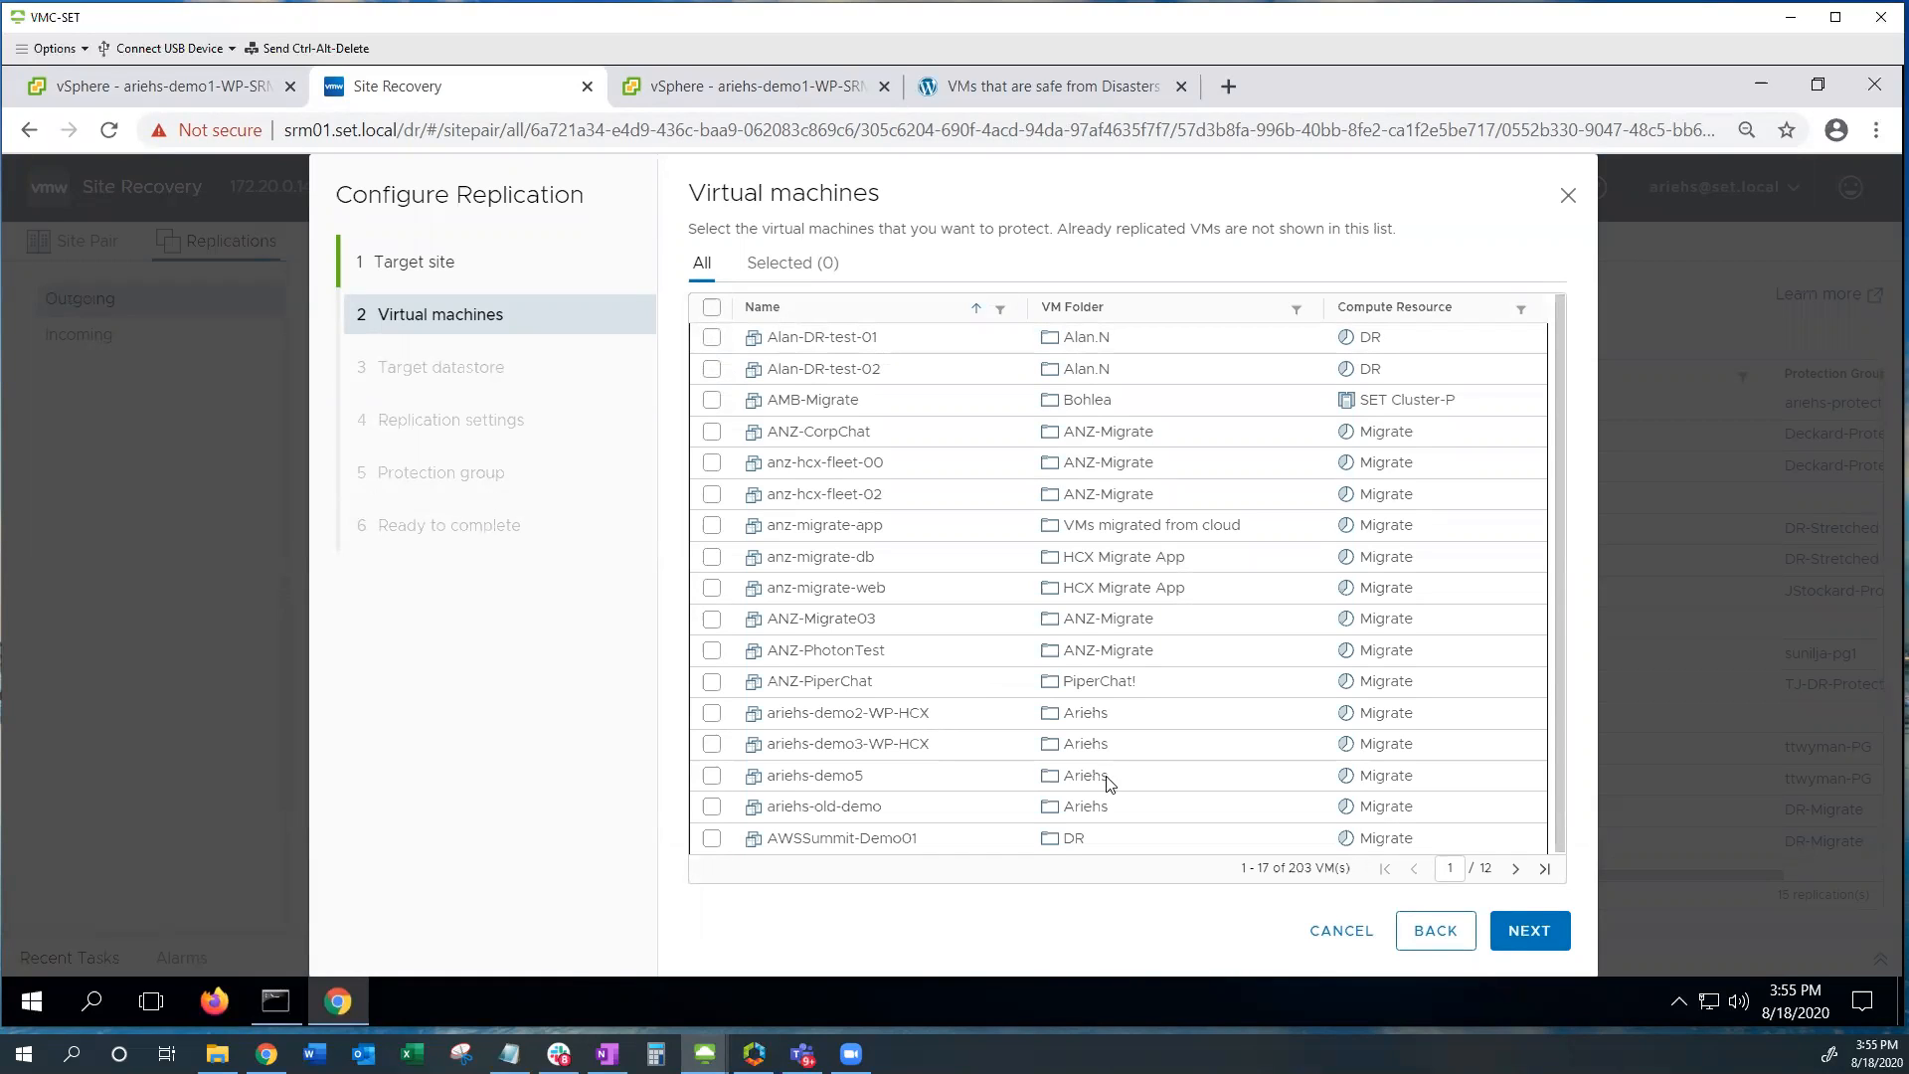
{"action": "left_click", "coordinate": [1352, 938]}
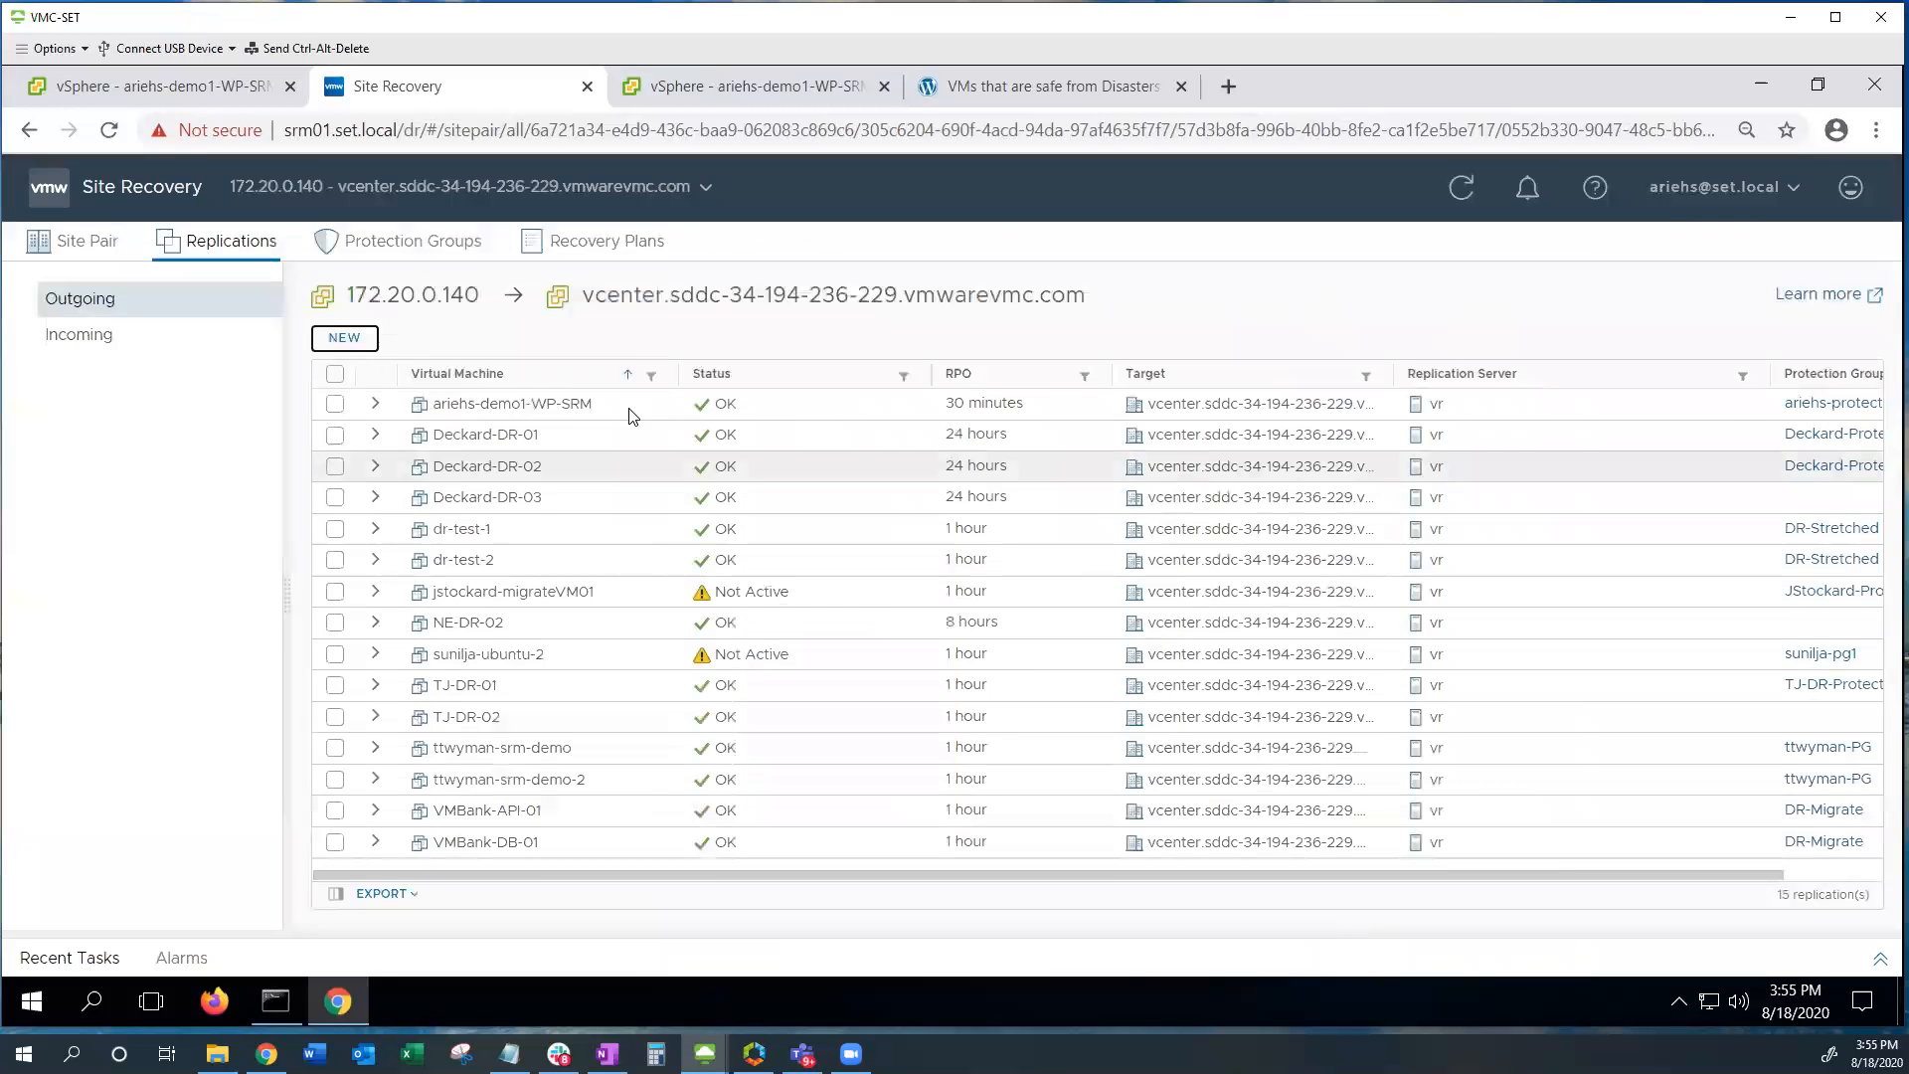
Step: Examine the virtual machines protected by the ariehs-protection protection group
{"action": "left_click", "coordinate": [421, 249]}
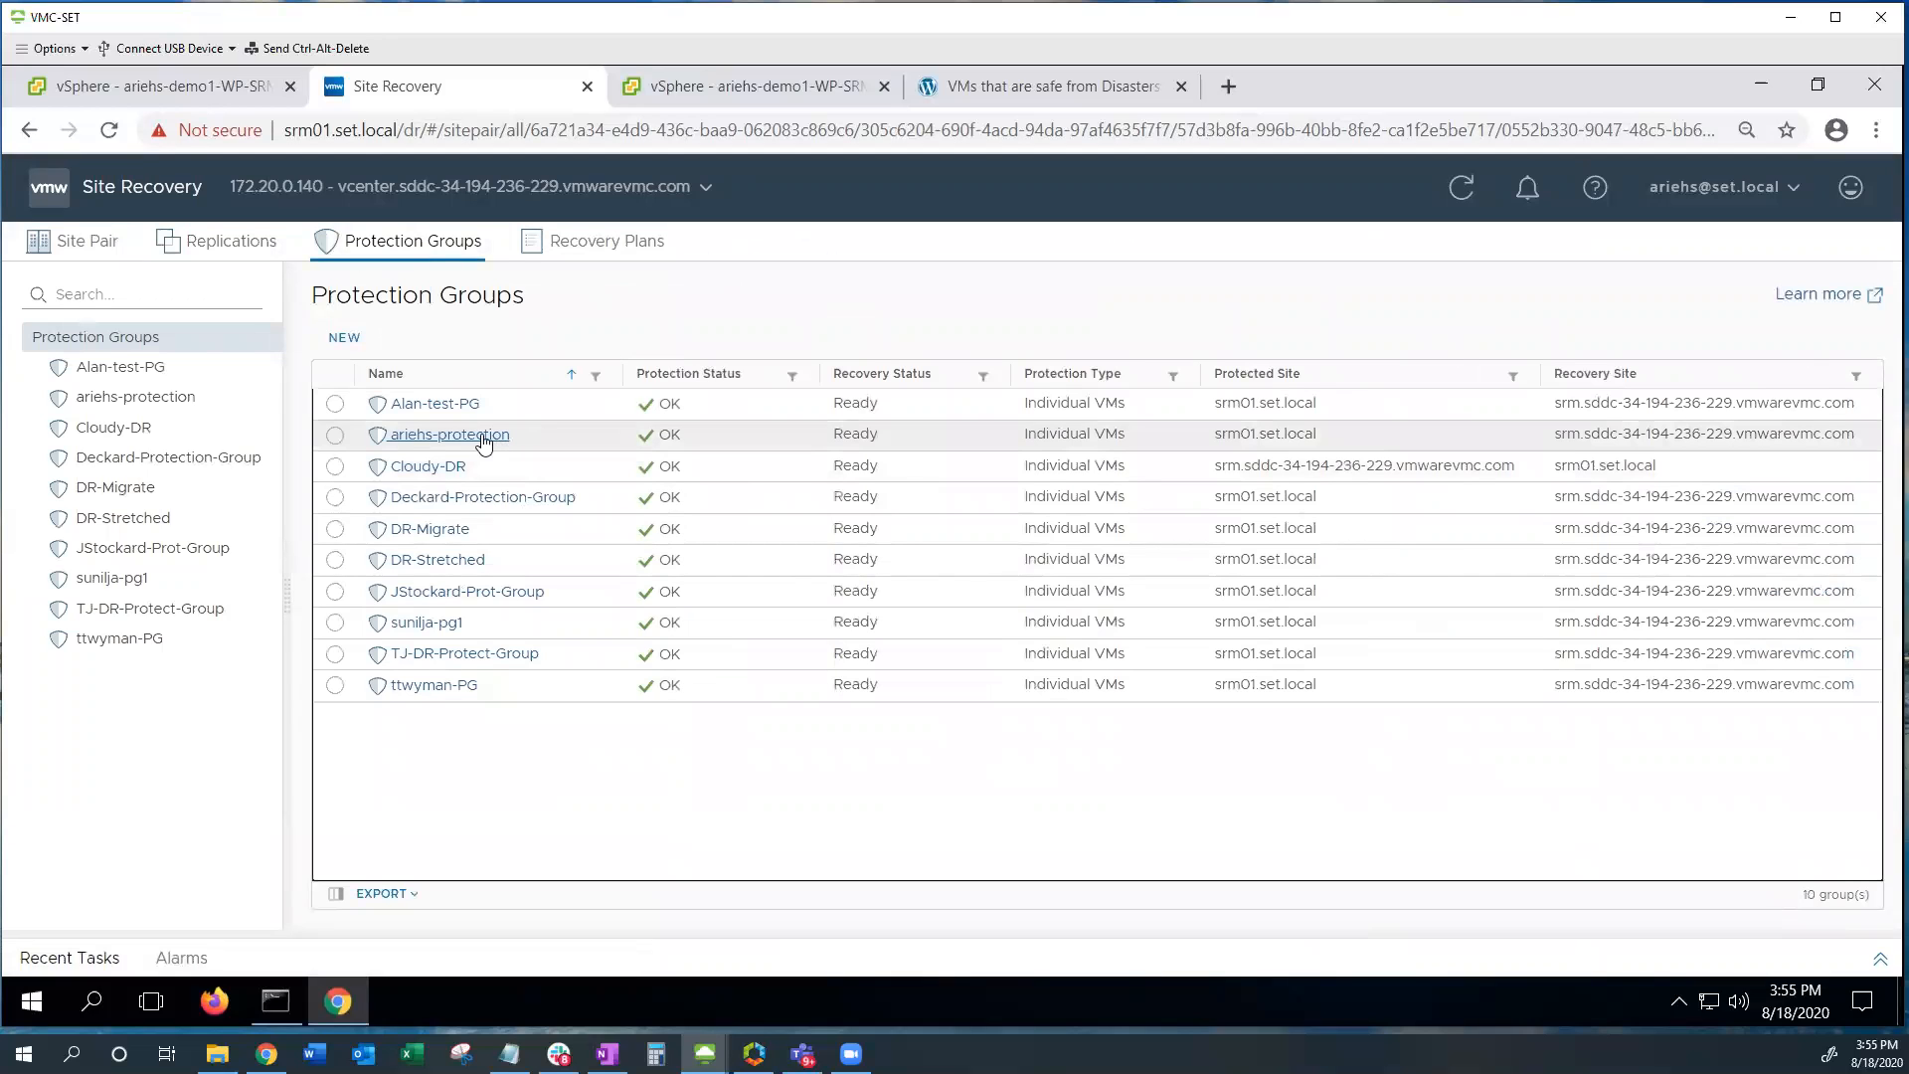
{"action": "left_click", "coordinate": [485, 439]}
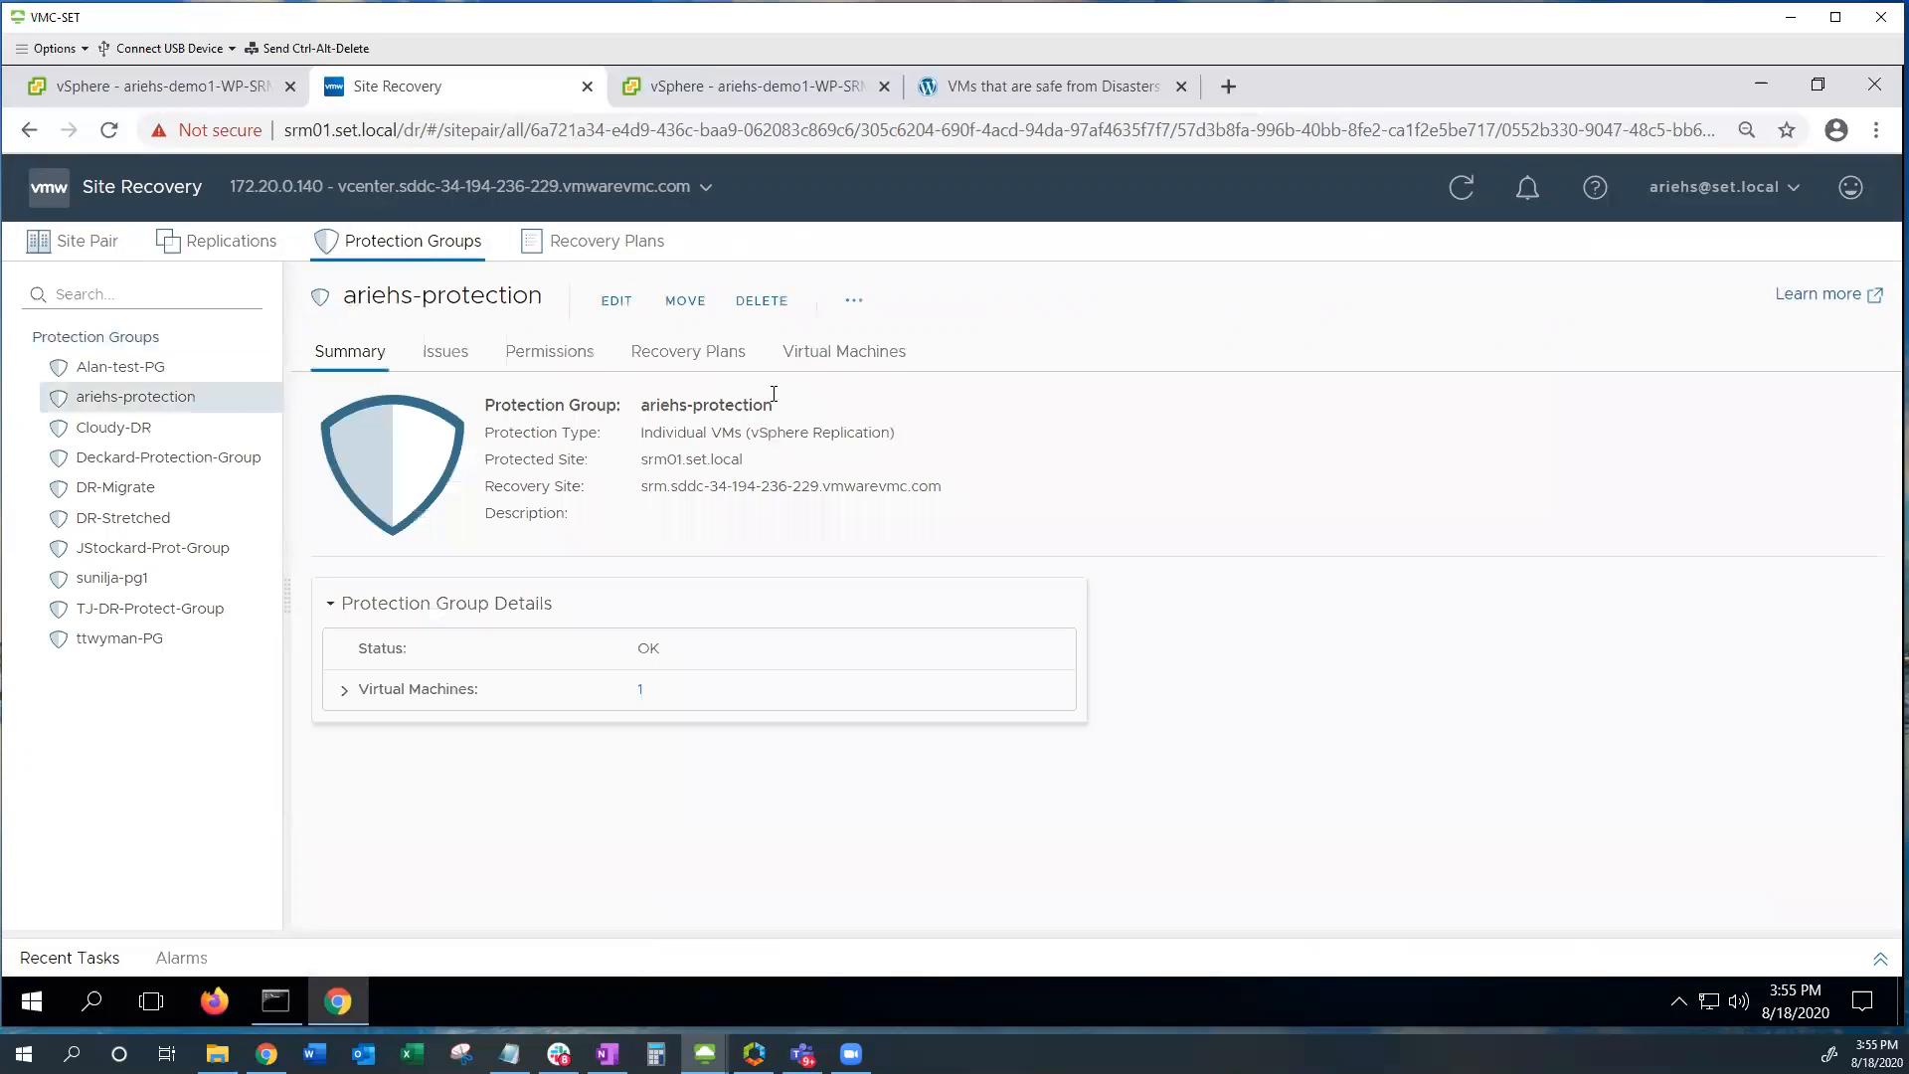
{"action": "left_click", "coordinate": [839, 361]}
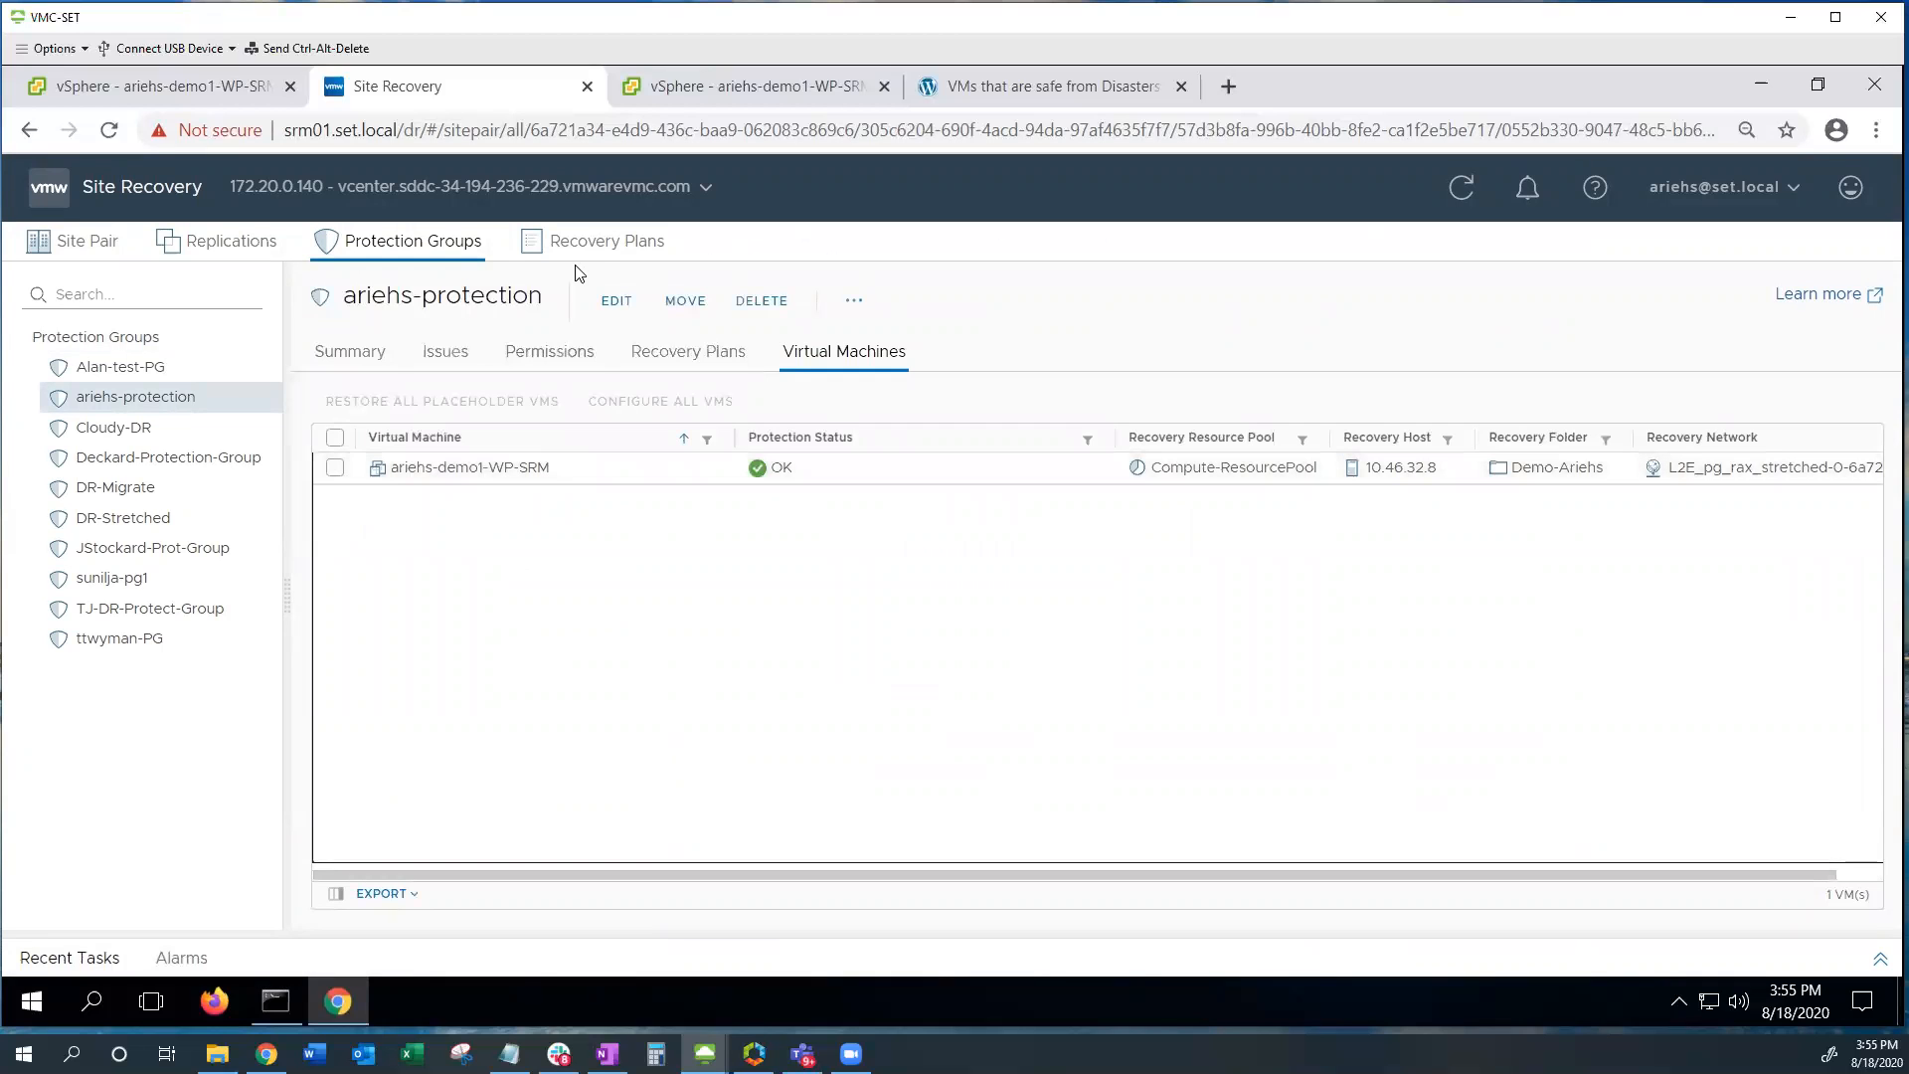
Step: Examine the ariehs-recovery plan's recovery steps, expanding the priority 3 power-on step down to ariehs-demo1-WP-SRM
{"action": "left_click", "coordinate": [594, 247]}
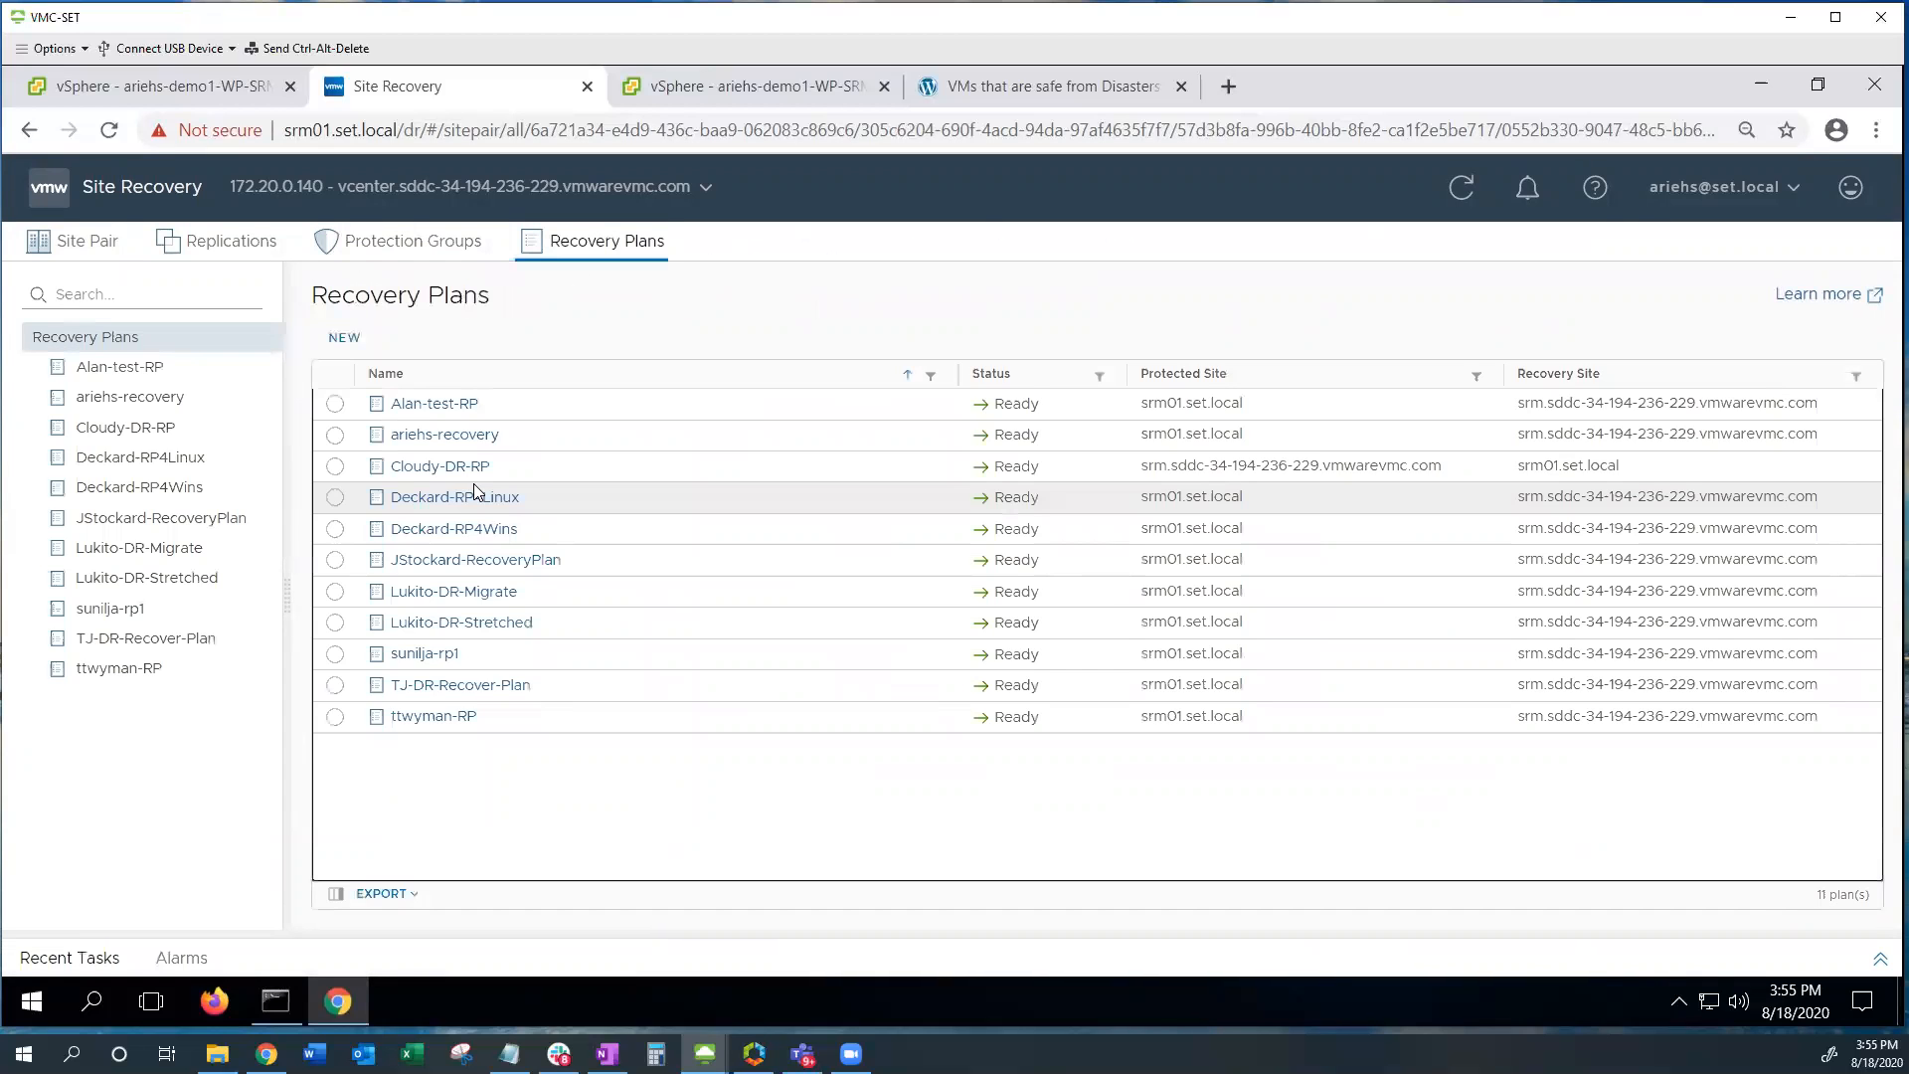
{"action": "left_click", "coordinate": [408, 431]}
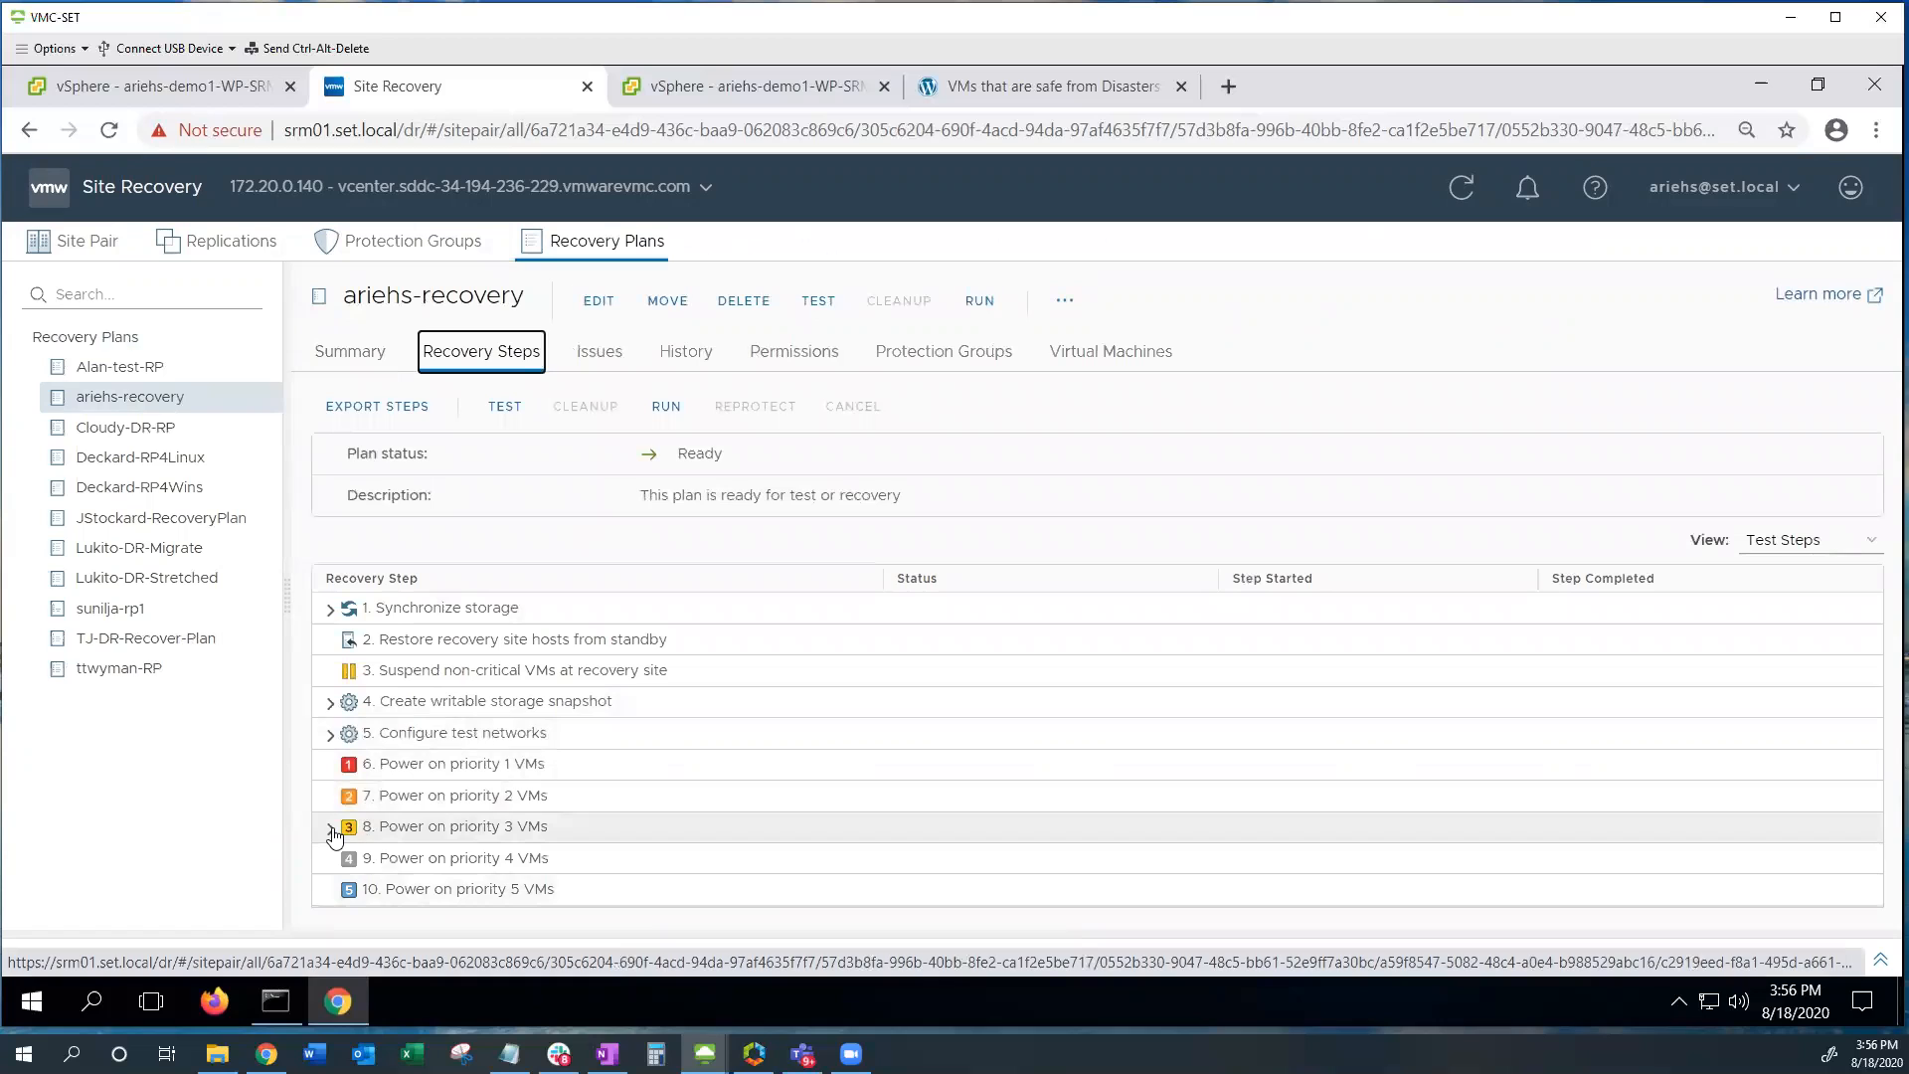
{"action": "left_click", "coordinate": [331, 828]}
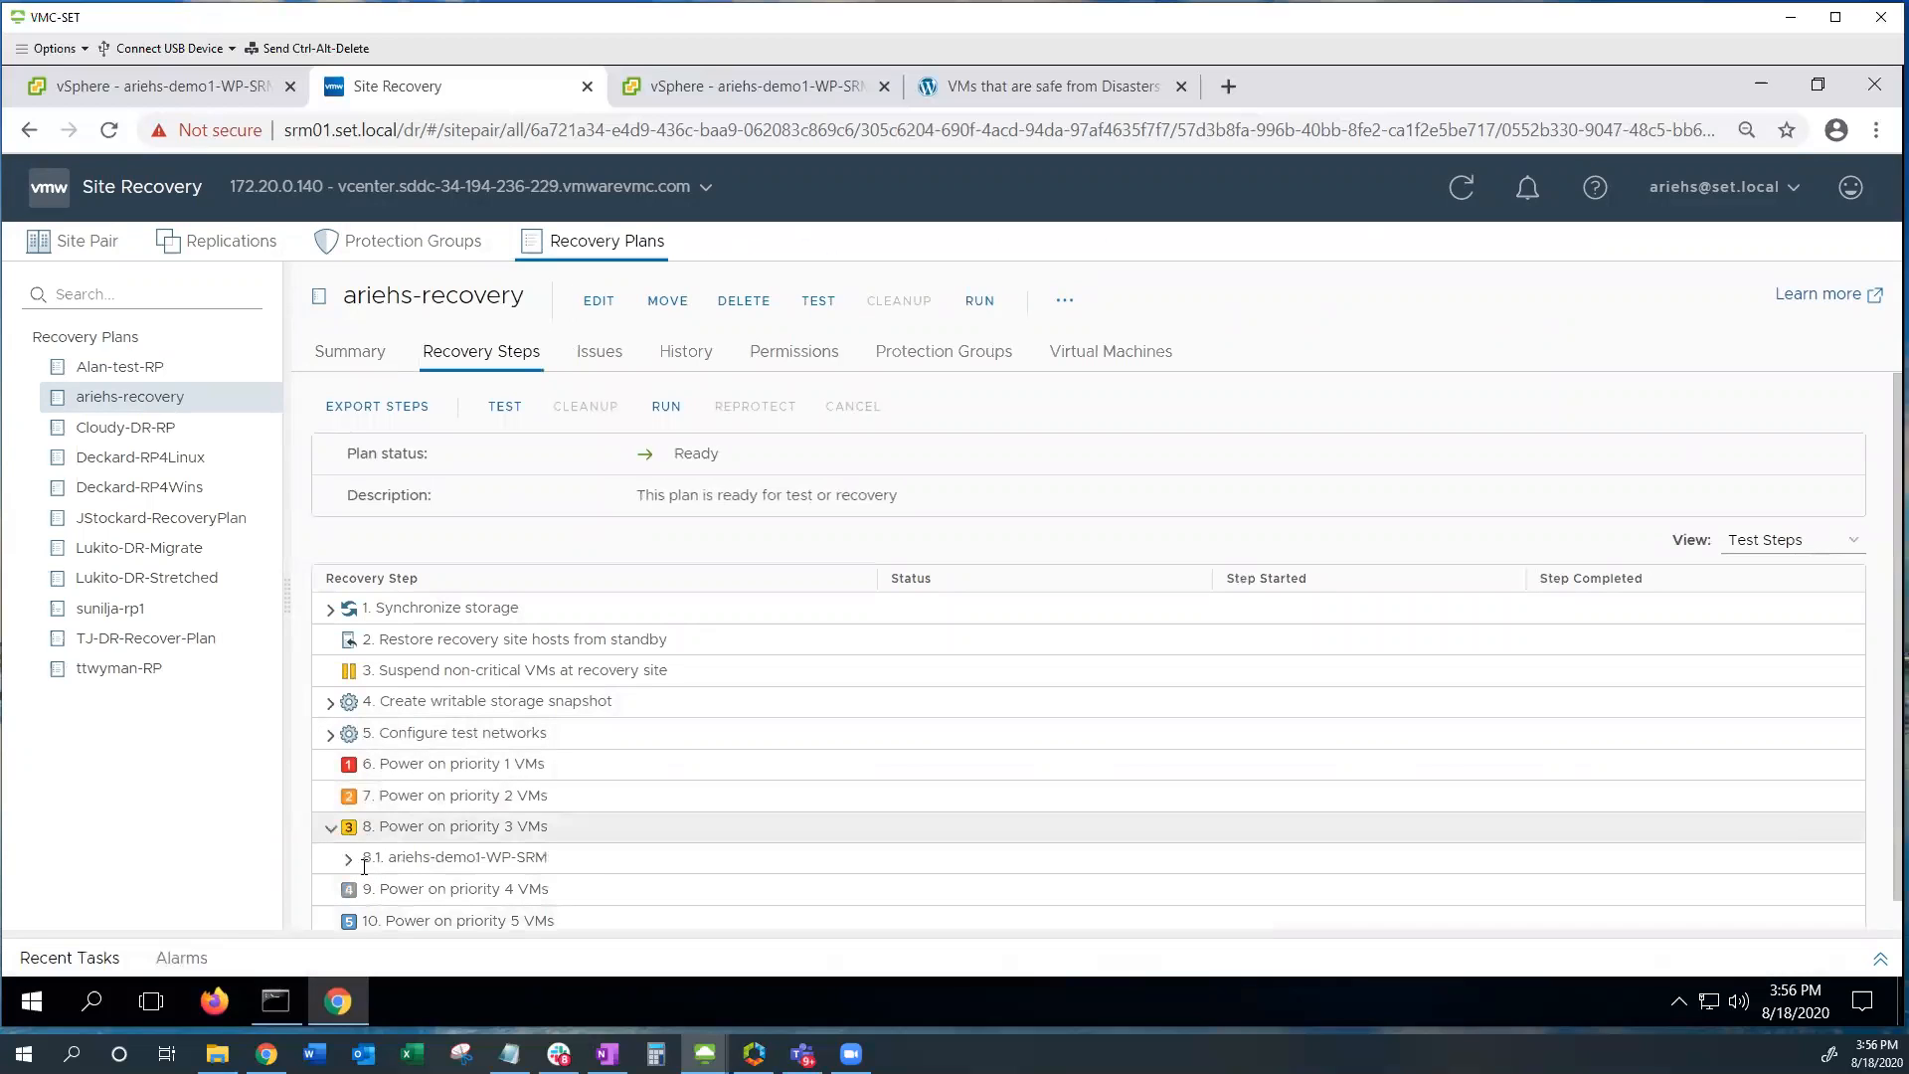
{"action": "left_click", "coordinate": [348, 860]}
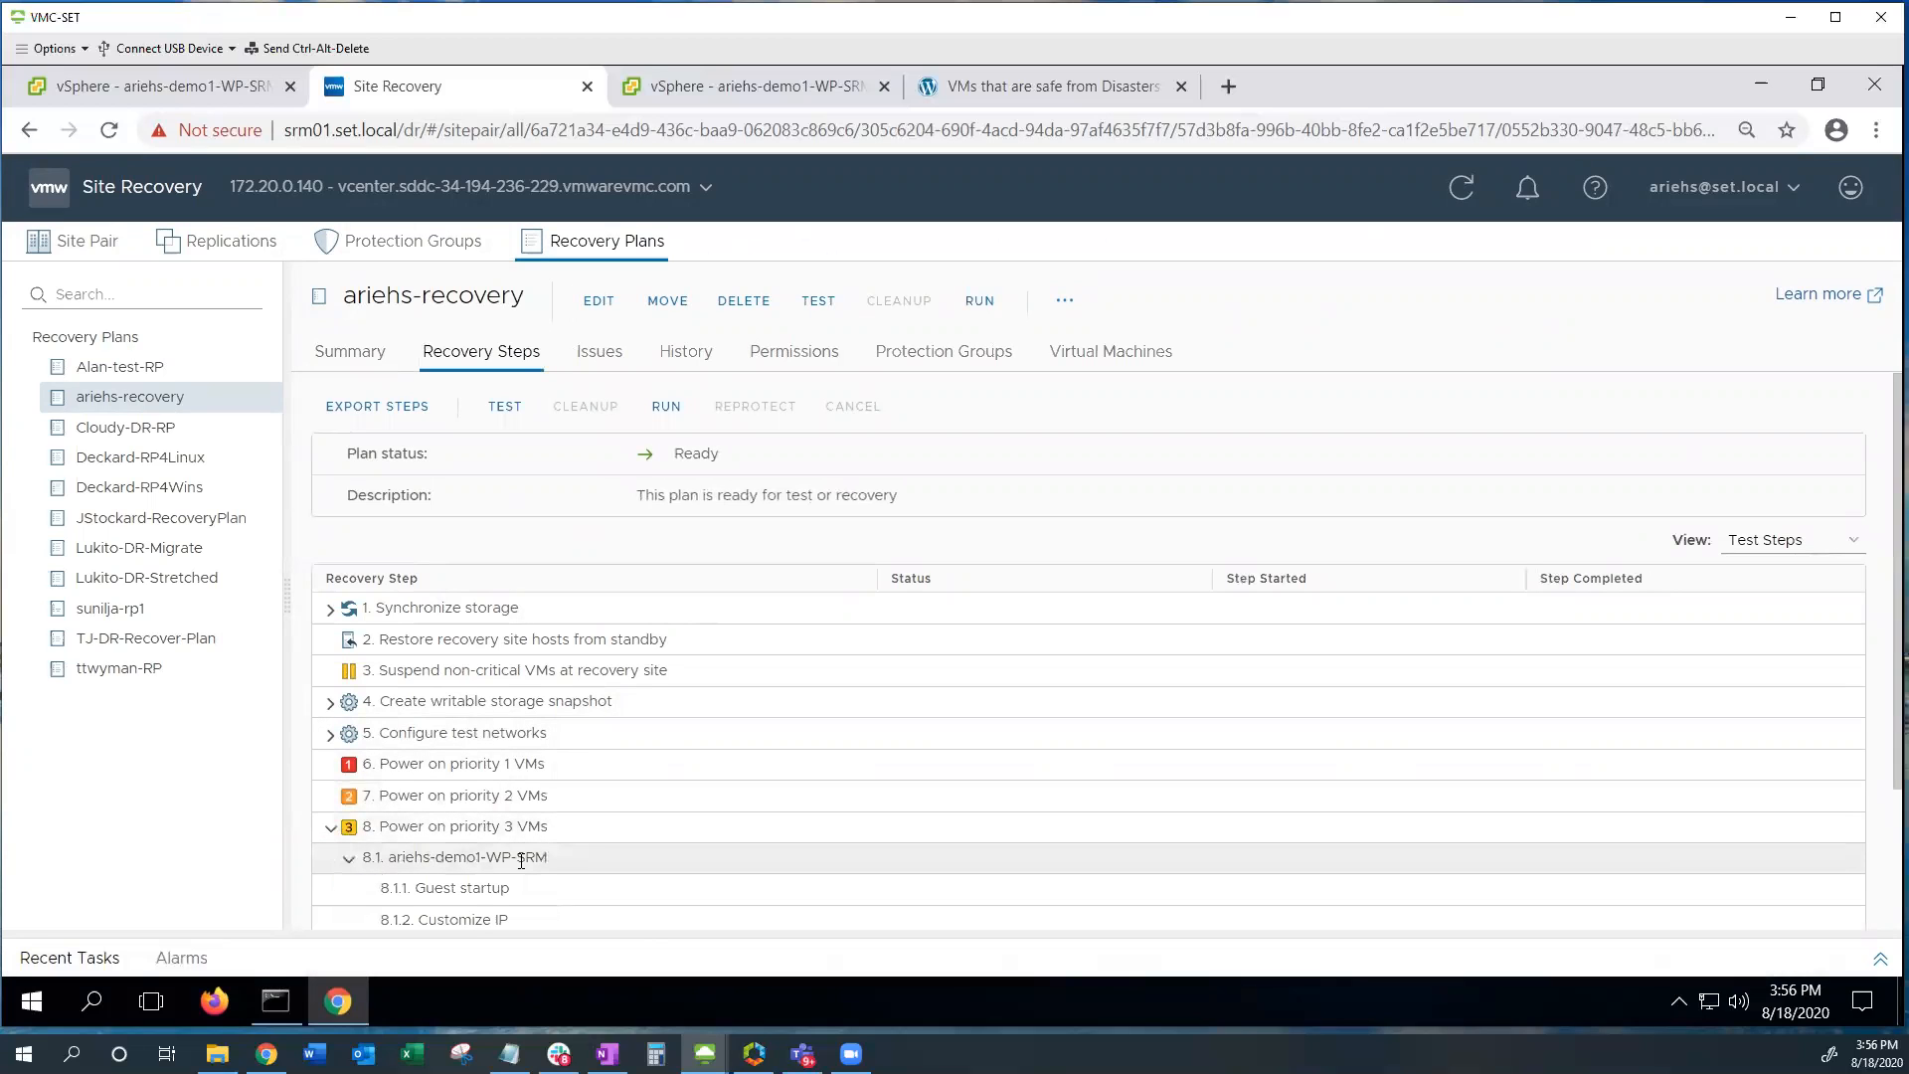
{"action": "triple_click", "coordinate": [390, 857]}
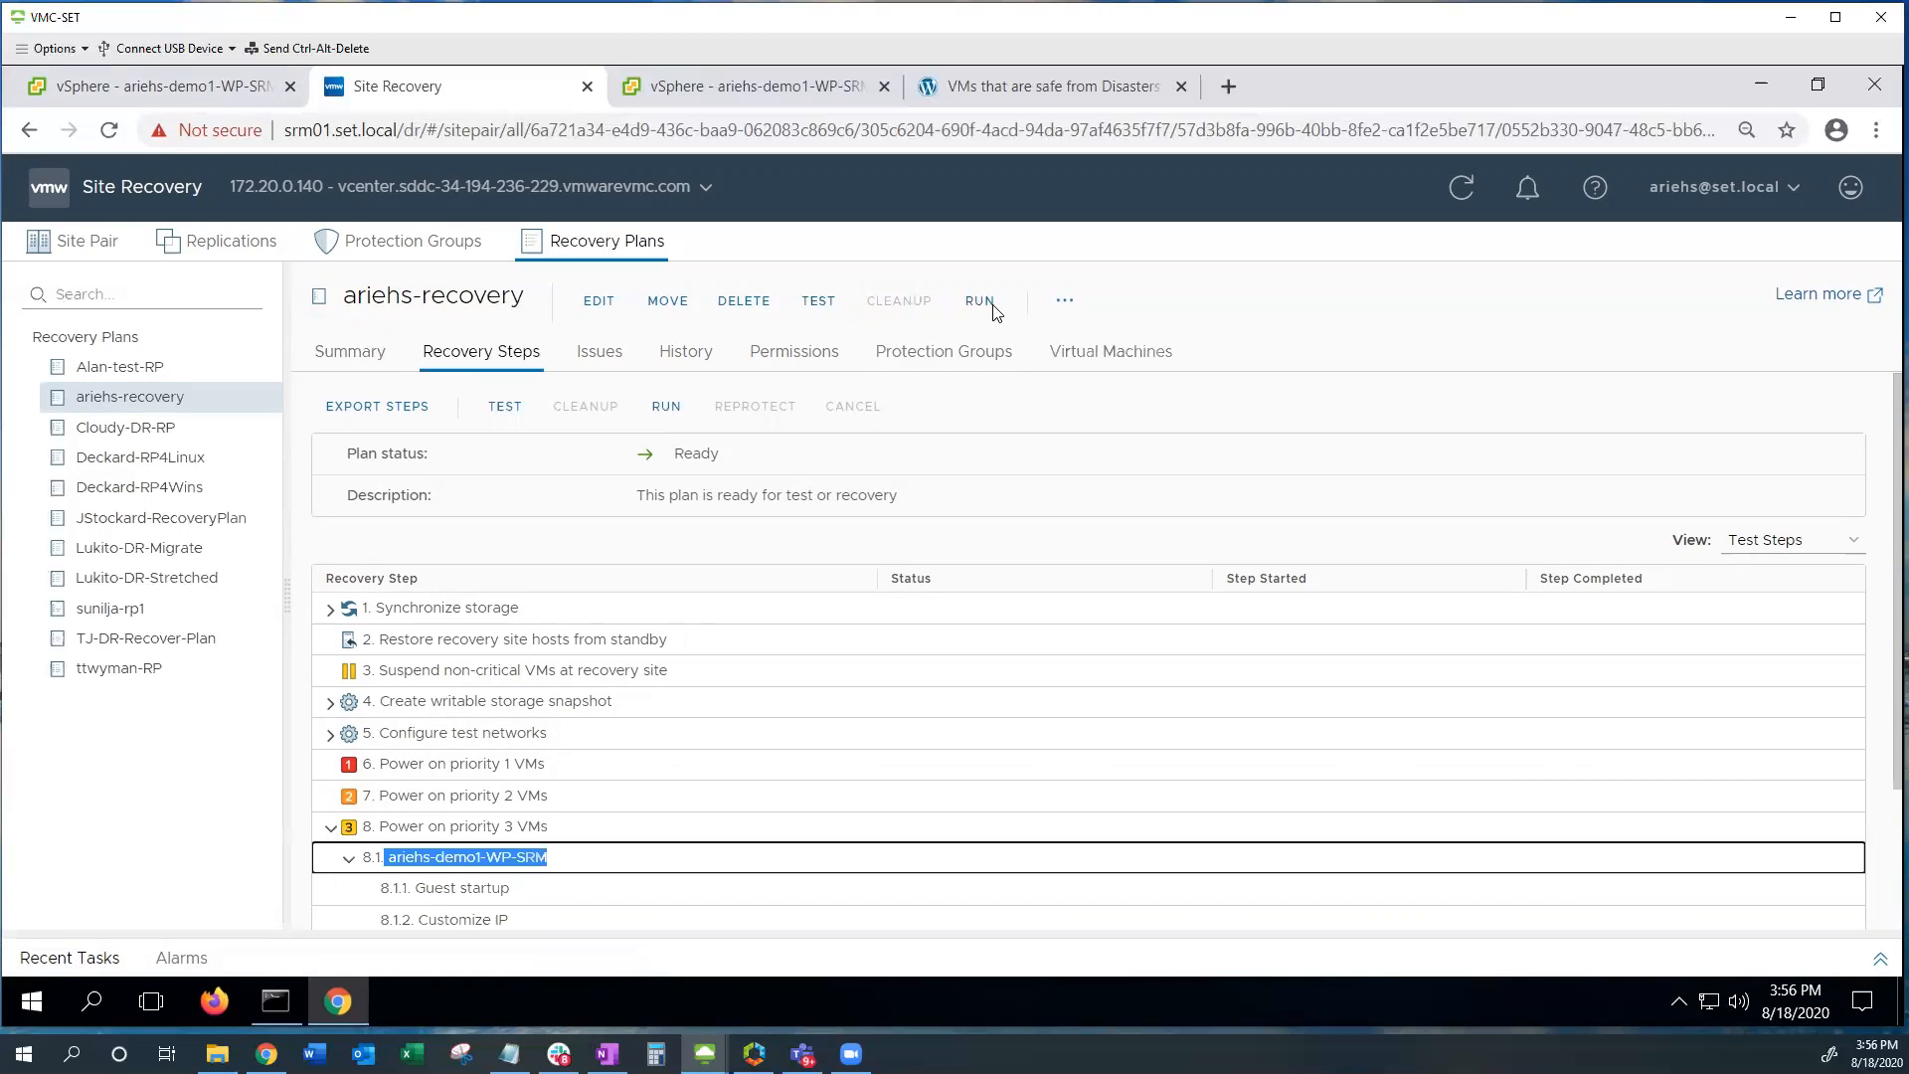
{"action": "left_click", "coordinate": [1129, 283]}
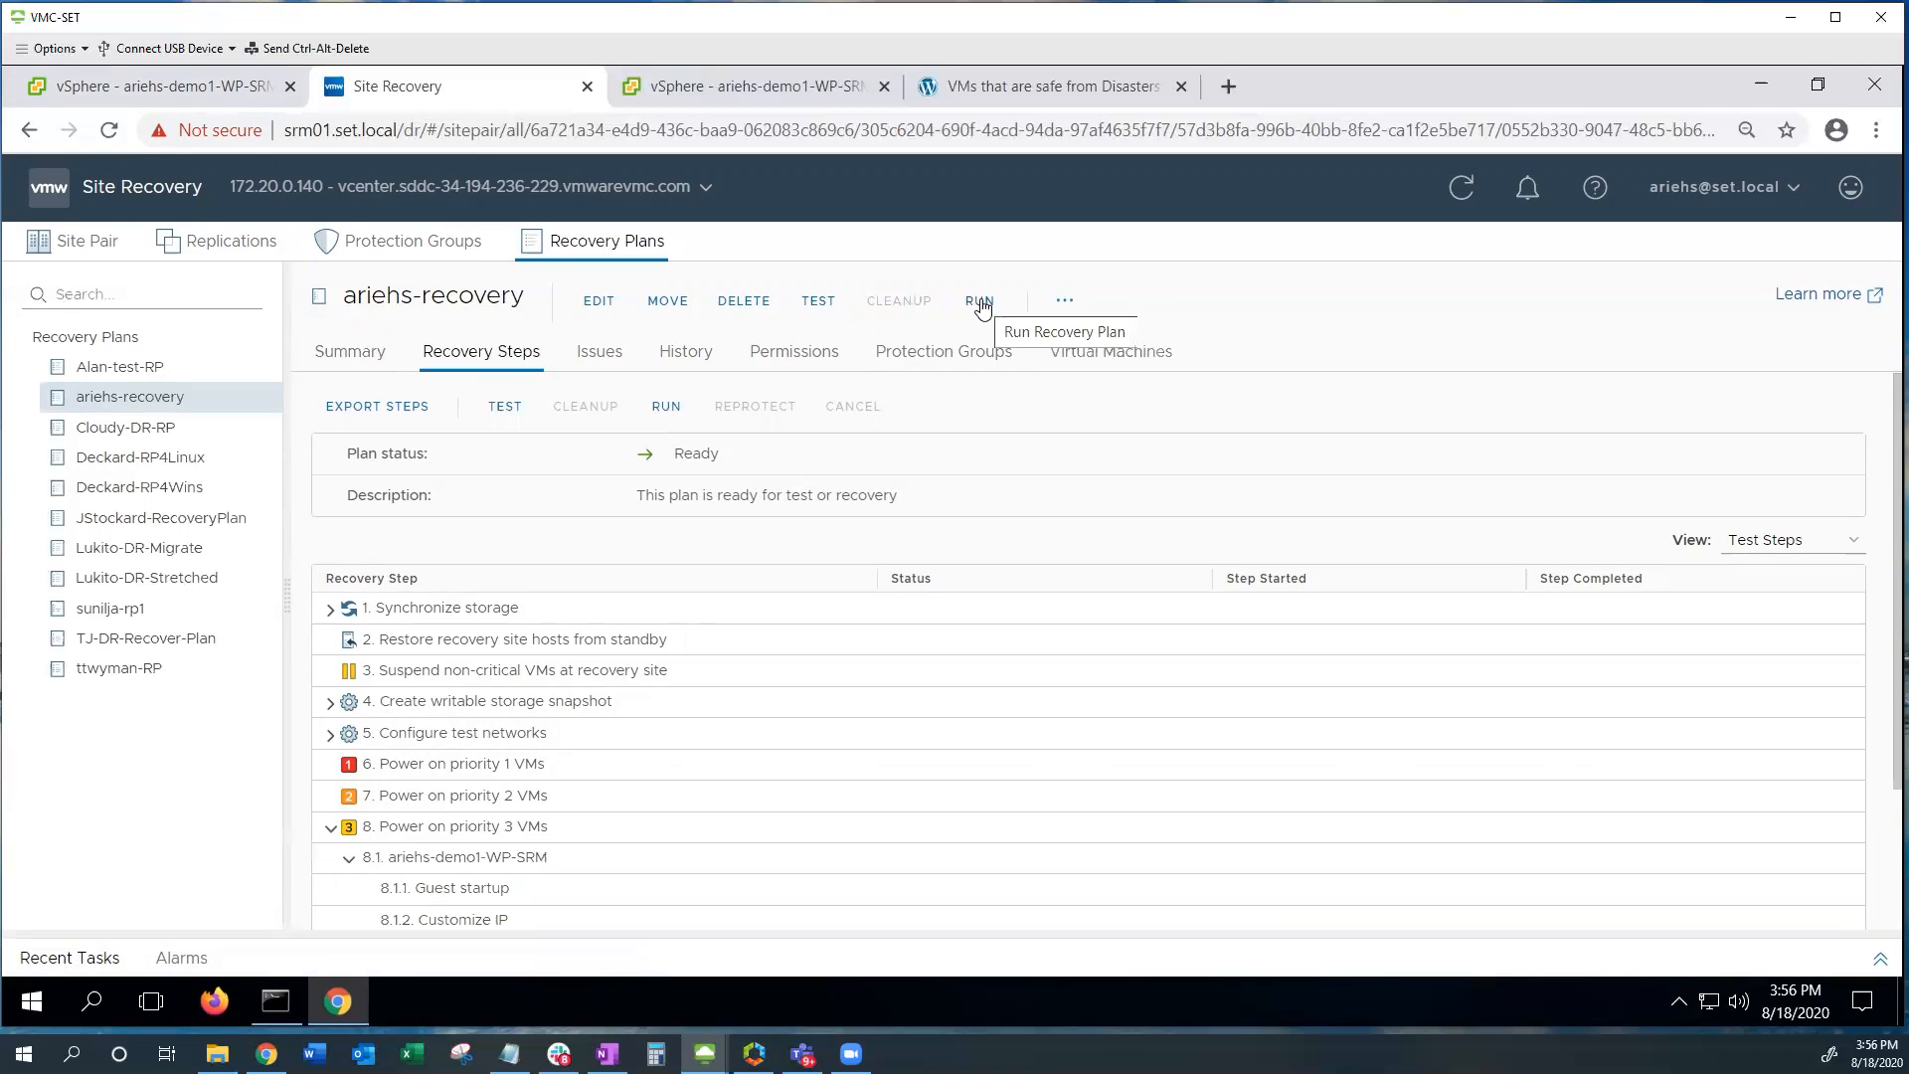
Step: Compare ariehs-demo1-WP-SRM in the on-premises and cloud vCenters, and highlight the on-premises VM's IPv4 address
{"action": "left_click", "coordinate": [171, 87]}
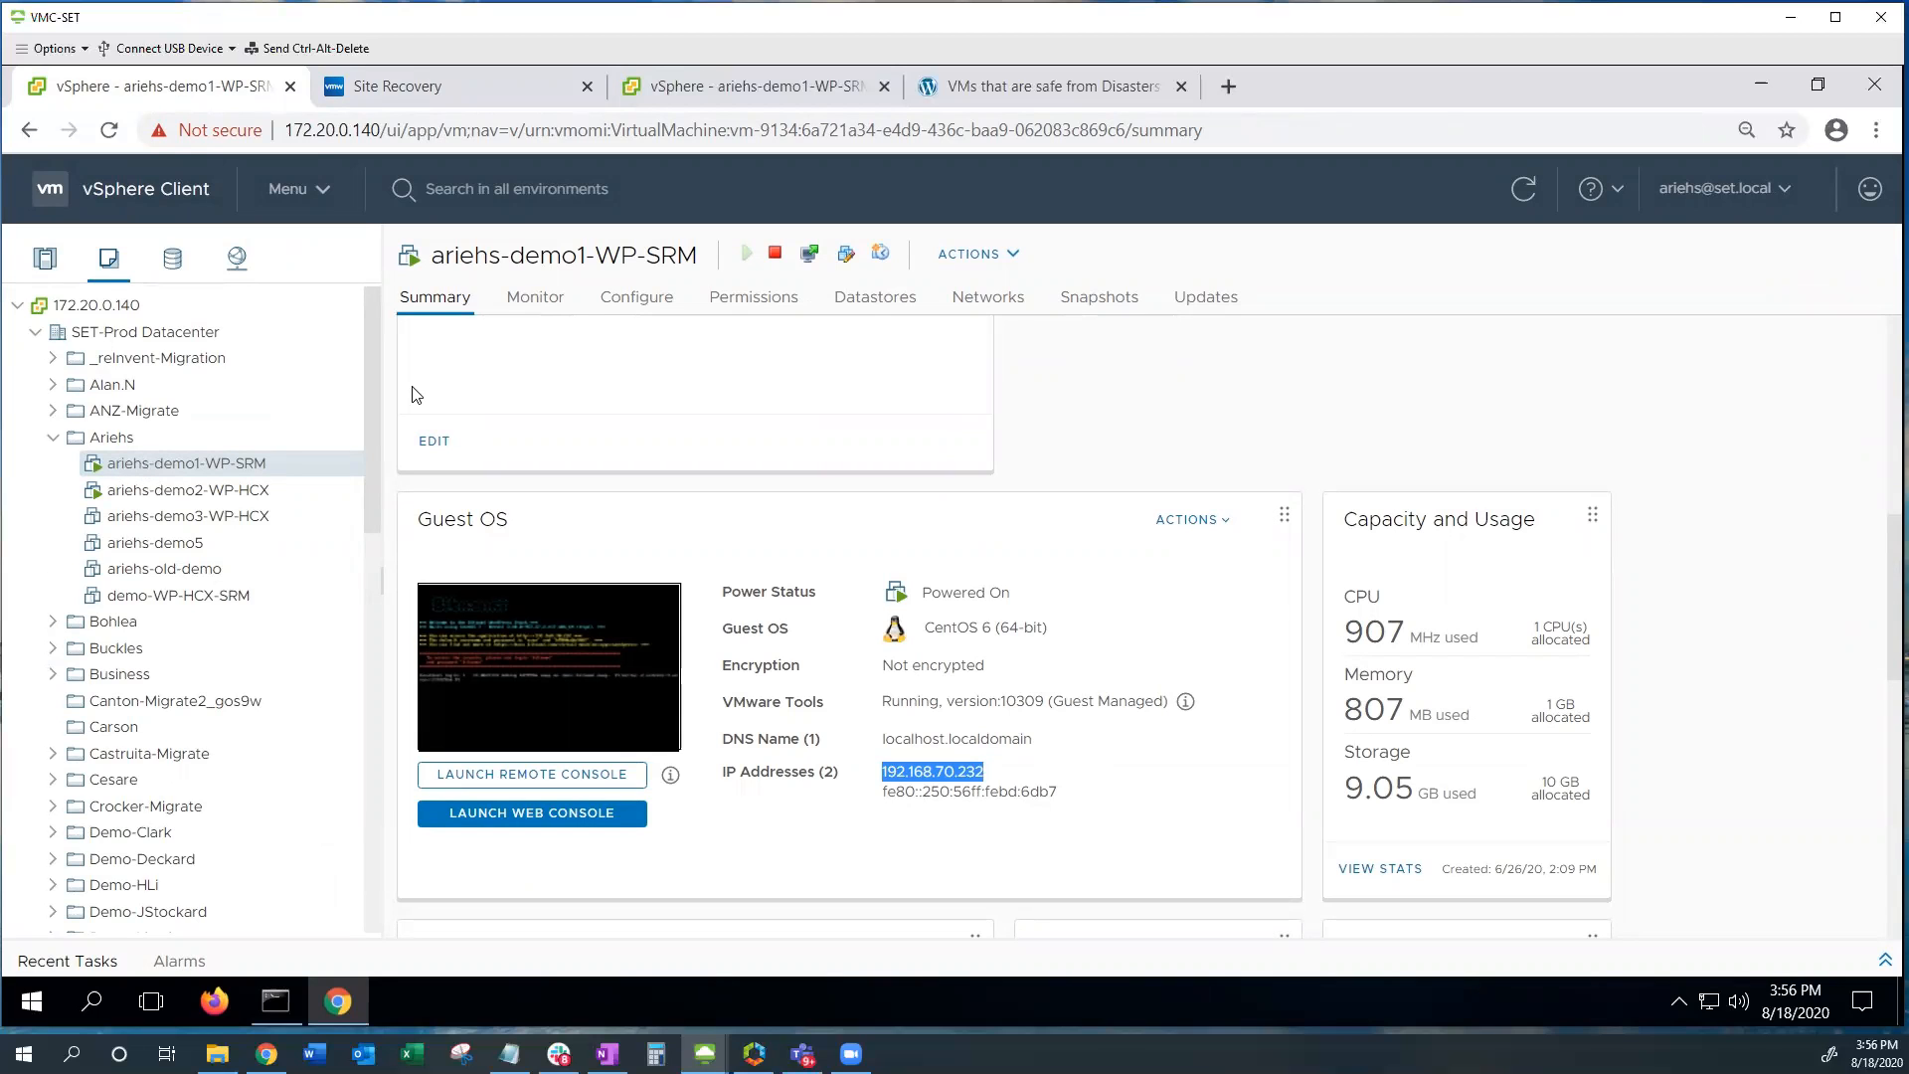
{"action": "left_click", "coordinate": [700, 87]}
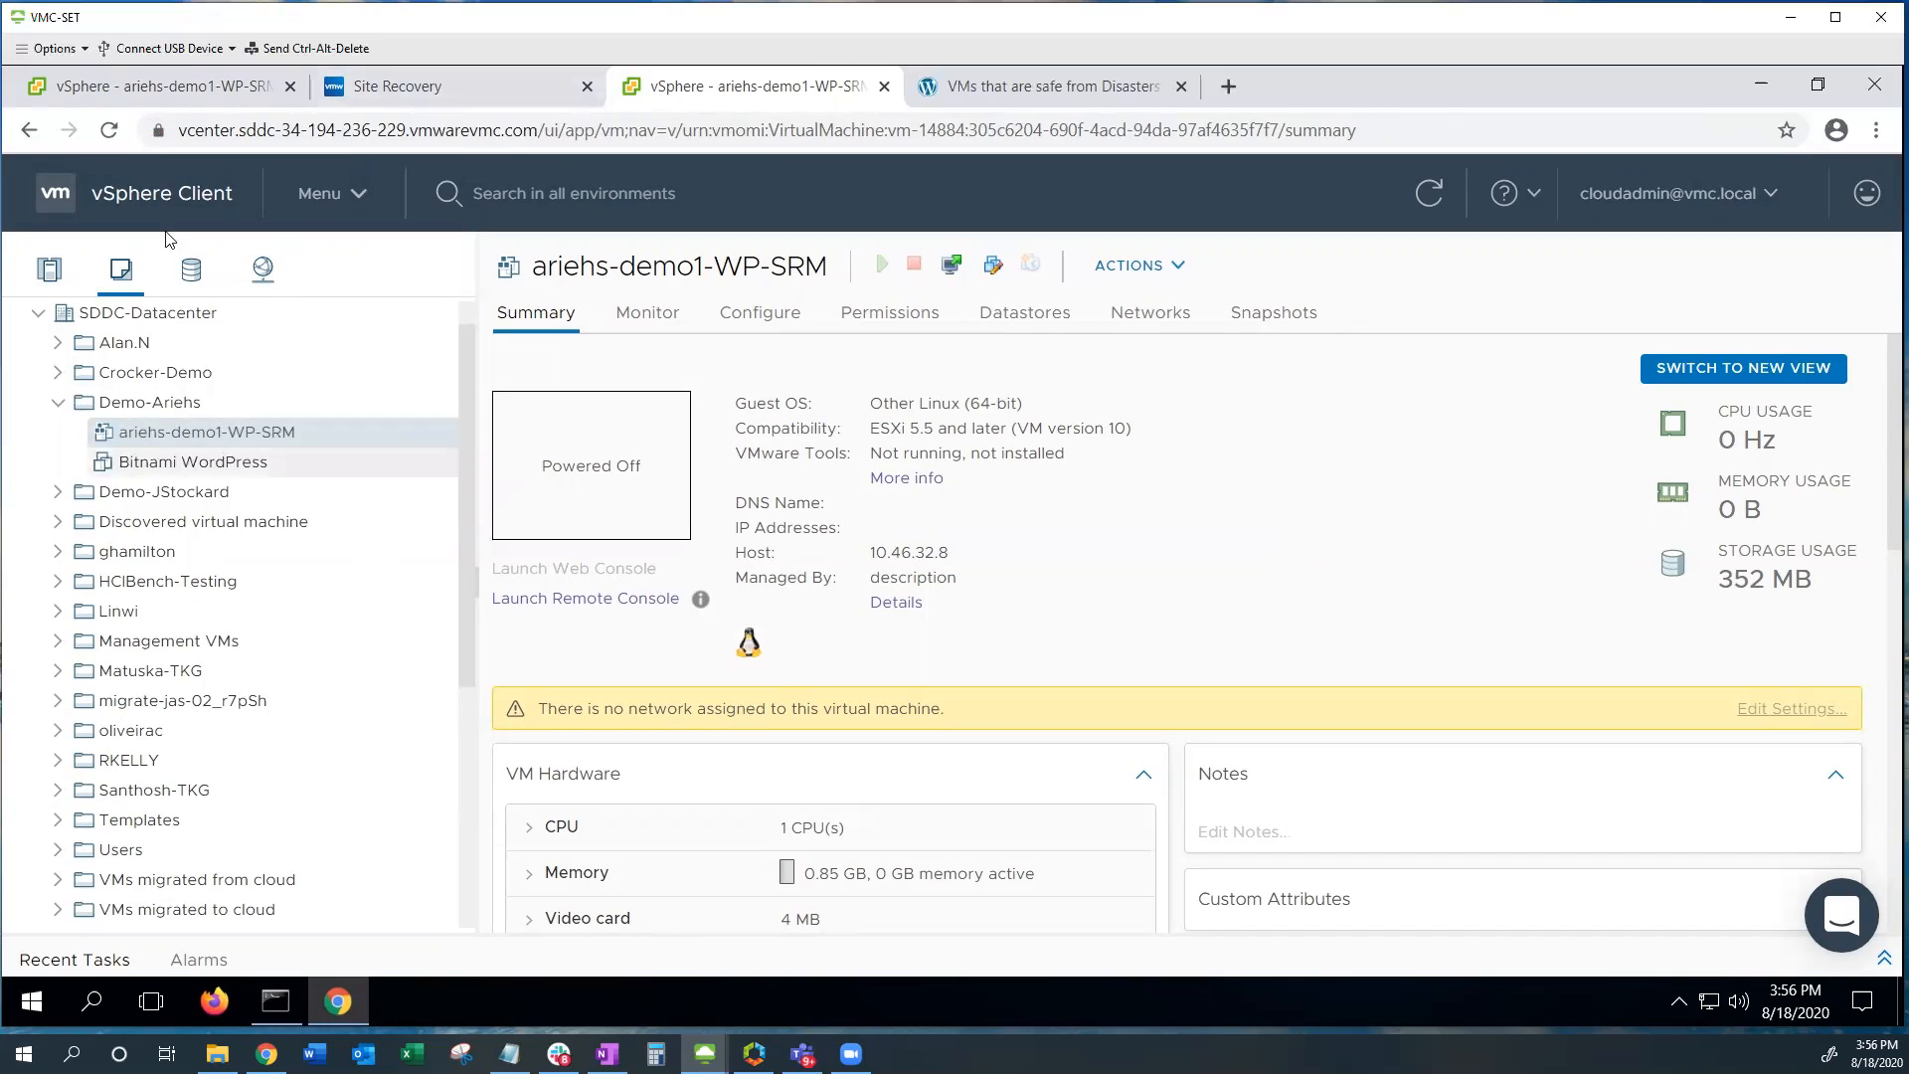
{"action": "left_click", "coordinate": [173, 94]}
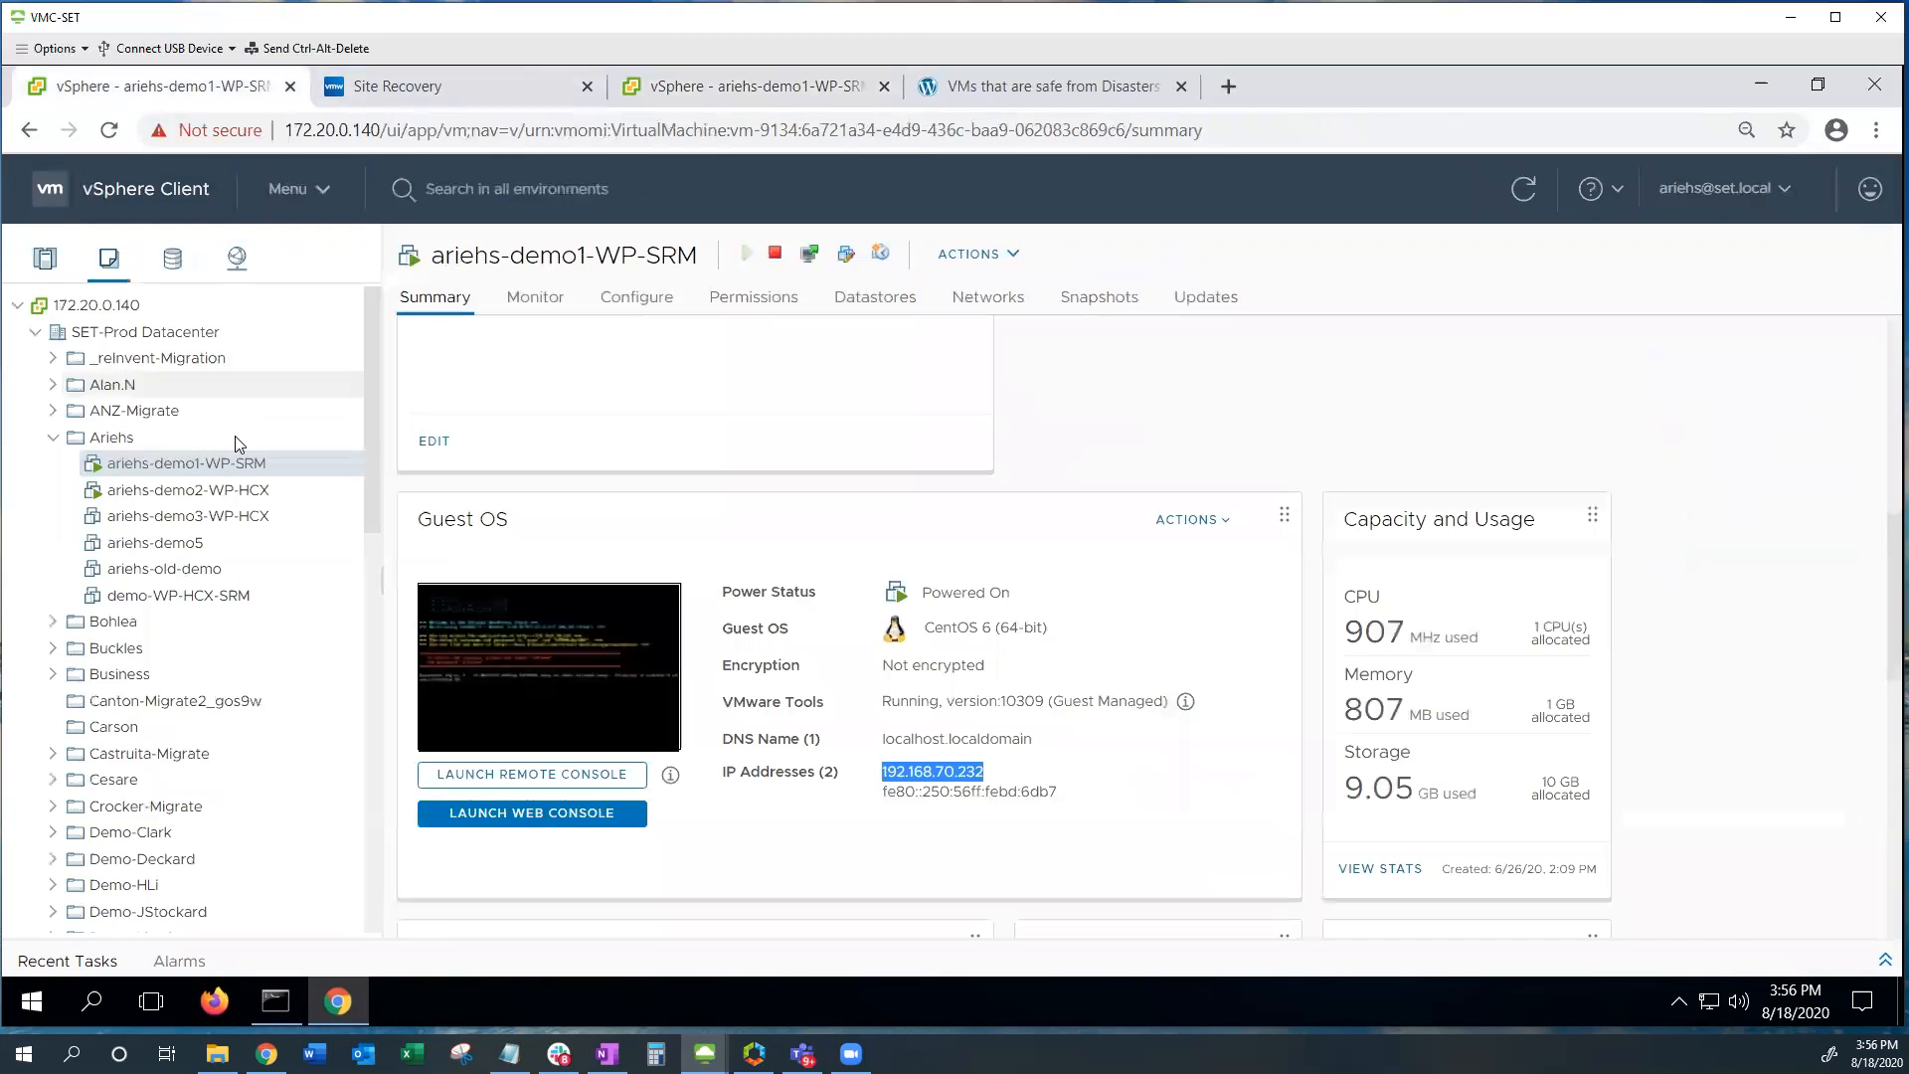
{"action": "left_click", "coordinate": [997, 783]}
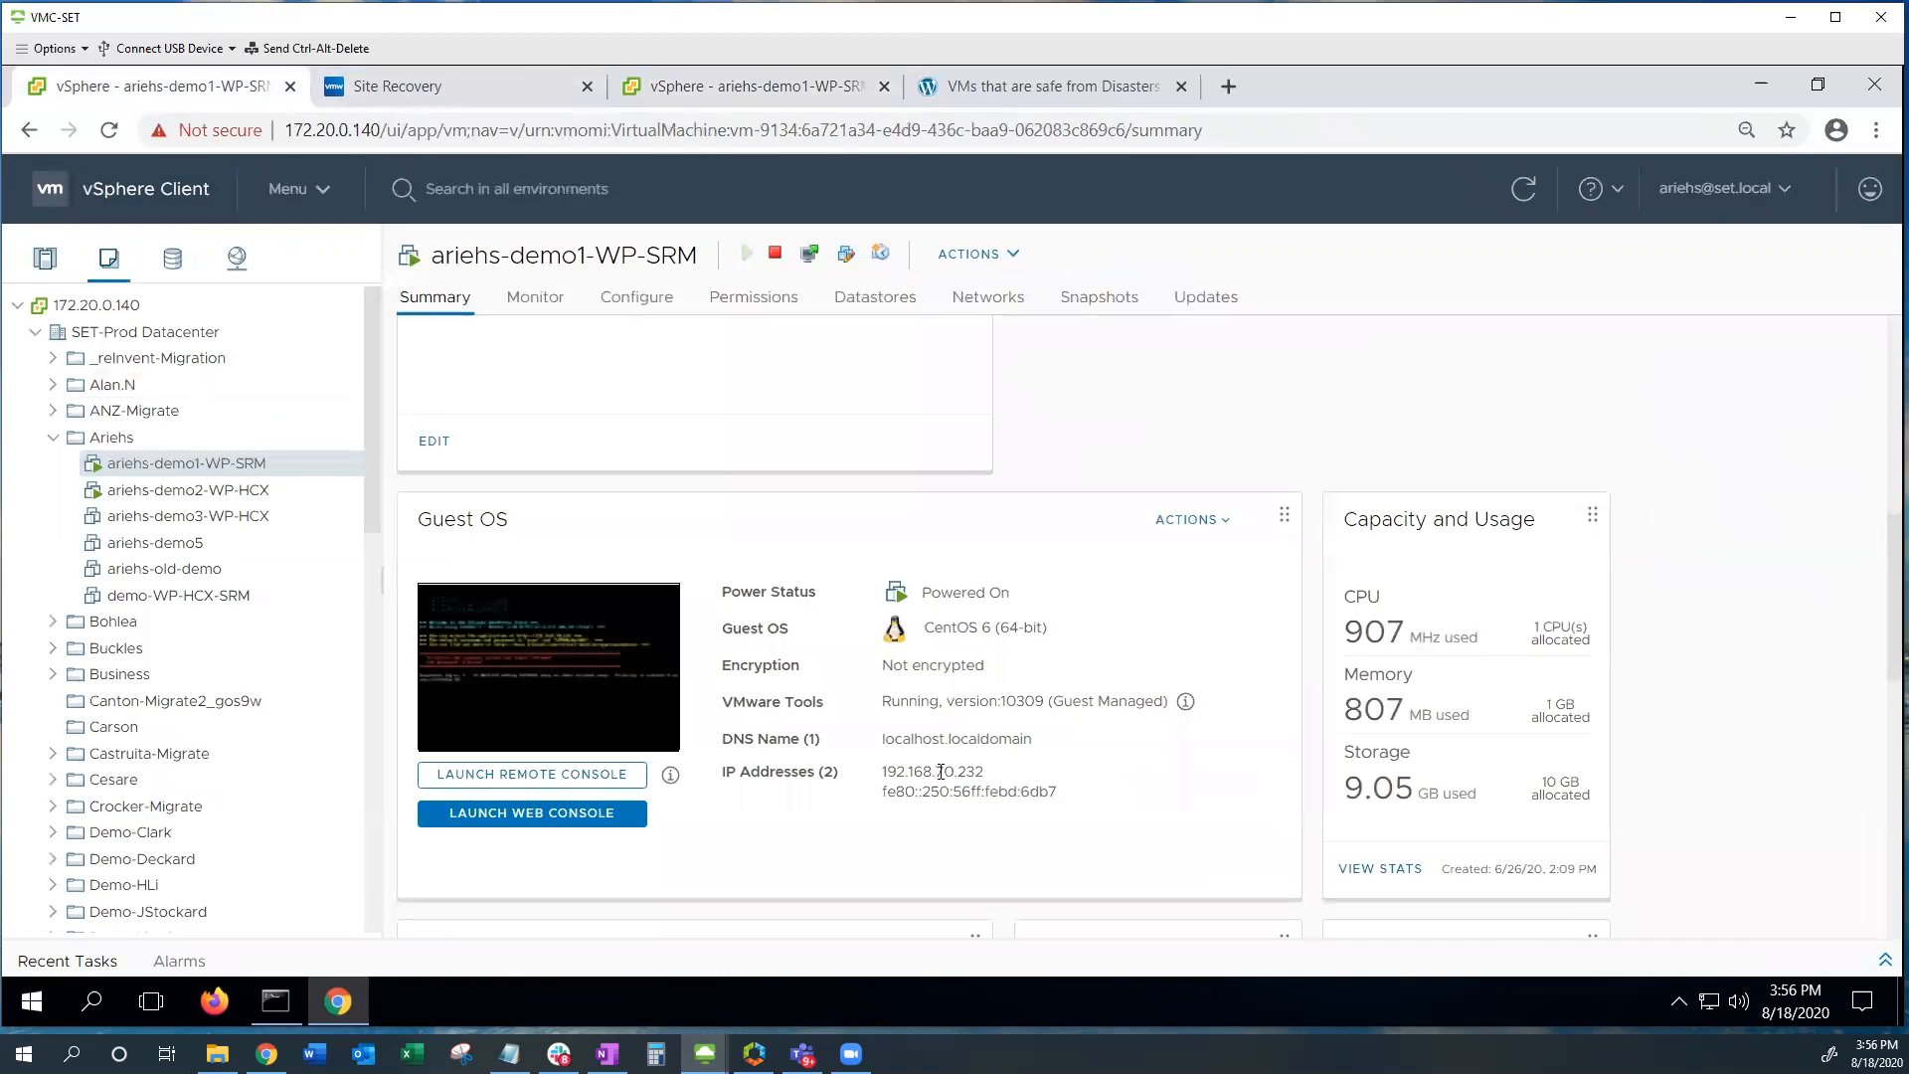
{"action": "left_click_drag", "start_coordinate": [995, 773], "coordinate": [889, 772]}
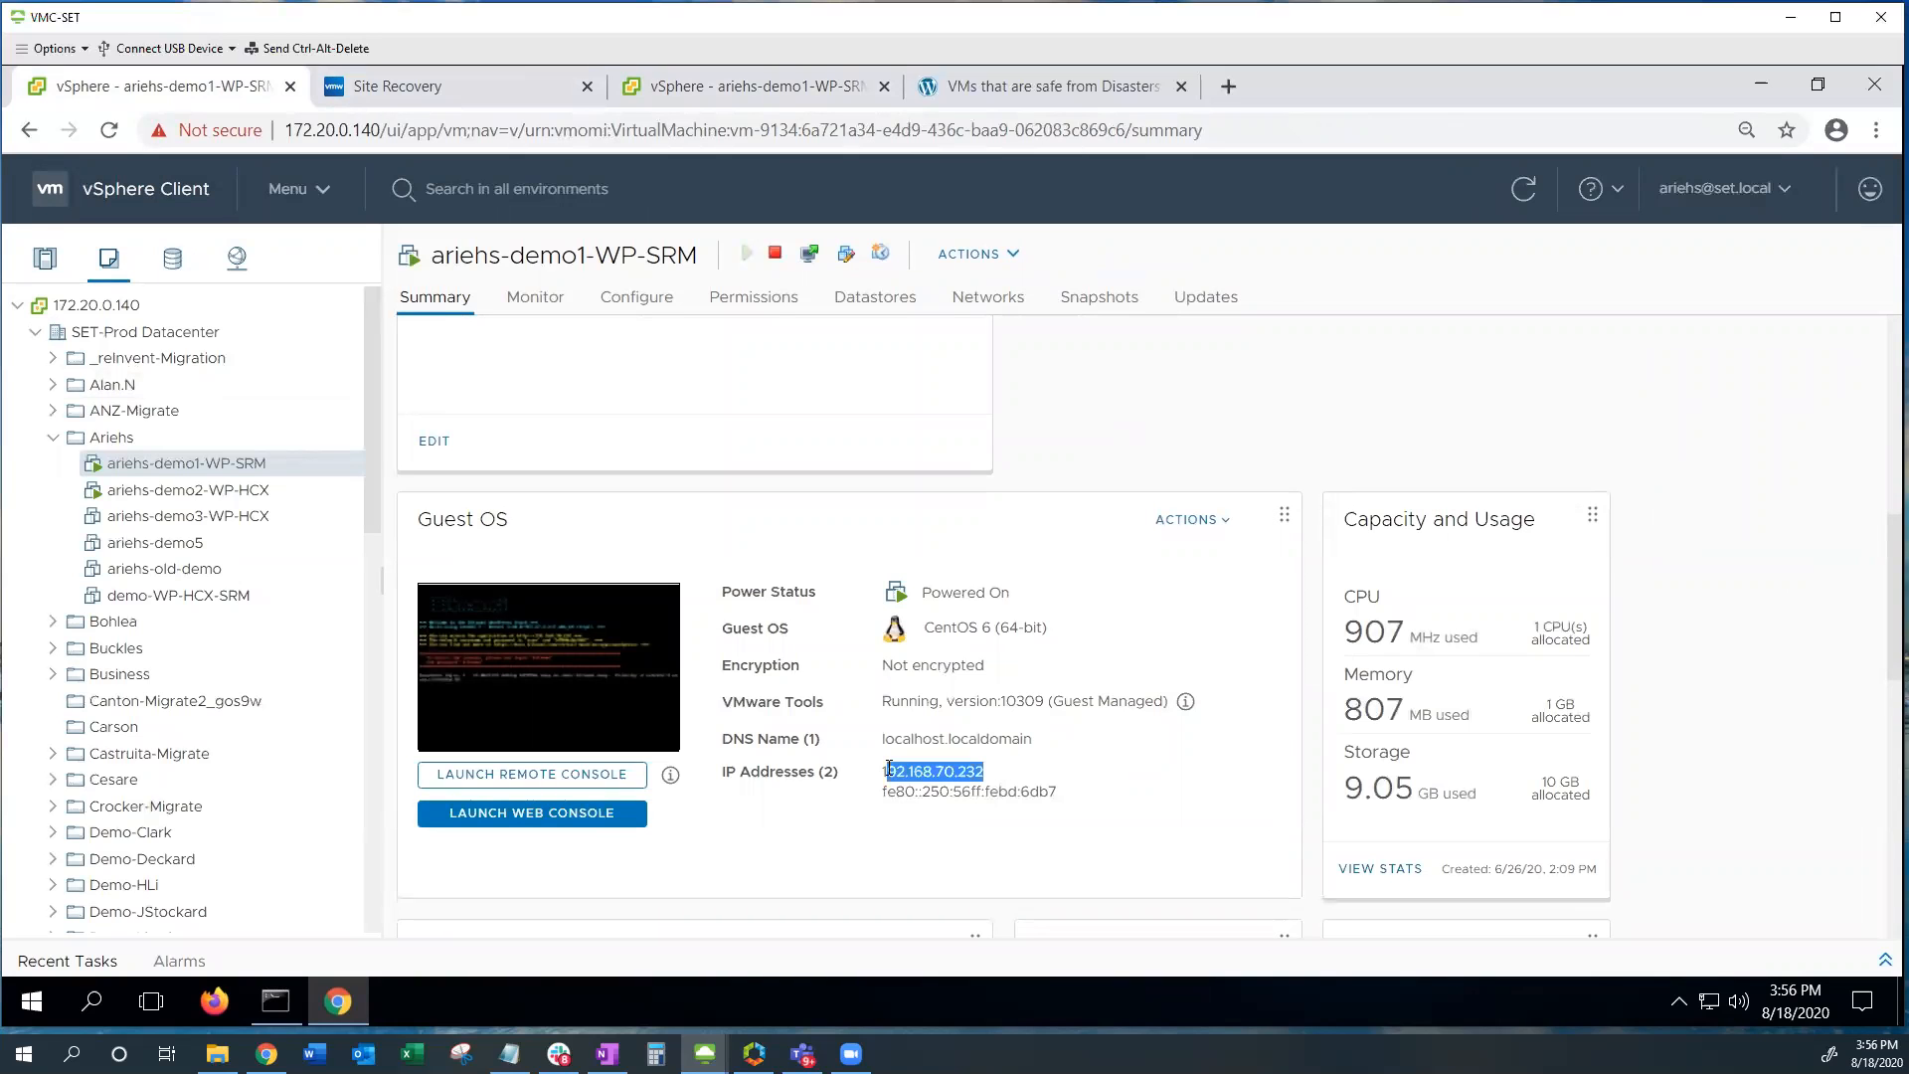
Step: Reload the WordPress demo site and update the newest post's title to "SRM Demo 8/18/2020 v4"
{"action": "left_click", "coordinate": [1014, 90]}
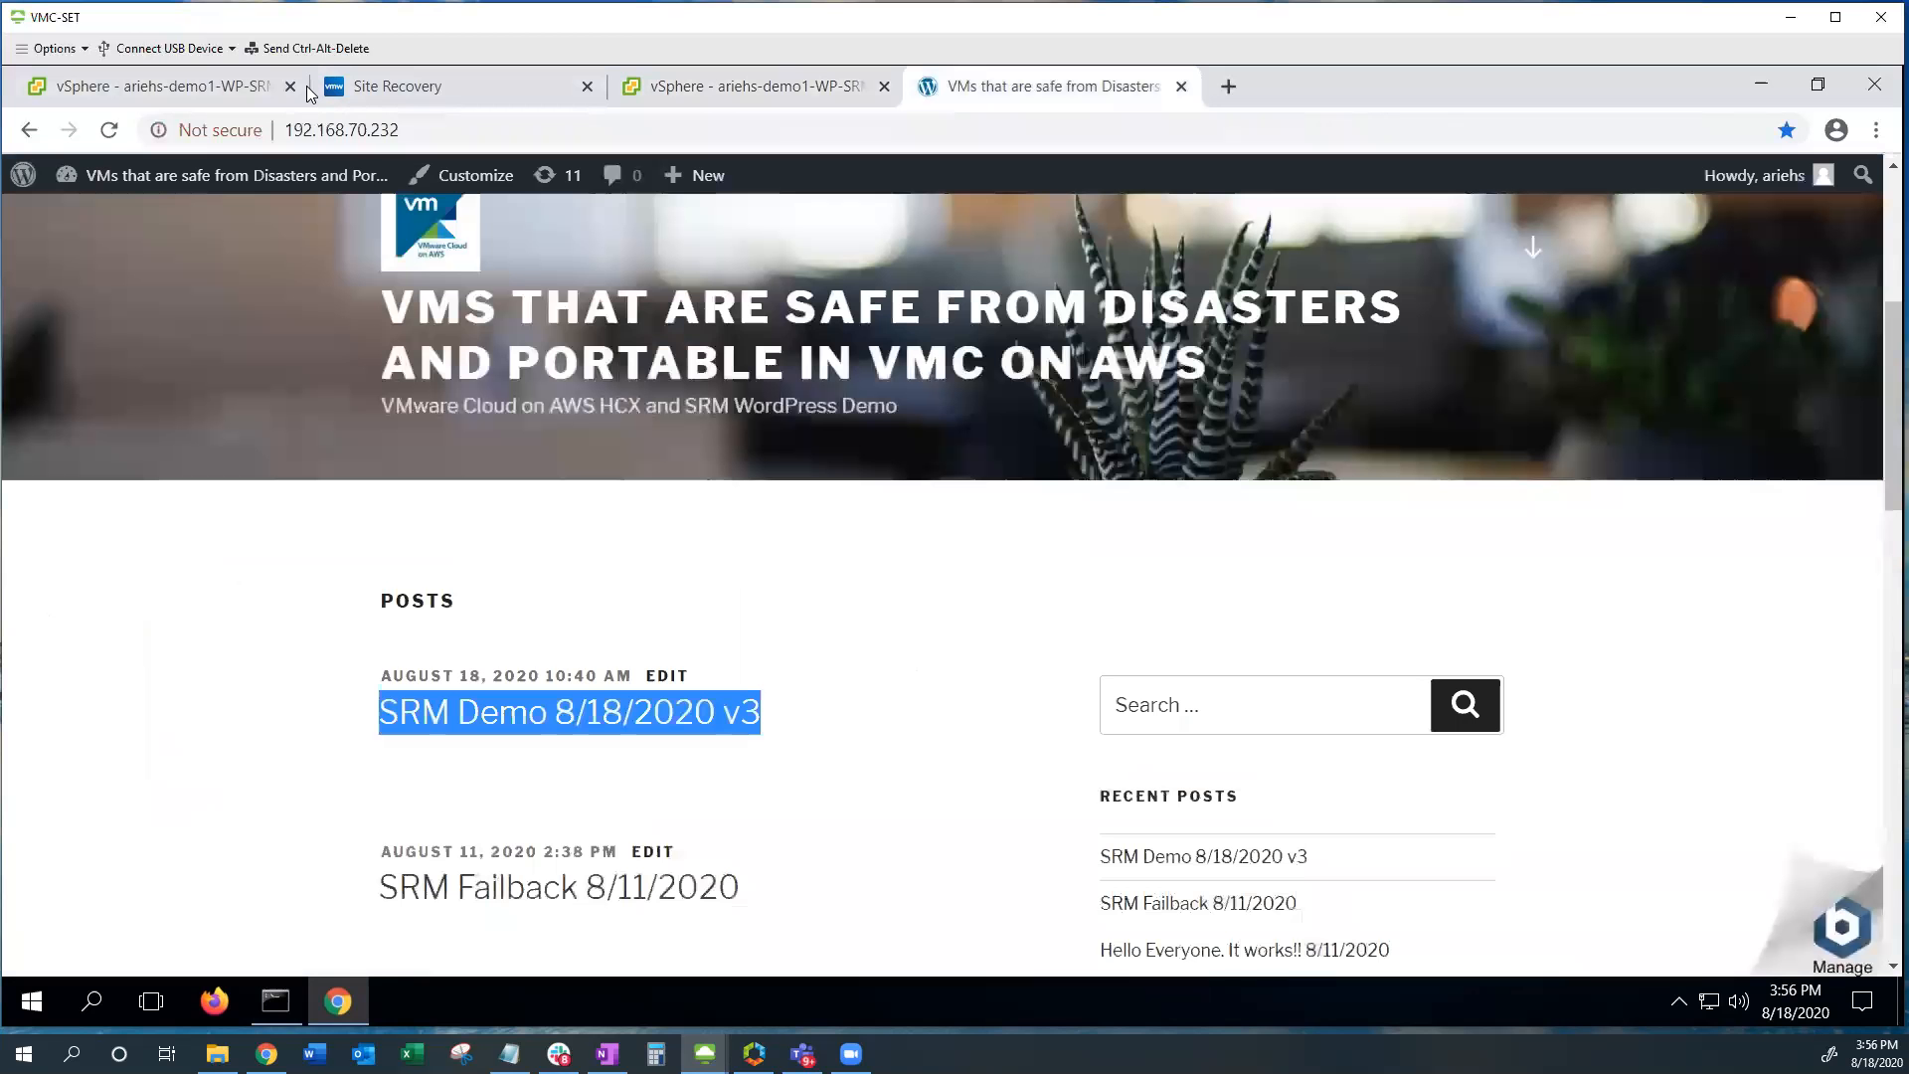
{"action": "left_click", "coordinate": [107, 127]}
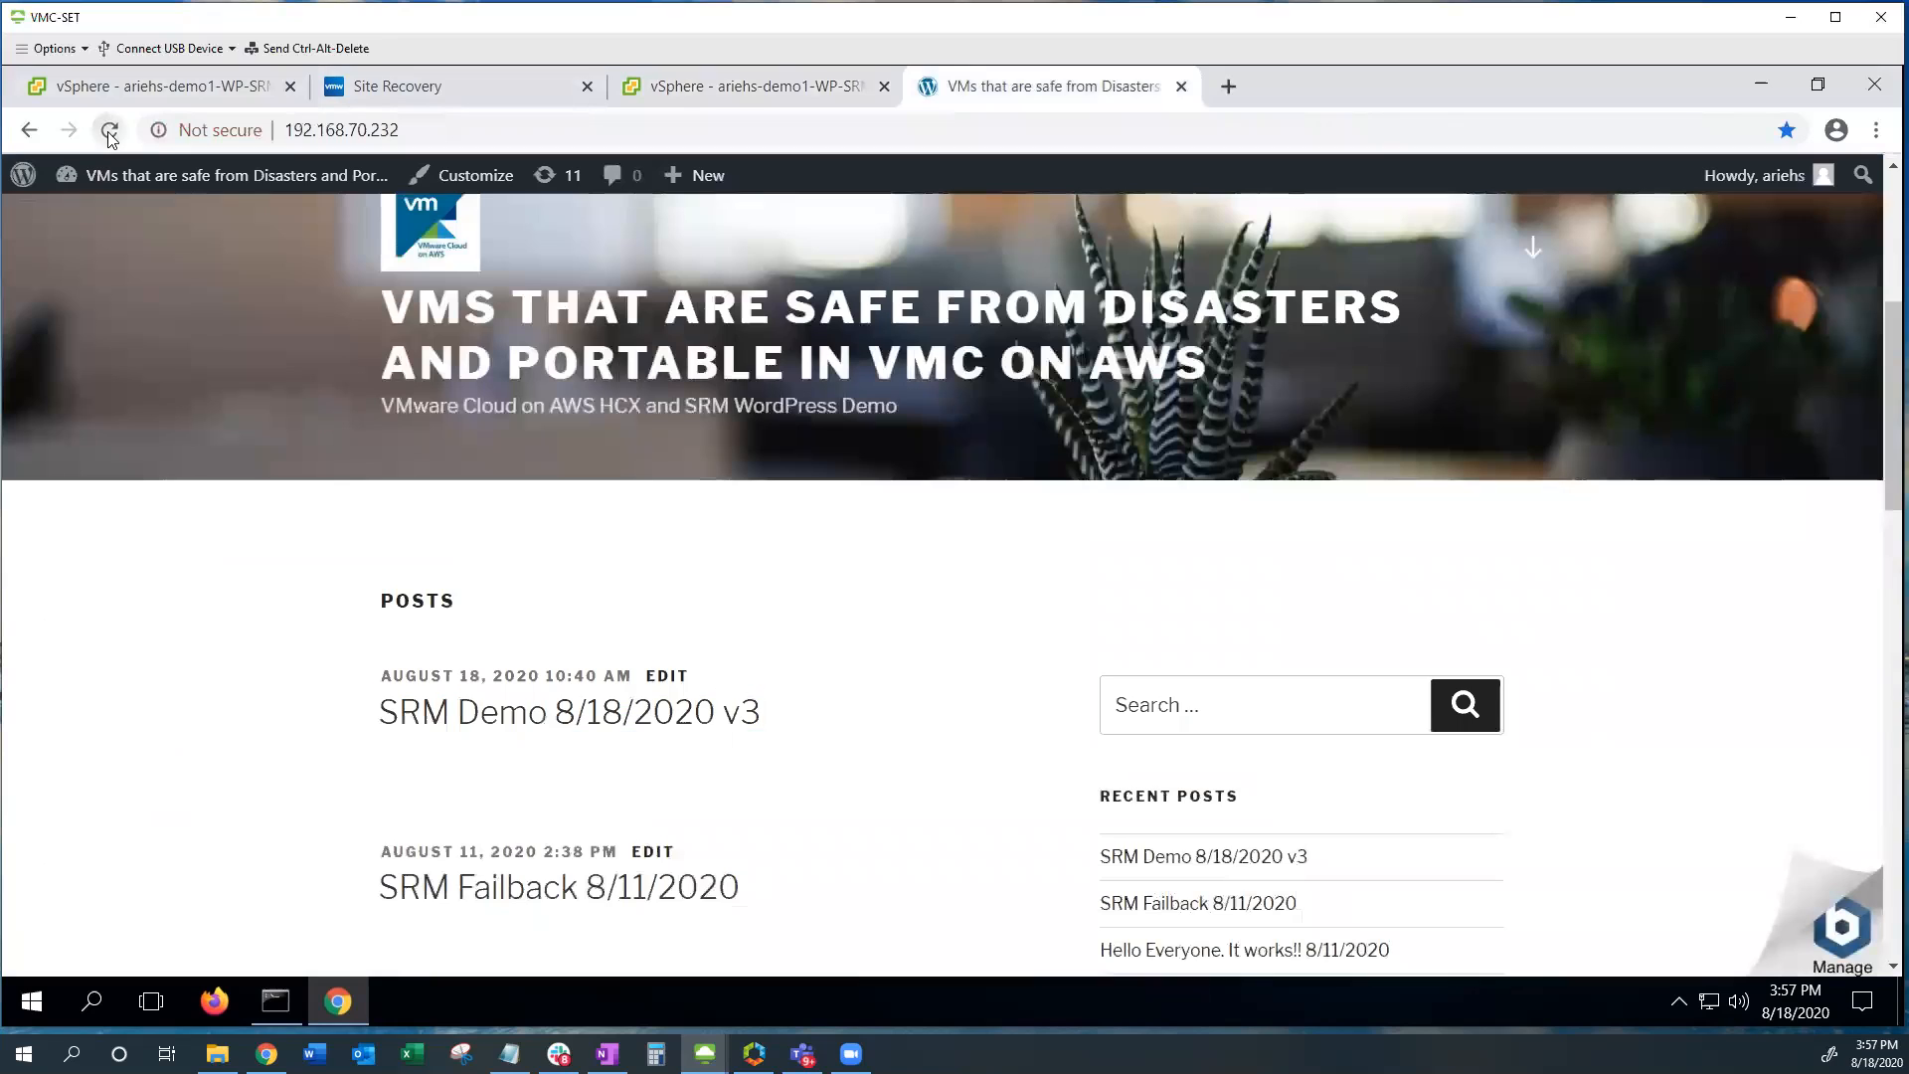
{"action": "left_click", "coordinate": [662, 677]}
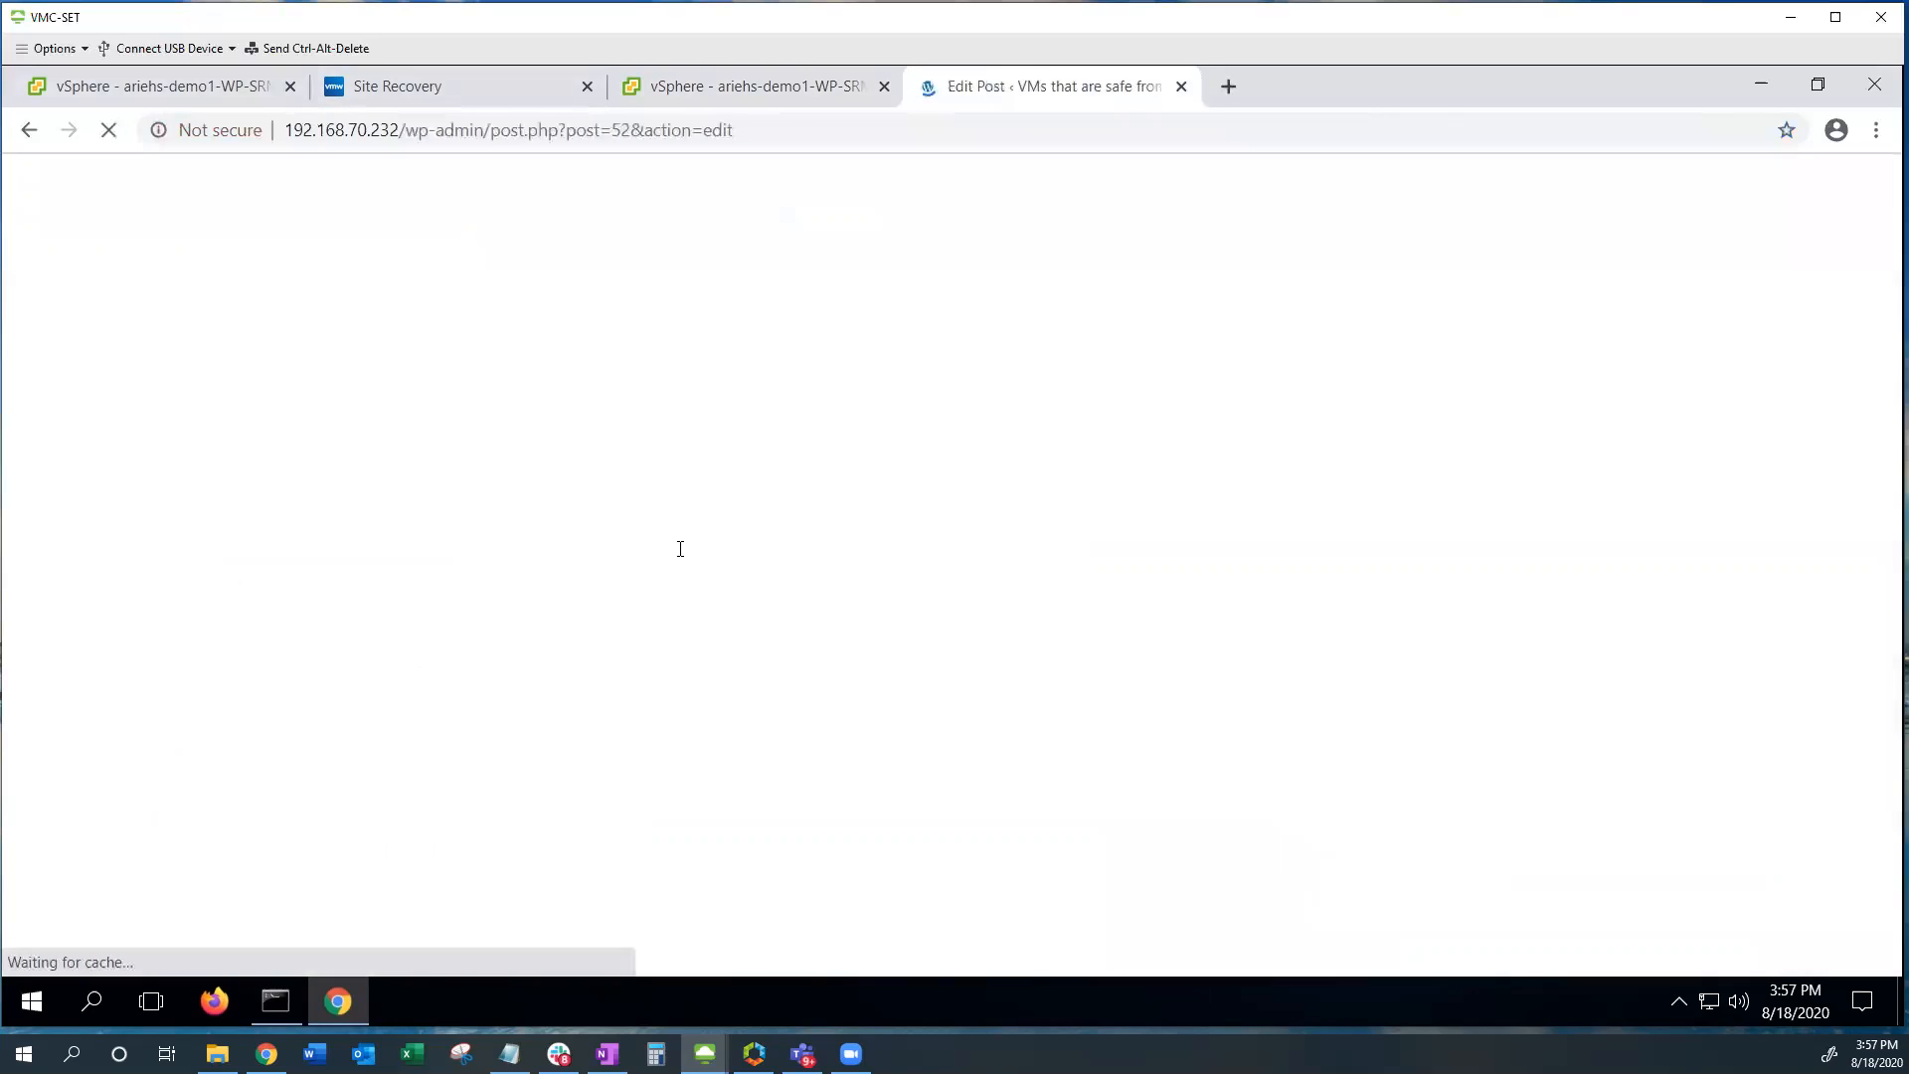
{"action": "left_click_drag", "start_coordinate": [722, 364], "coordinate": [740, 362]}
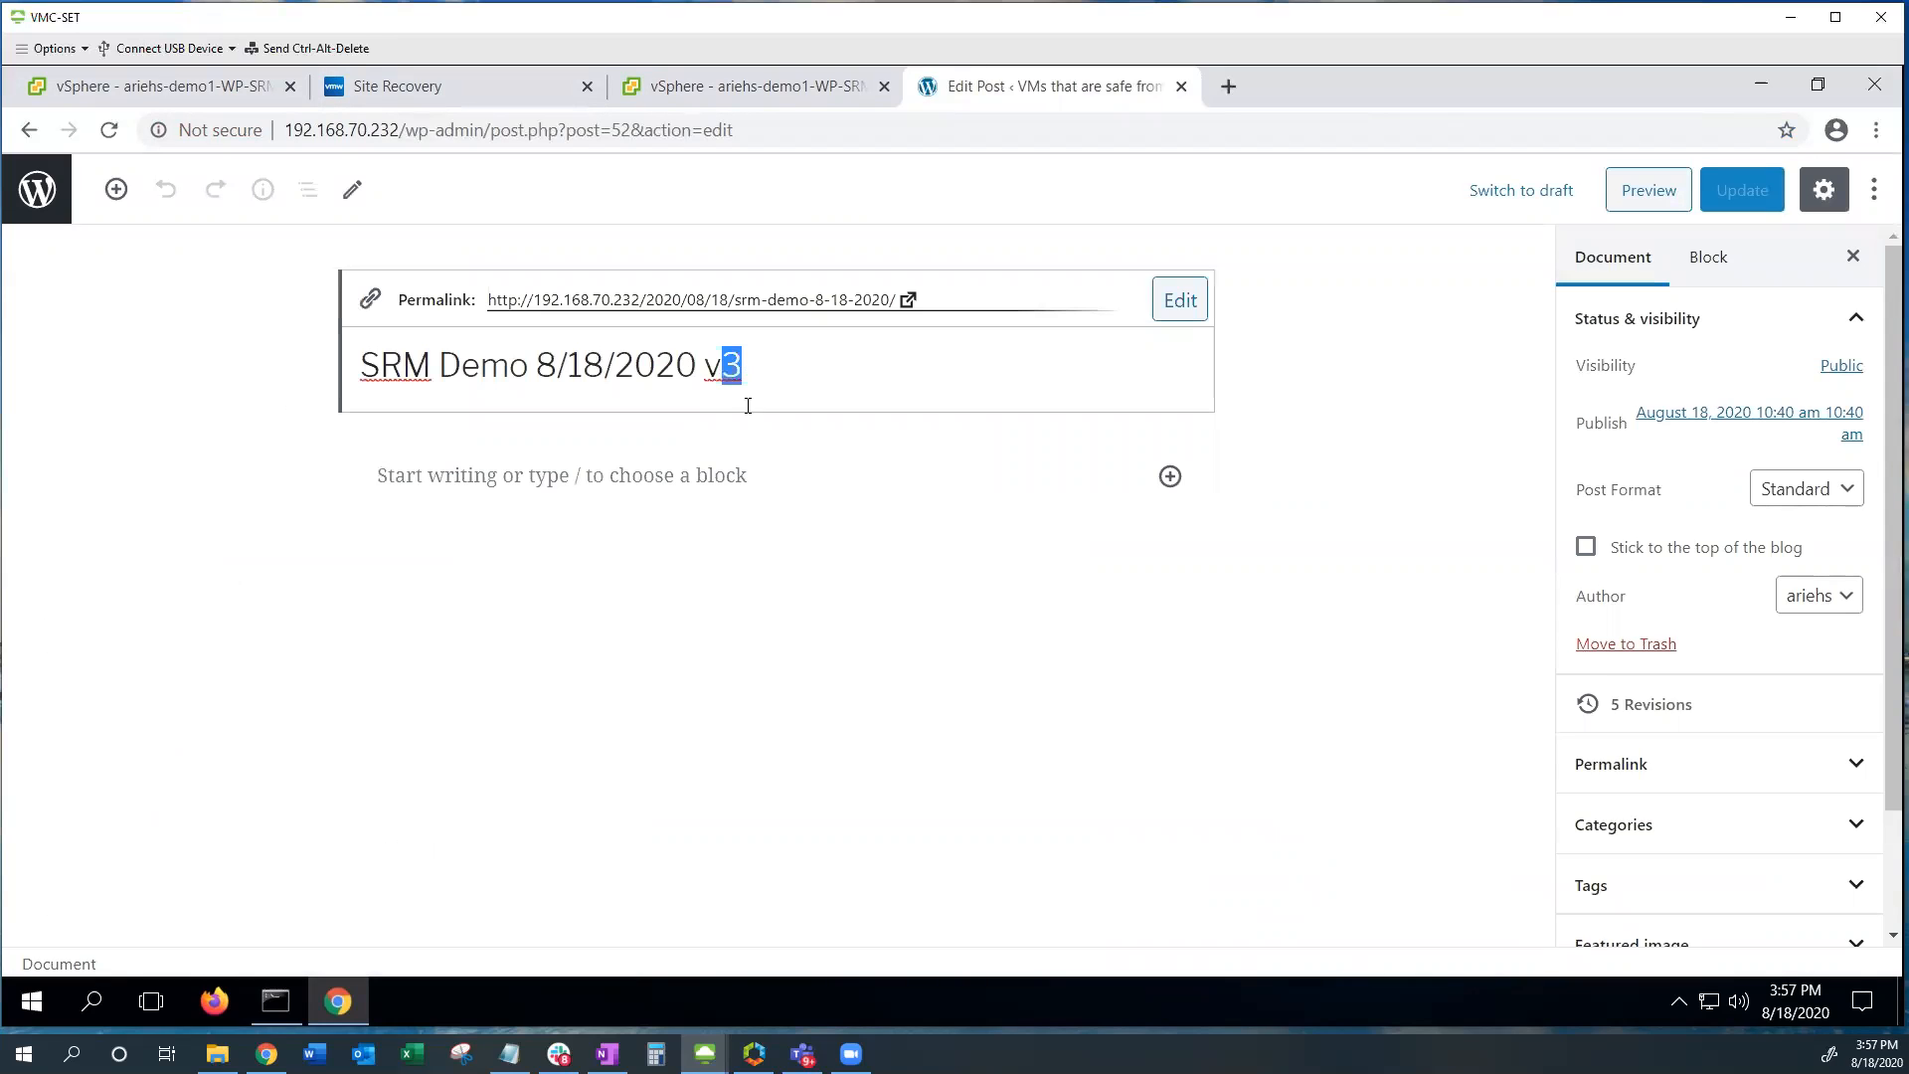
{"action": "type", "text": "4"}
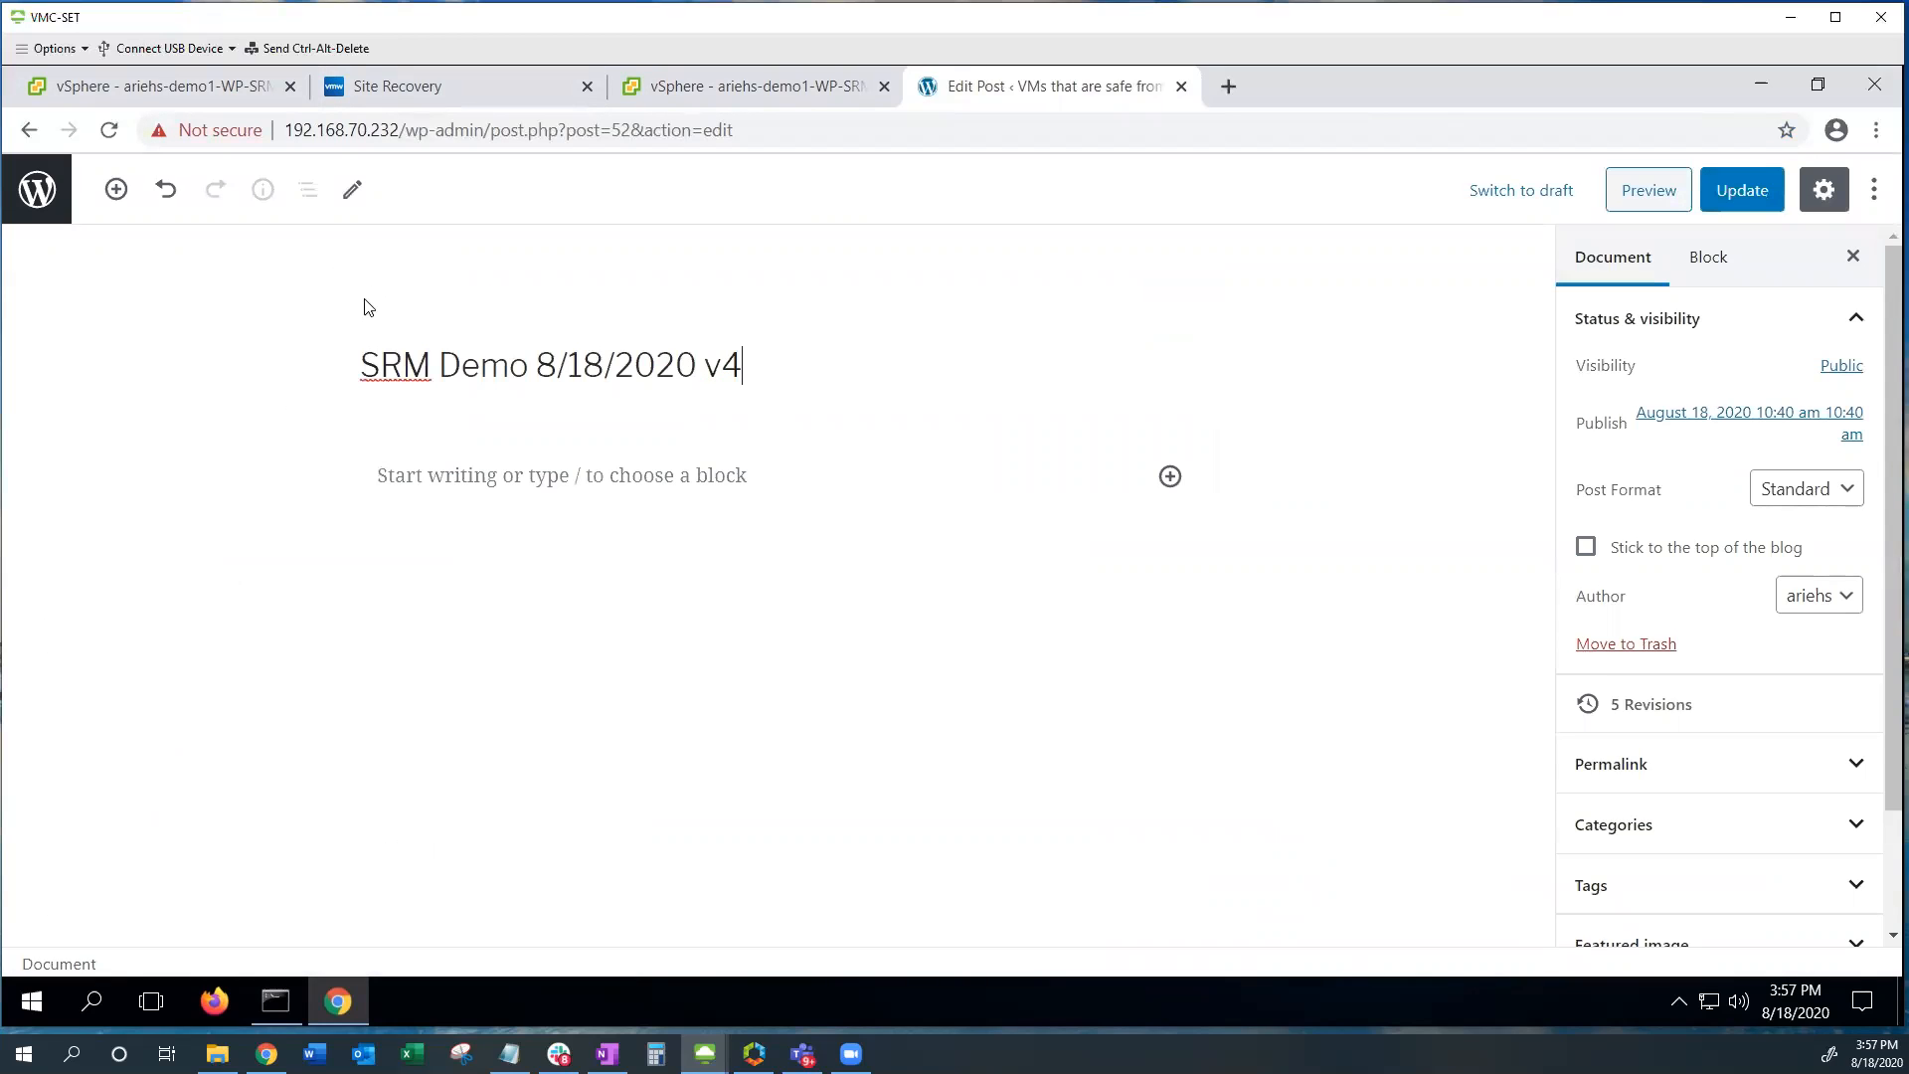
{"action": "left_click", "coordinate": [1742, 191]}
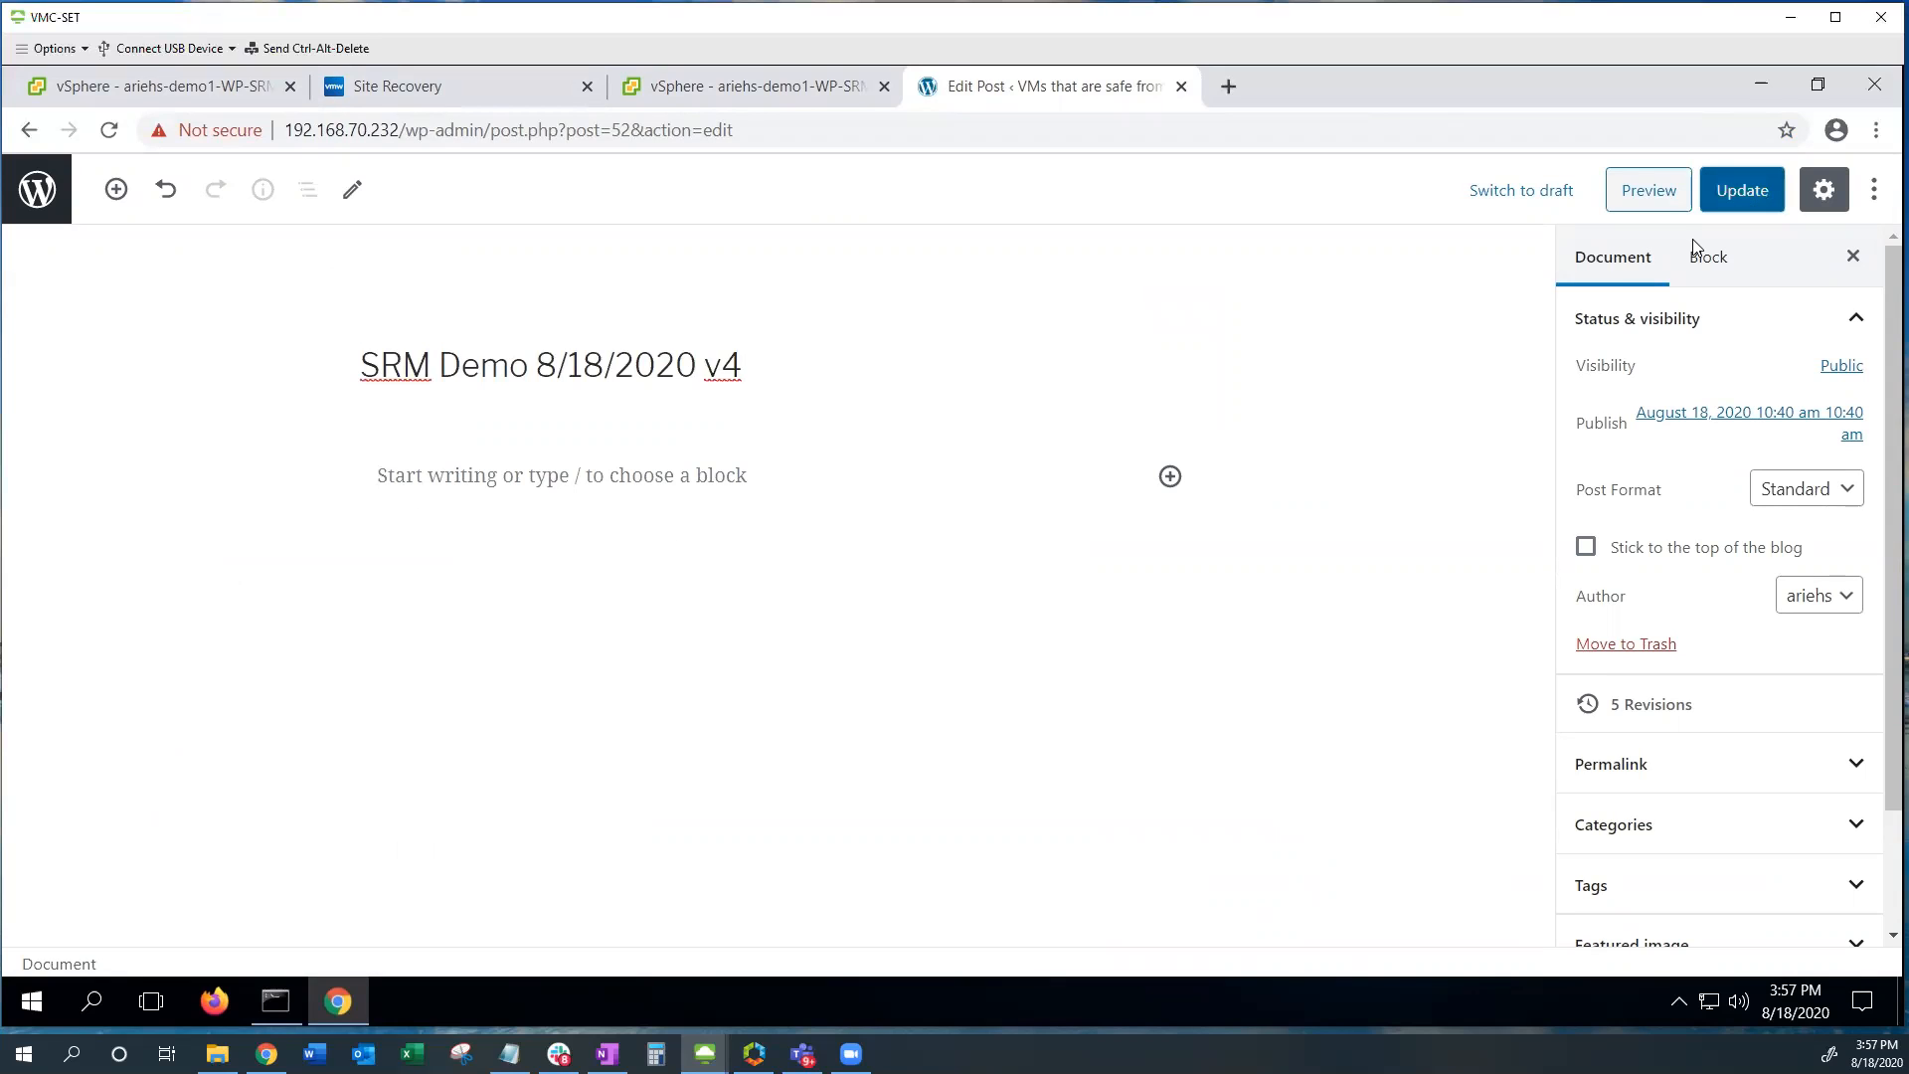
Step: Return to the WordPress site's front page and check the title of the newest post
{"action": "left_click", "coordinate": [51, 203]}
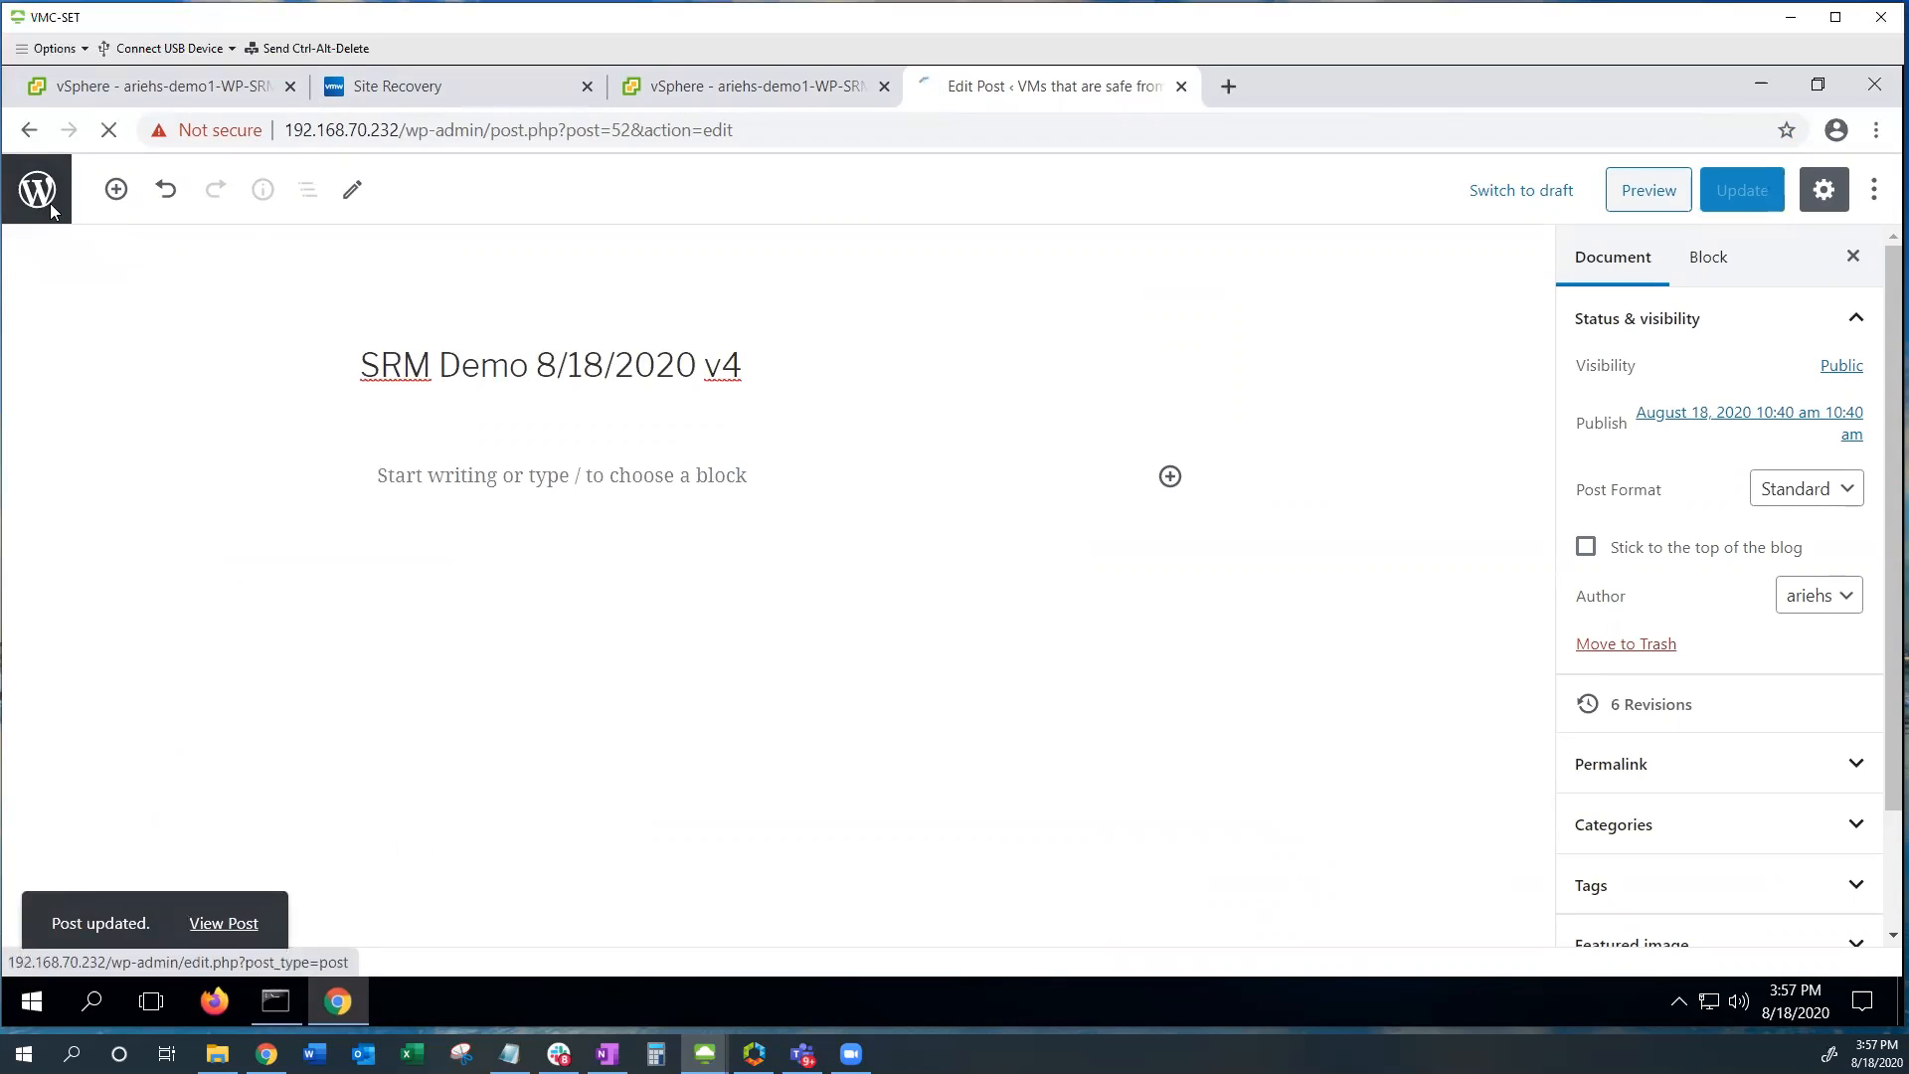
{"action": "mouse_move", "coordinate": [70, 181]}
{"action": "left_click", "coordinate": [76, 220]}
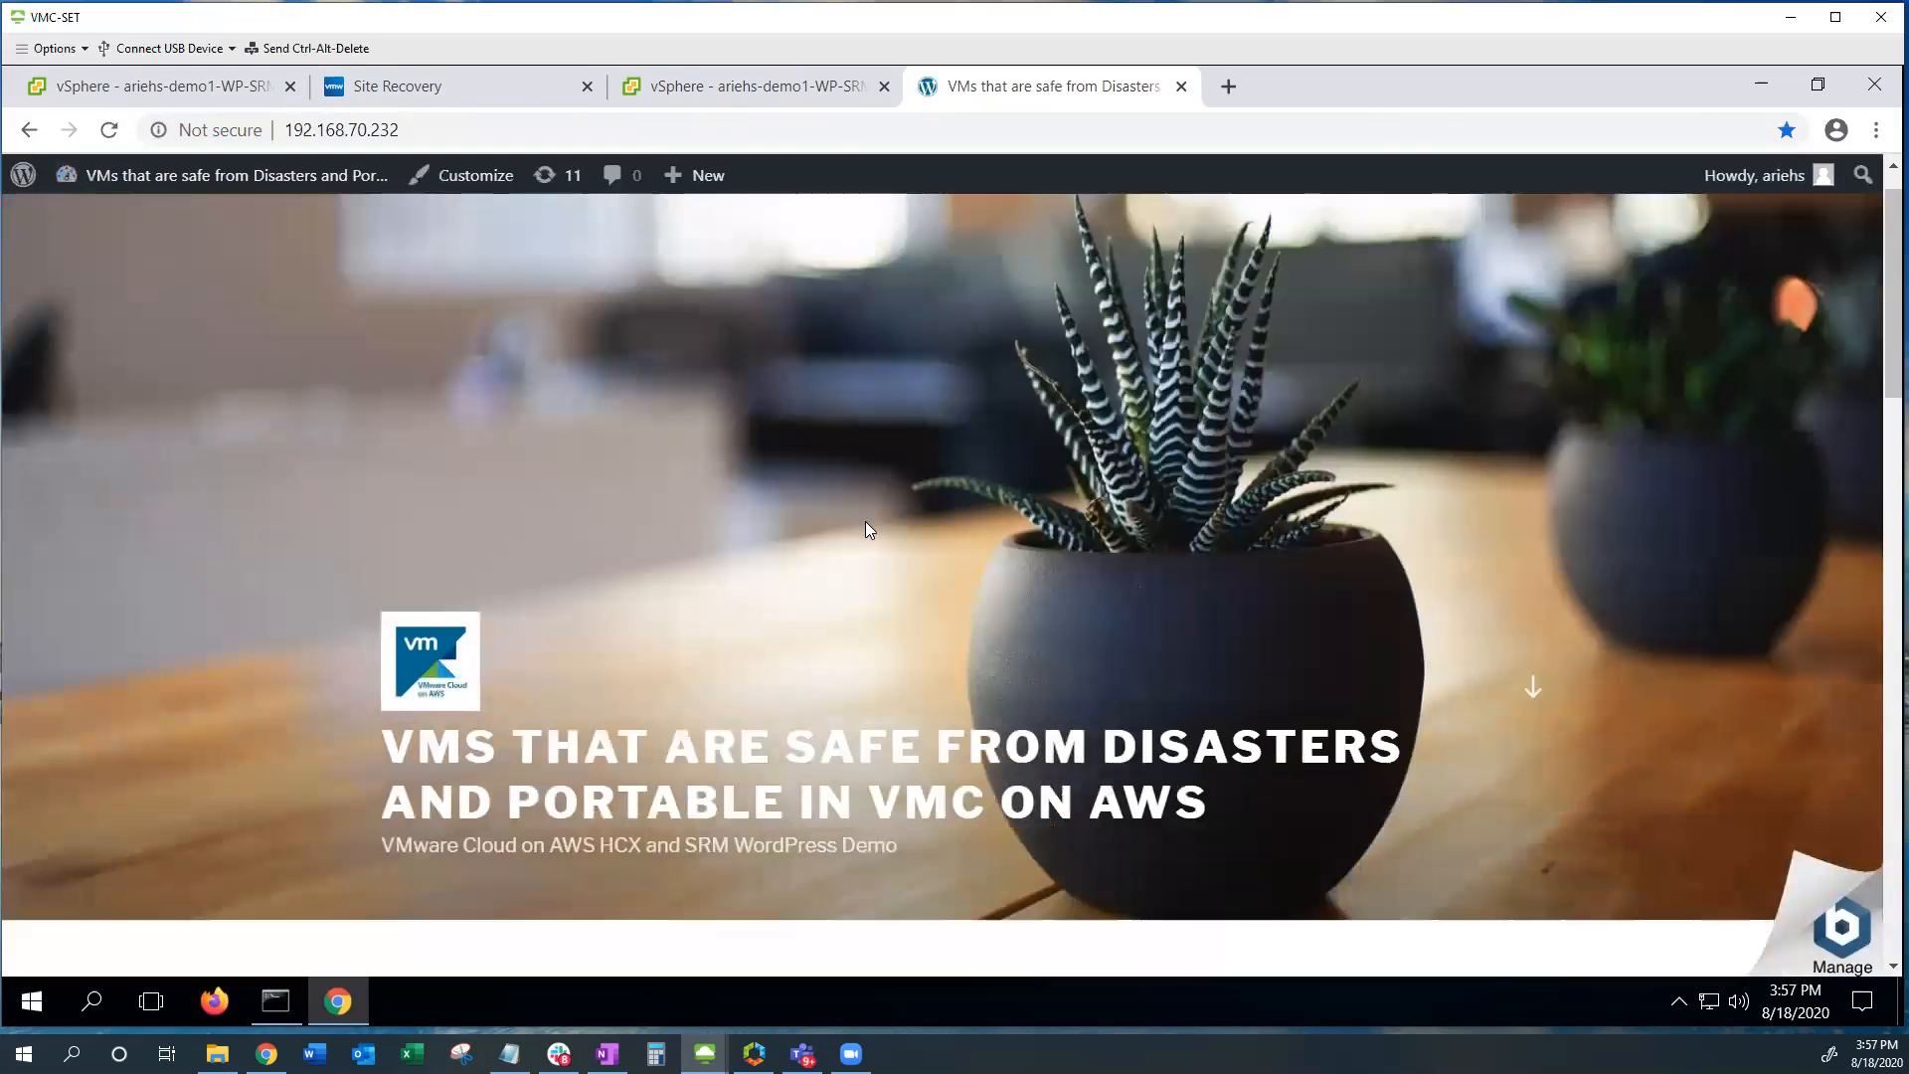
{"action": "scroll", "coordinate": [865, 529], "scroll_direction": "down", "scroll_amount": 4}
{"action": "left_click_drag", "start_coordinate": [761, 714], "coordinate": [368, 714]}
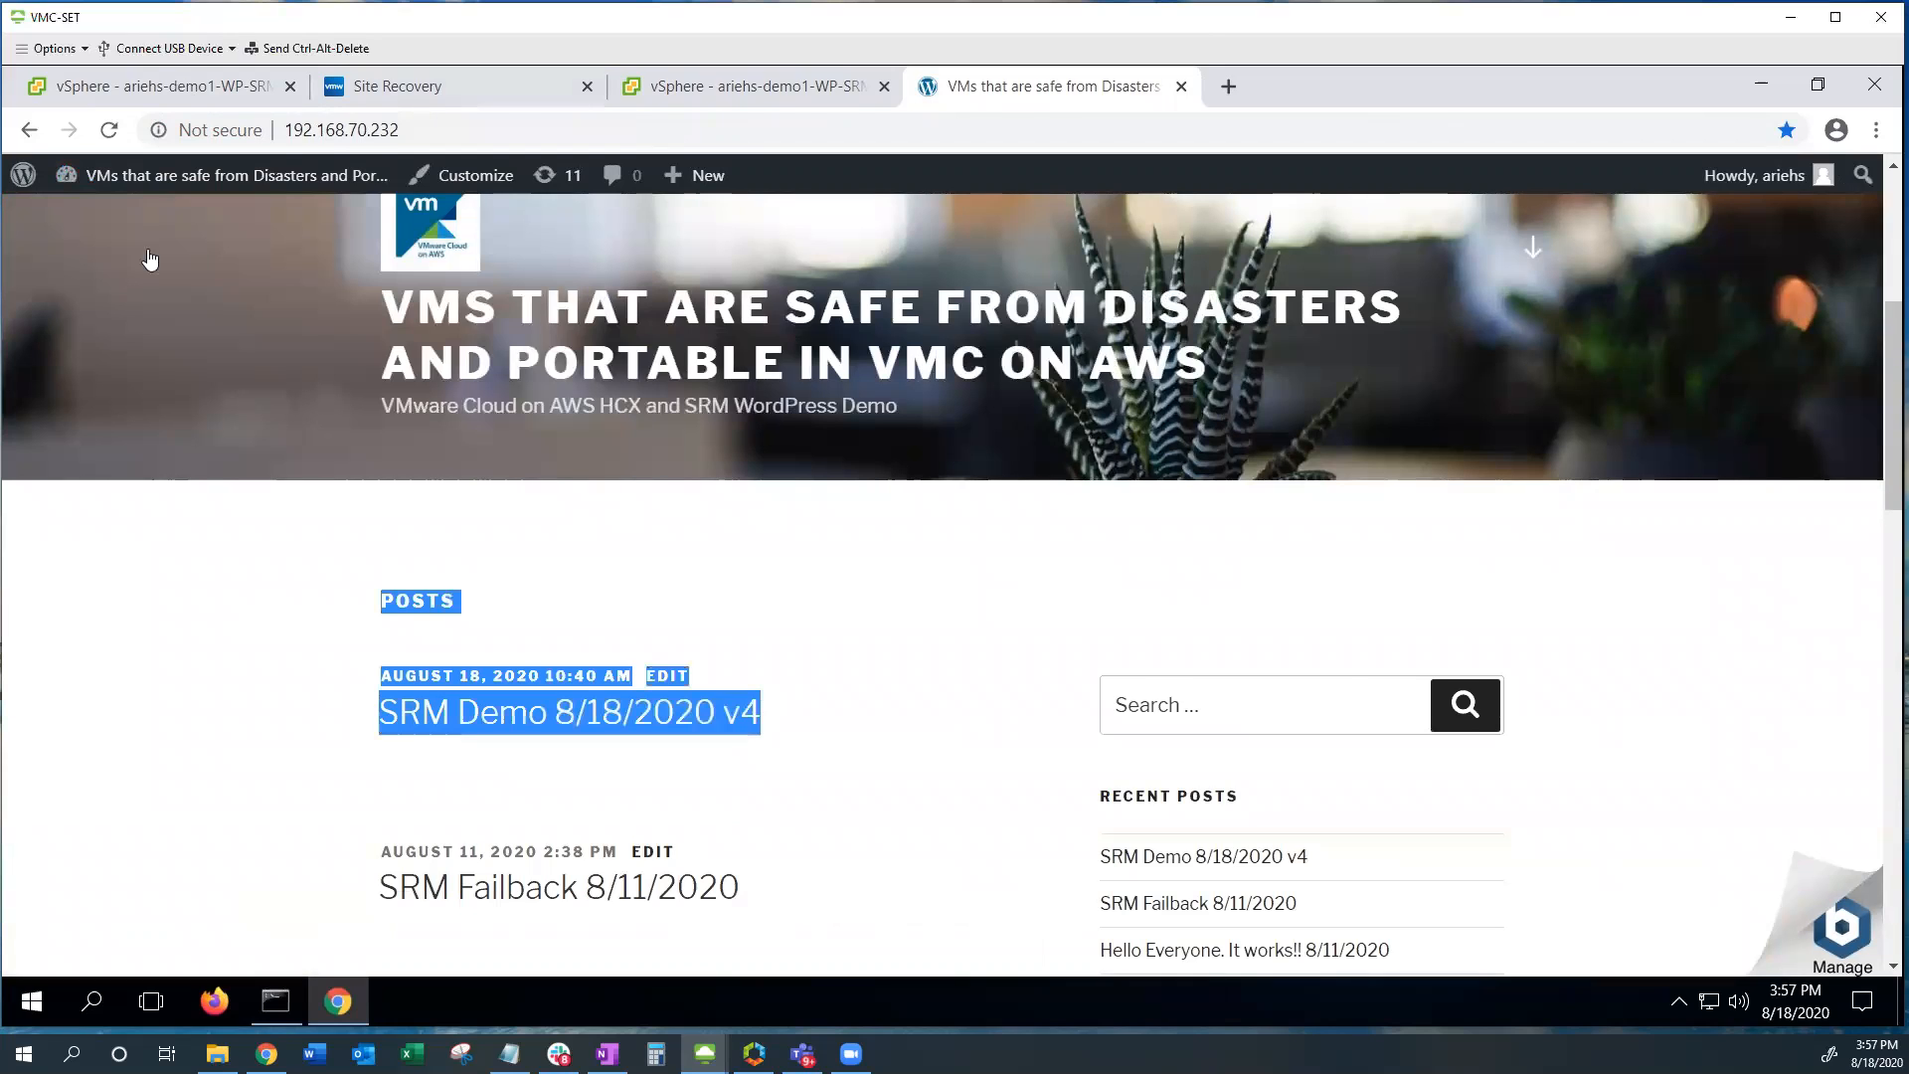
Step: Show where Site Recovery is listed among the on-premises vSphere Client's features, and return to the ariehs-recovery plan
{"action": "key", "text": "ctrl+1"}
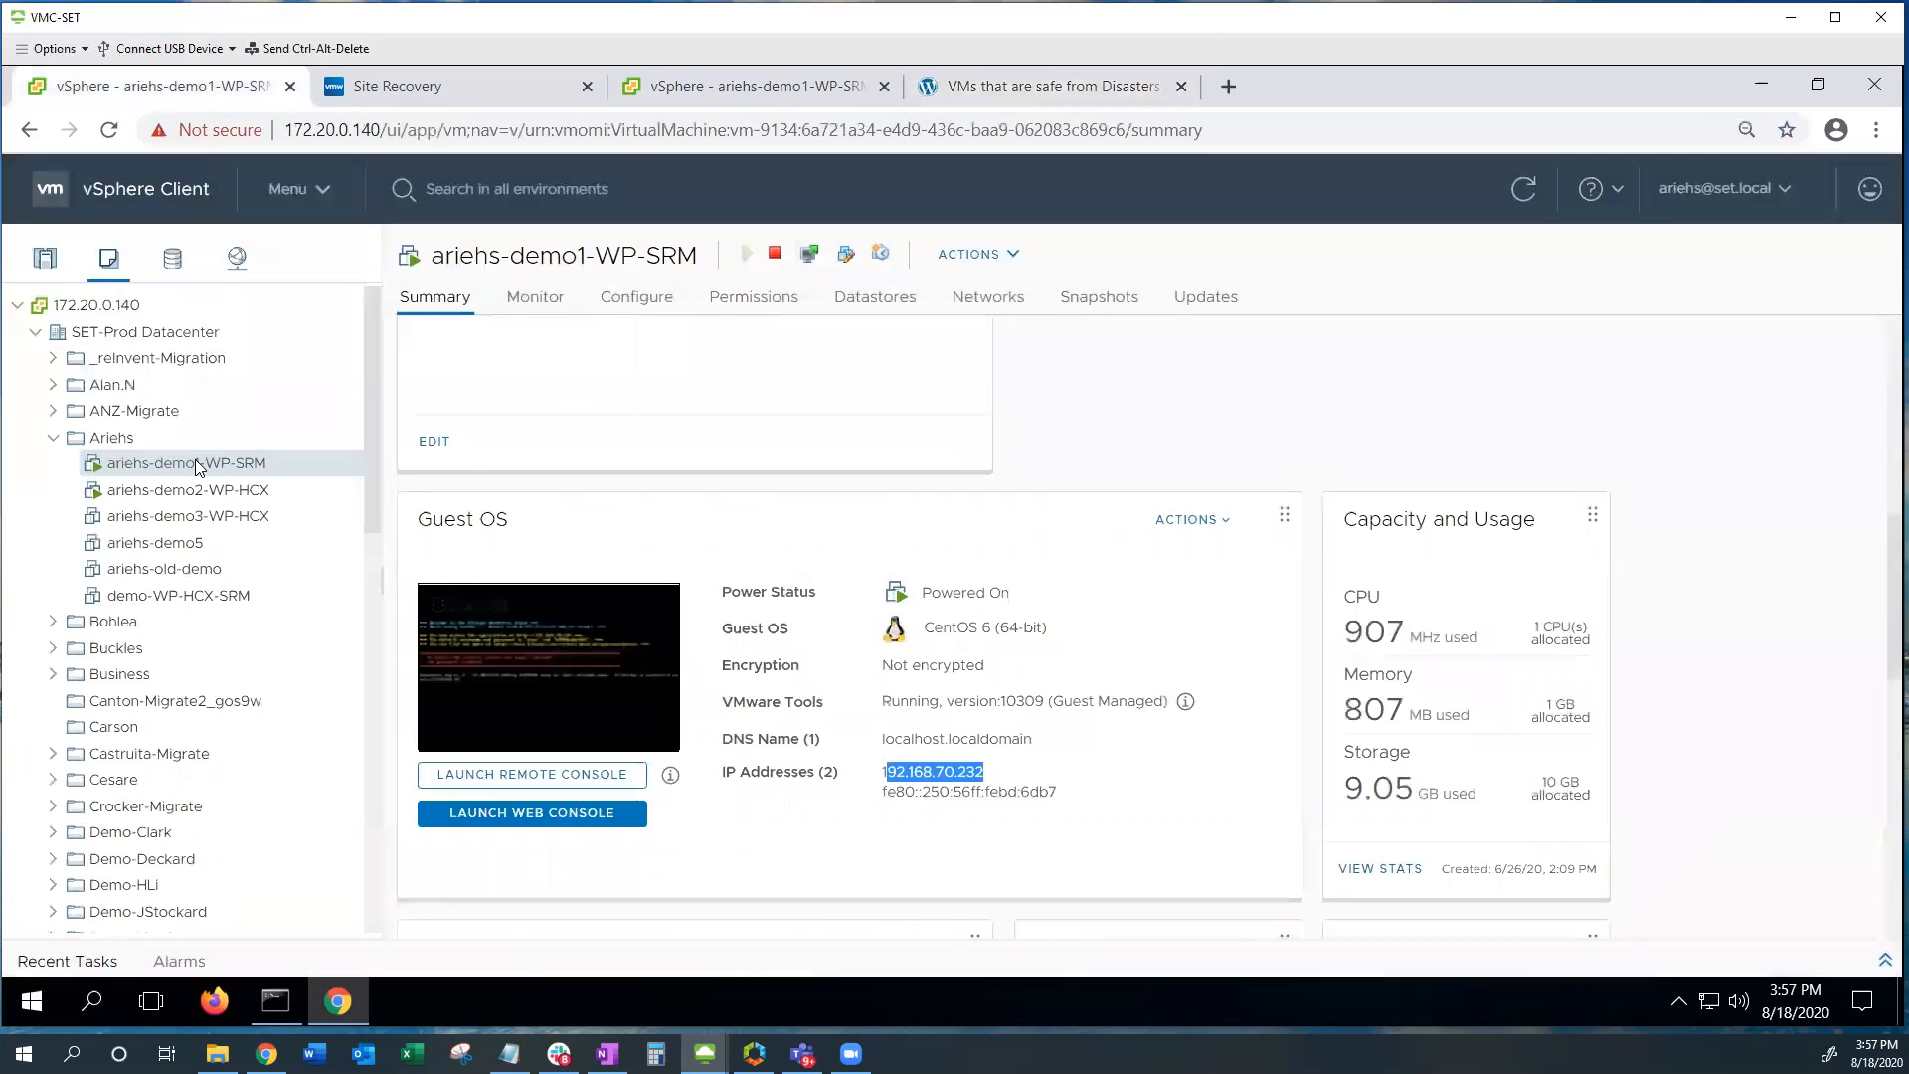
{"action": "left_click", "coordinate": [408, 90]}
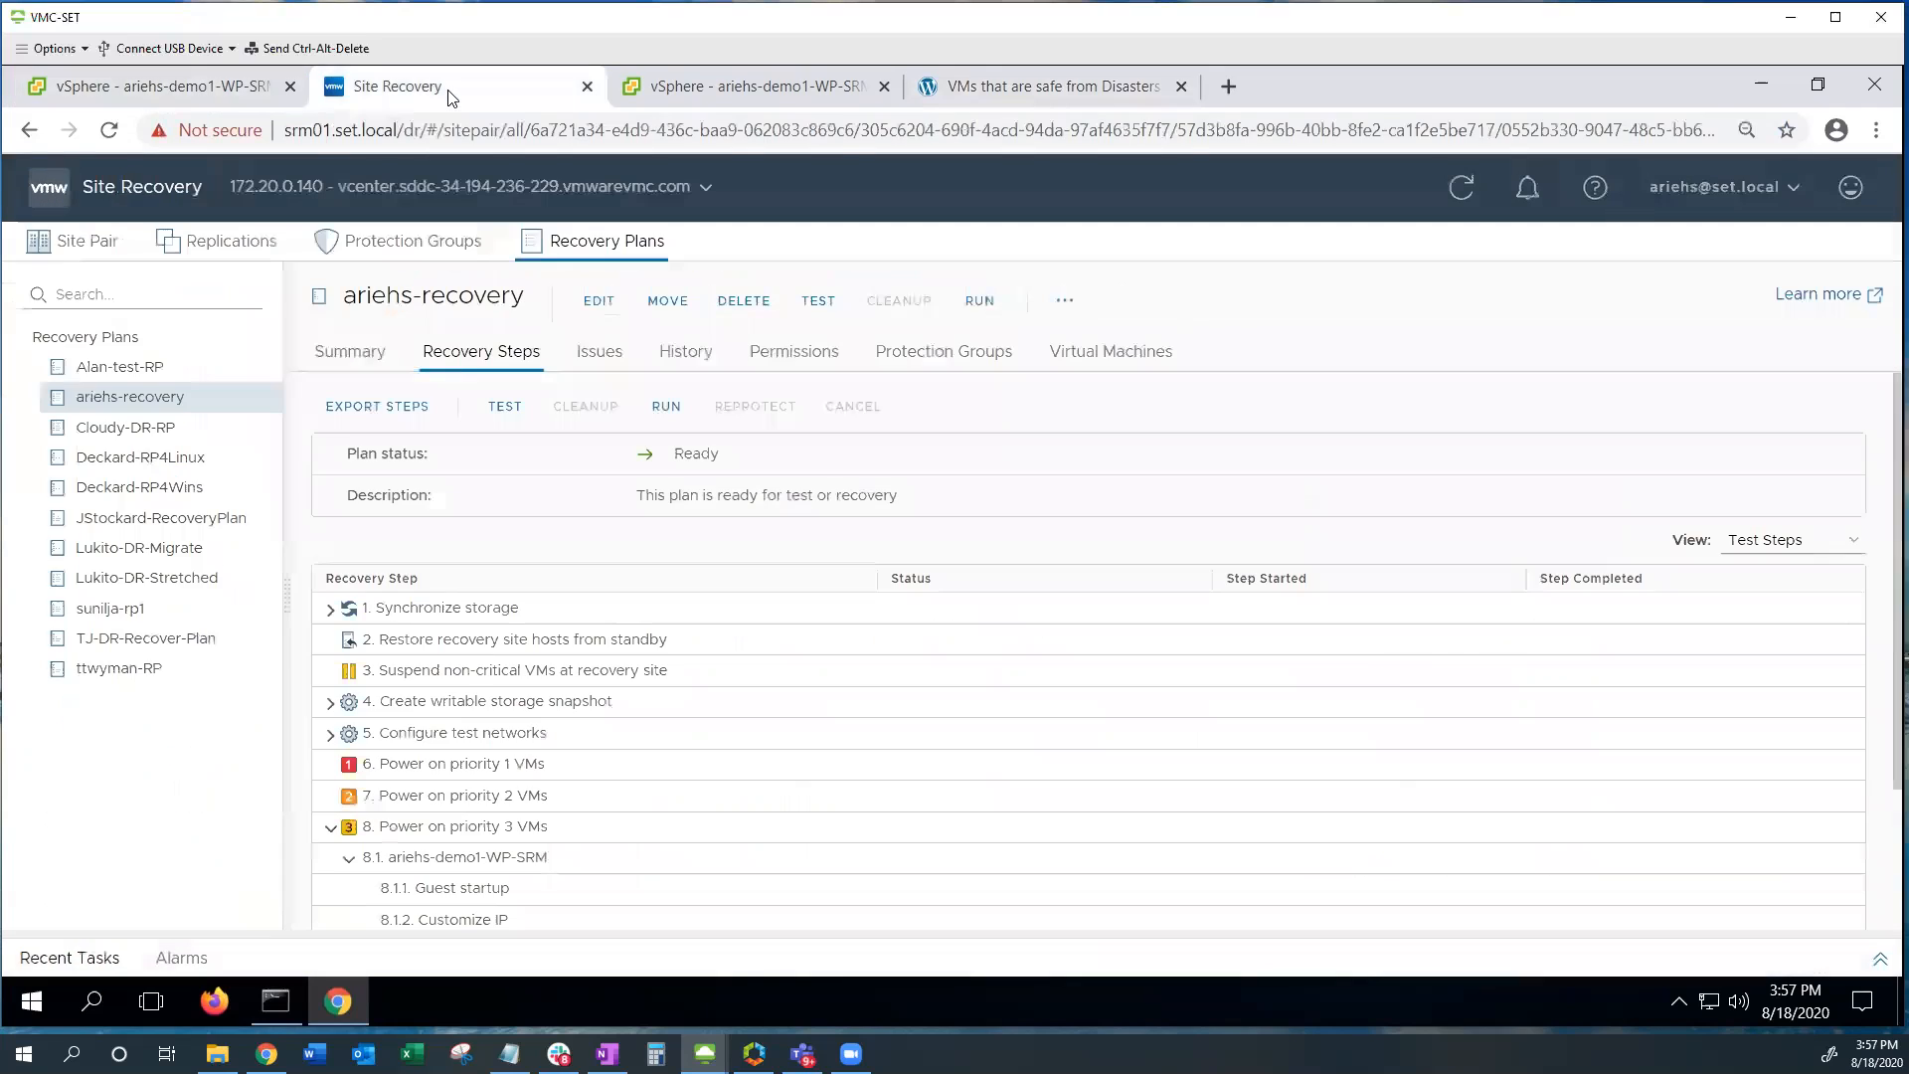
{"action": "key", "text": "ctrl+1"}
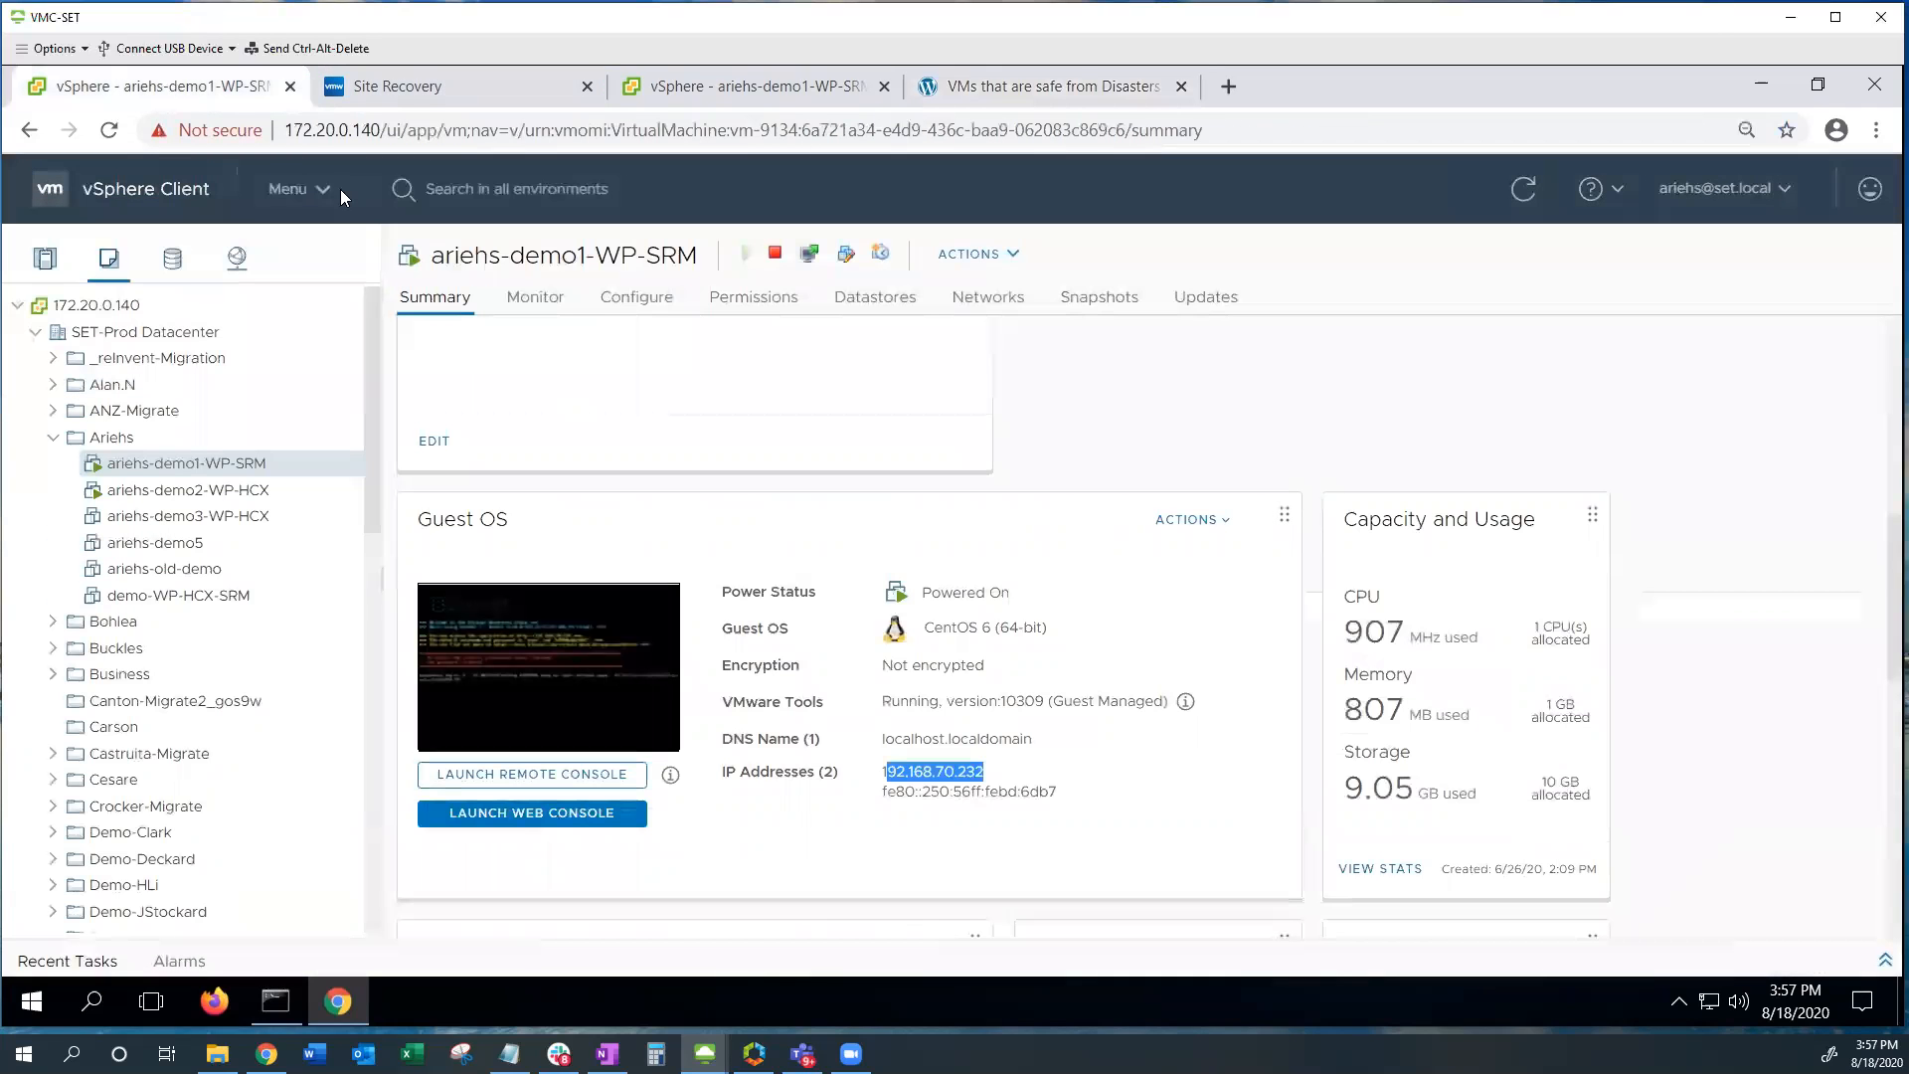
{"action": "left_click", "coordinate": [299, 188]}
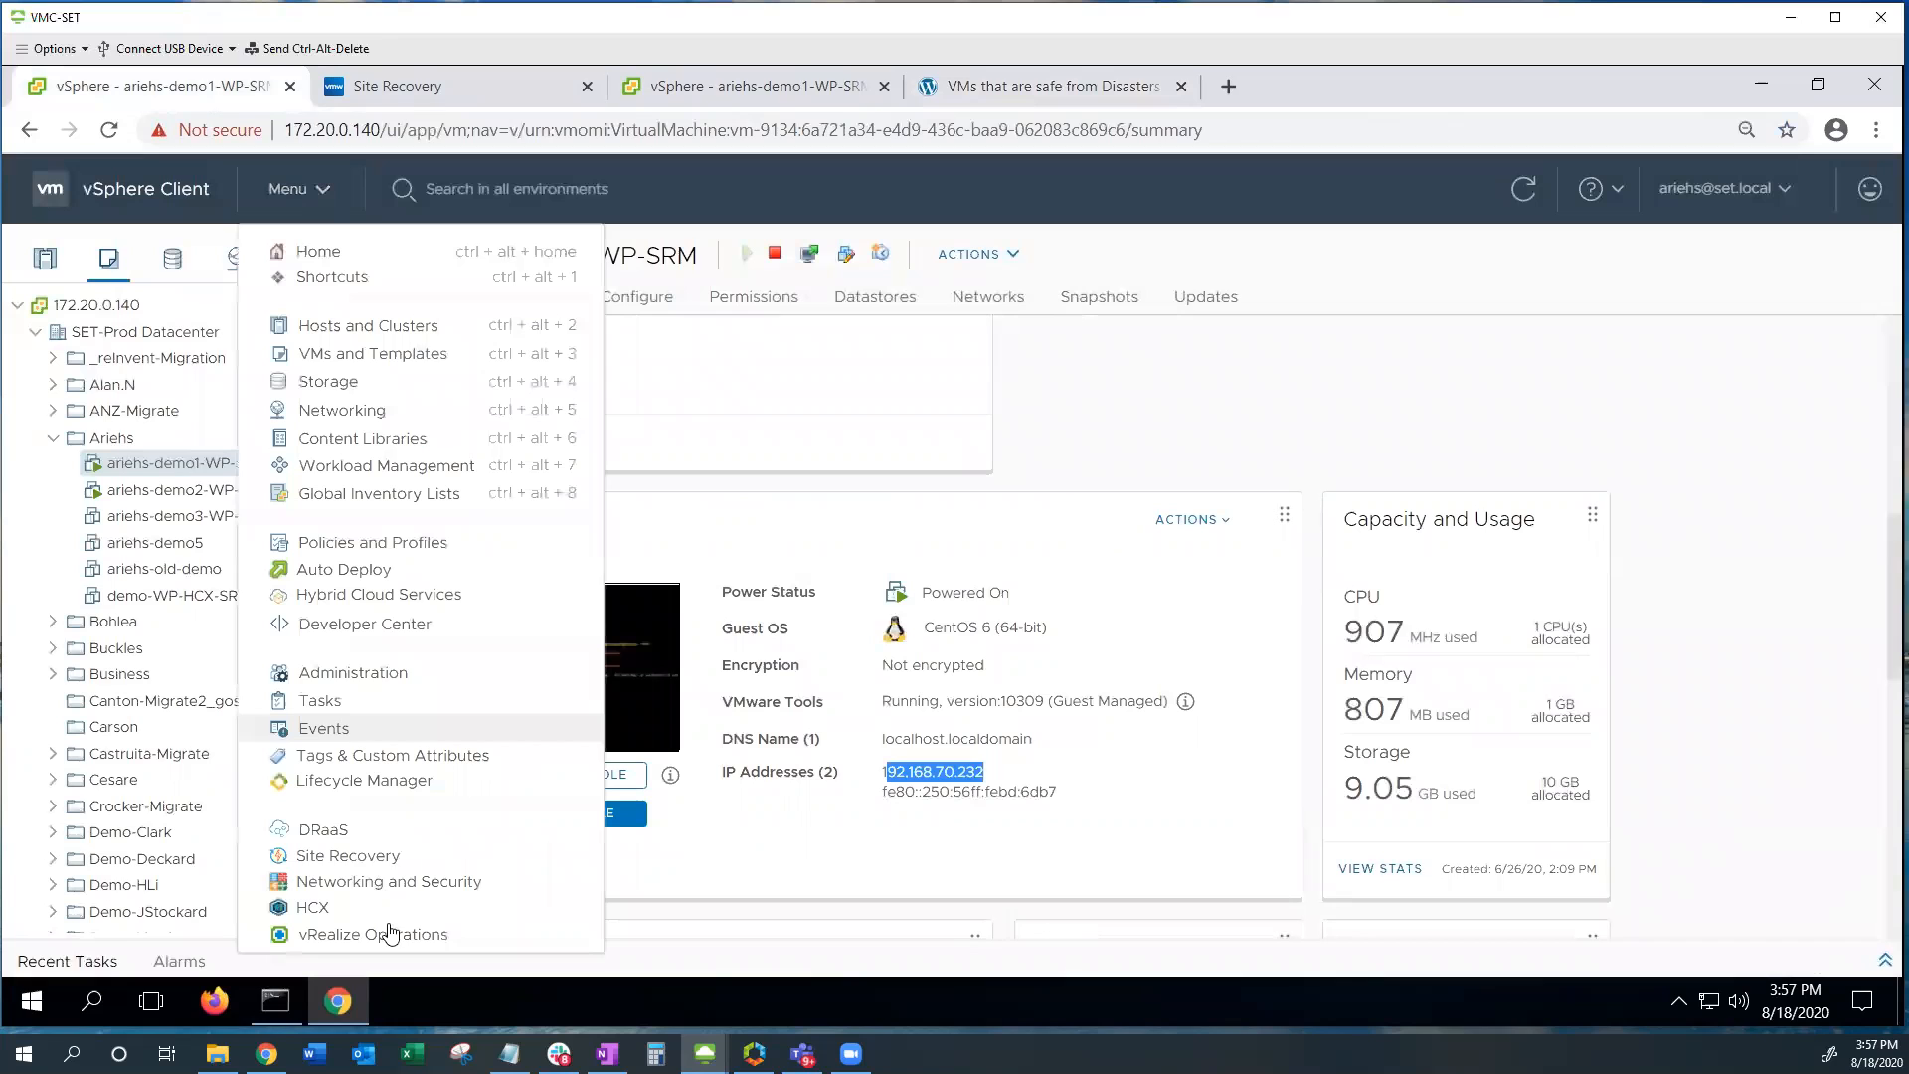
{"action": "left_click", "coordinate": [395, 857]}
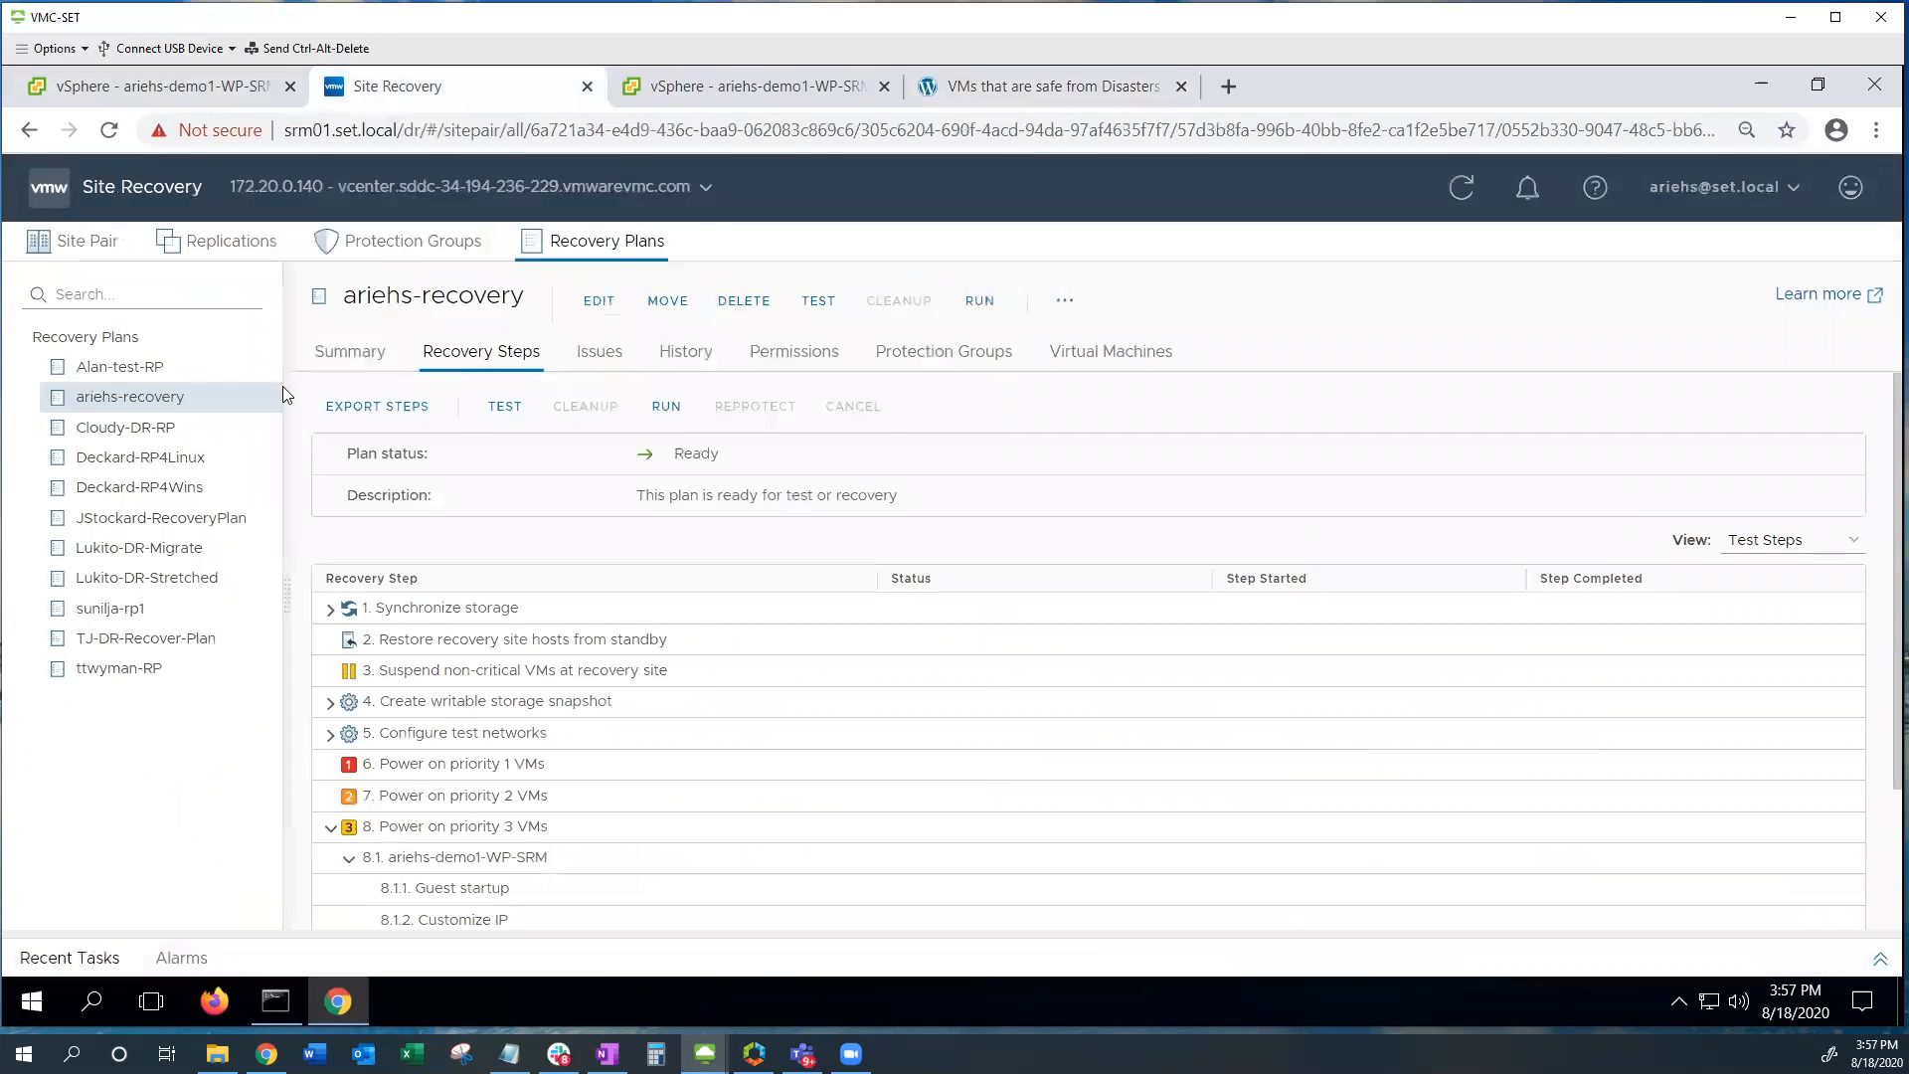
Step: Run the ariehs-recovery plan as a Disaster recovery, acknowledging the permanent changes and reviewing the protected and recovery sites
{"action": "left_click", "coordinate": [980, 302]}
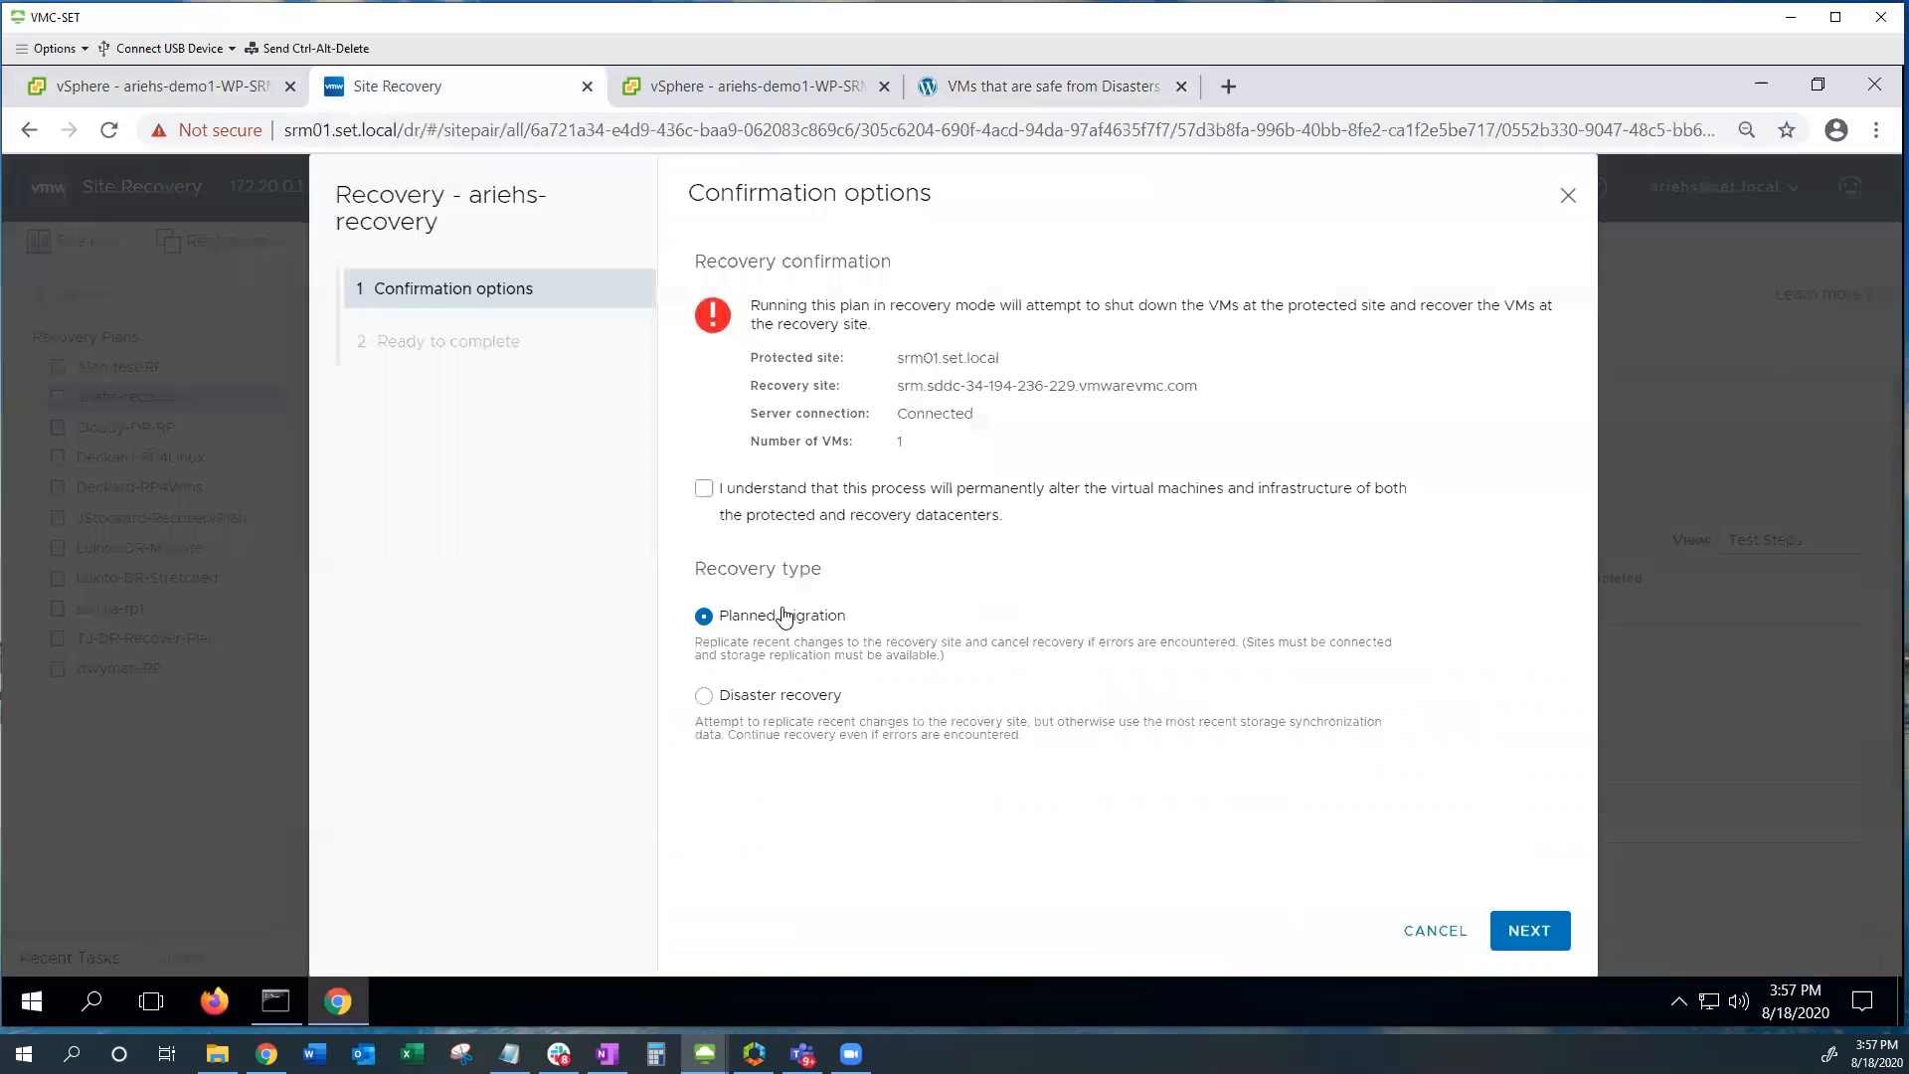
{"action": "left_click", "coordinate": [704, 488]}
{"action": "left_click", "coordinate": [704, 696]}
{"action": "double_click", "coordinate": [899, 360]}
{"action": "left_click_drag", "start_coordinate": [896, 385], "coordinate": [1231, 384]}
{"action": "left_click", "coordinate": [1229, 385]}
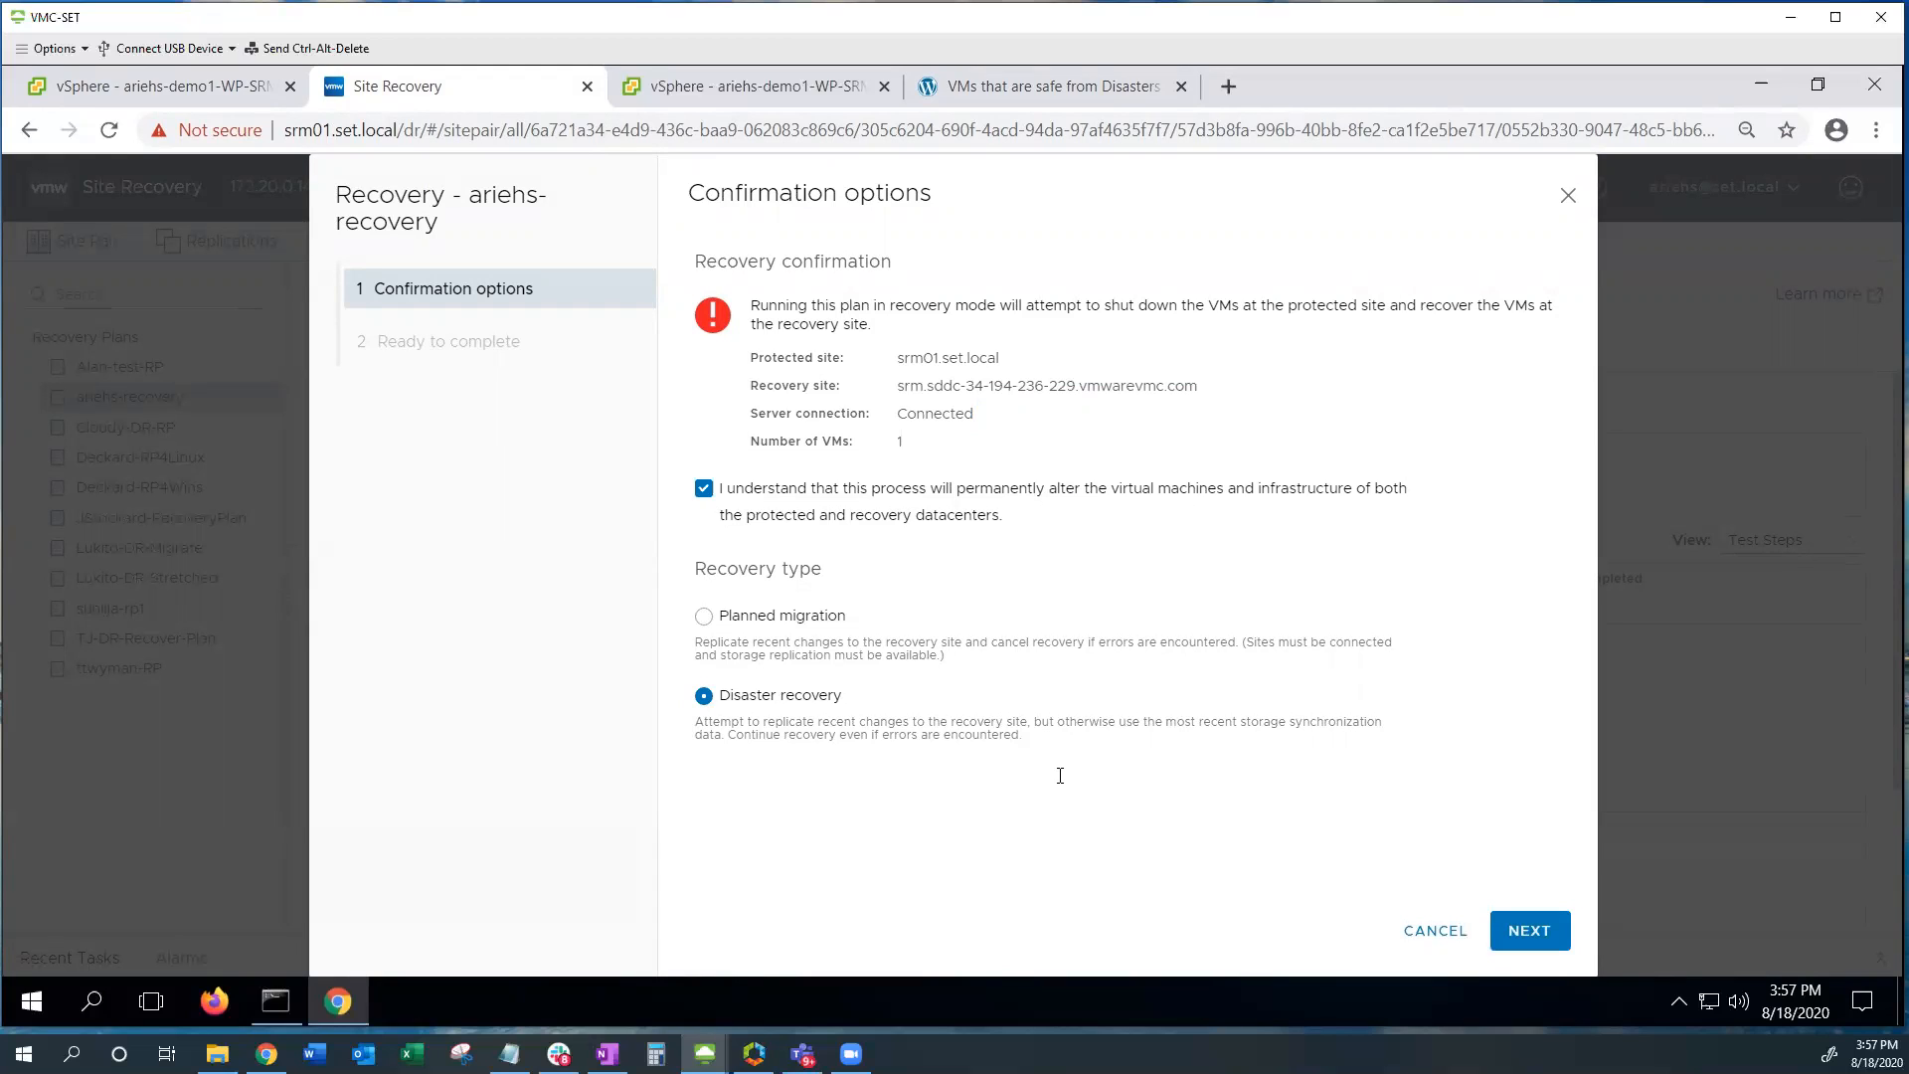
{"action": "left_click", "coordinate": [1550, 943]}
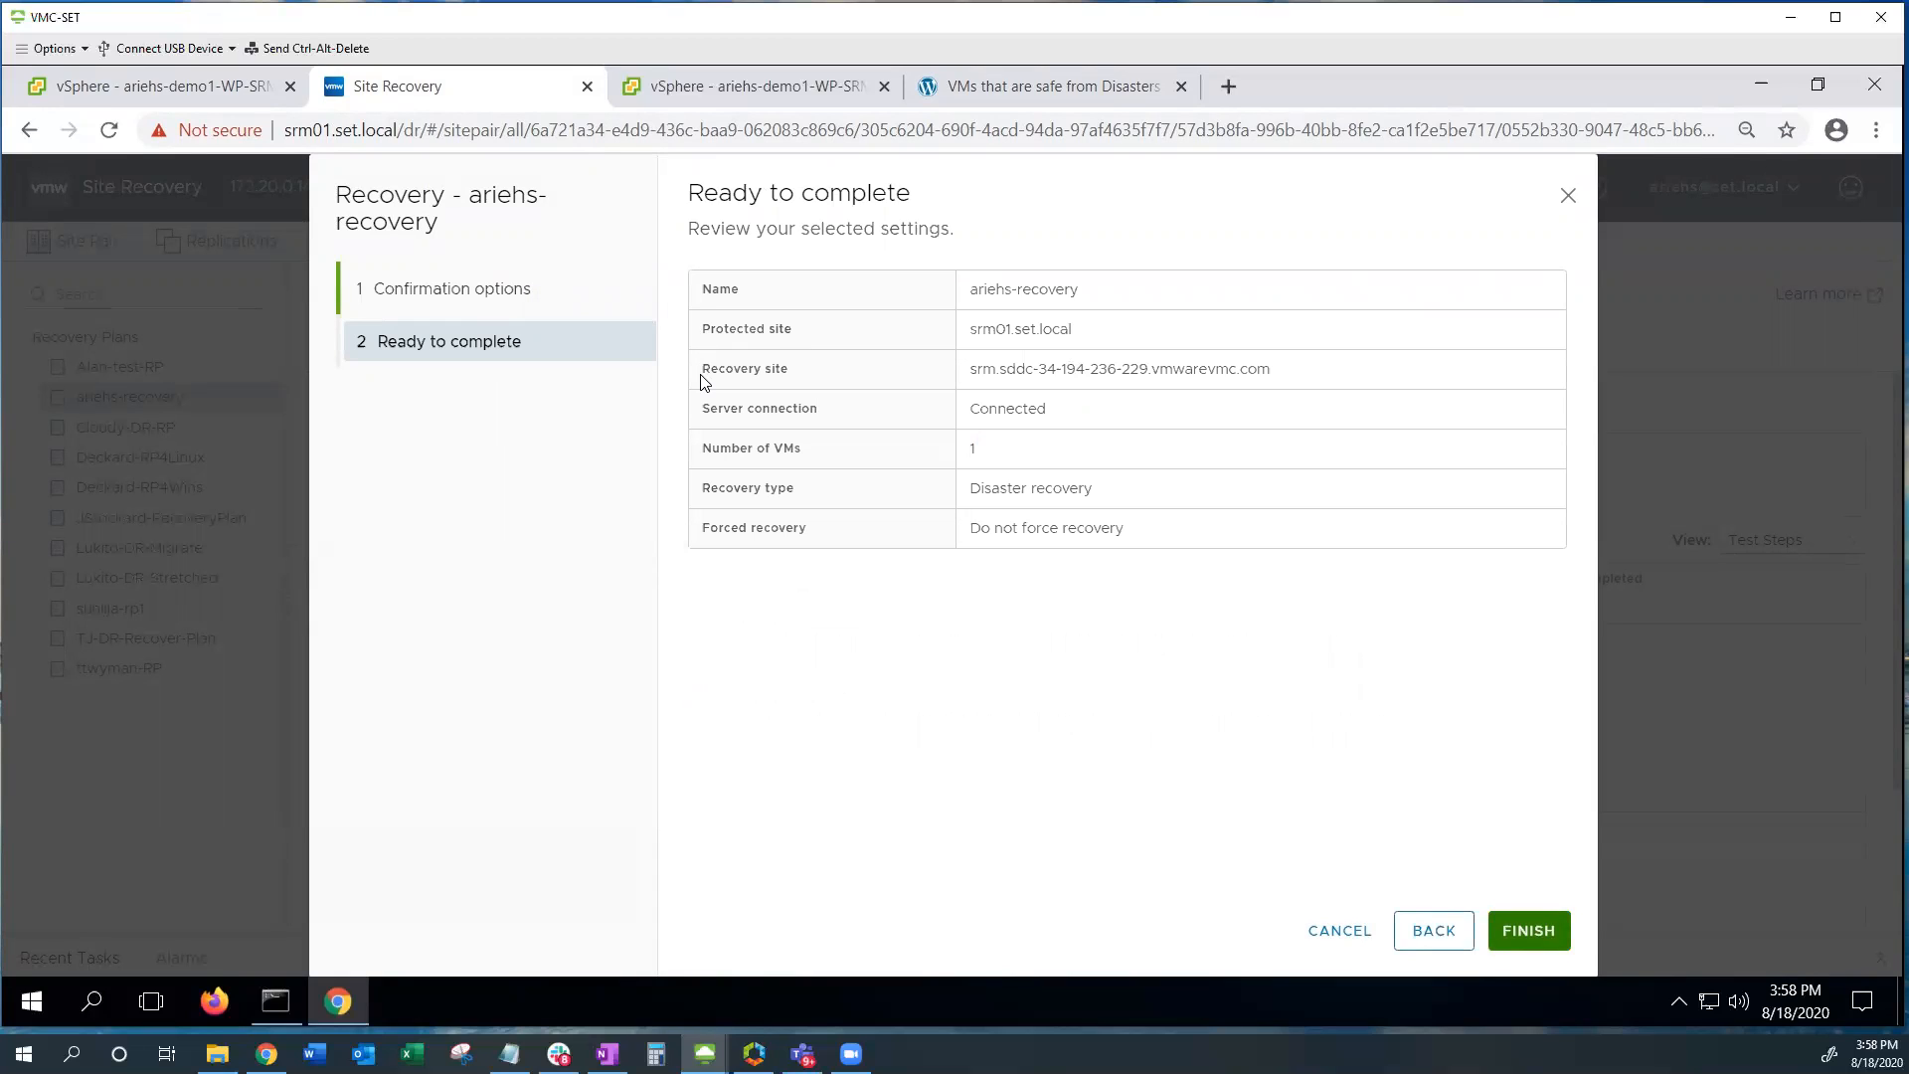
{"action": "left_click", "coordinate": [1533, 932]}
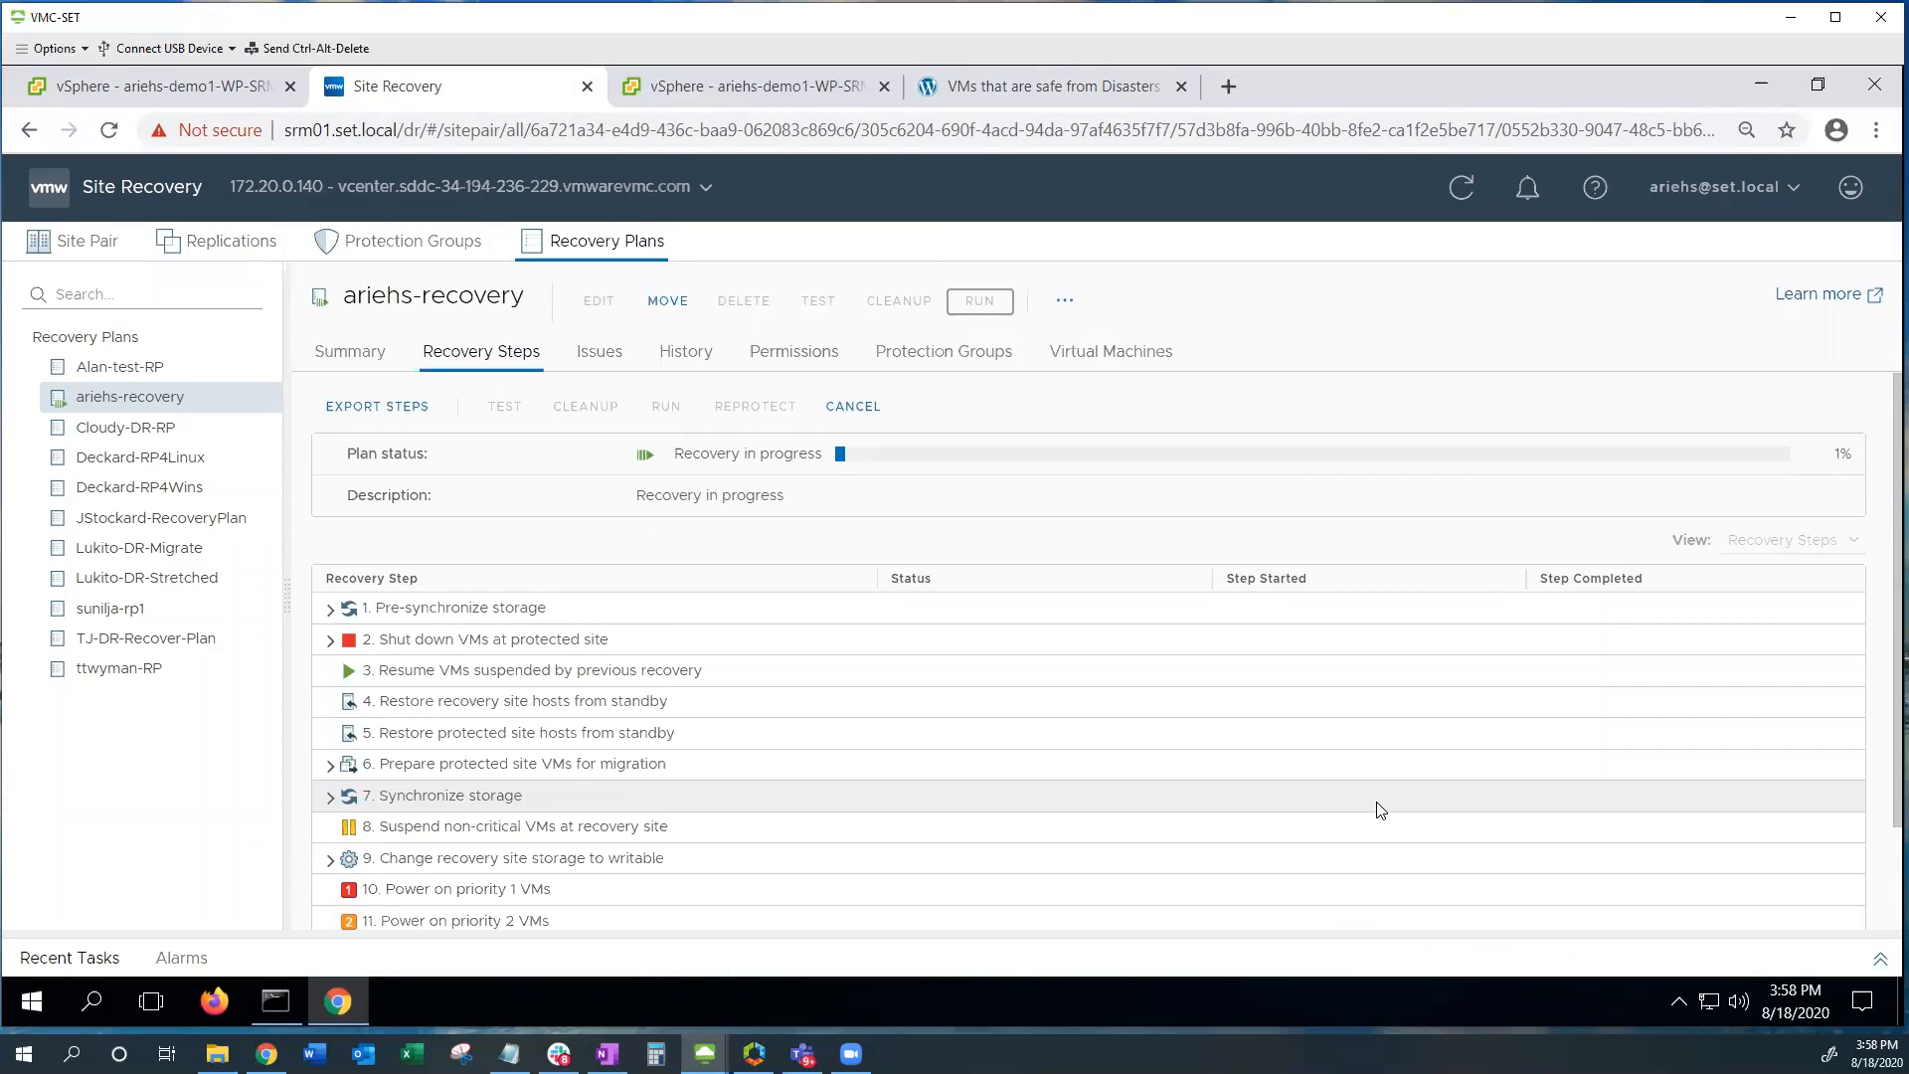
Step: Review the ariehs-recovery plan's issues and run history, including the available date range options
{"action": "left_click", "coordinate": [601, 360]}
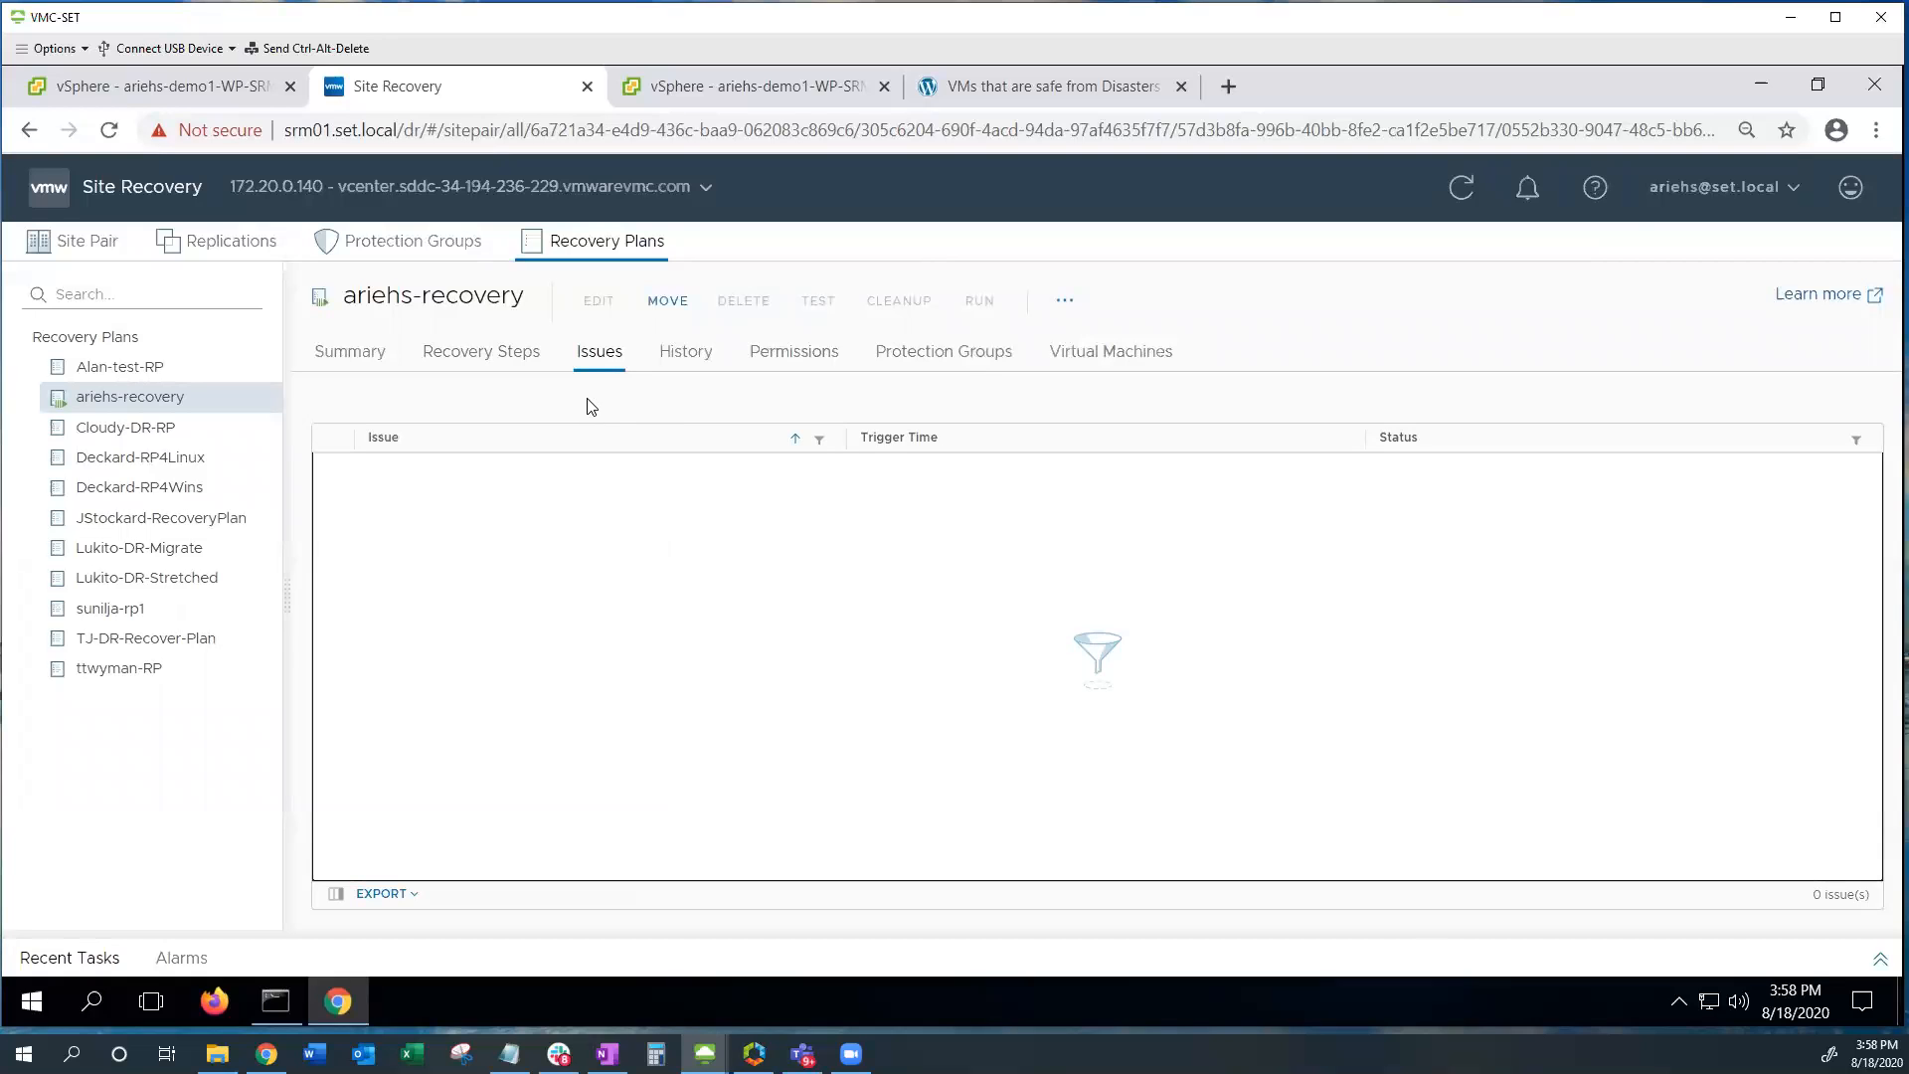
{"action": "left_click", "coordinate": [688, 360]}
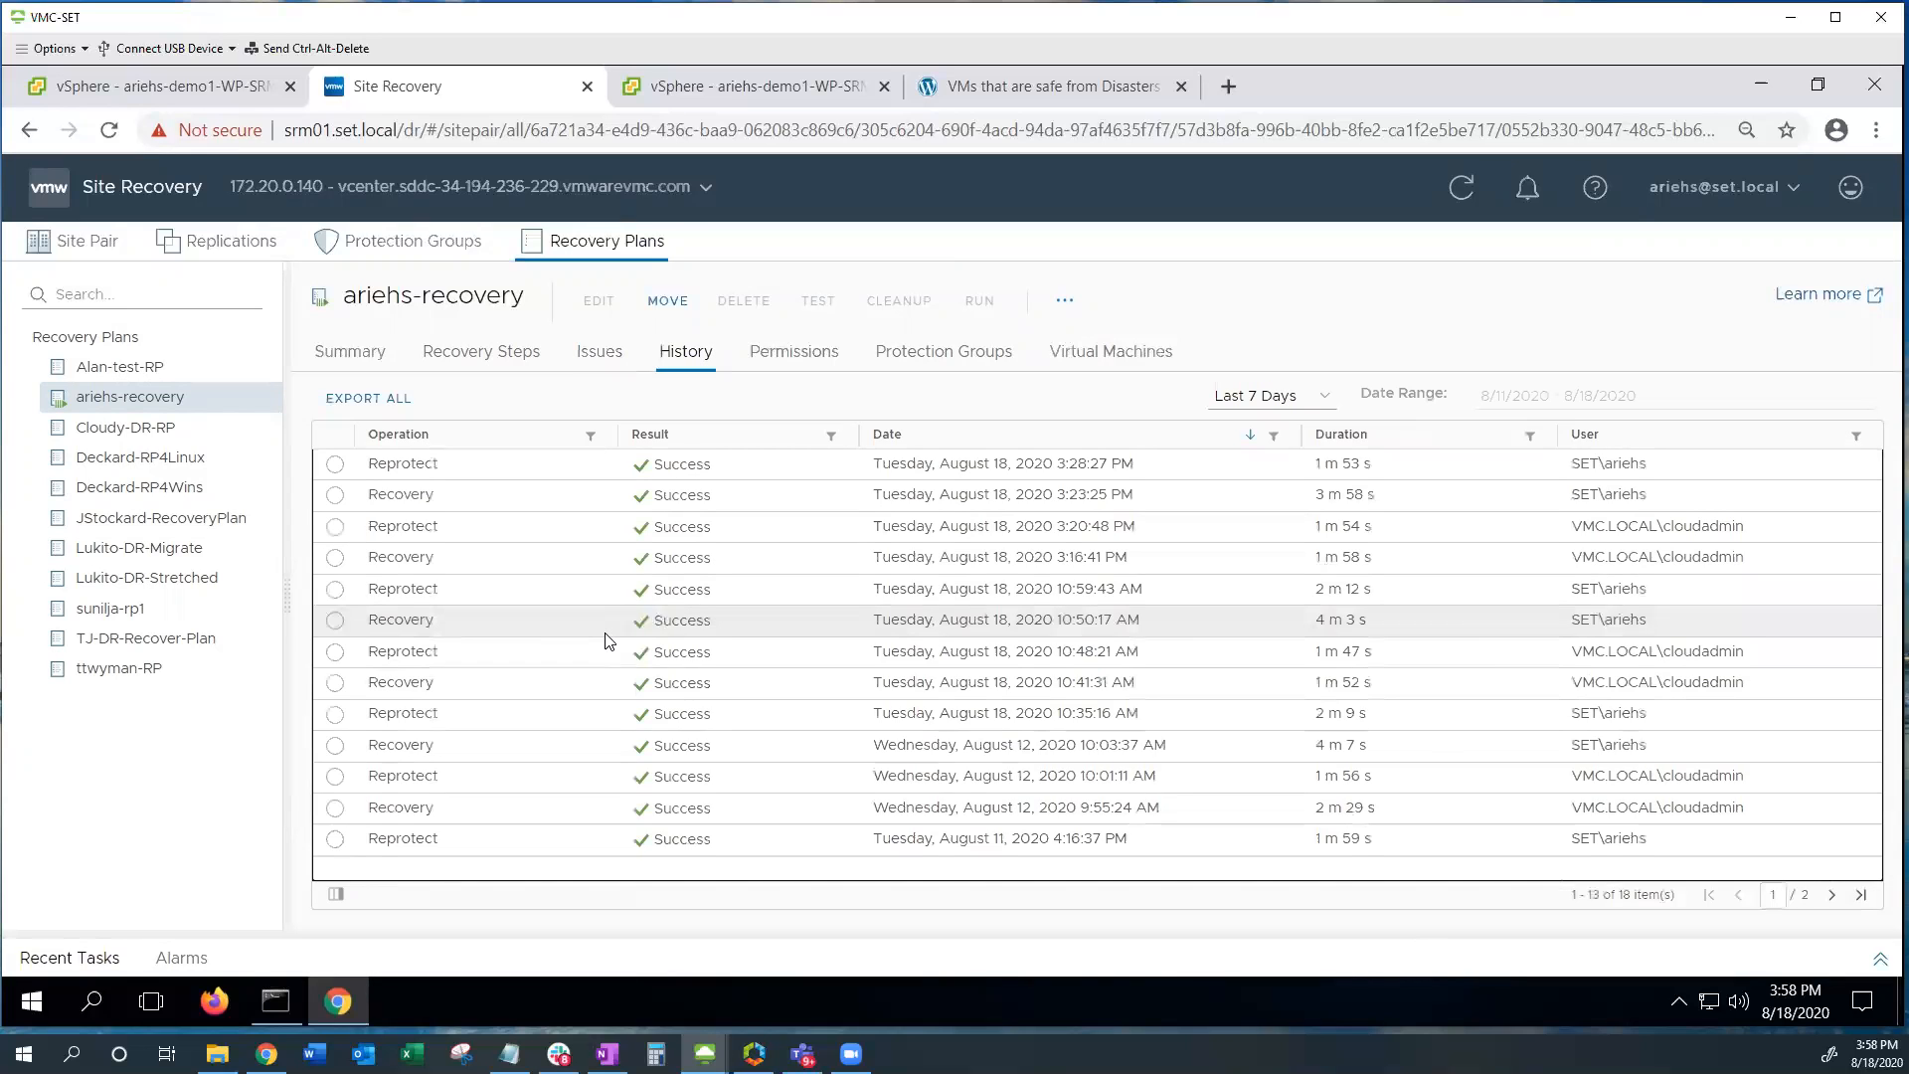
{"action": "left_click", "coordinate": [1322, 395]}
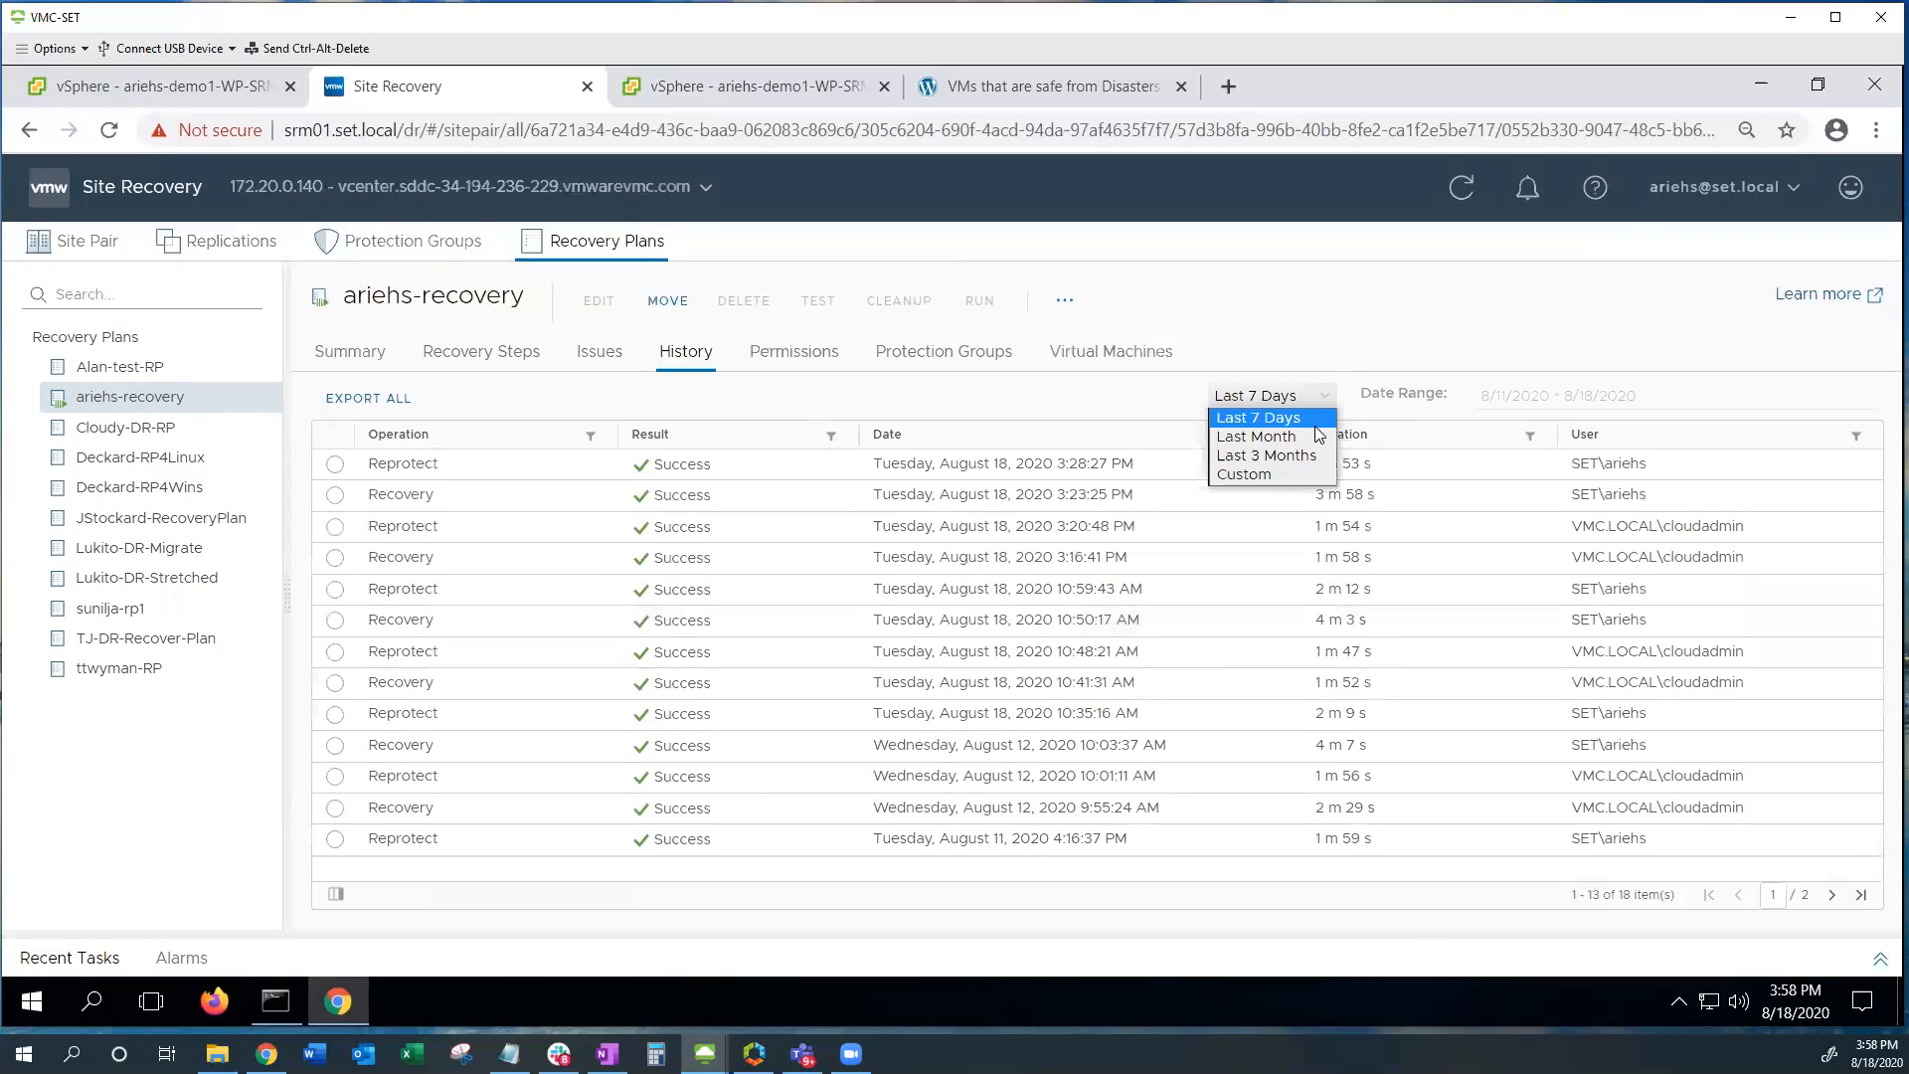
{"action": "left_click", "coordinate": [1350, 388]}
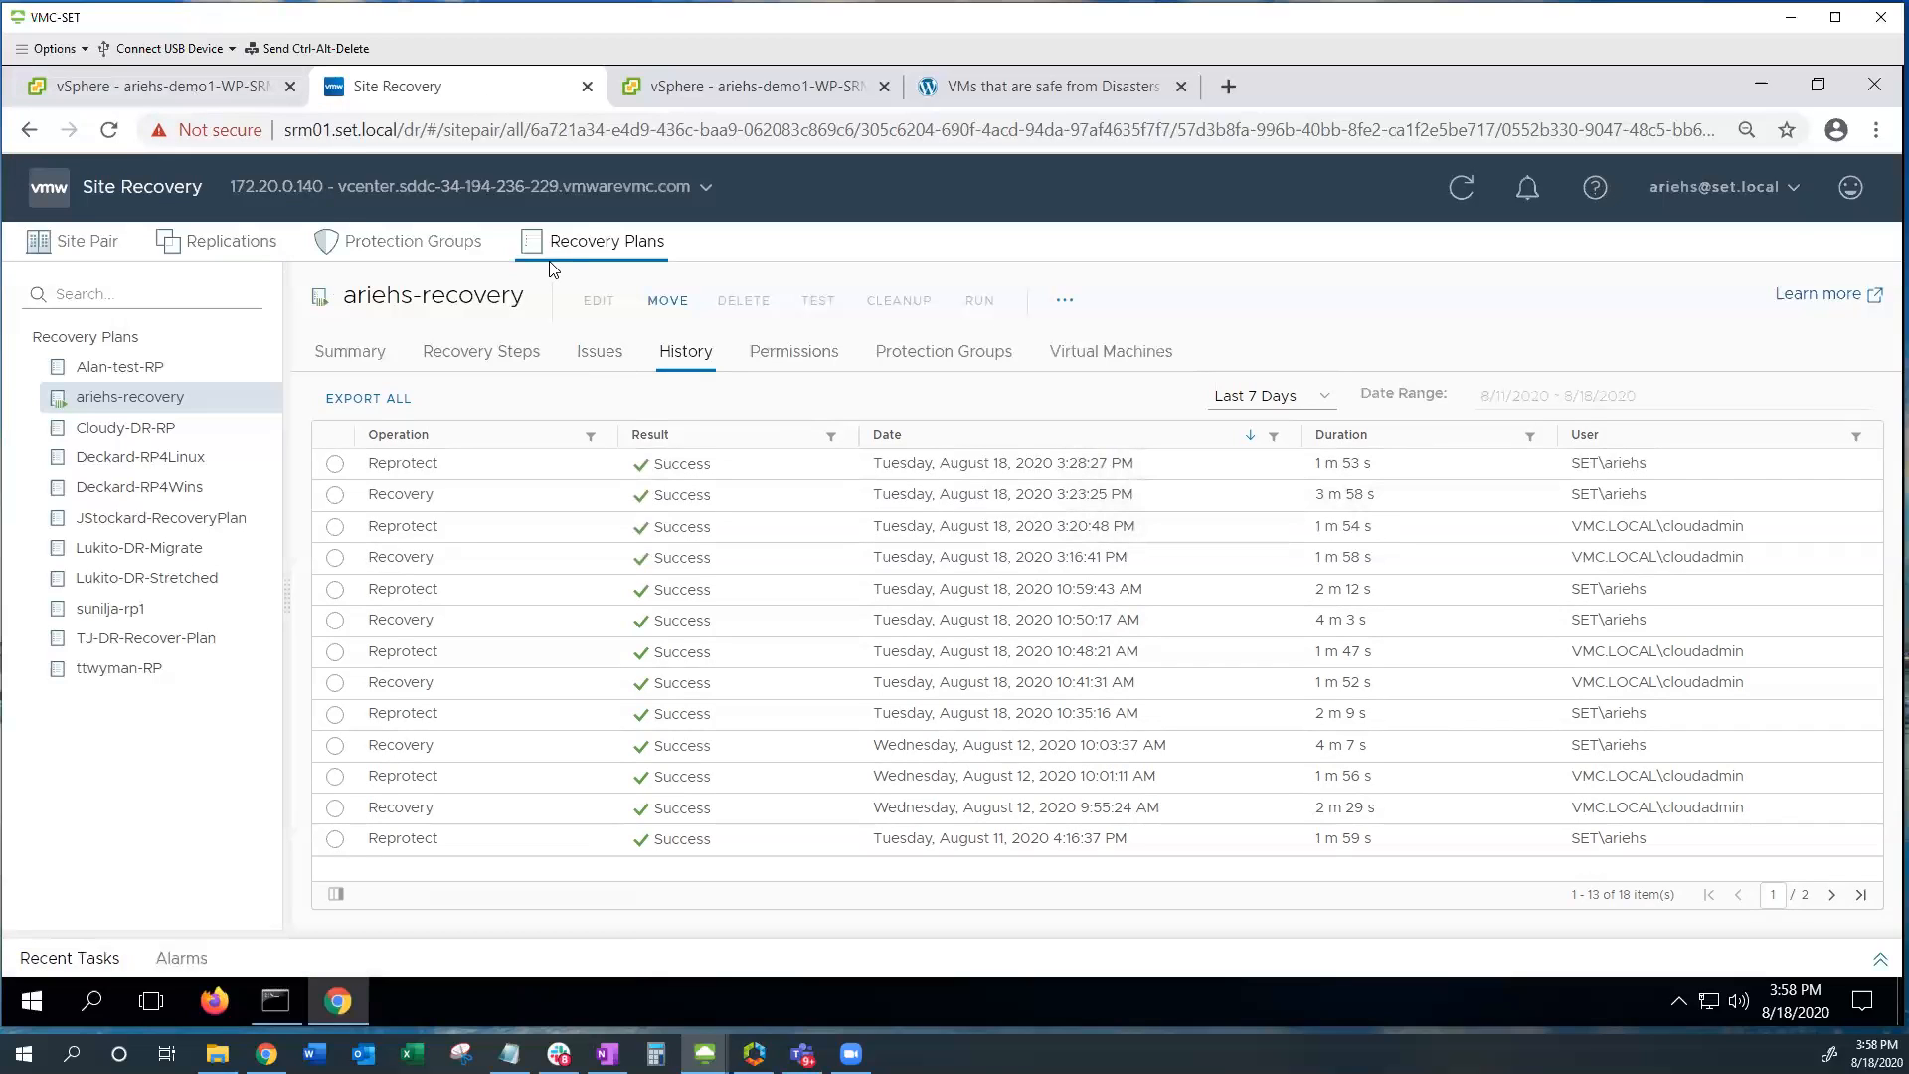
Step: Check the progress of the ariehs-recovery plan's recovery steps through the priority 5 VMs
{"action": "left_click", "coordinate": [497, 364]}
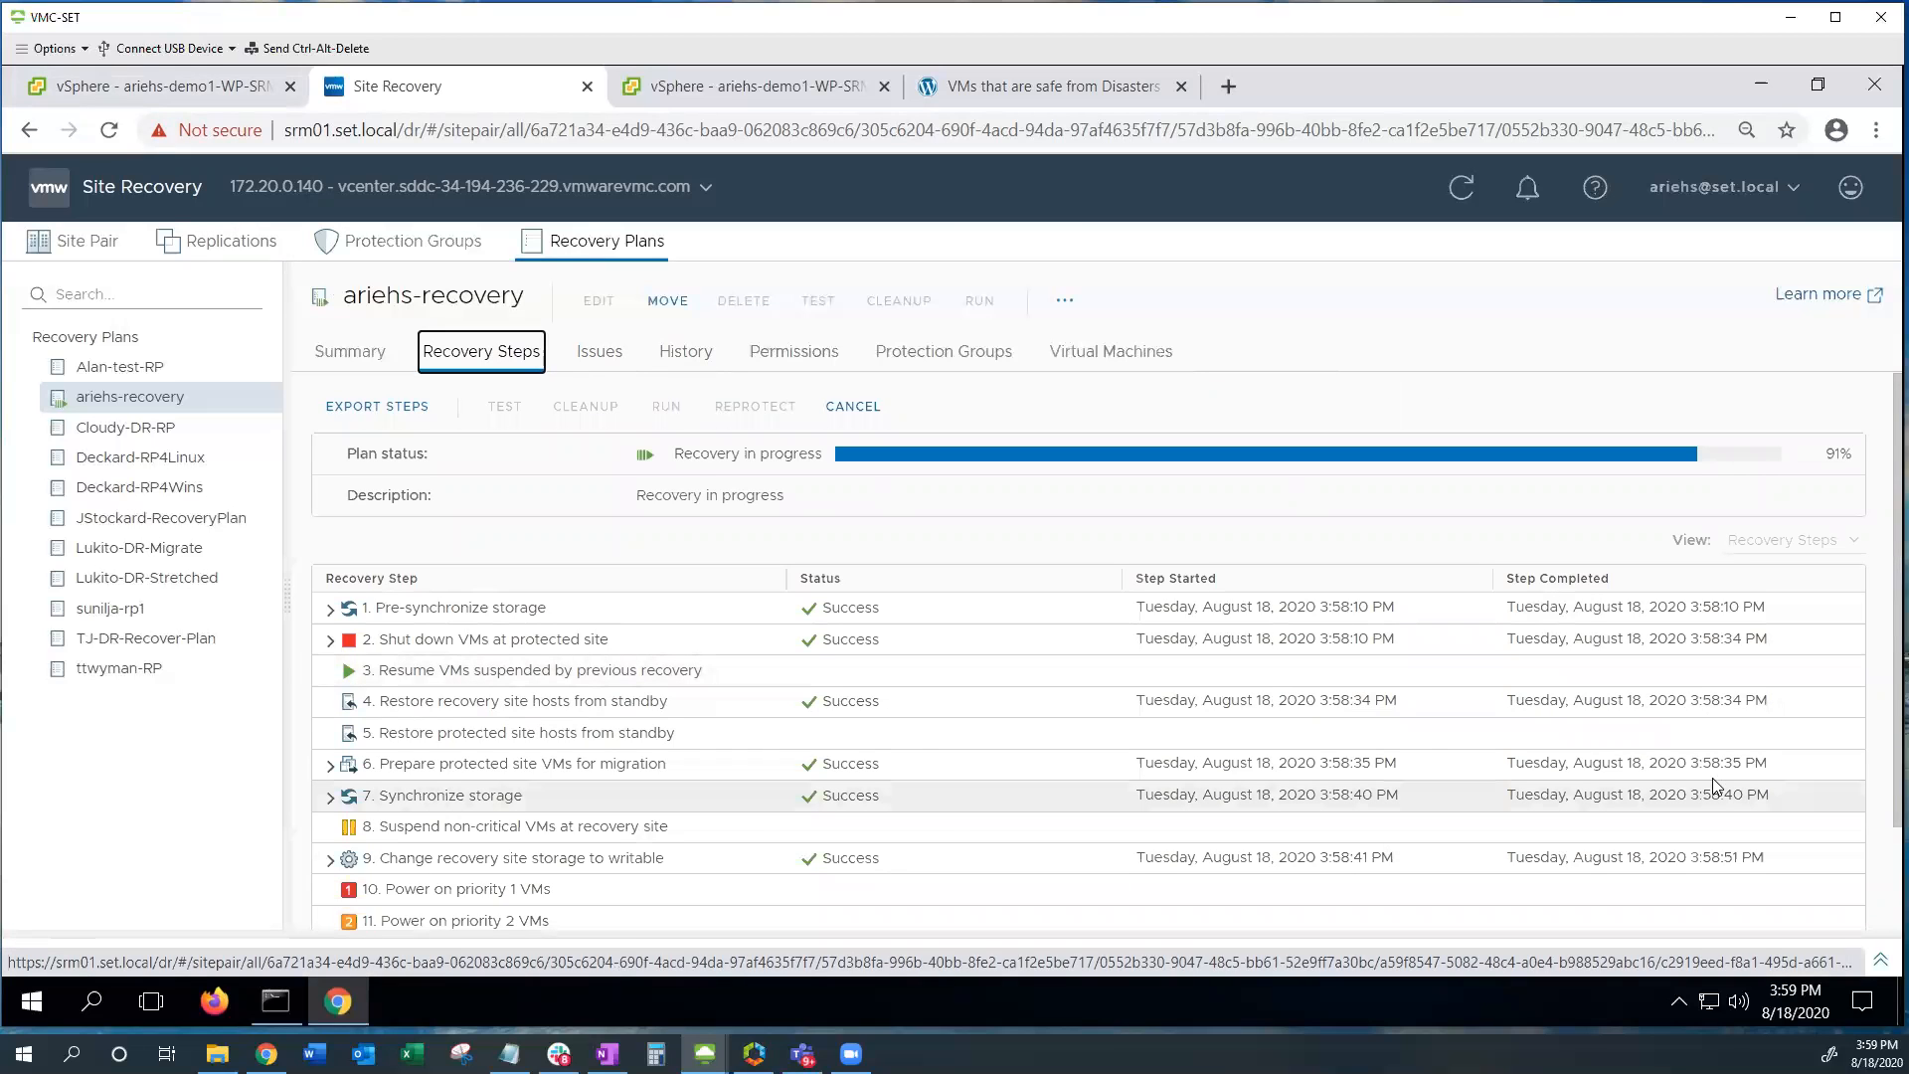
{"action": "scroll", "coordinate": [1014, 825], "scroll_direction": "down", "scroll_amount": 2}
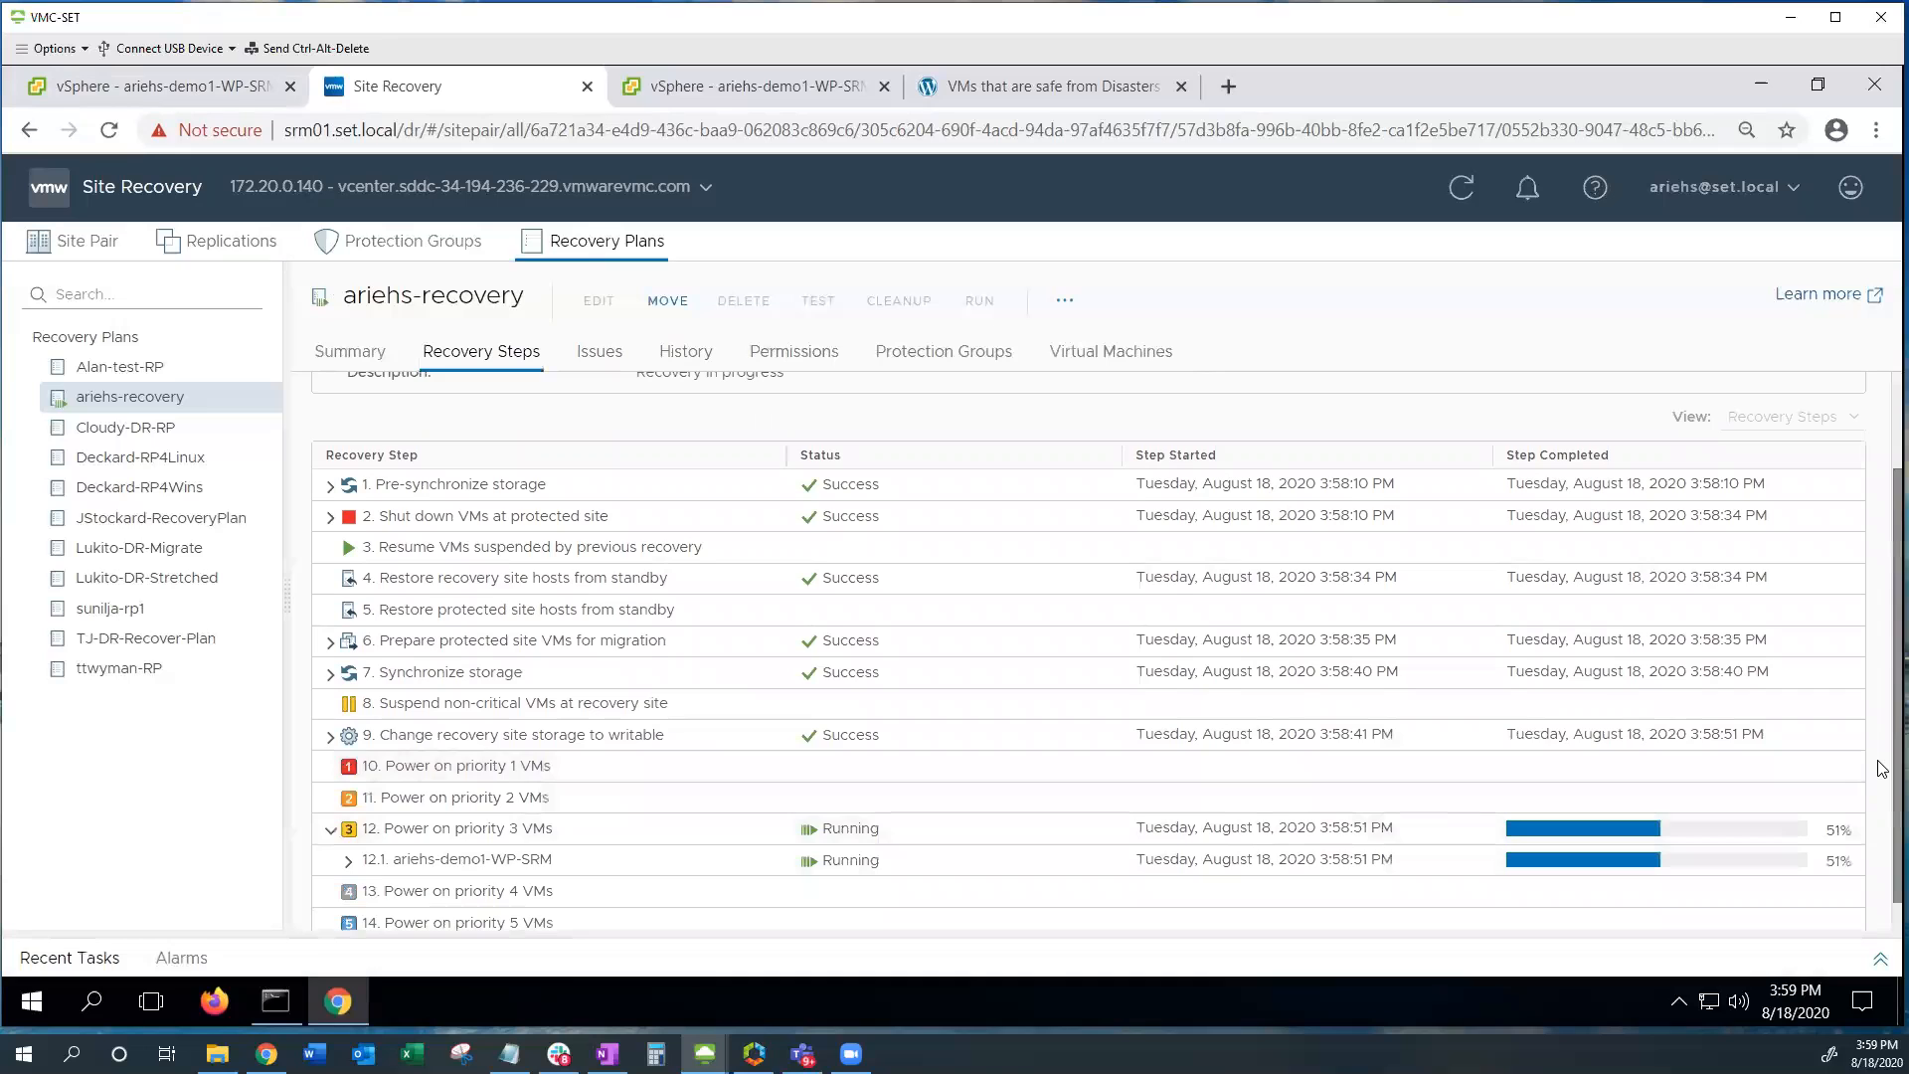
{"action": "left_click_drag", "start_coordinate": [1883, 767], "coordinate": [1882, 806]}
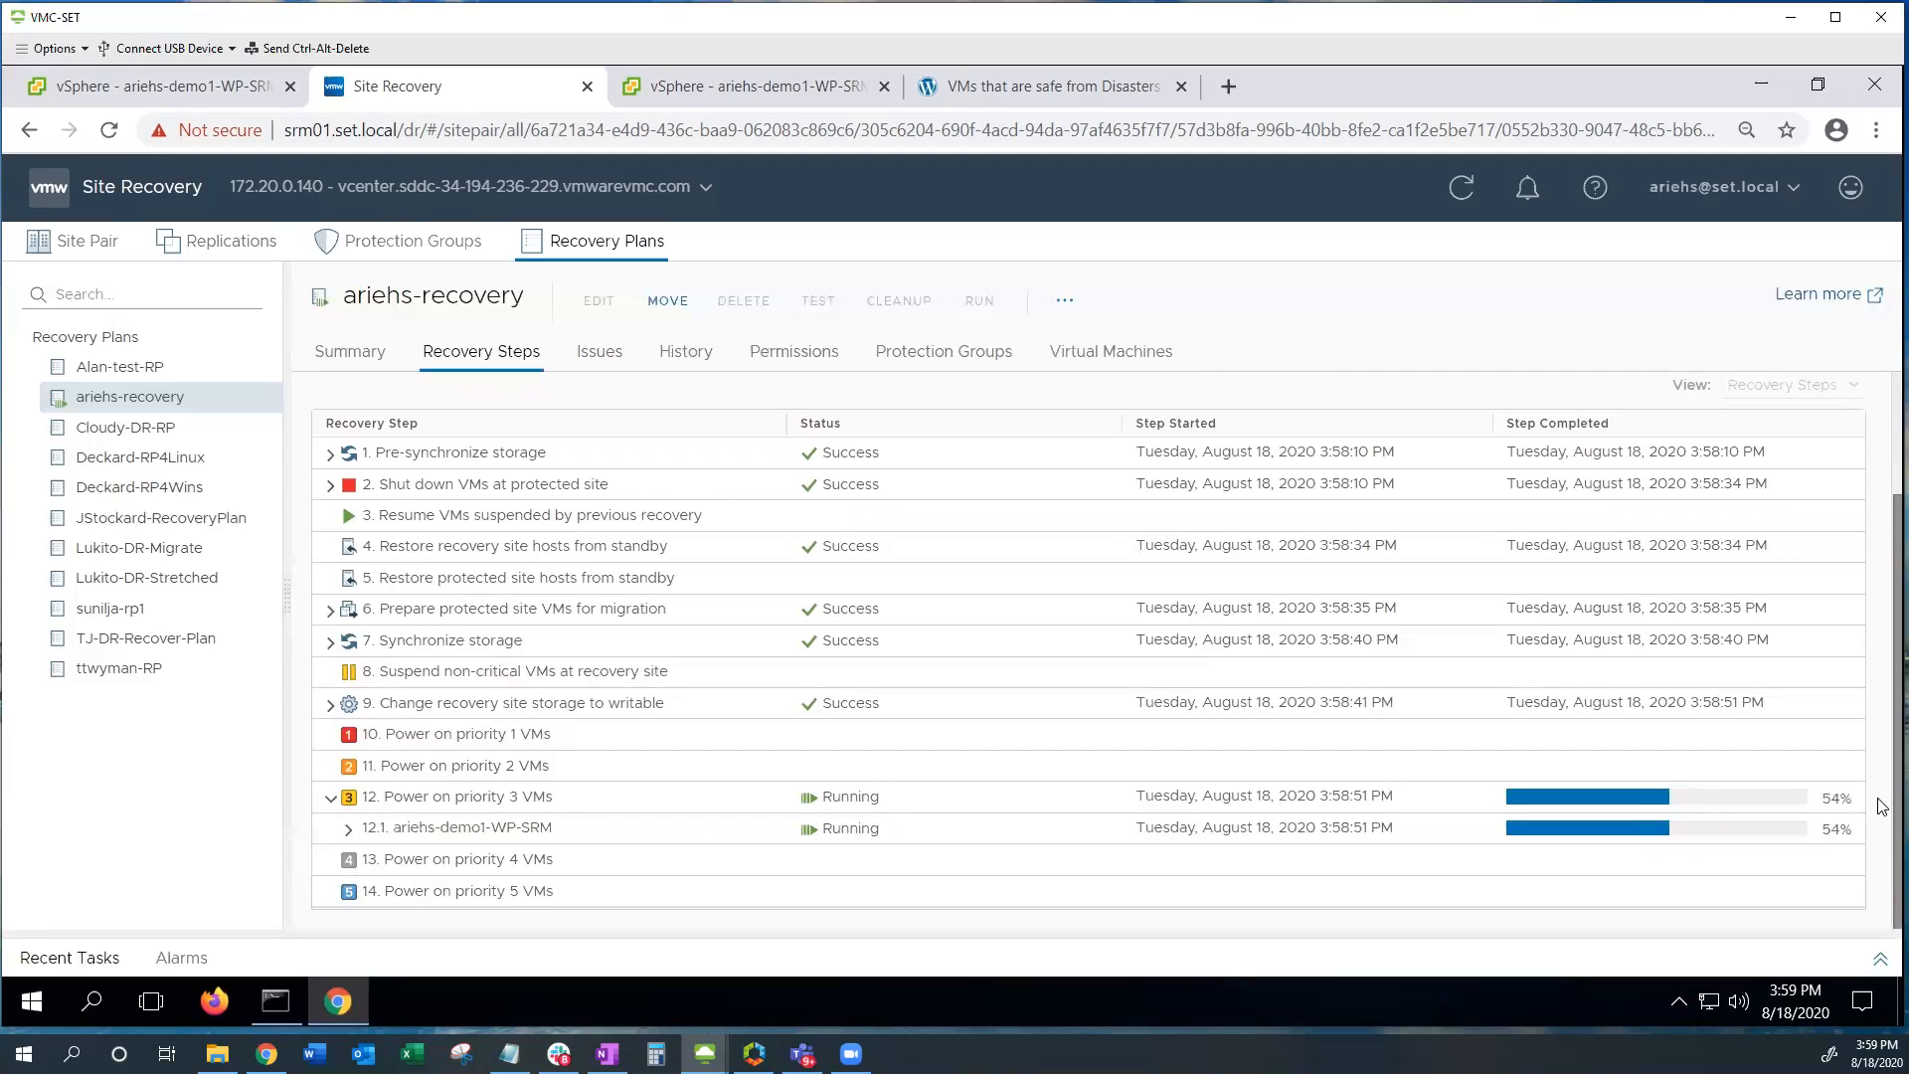
Step: Check the power state of ariehs-demo1-WP-SRM in the on-premises vCenter and compare it with the cloud vCenter
{"action": "left_click", "coordinate": [121, 94]}
{"action": "left_click", "coordinate": [1101, 461]}
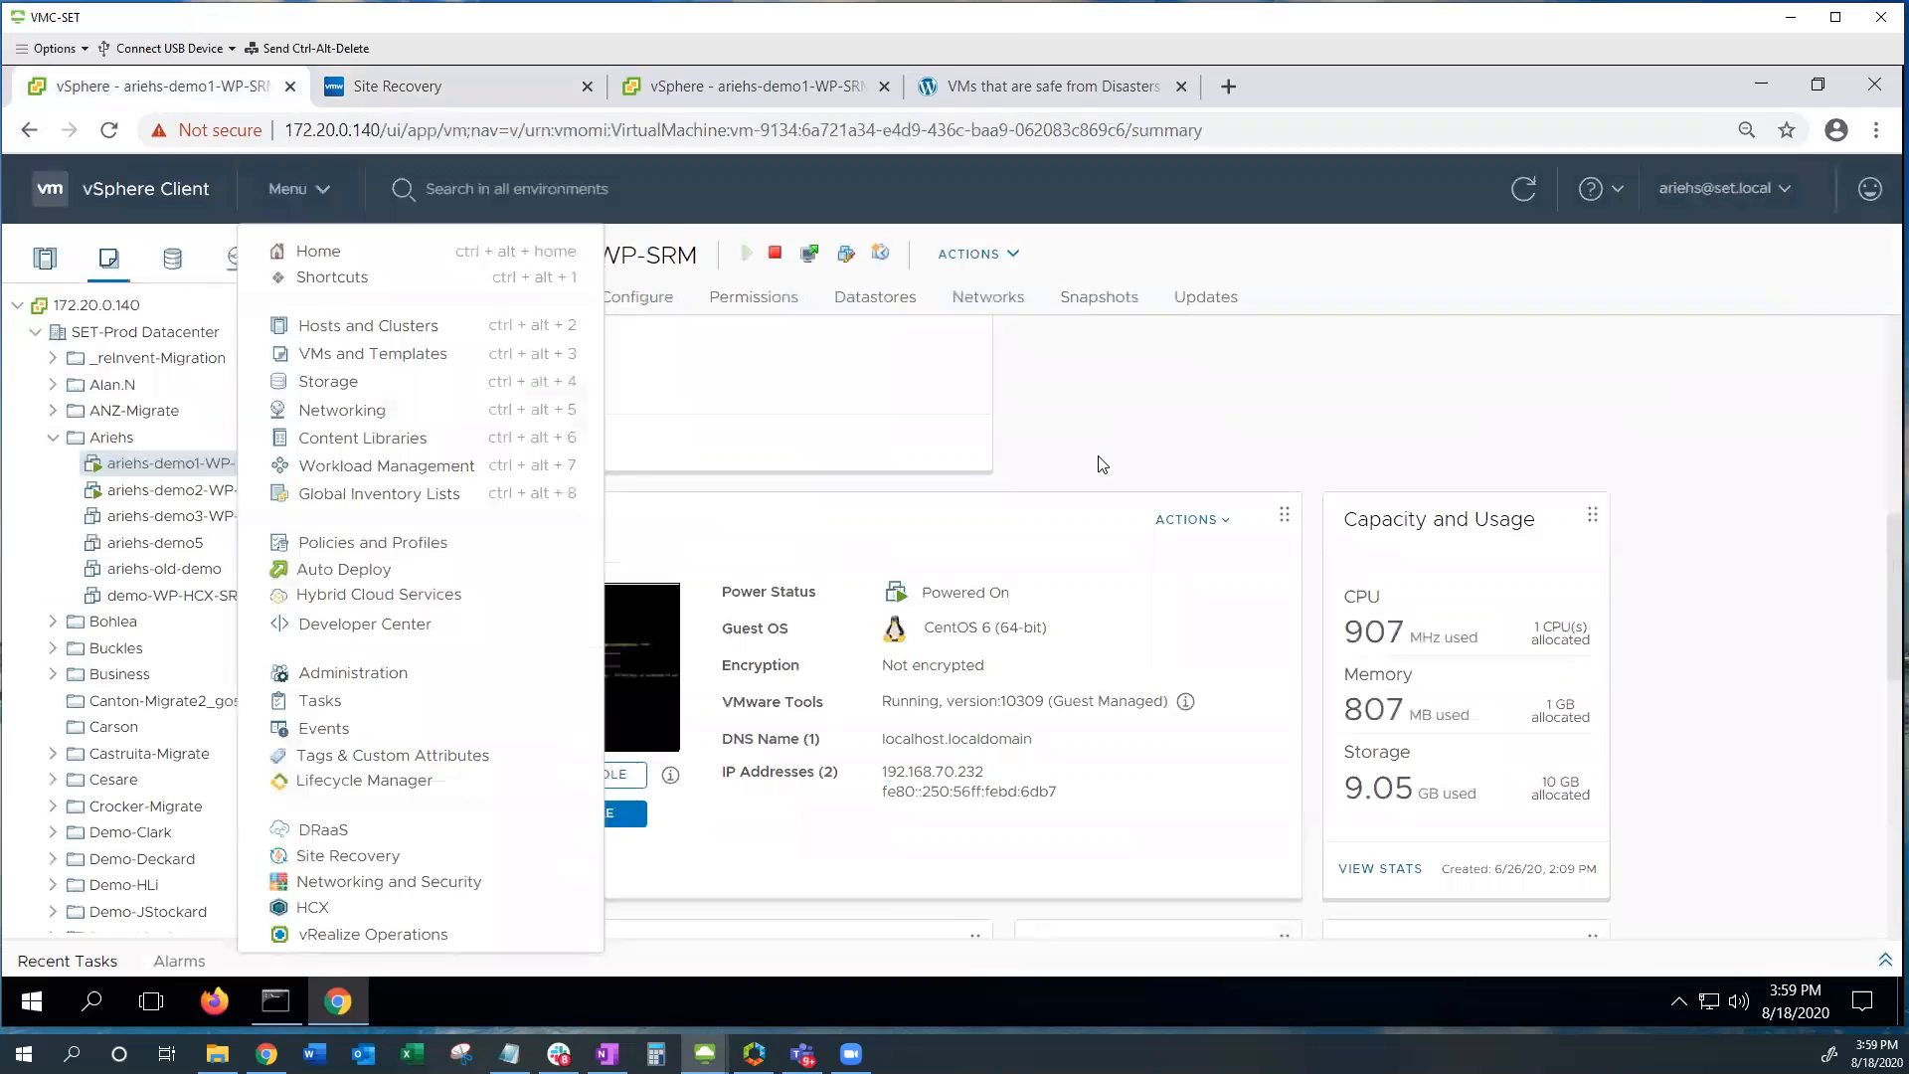
{"action": "left_click", "coordinate": [211, 469]}
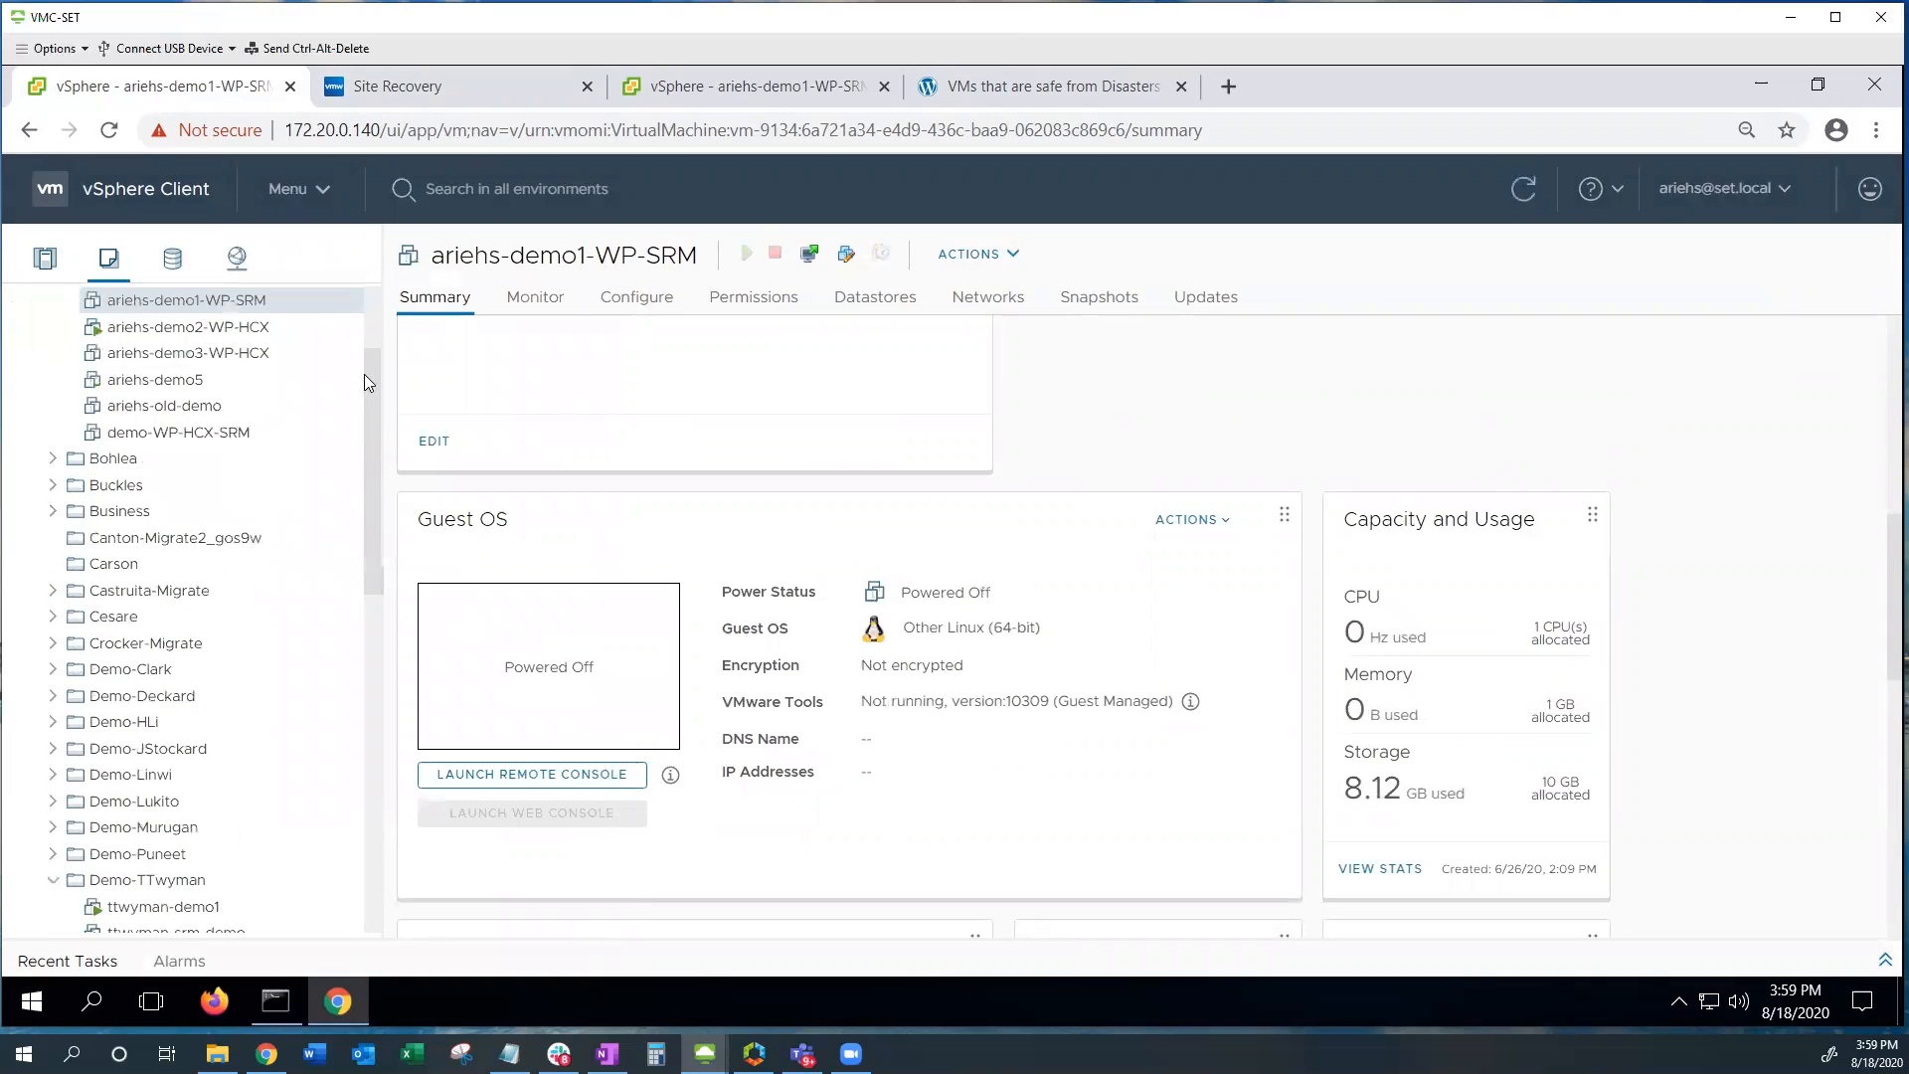
{"action": "scroll", "coordinate": [364, 375], "scroll_direction": "up", "scroll_amount": 1}
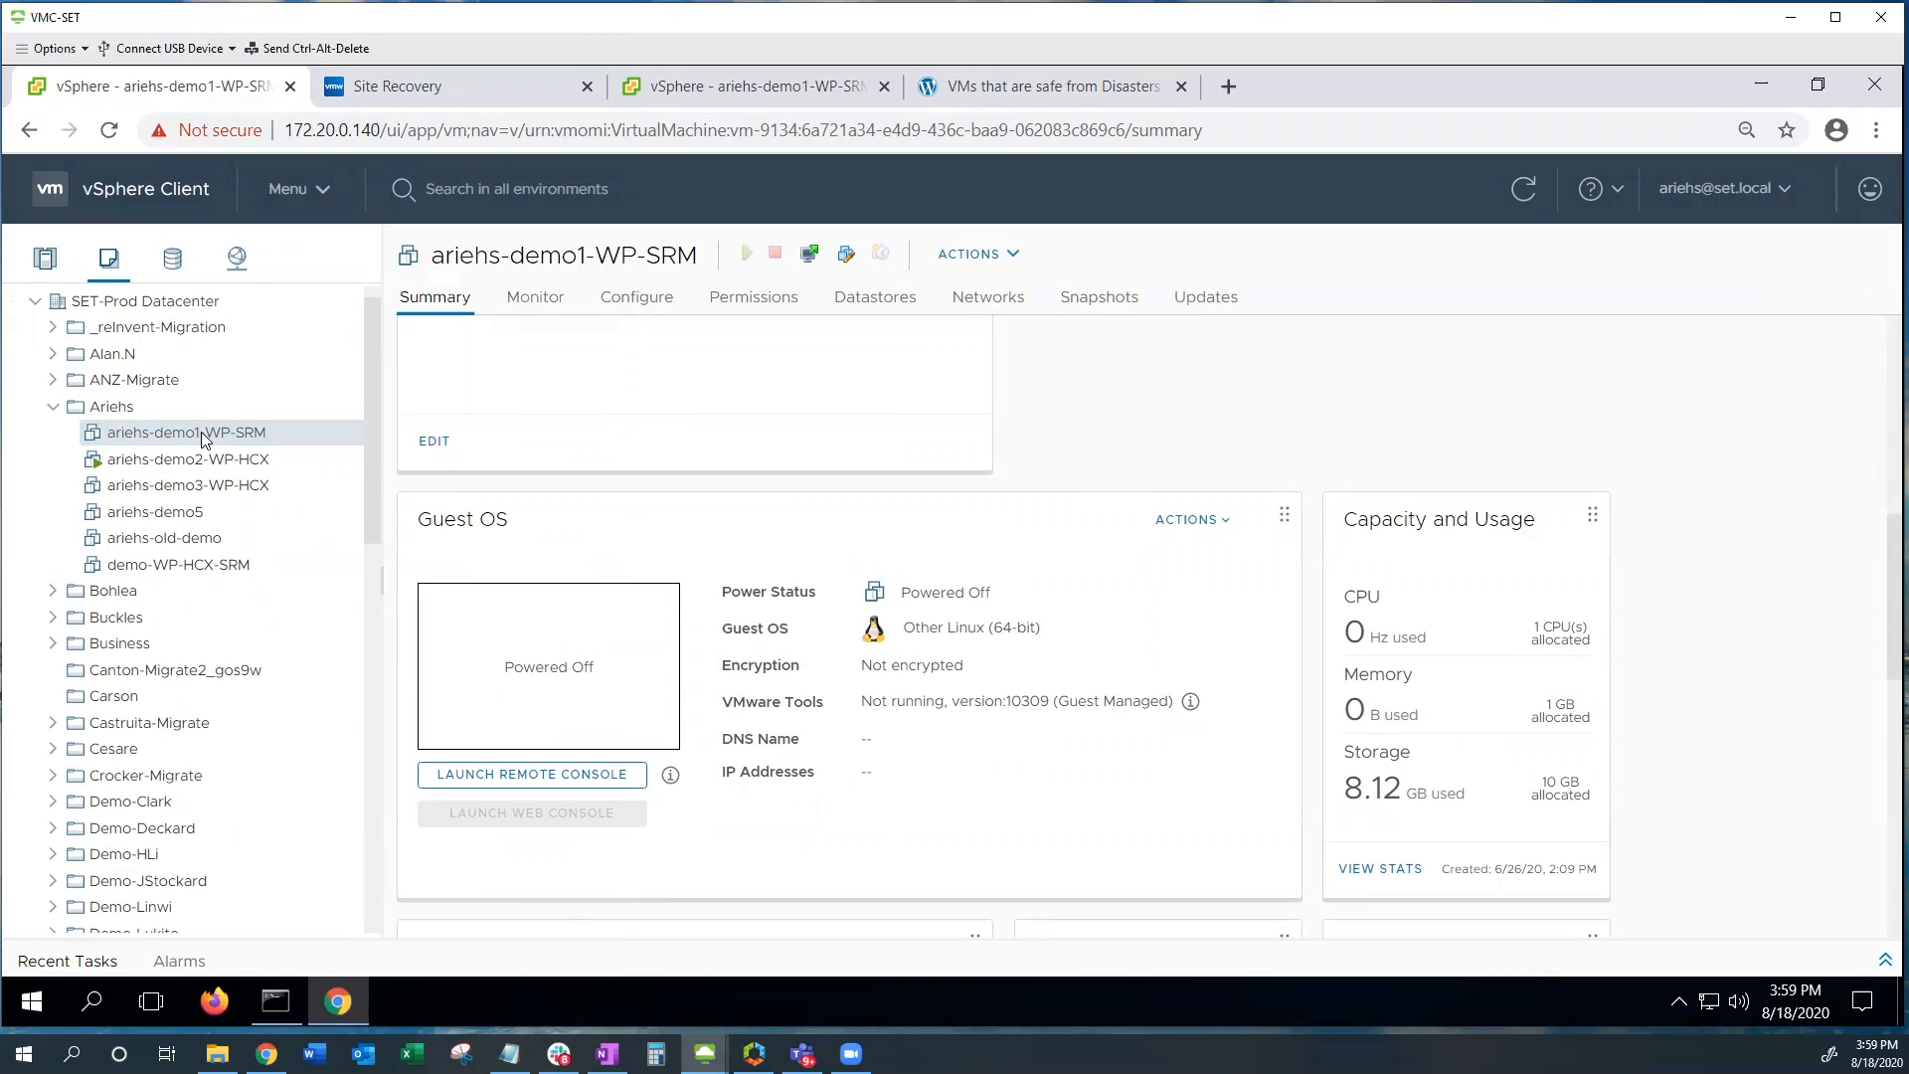
{"action": "left_click", "coordinate": [705, 95]}
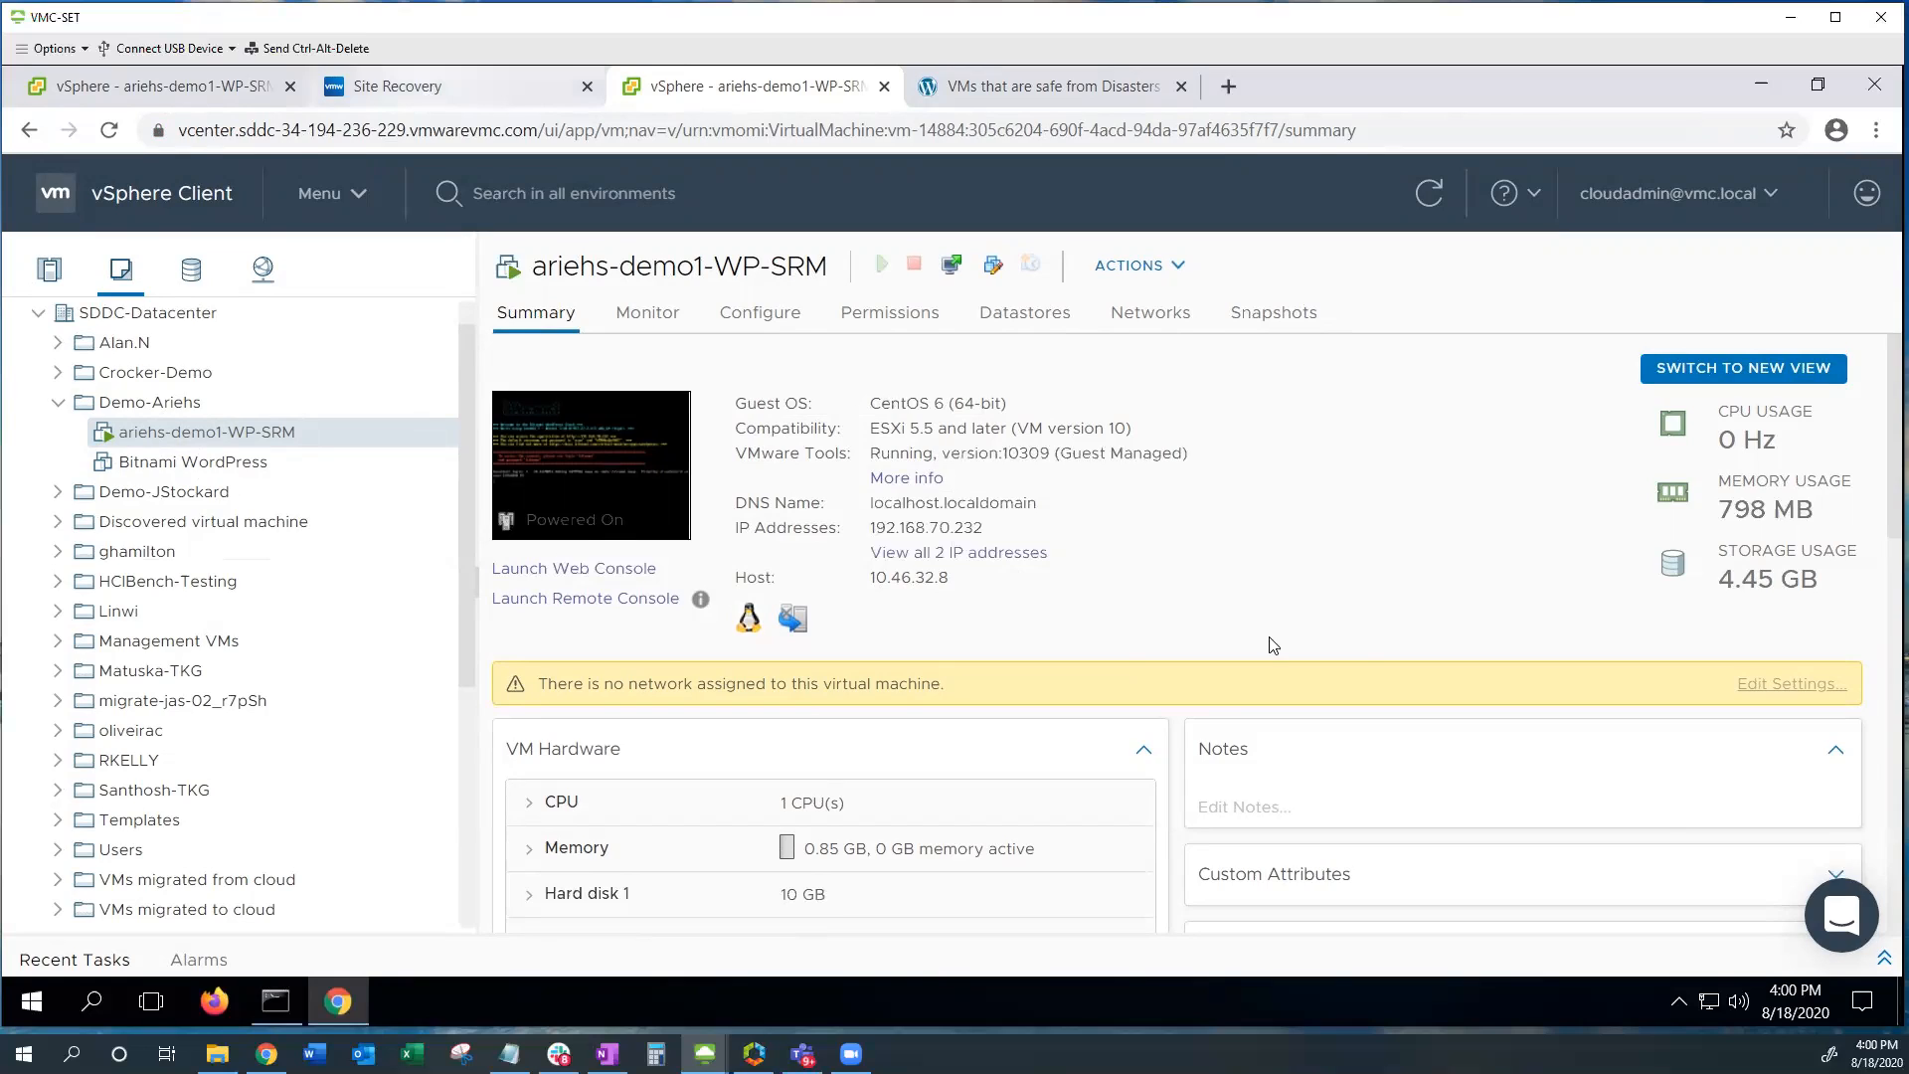
Step: Refresh the recovery plan's progress and highlight the IPv4 address of ariehs-demo1-WP-SRM in the cloud vCenter
{"action": "left_click", "coordinate": [427, 89]}
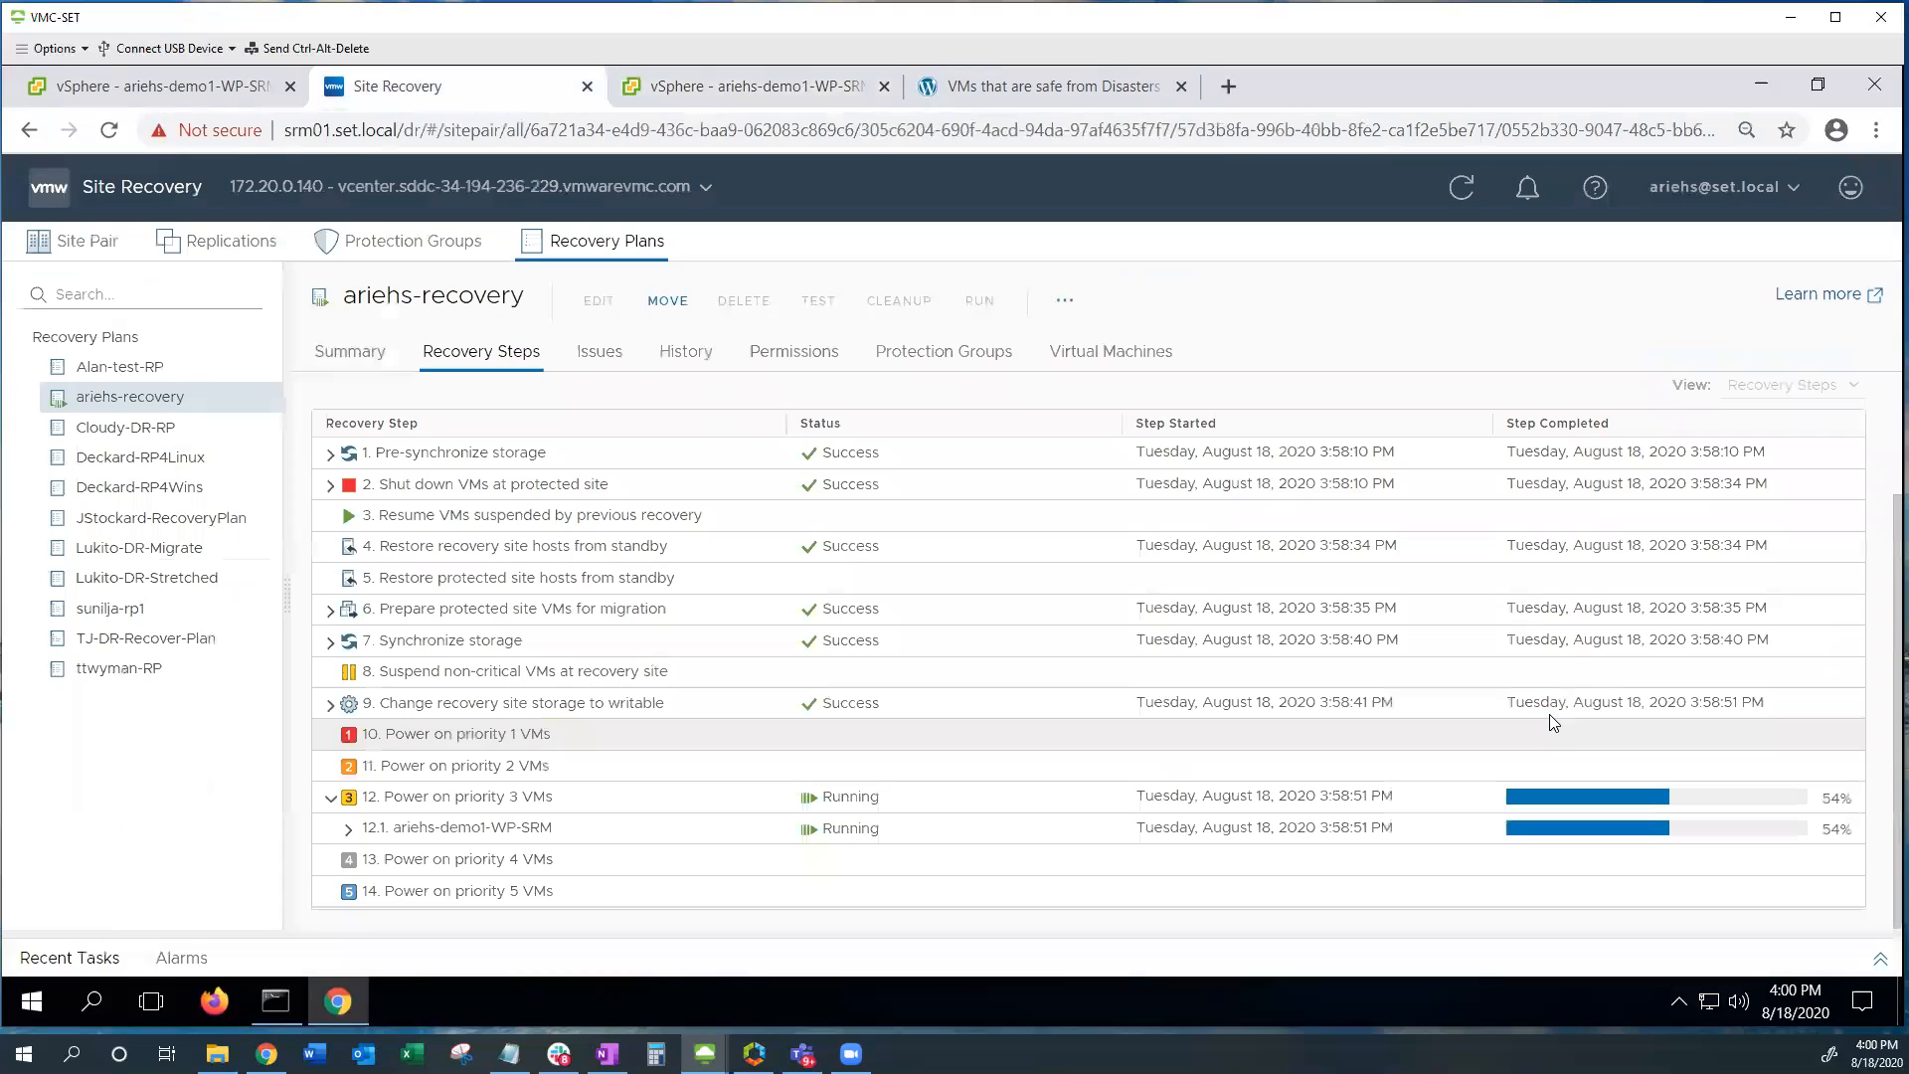
{"action": "left_click", "coordinate": [1461, 189]}
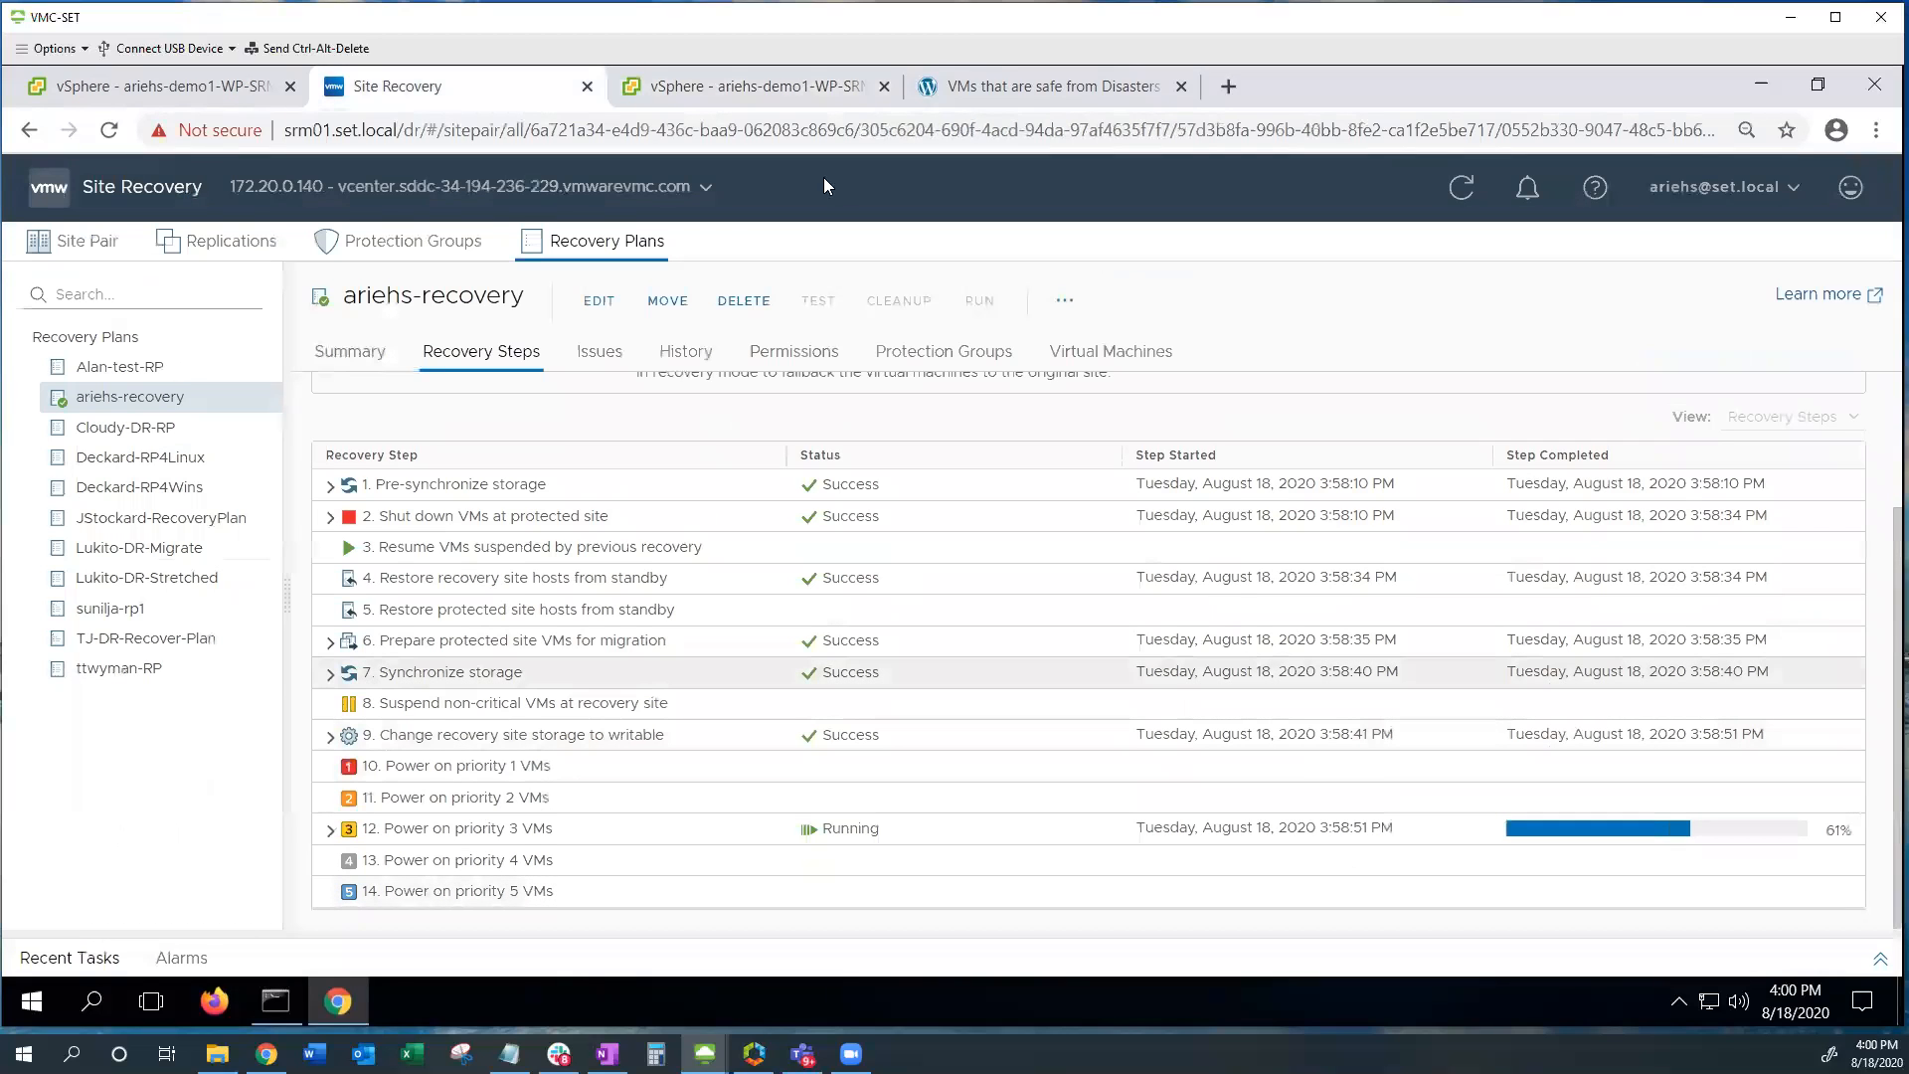
{"action": "key", "text": "ctrl+Tab"}
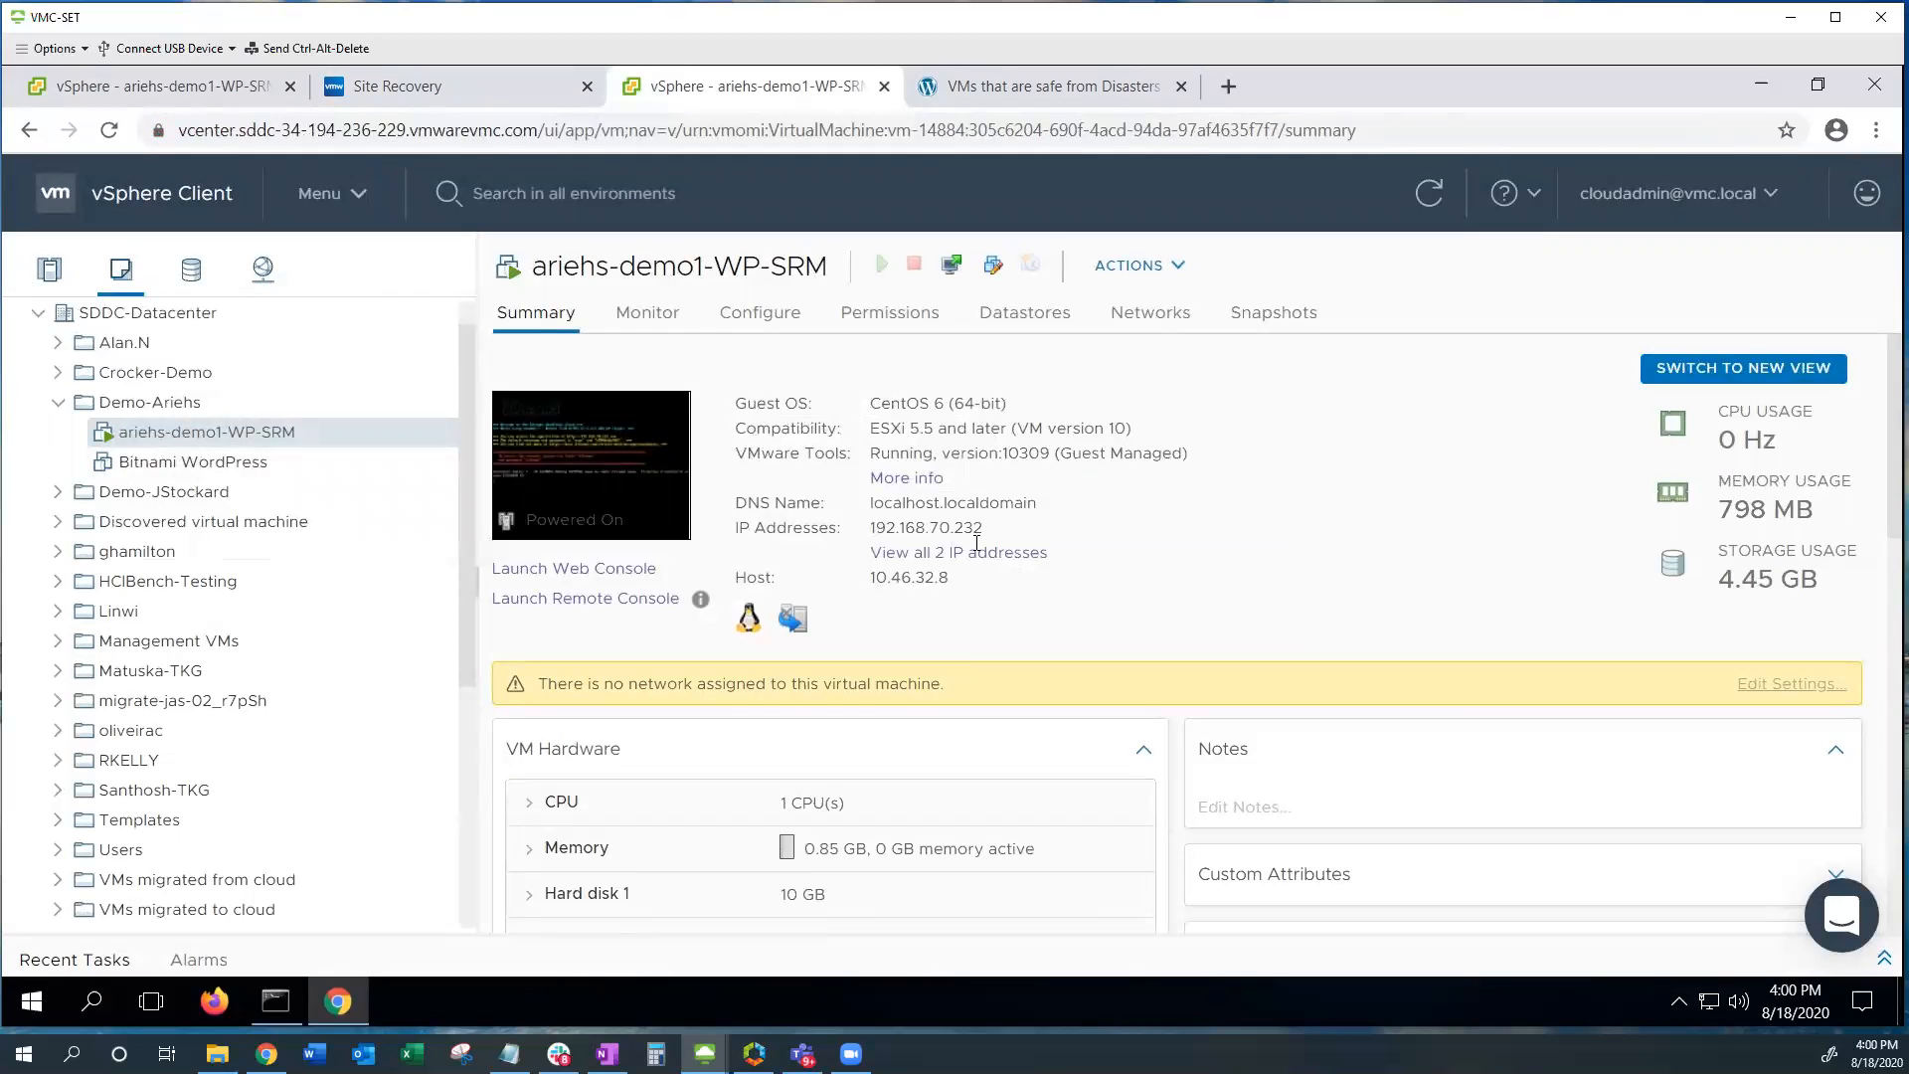
{"action": "left_click_drag", "start_coordinate": [984, 528], "coordinate": [869, 527]}
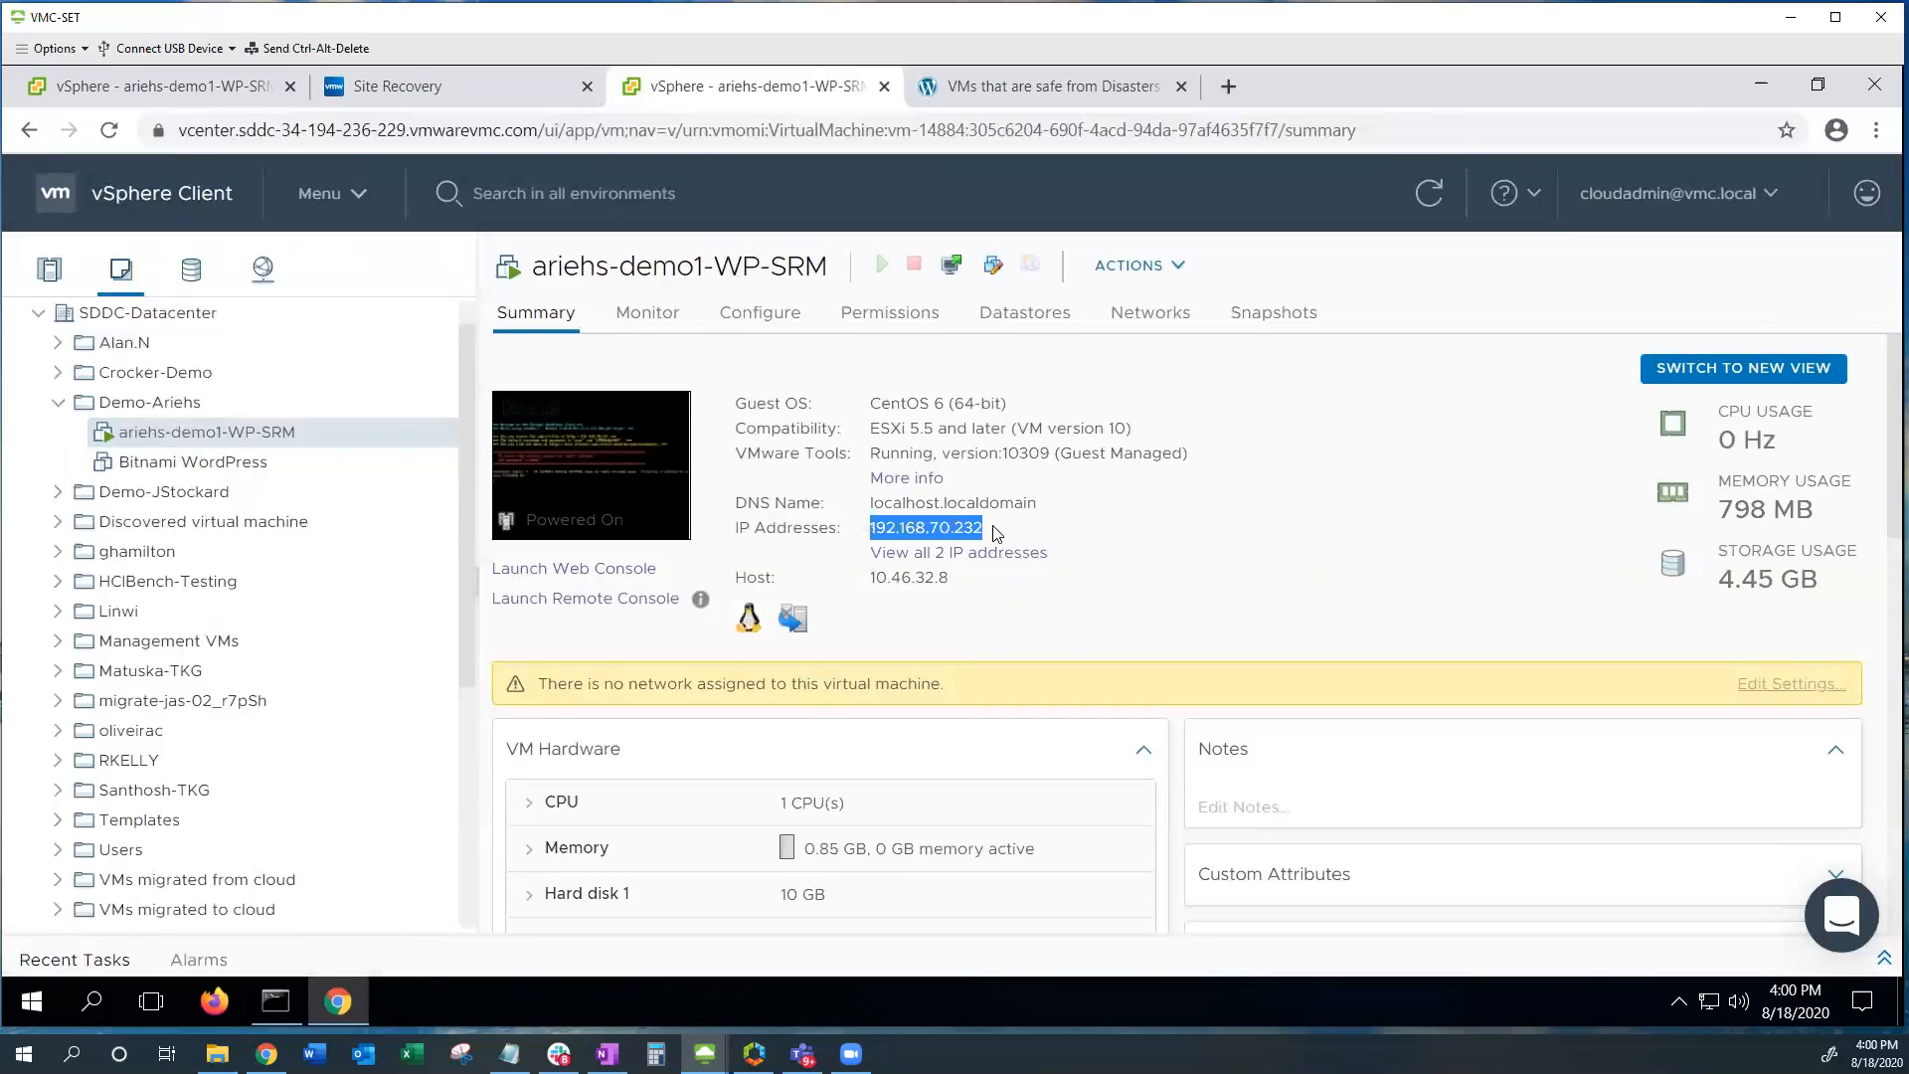
{"action": "left_click_drag", "start_coordinate": [986, 528], "coordinate": [869, 528]}
{"action": "left_click", "coordinate": [1024, 528]}
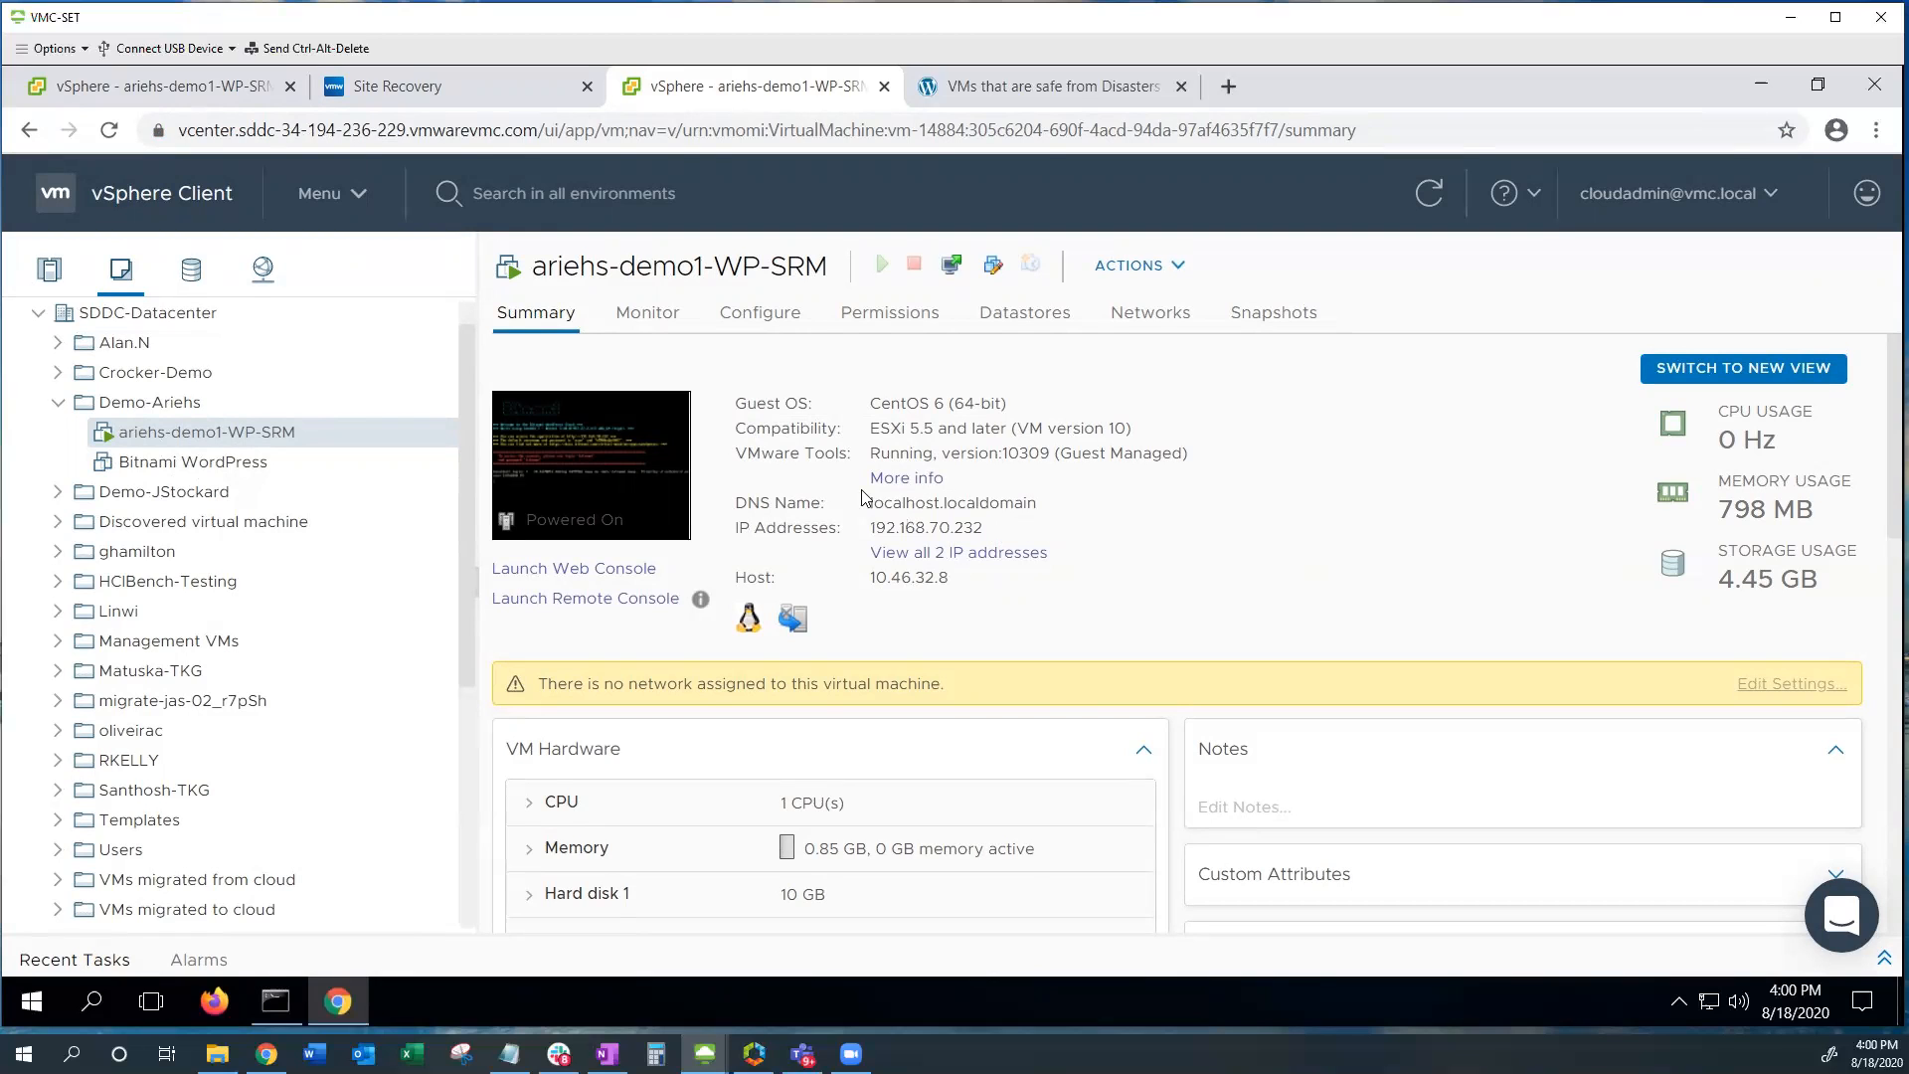
Step: Refresh the recovery steps again and return to the cloud VM's summary
{"action": "left_click", "coordinate": [462, 88]}
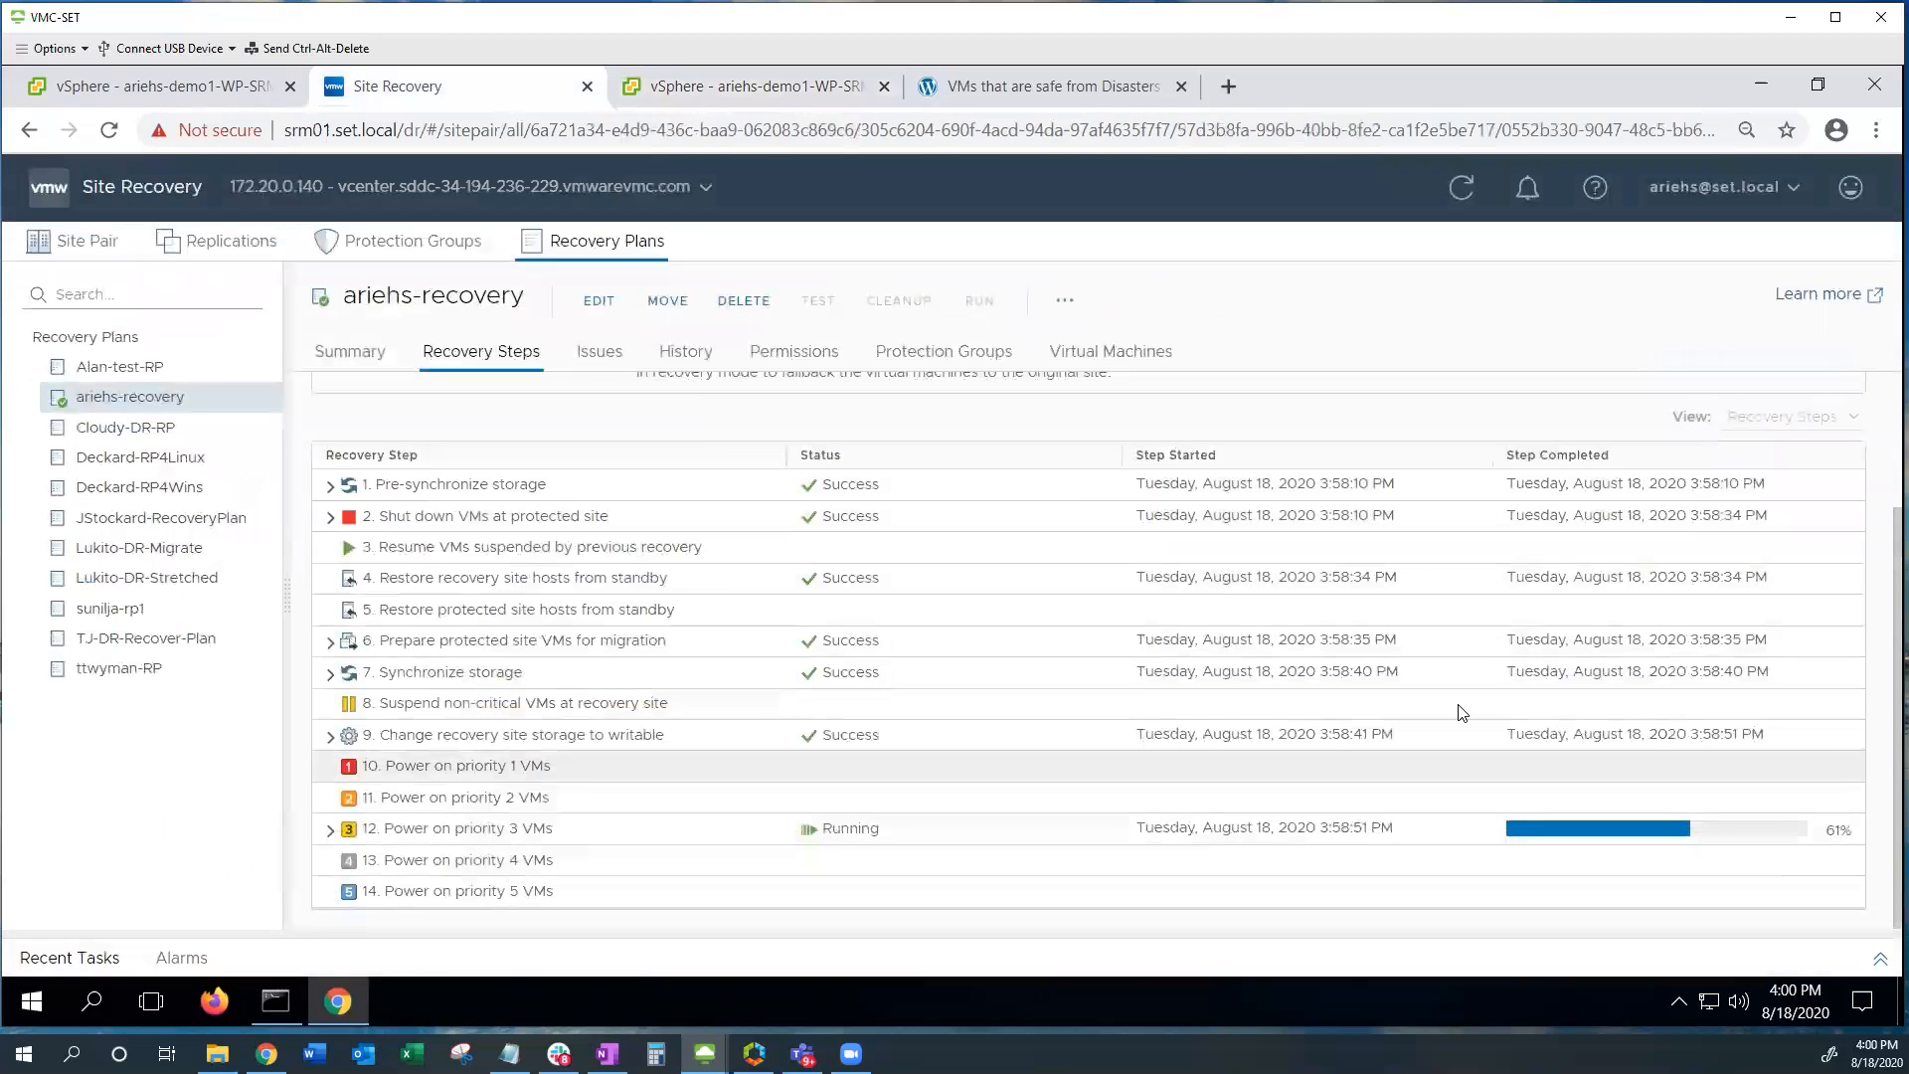
{"action": "left_click", "coordinate": [1467, 188]}
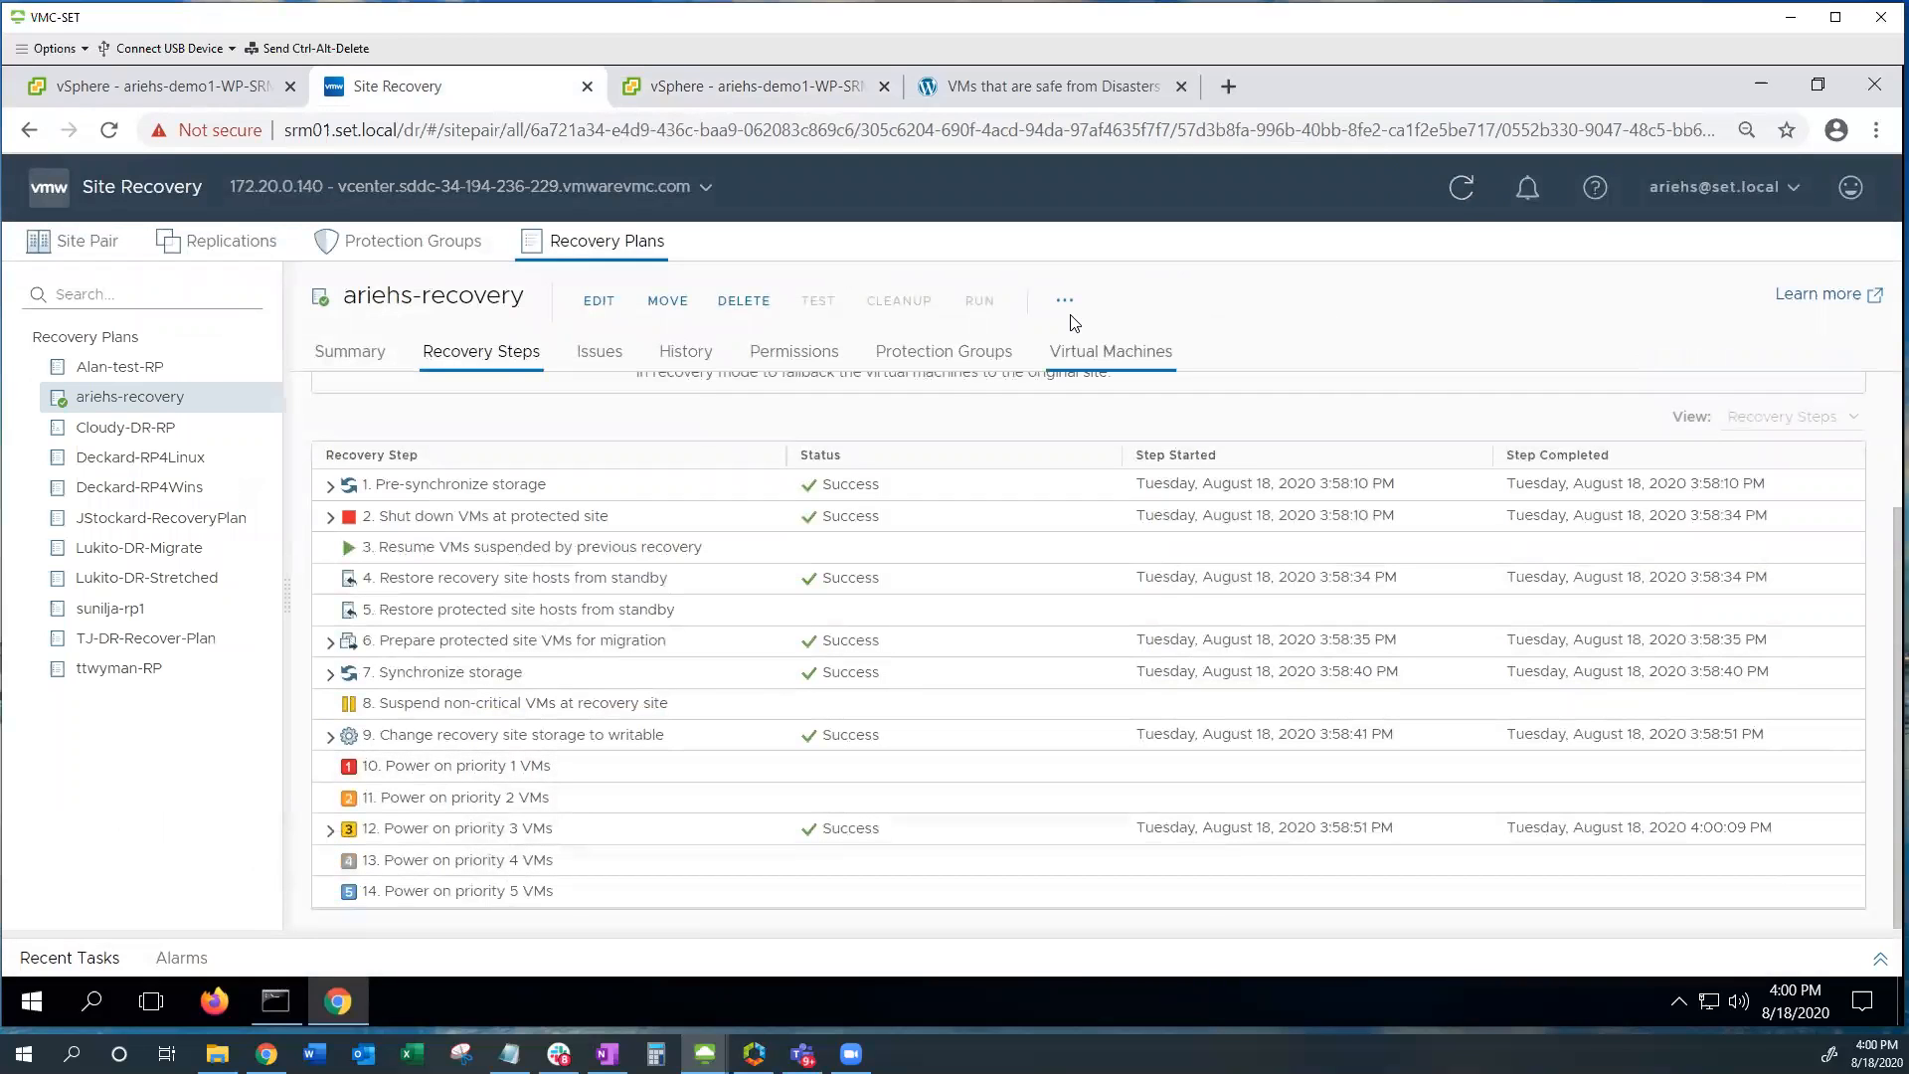
{"action": "left_click", "coordinate": [697, 95]}
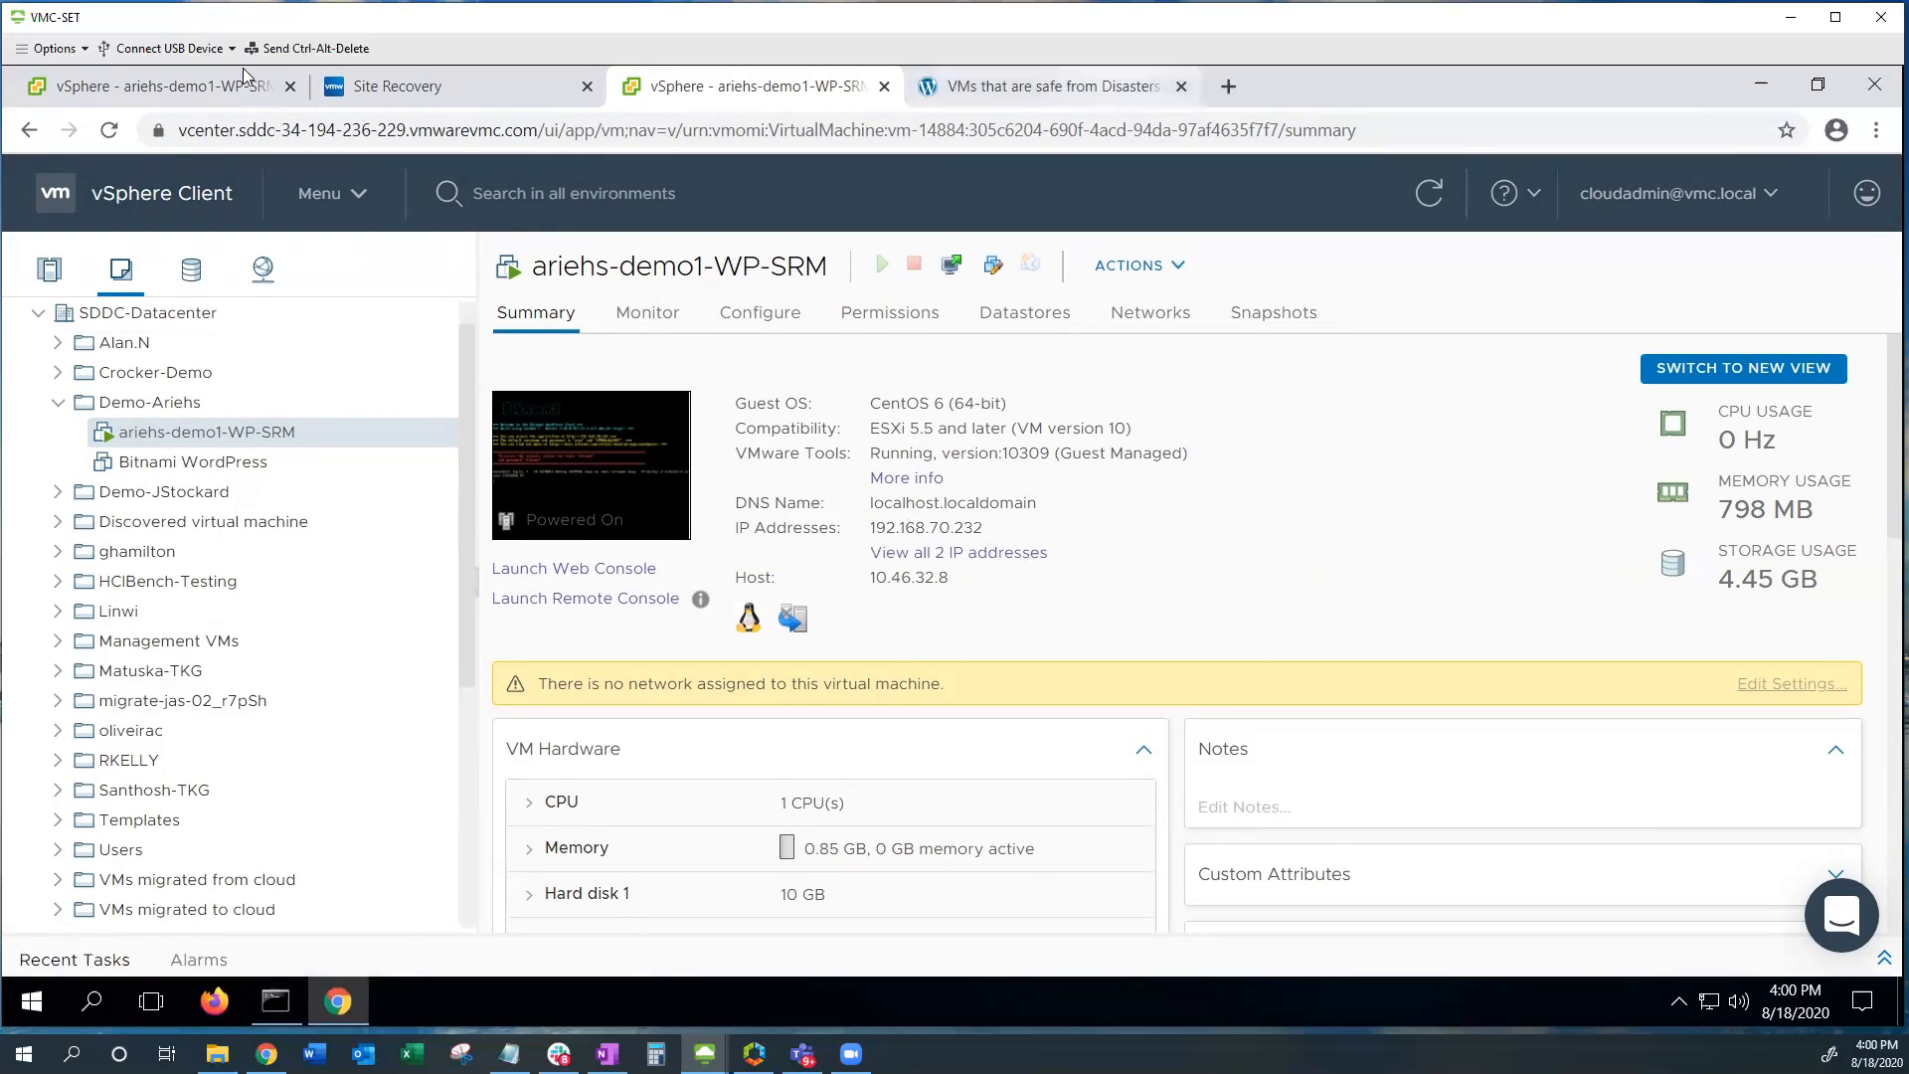
Step: Reload the WordPress demo site and update the newest post's title to "SRM Demo 8/18/2020 v5"
{"action": "key", "text": "ctrl+Tab"}
{"action": "left_click", "coordinate": [109, 130]}
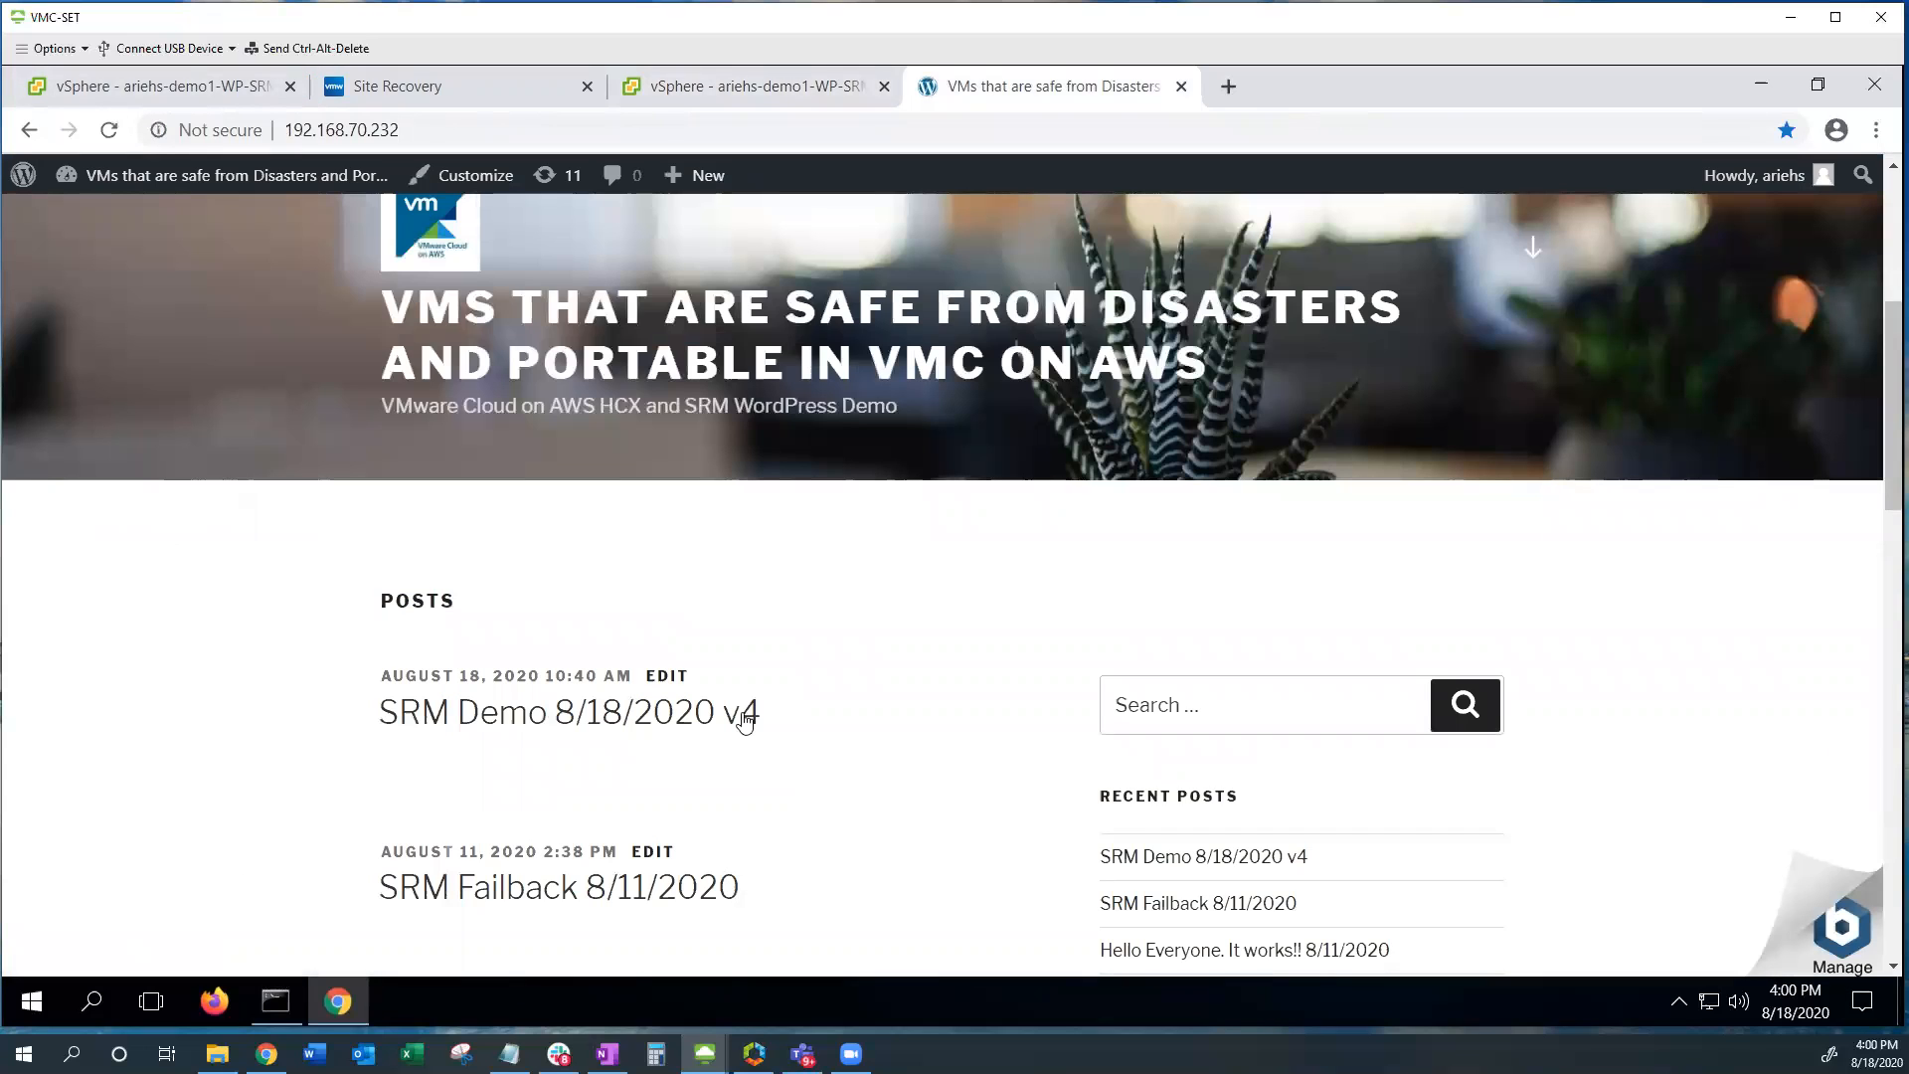
{"action": "left_click", "coordinate": [663, 677]}
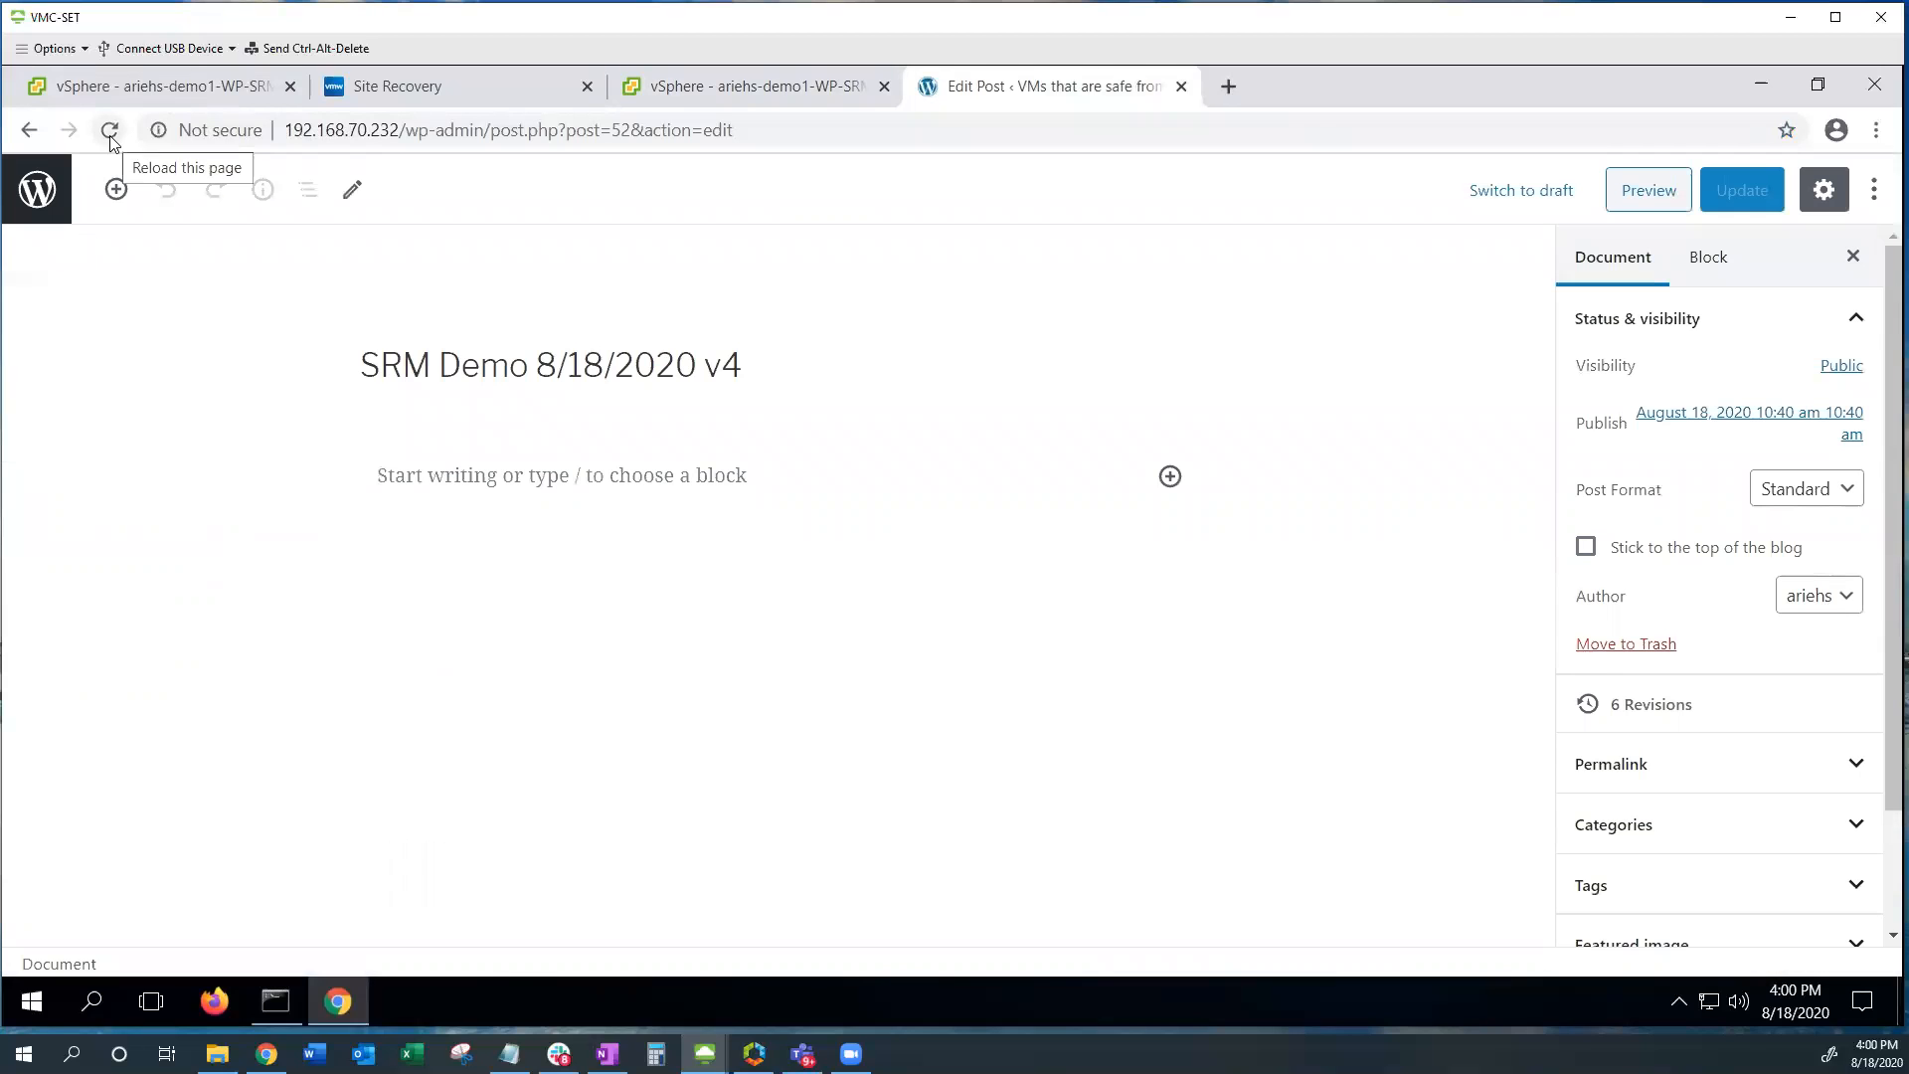
{"action": "left_click", "coordinate": [110, 132]}
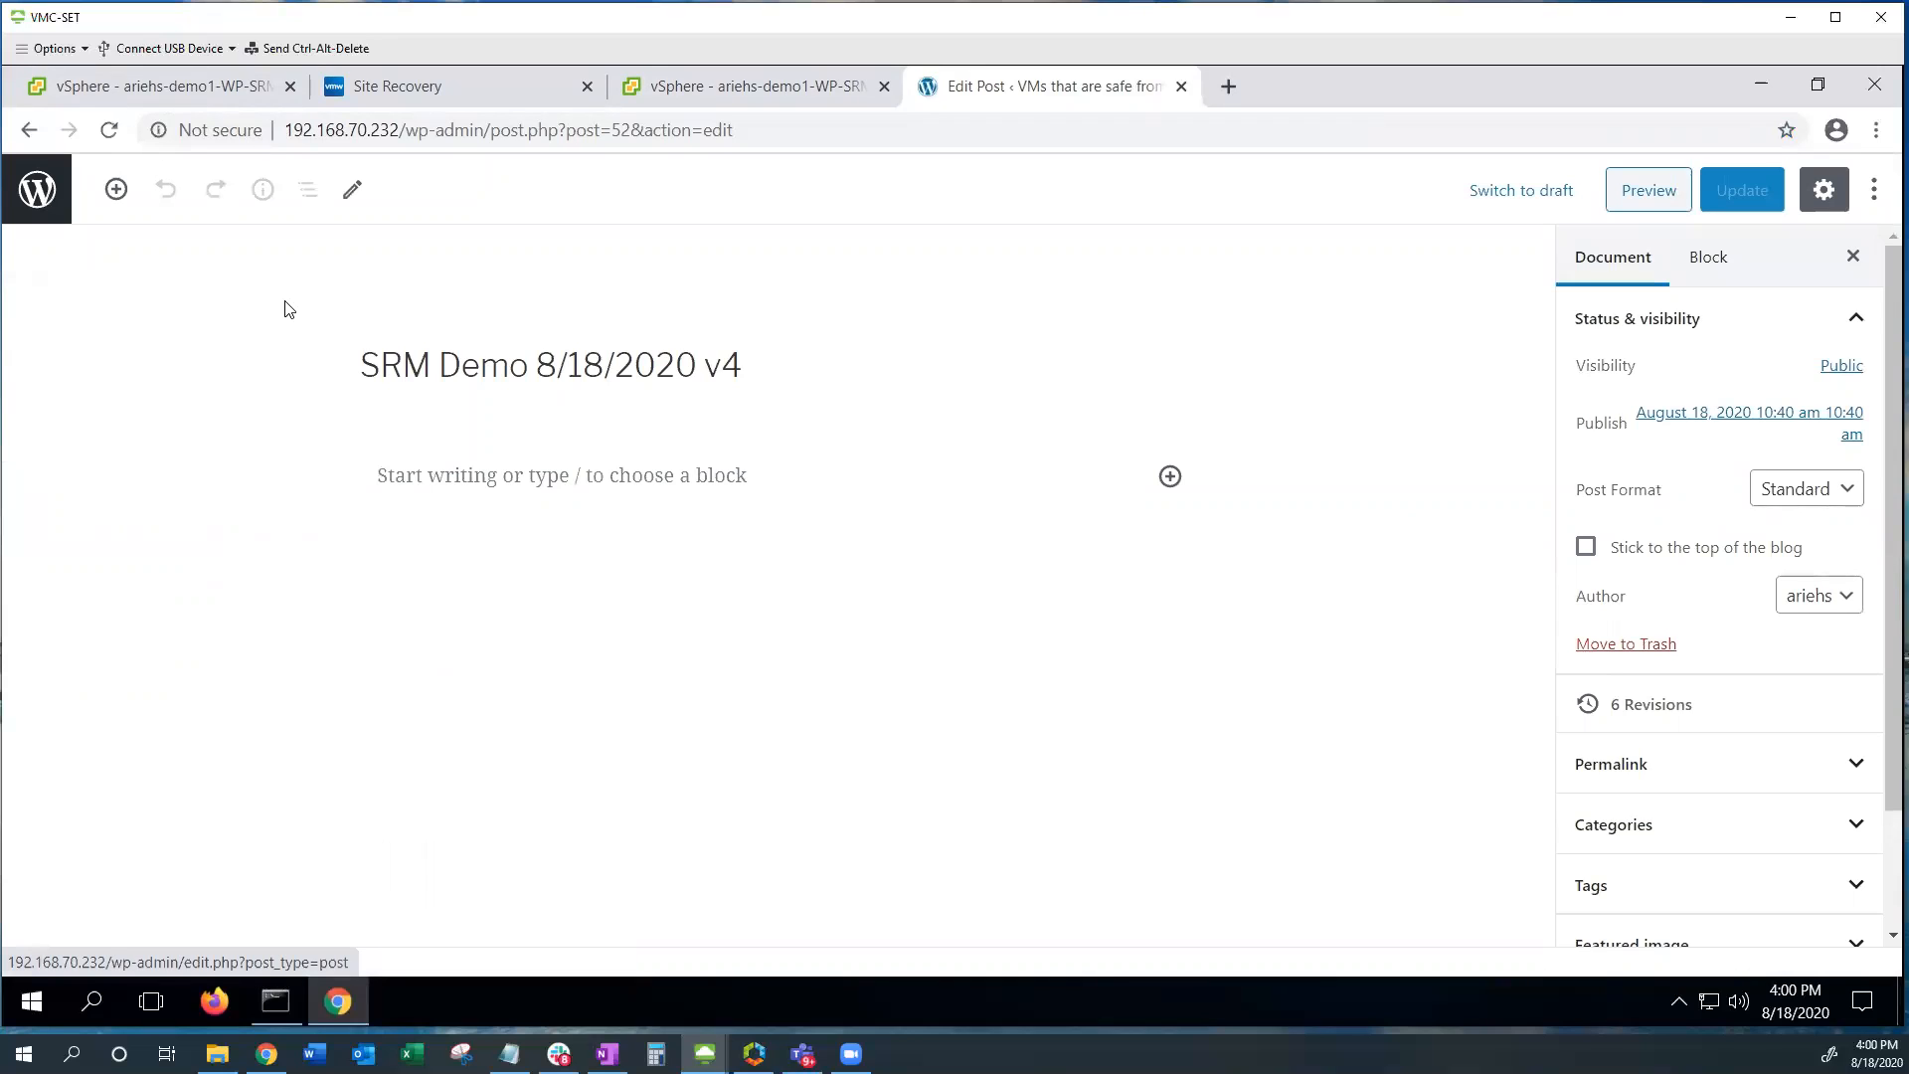
{"action": "left_click_drag", "start_coordinate": [723, 365], "coordinate": [764, 362]}
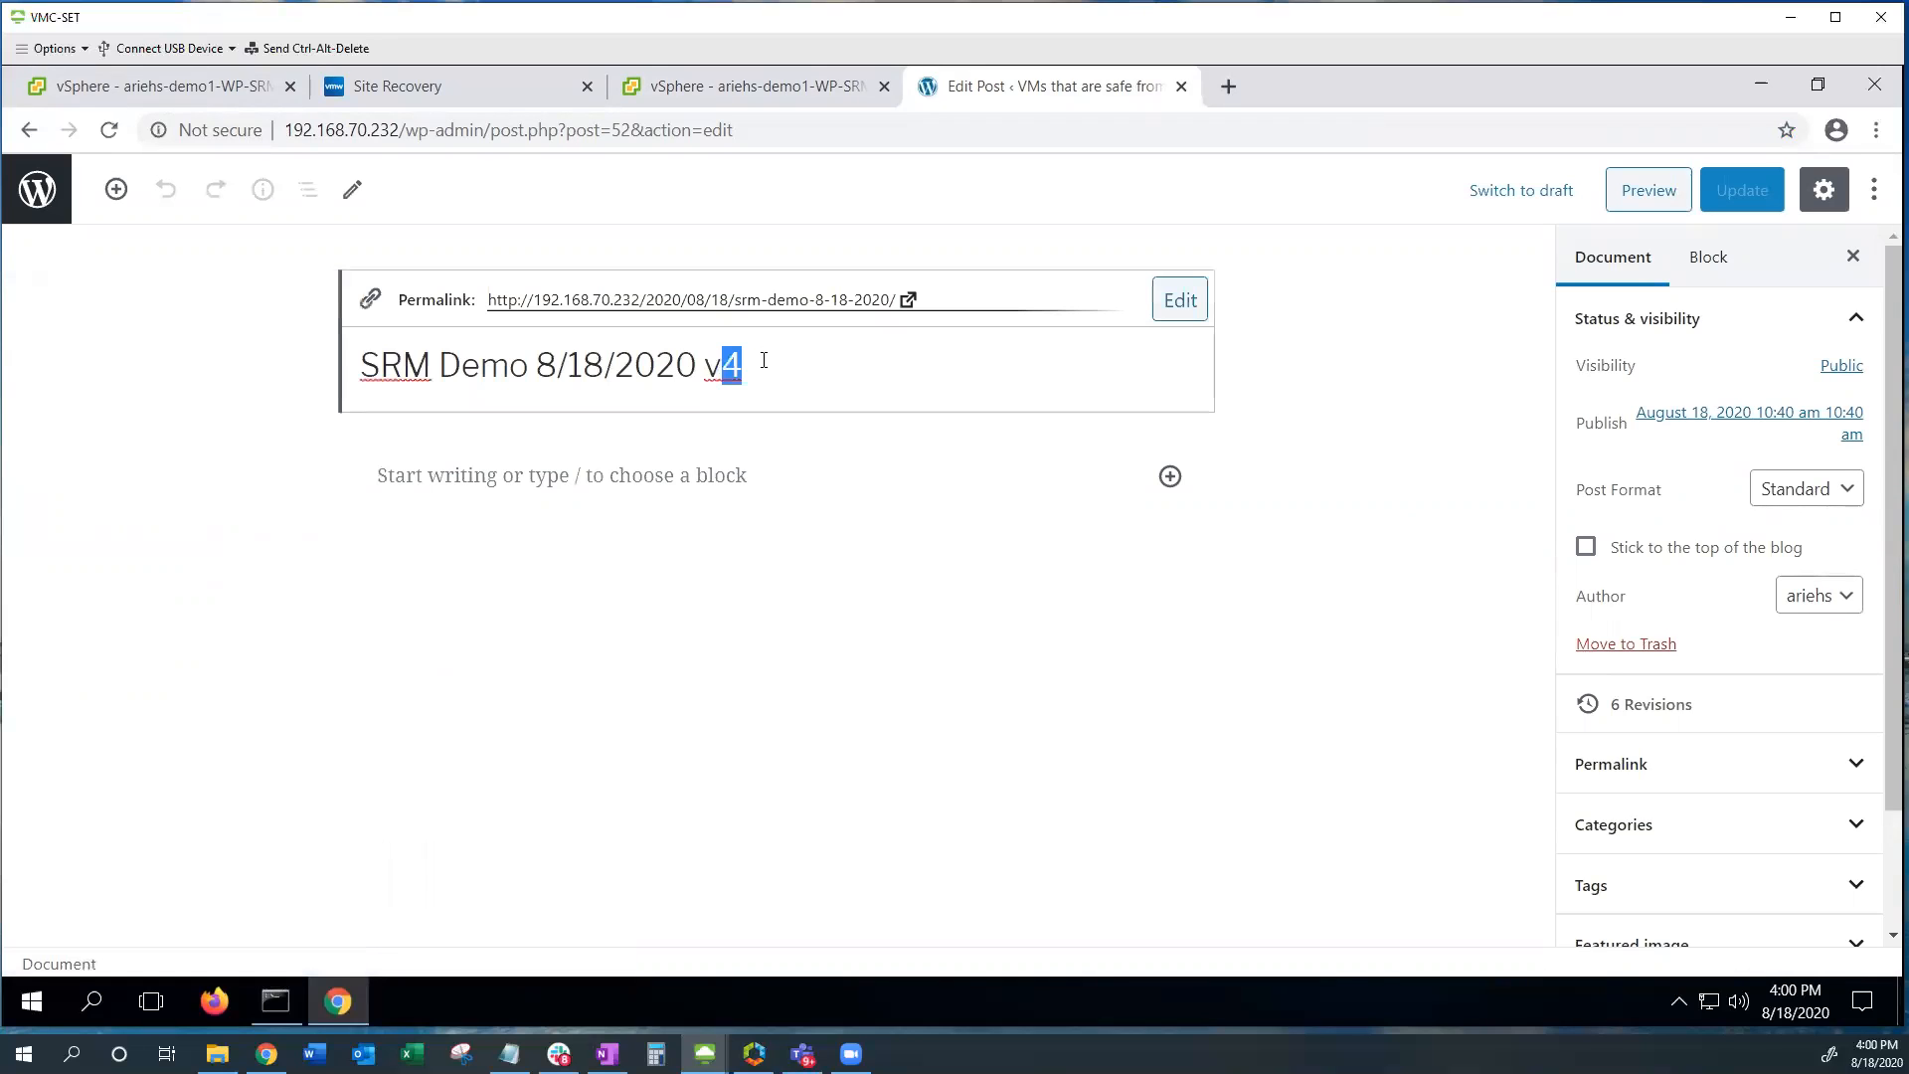
{"action": "type", "text": "5"}
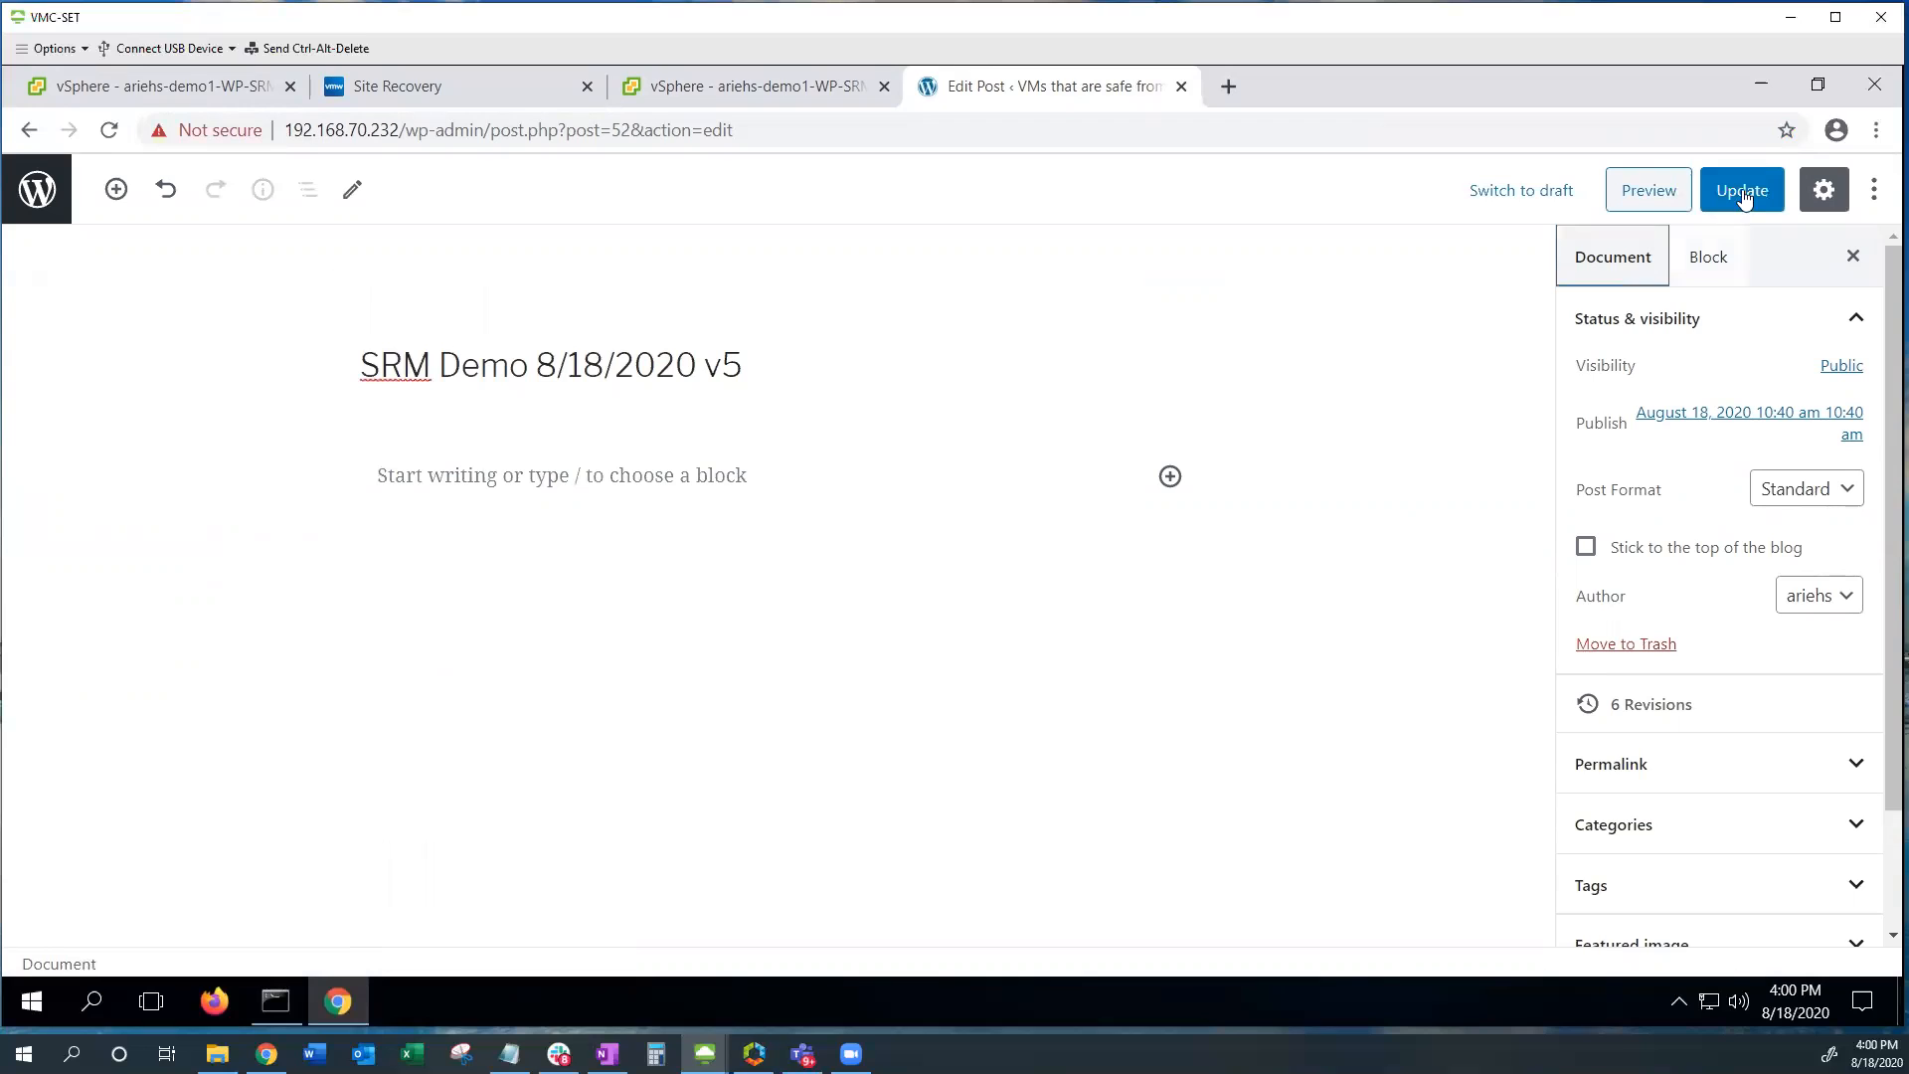
{"action": "left_click", "coordinate": [1740, 190]}
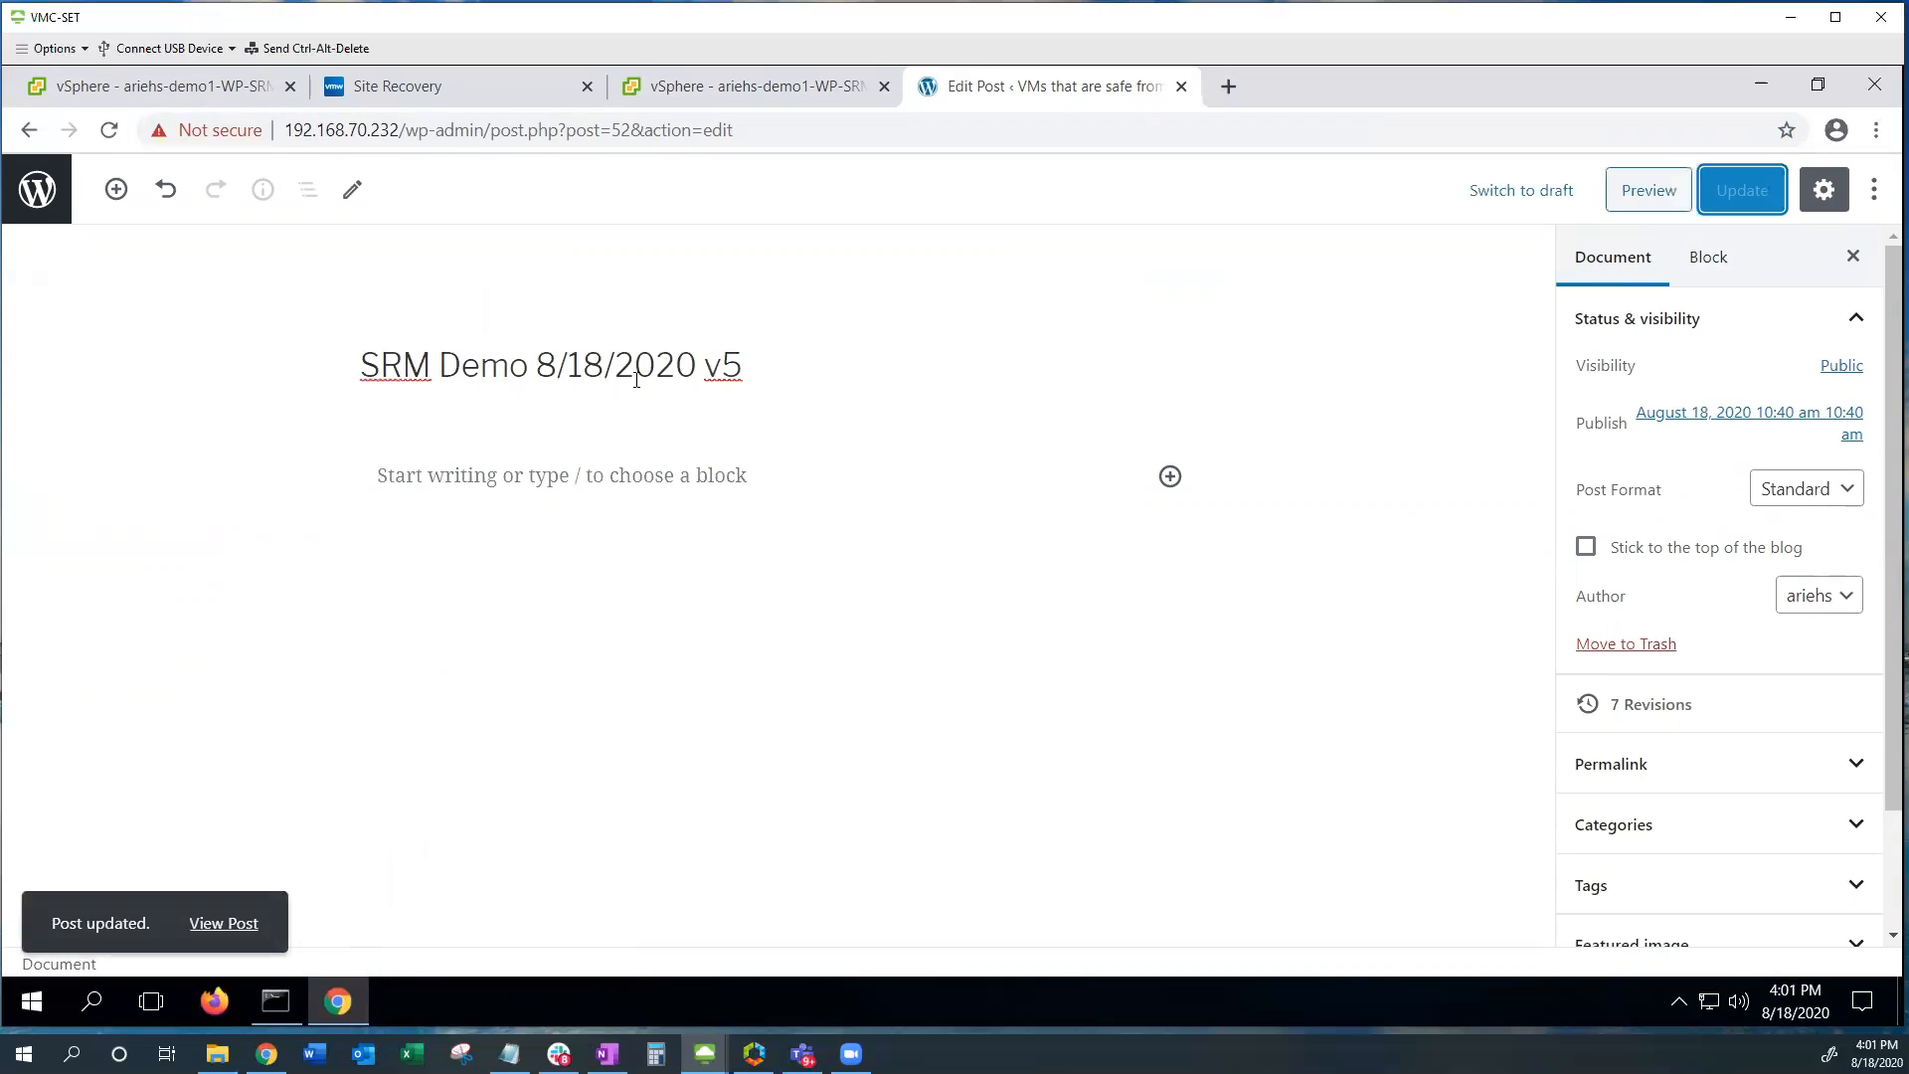
Step: Visit the WordPress site's front page, highlight the newest post's title, and return to the ariehs-recovery plan in Site Recovery
{"action": "left_click", "coordinate": [39, 194]}
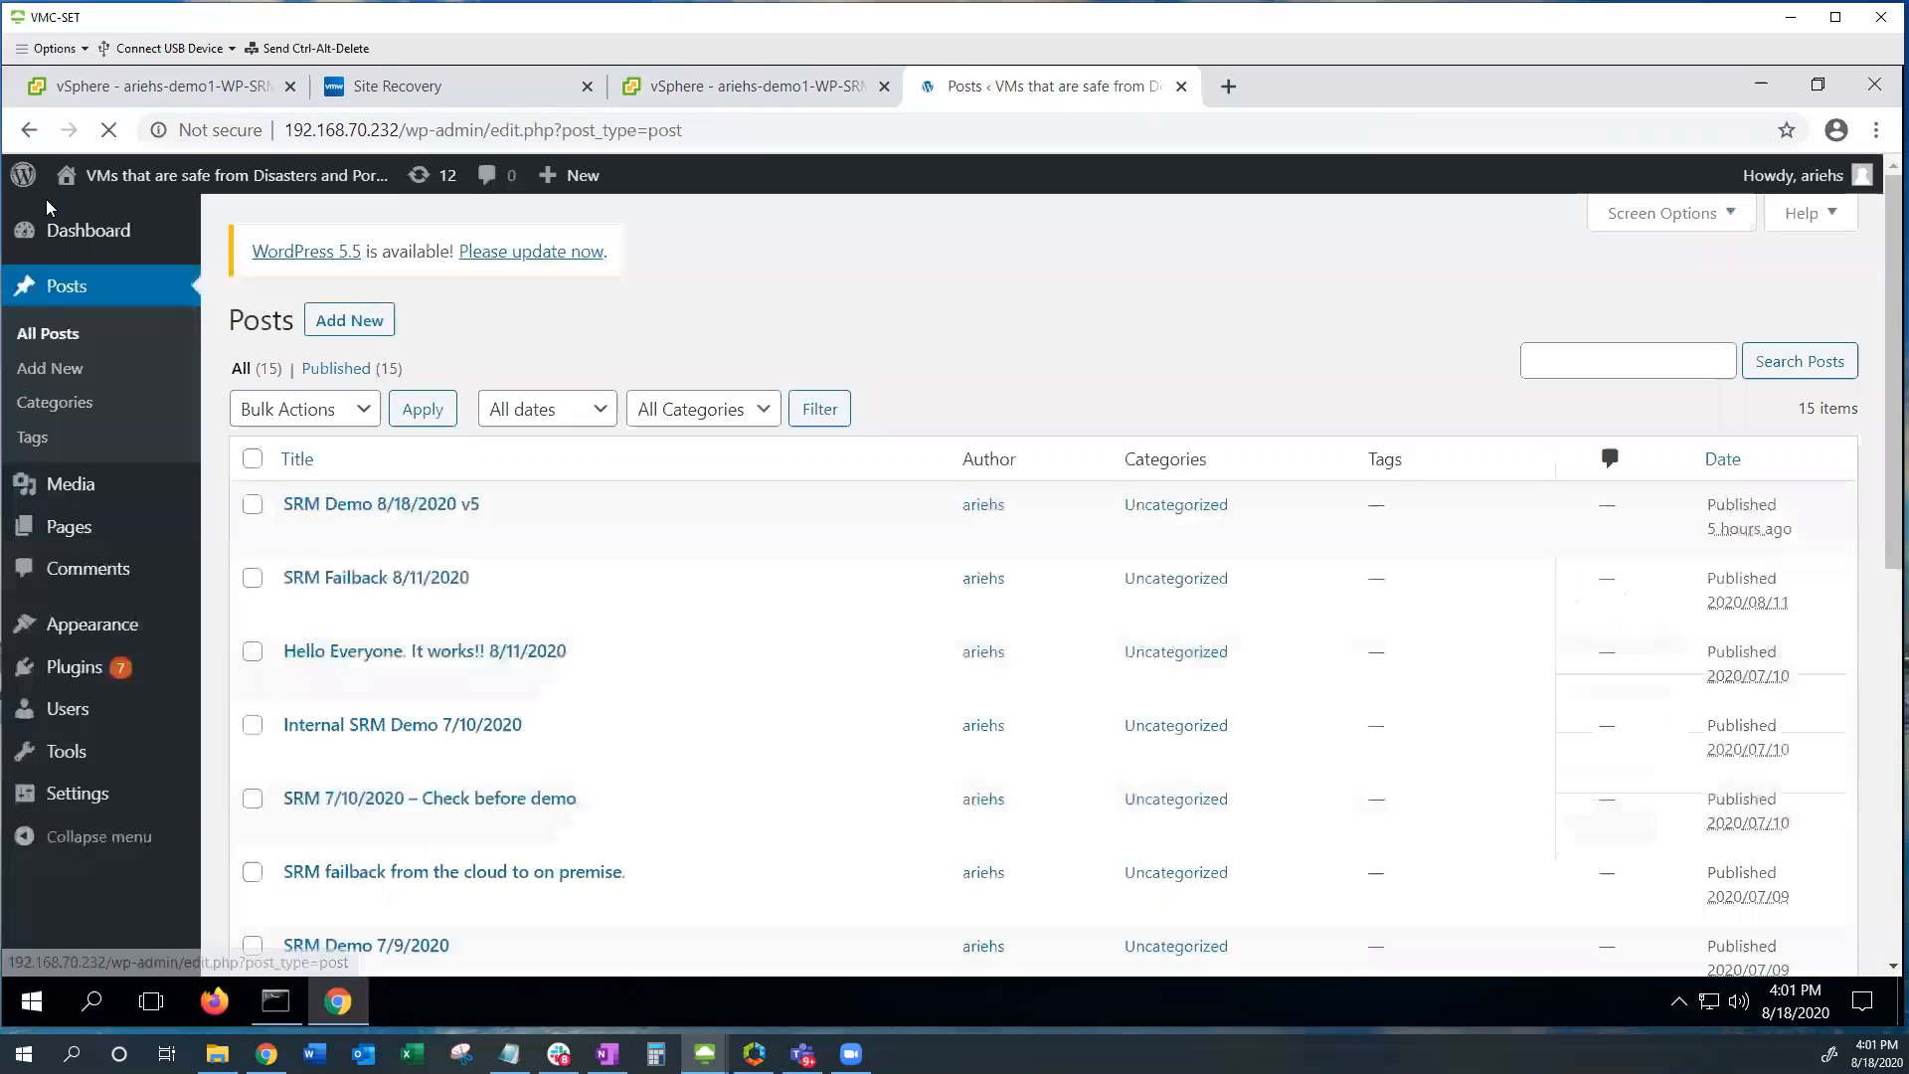
{"action": "mouse_move", "coordinate": [66, 179]}
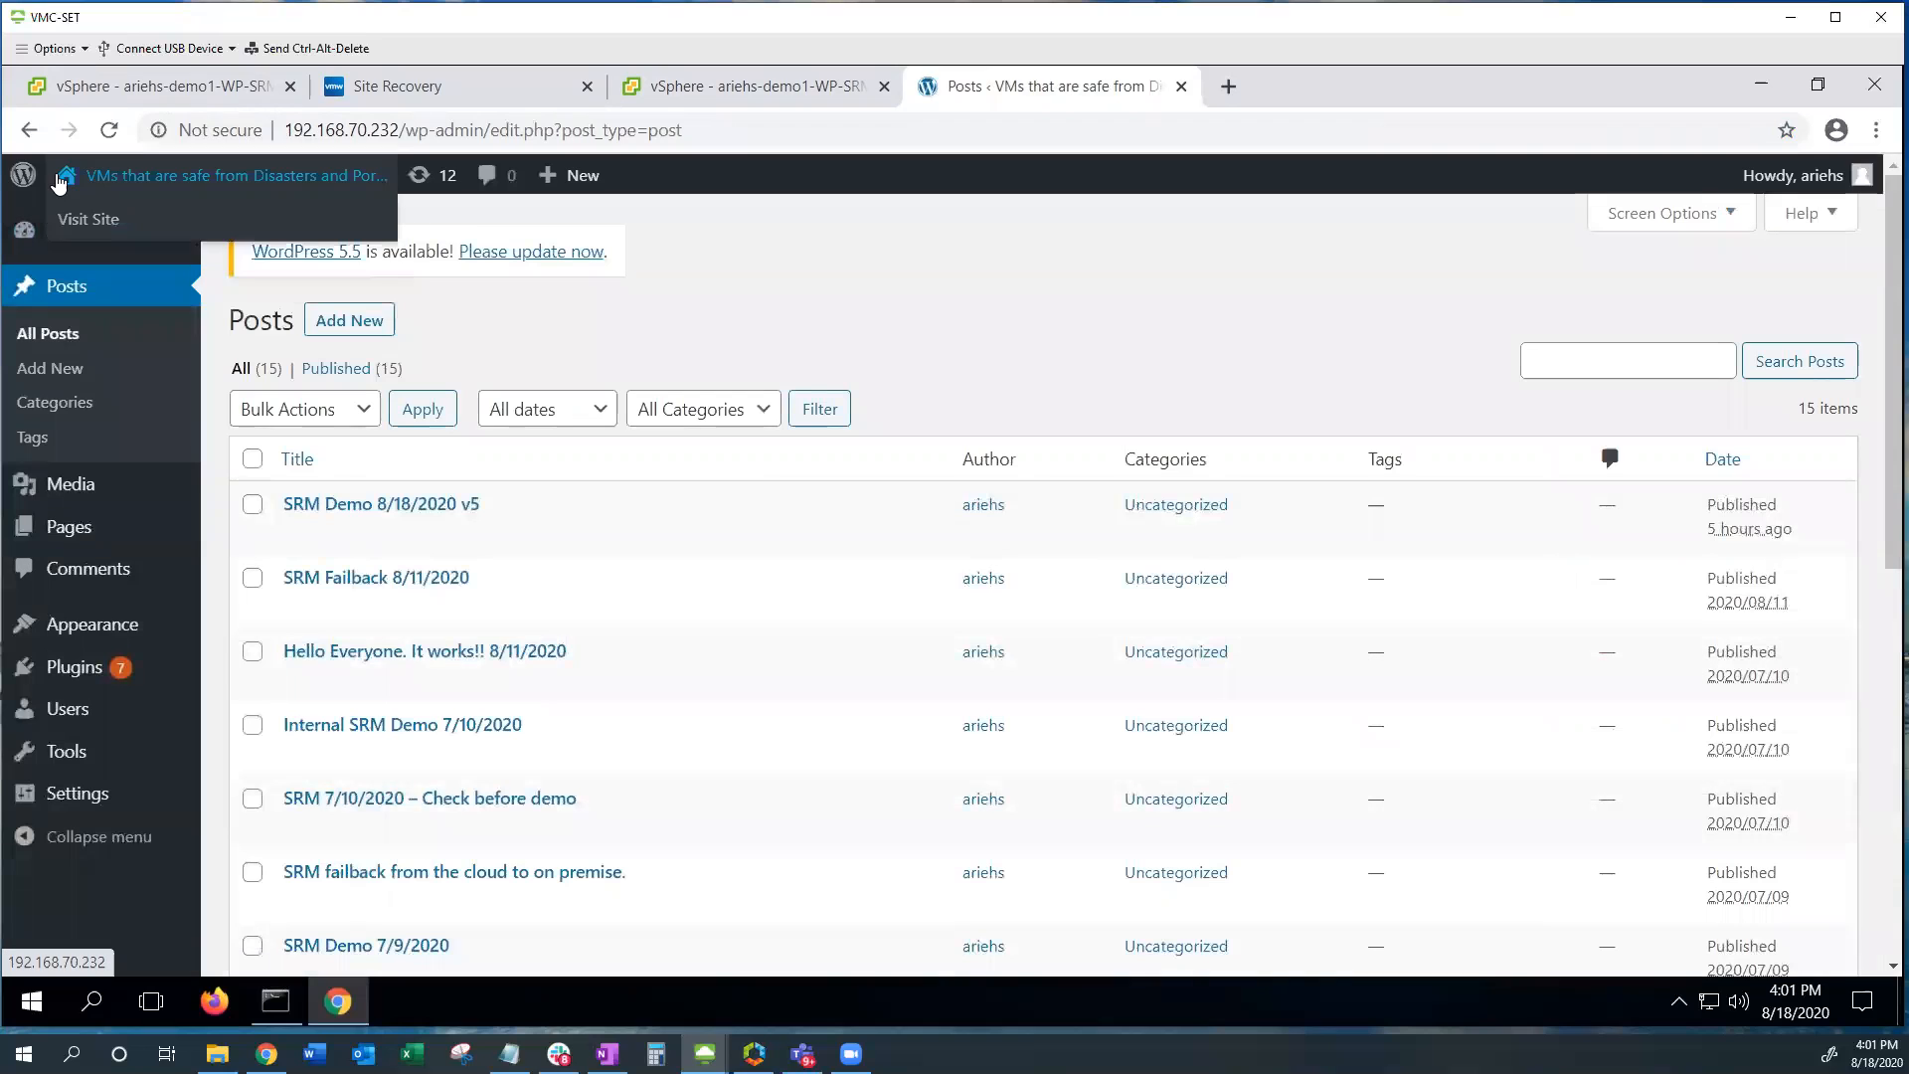
{"action": "left_click", "coordinate": [103, 221]}
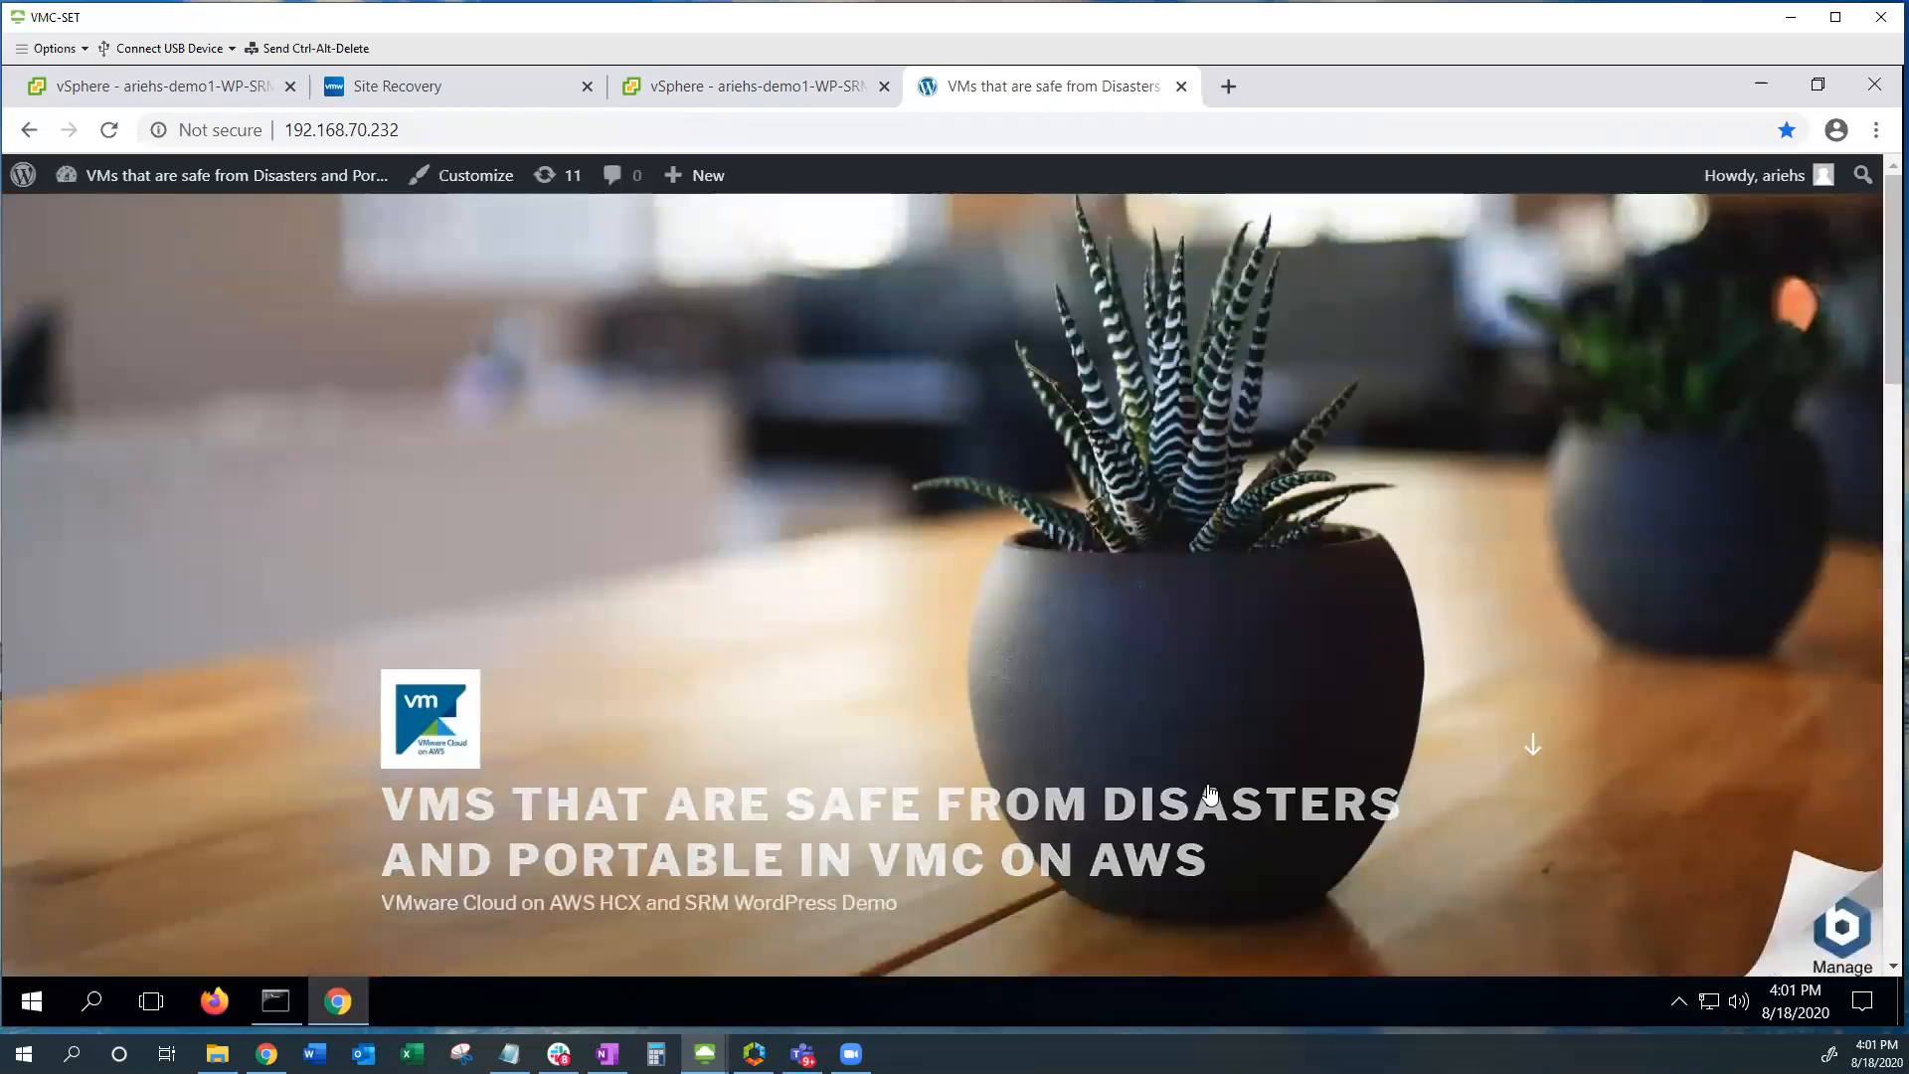
{"action": "scroll", "coordinate": [1211, 792], "scroll_direction": "down", "scroll_amount": 5}
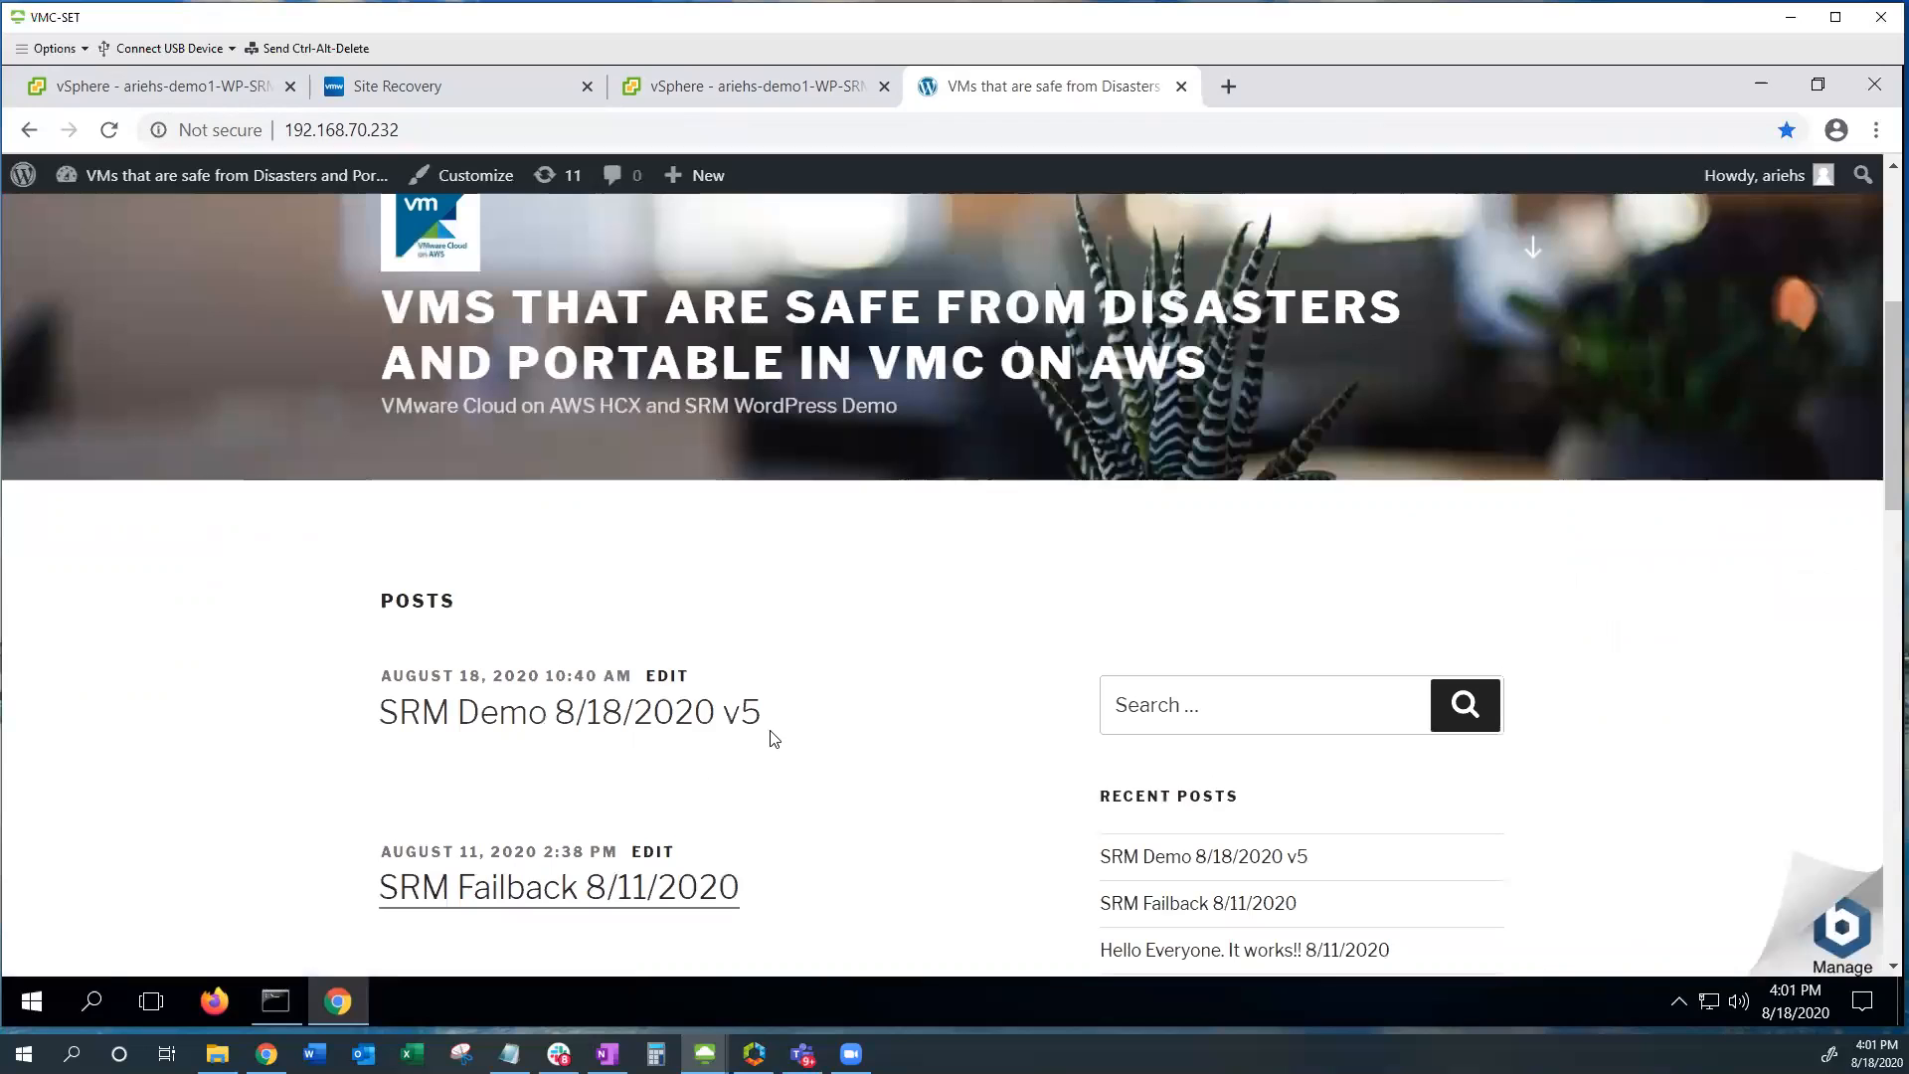
{"action": "left_click_drag", "start_coordinate": [770, 729], "coordinate": [533, 718]}
{"action": "left_click_drag", "start_coordinate": [386, 703], "coordinate": [381, 597]}
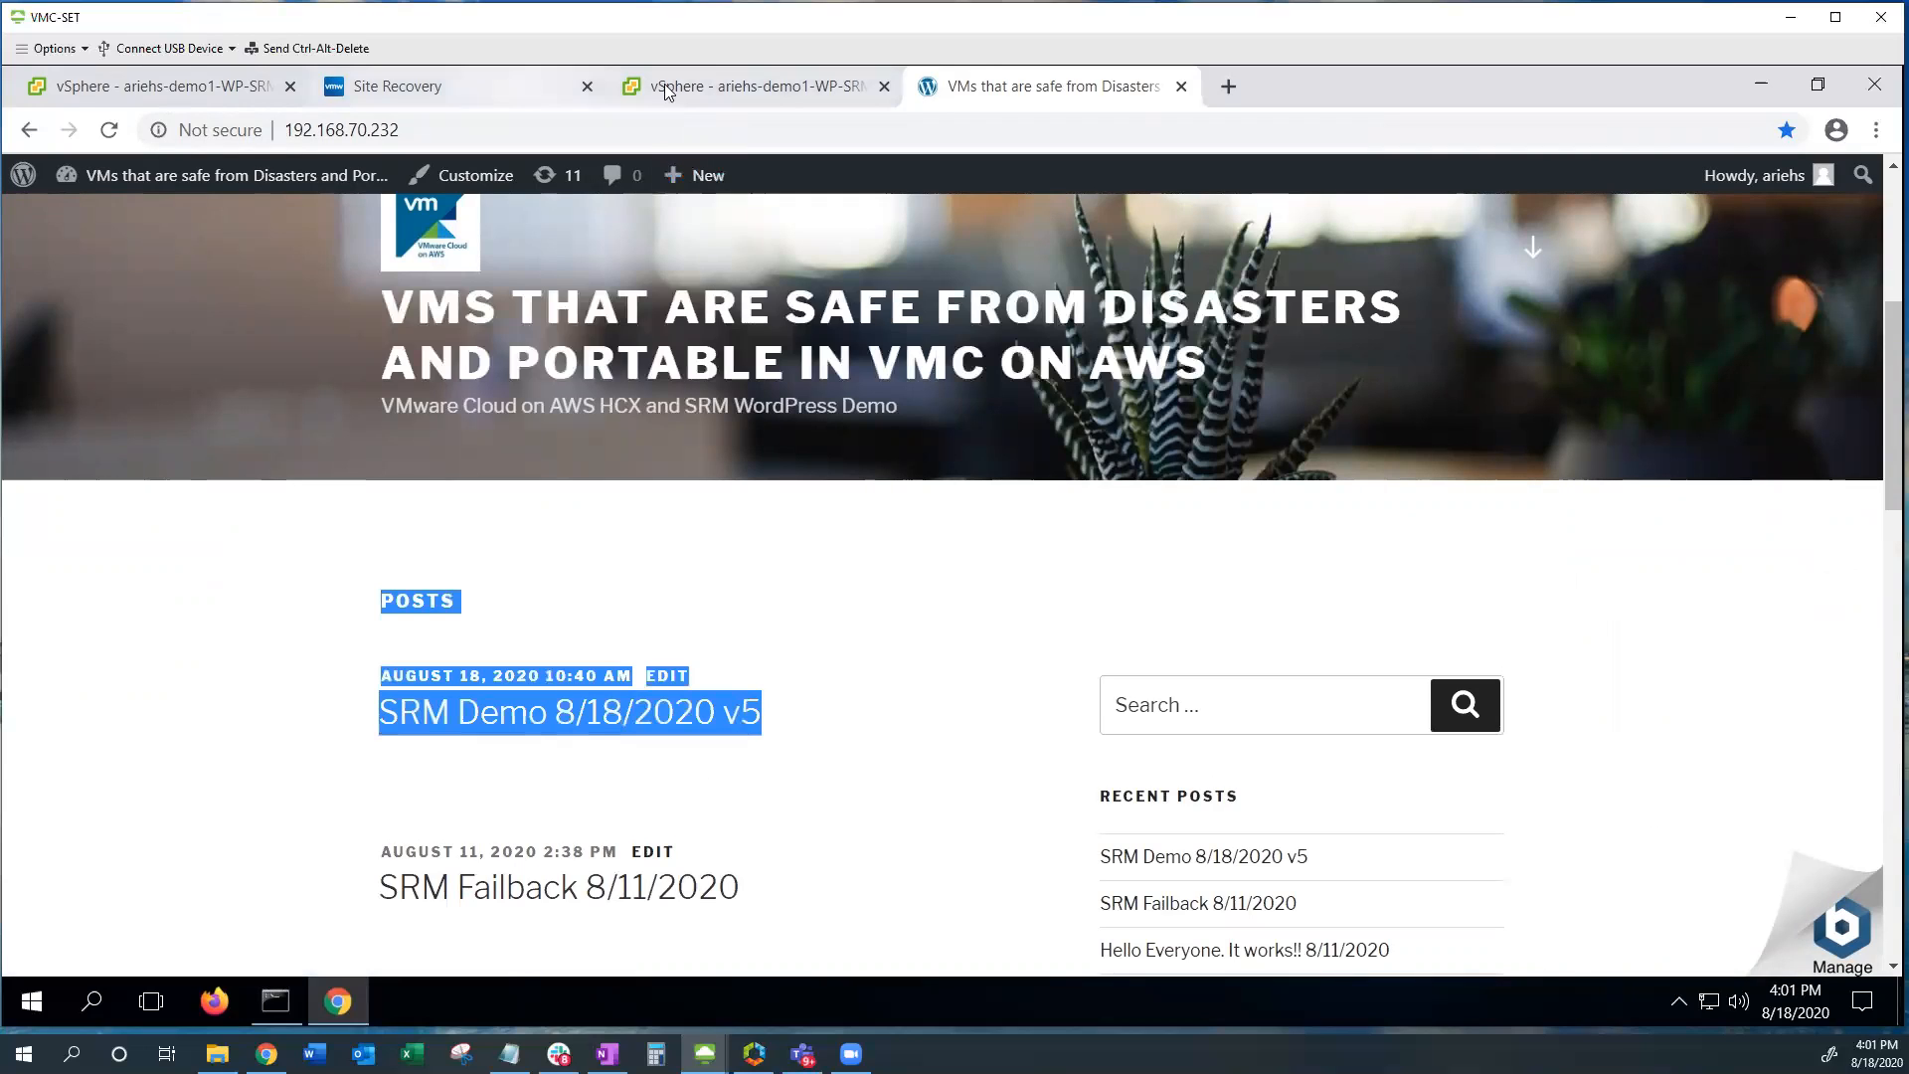
{"action": "left_click", "coordinate": [485, 92]}
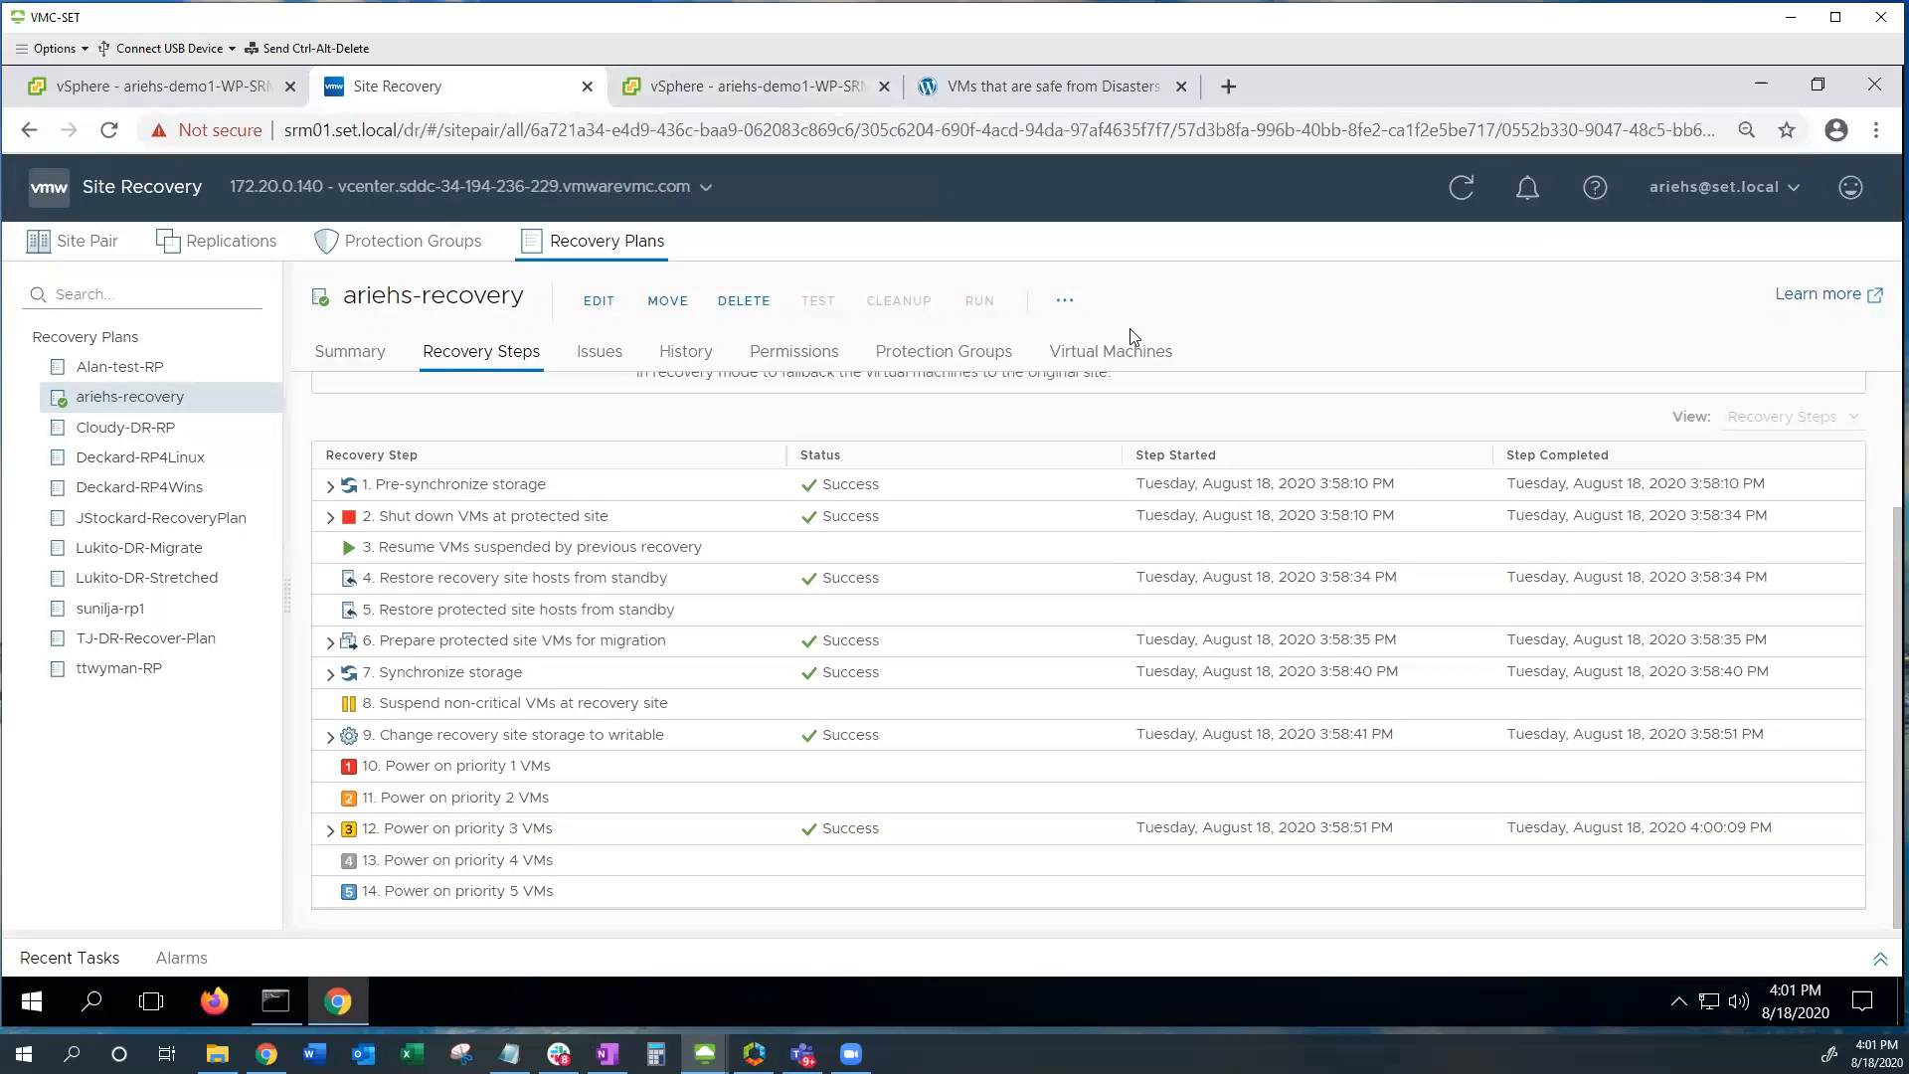
Step: Reprotect the ariehs-recovery plan in the reverse direction, acknowledging that the operation cannot be undone and highlighting the new protected and recovery sites
{"action": "left_click", "coordinate": [1065, 301]}
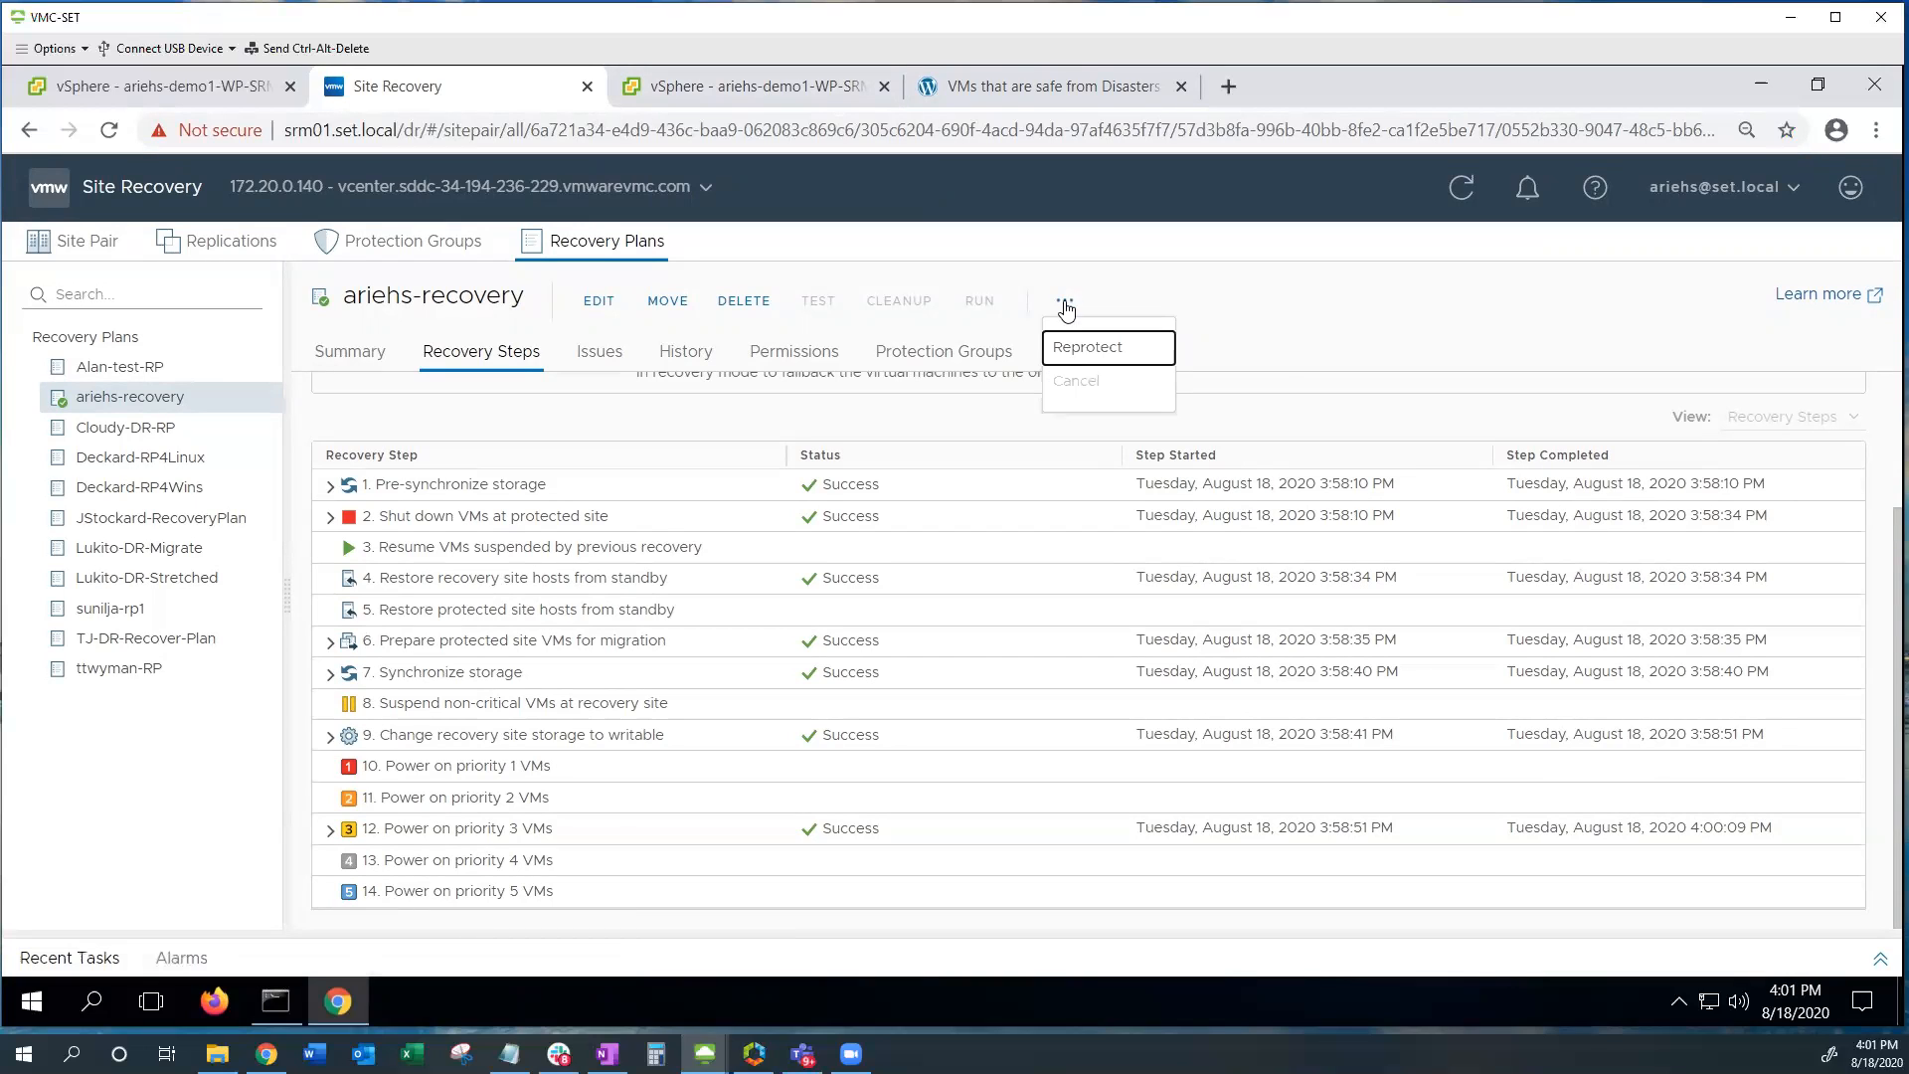
{"action": "left_click", "coordinate": [1091, 354]}
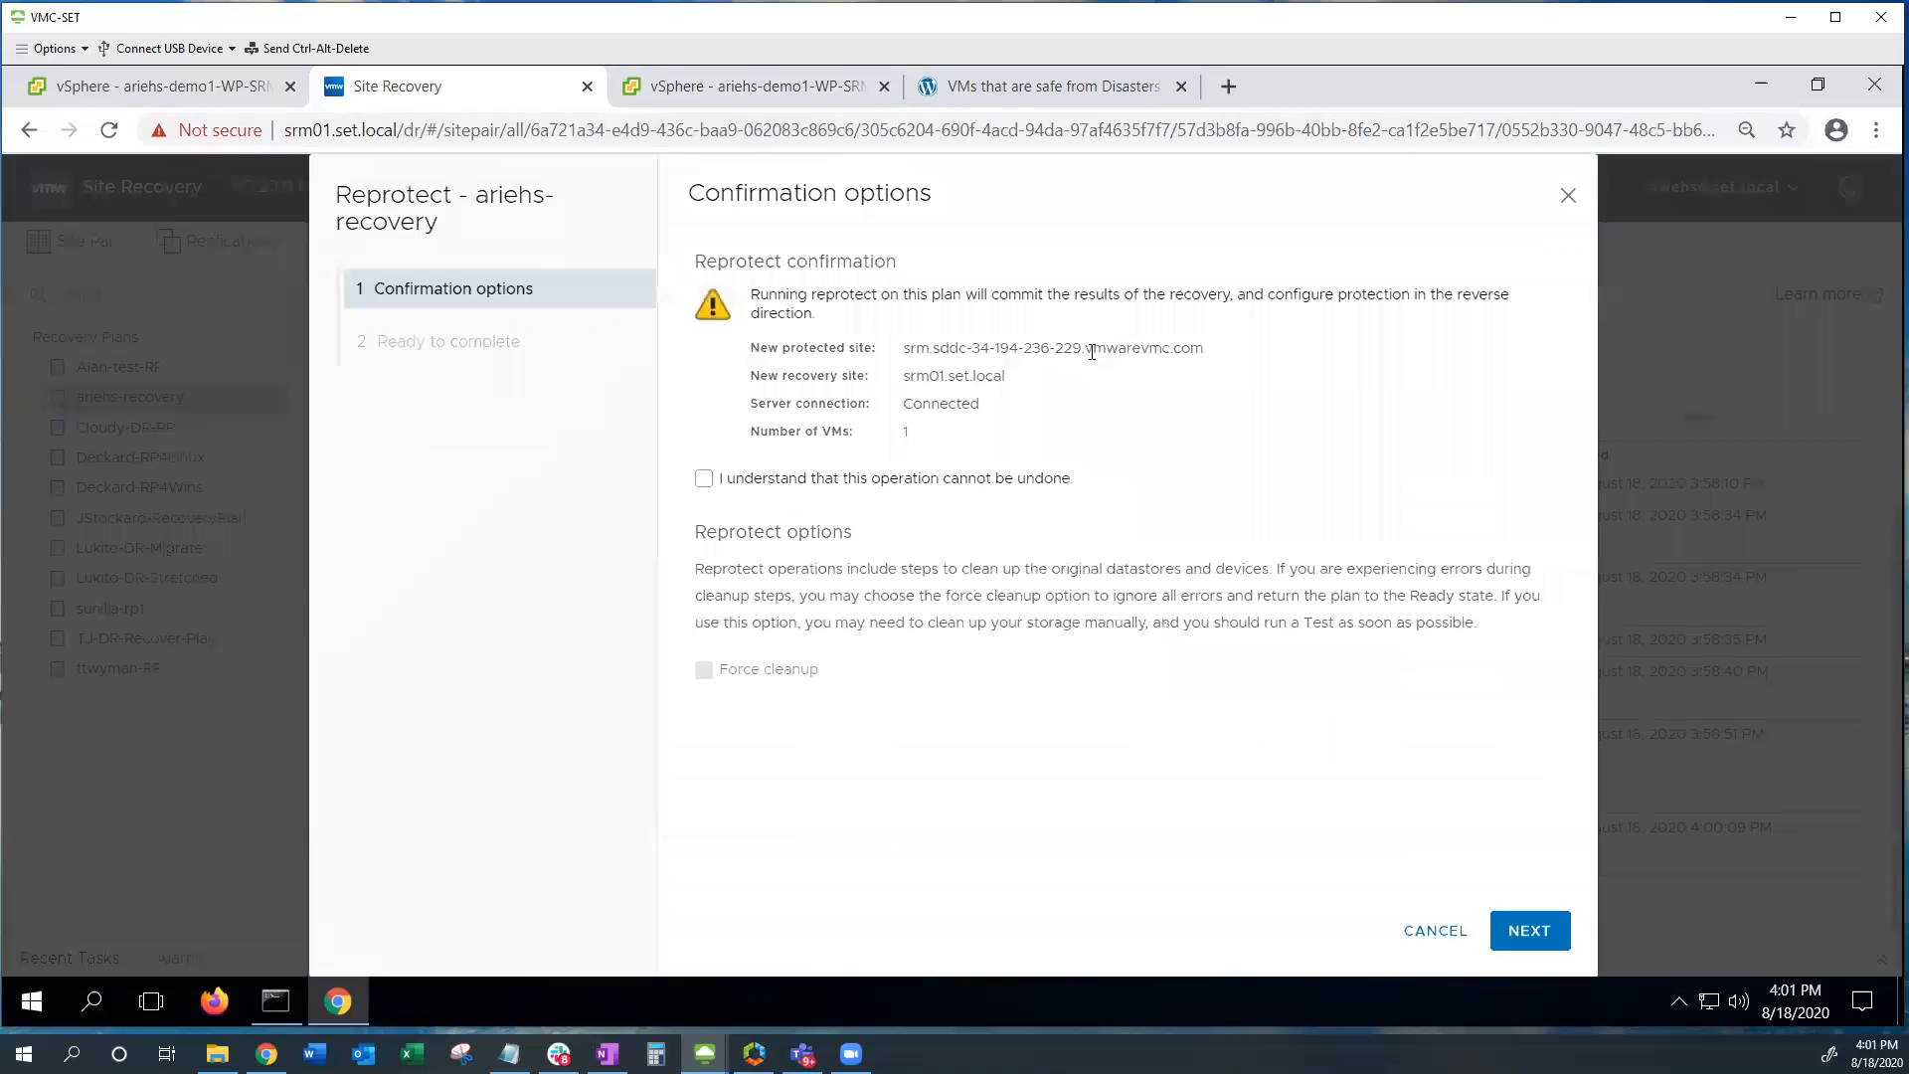
{"action": "left_click", "coordinate": [704, 478]}
{"action": "left_click_drag", "start_coordinate": [902, 348], "coordinate": [1218, 352]}
{"action": "left_click_drag", "start_coordinate": [1007, 377], "coordinate": [898, 386]}
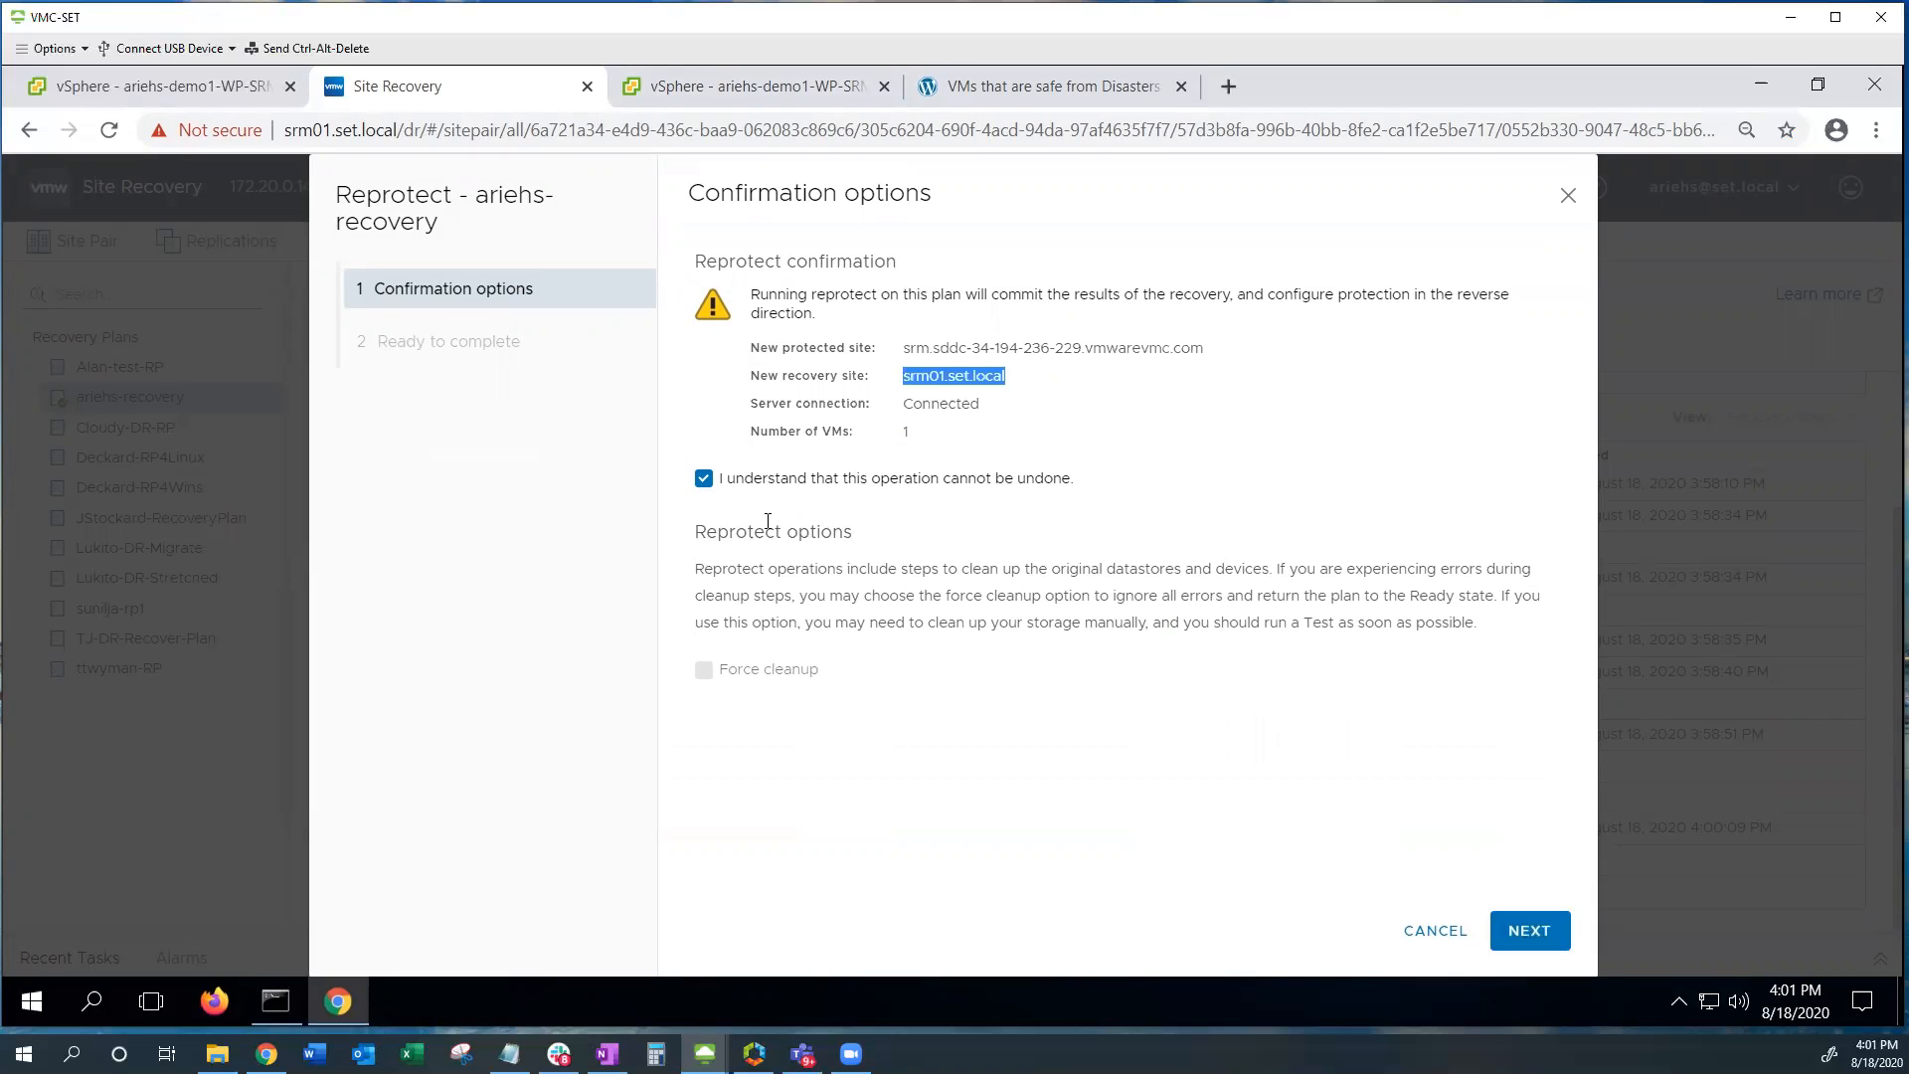
{"action": "left_click", "coordinate": [1529, 924]}
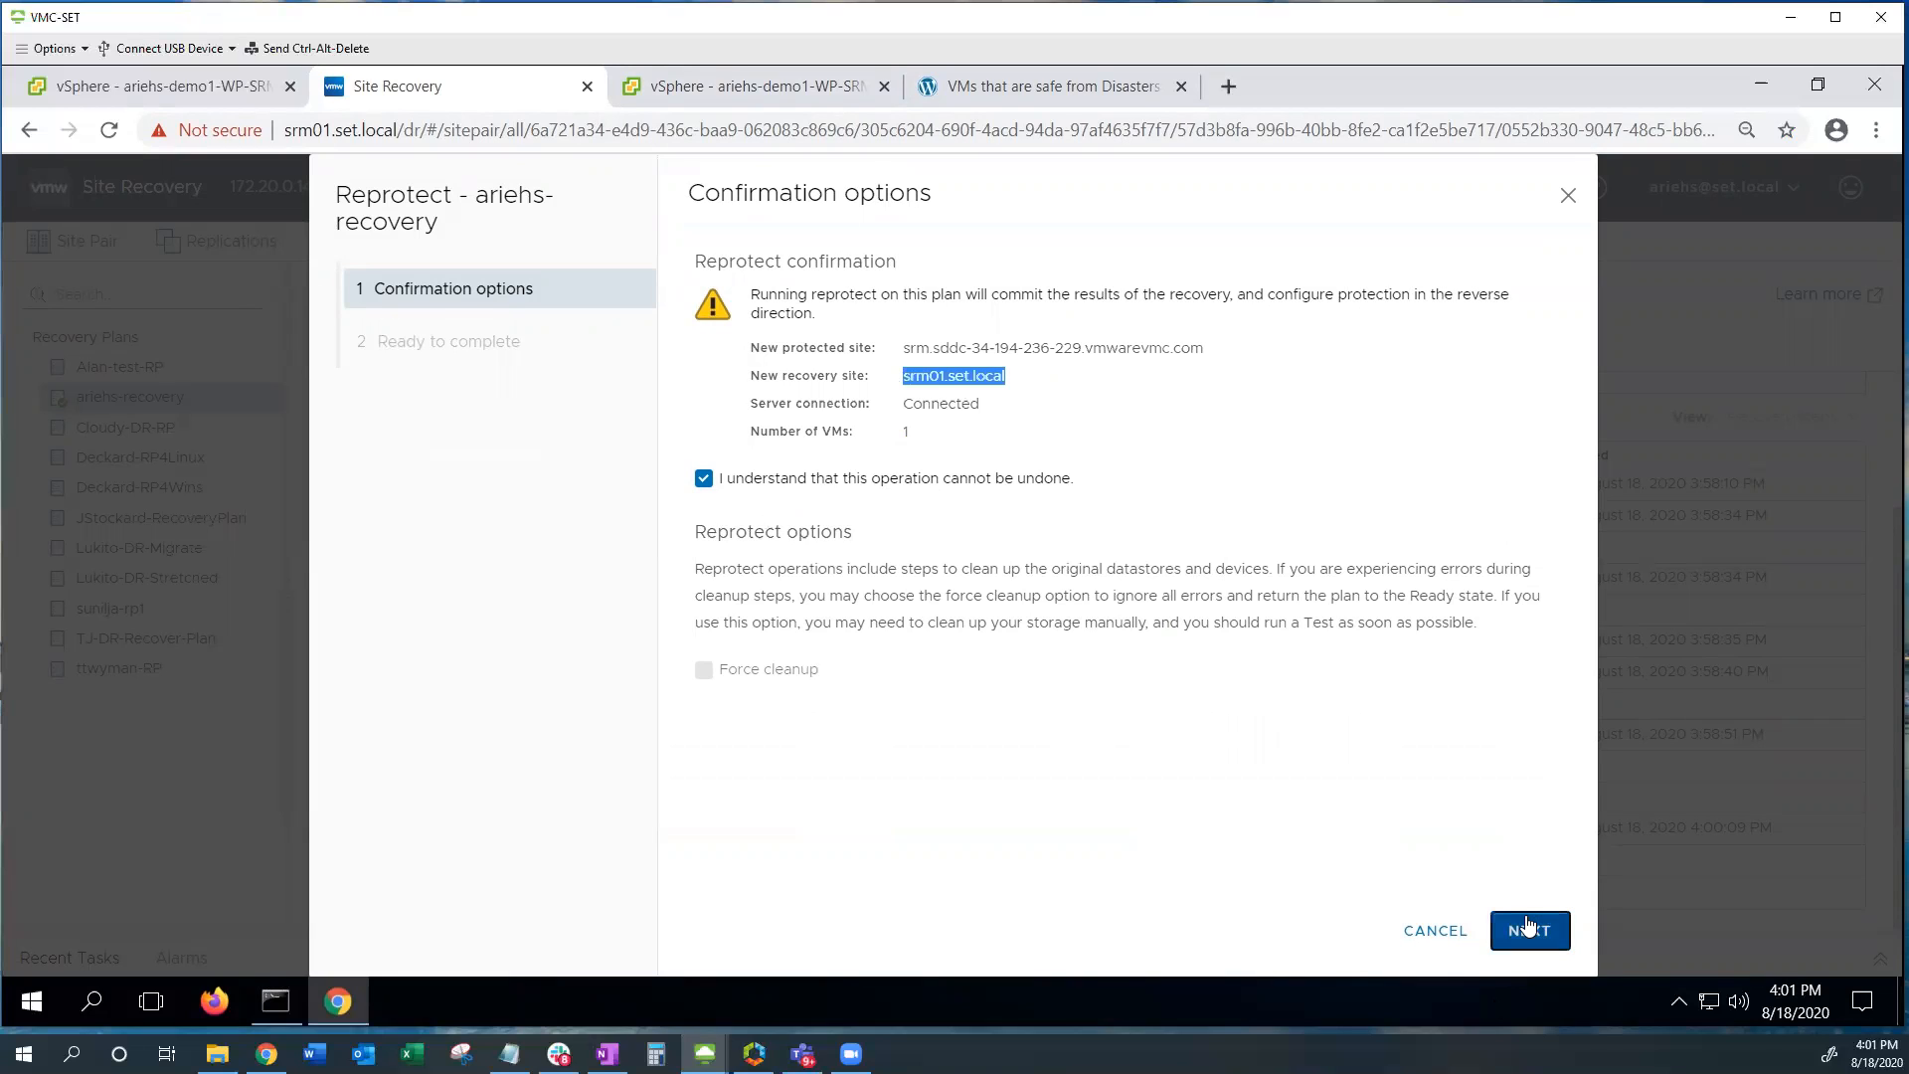
{"action": "left_click", "coordinate": [1530, 931]}
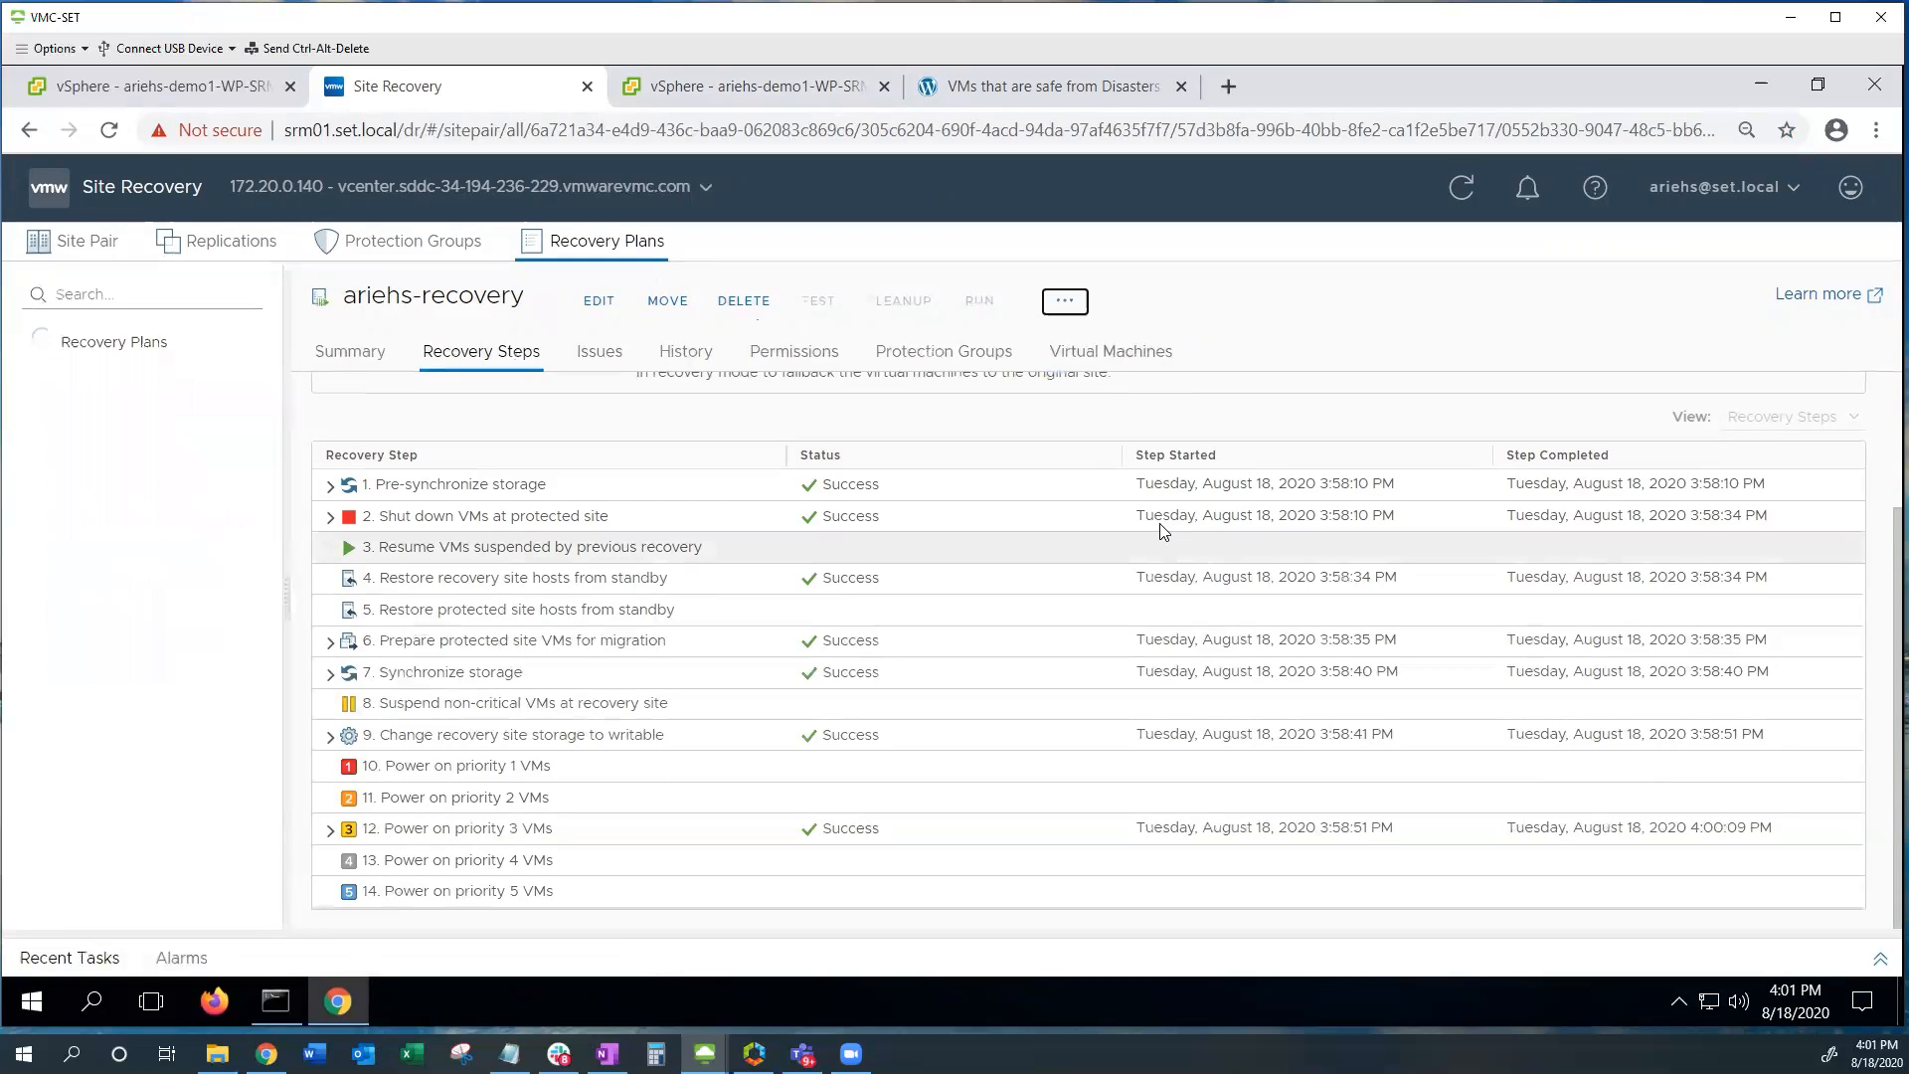
Step: Check ariehs-demo1-WP-SRM in the cloud and on-premises vCenters, and refresh the reprotect progress in Site Recovery
{"action": "left_click", "coordinate": [726, 95]}
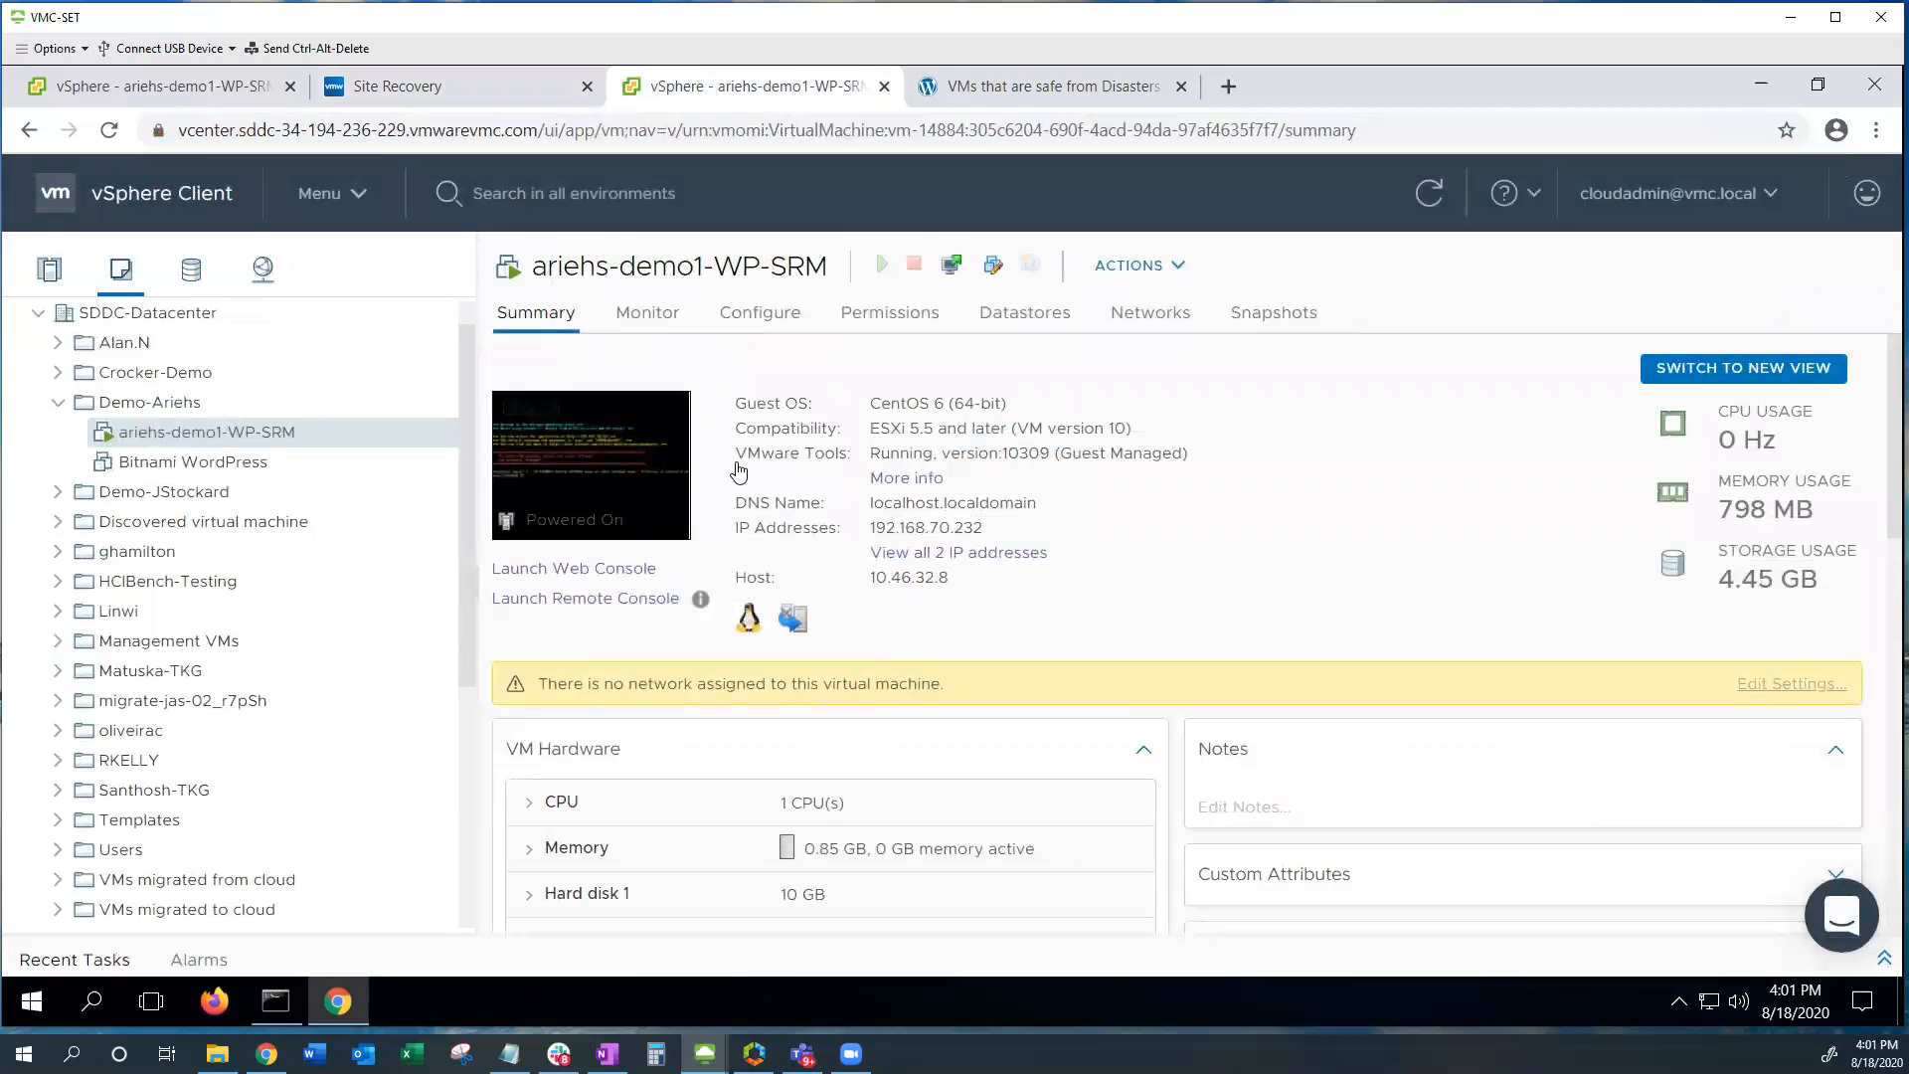
{"action": "left_click", "coordinate": [185, 88]}
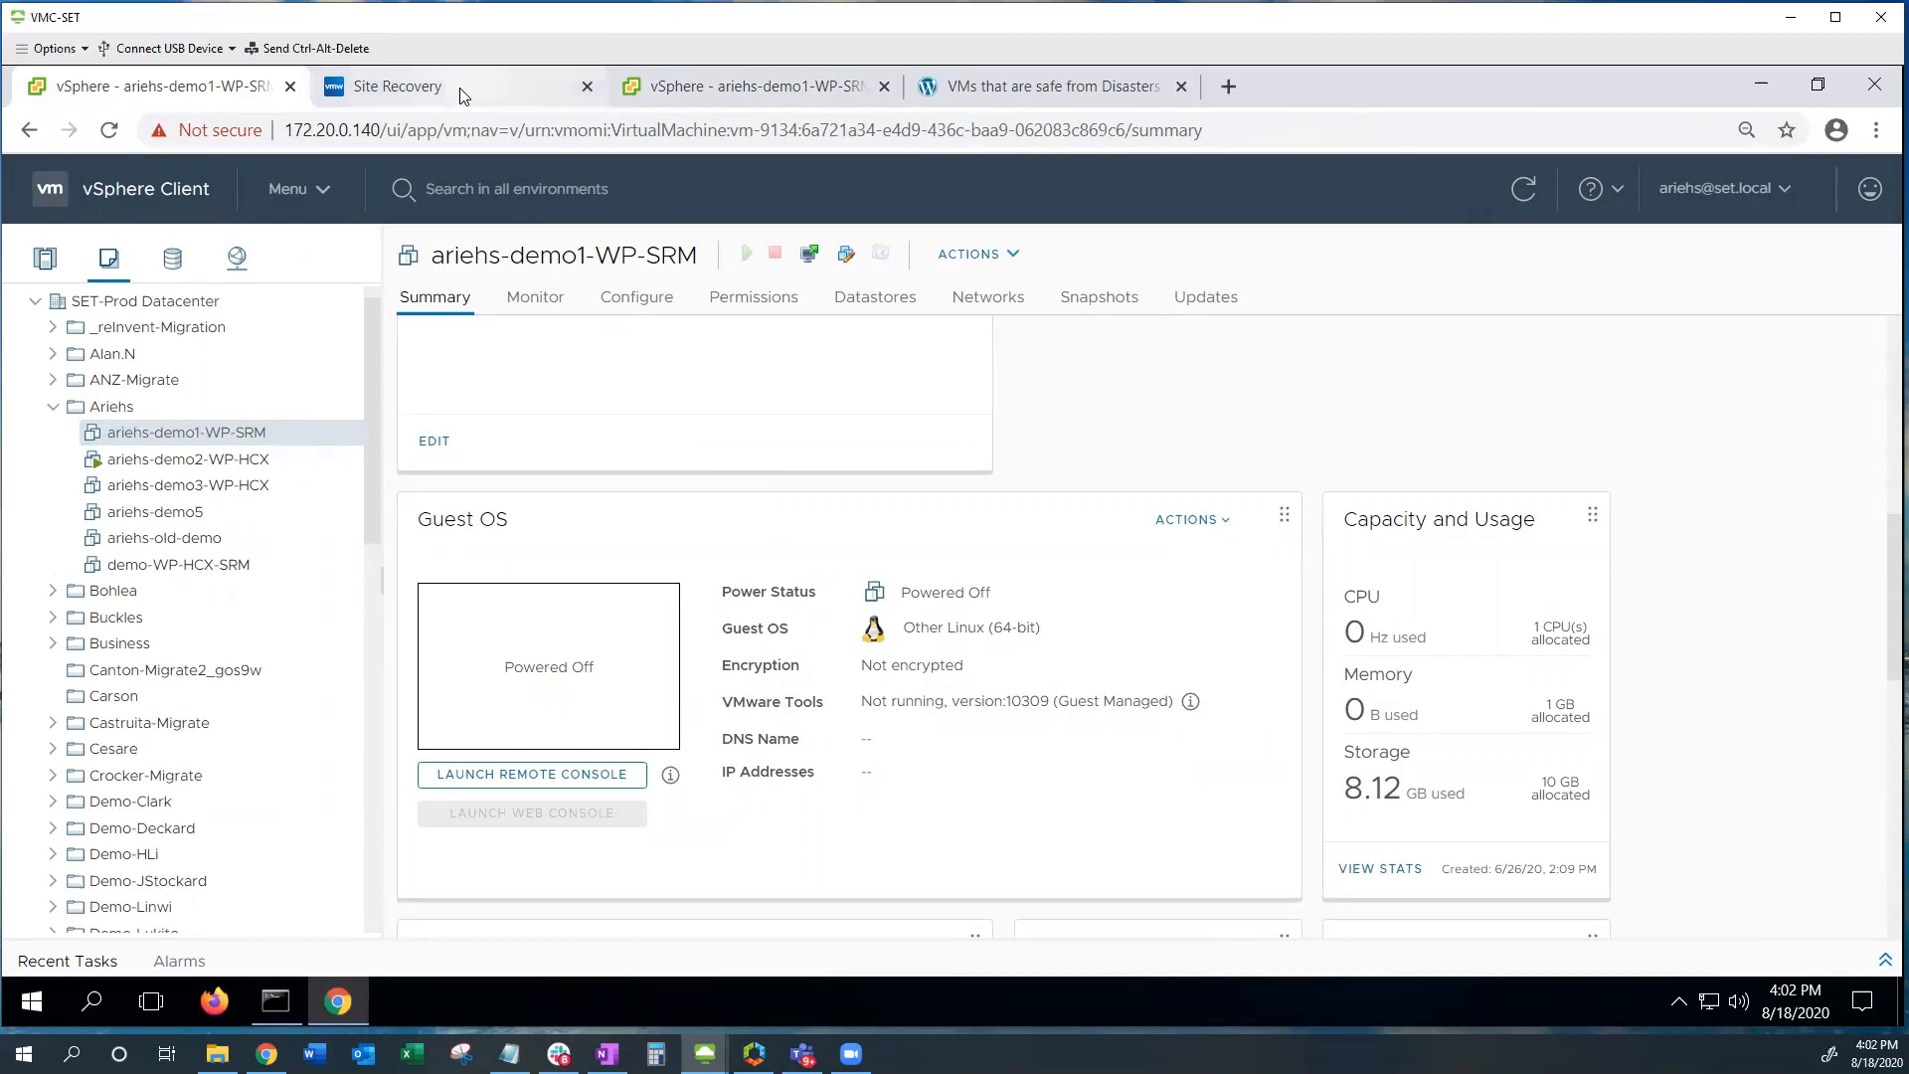
{"action": "key", "text": "ctrl+Tab"}
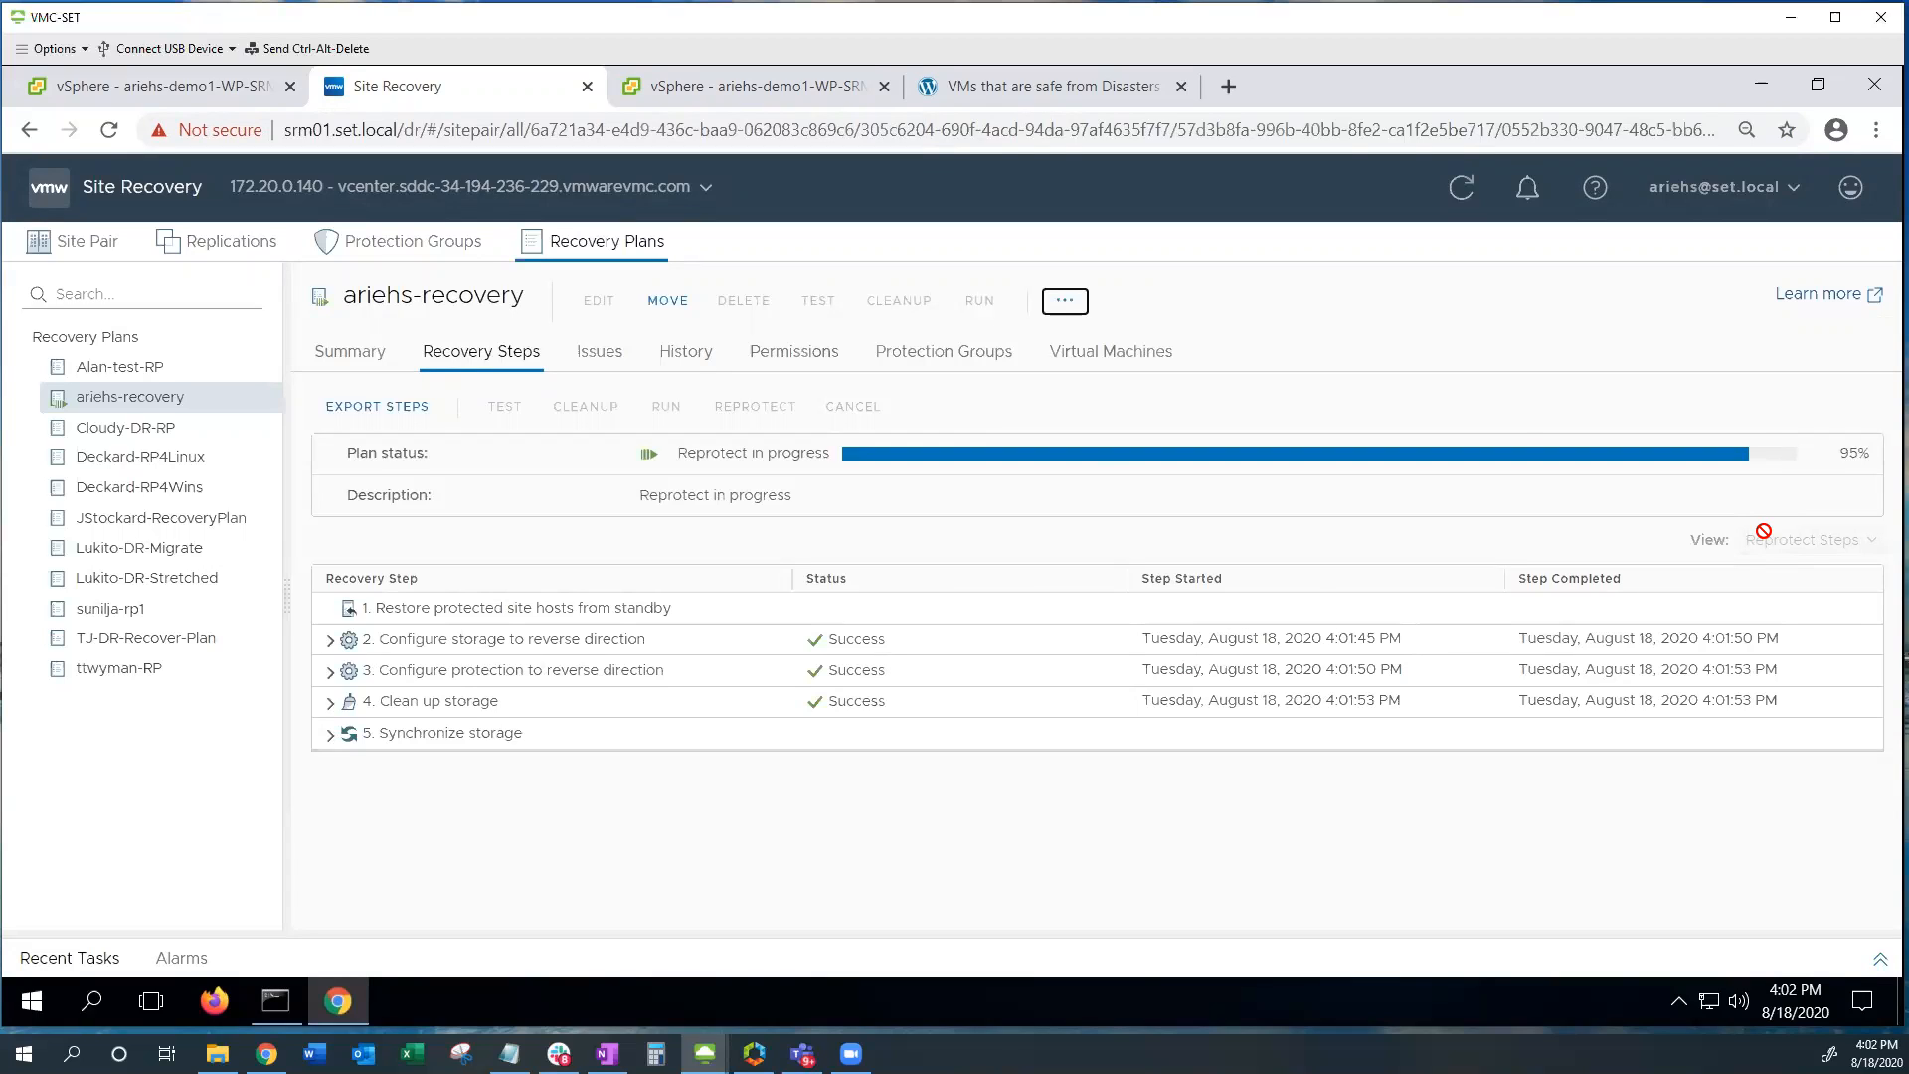
{"action": "left_click", "coordinate": [1460, 192]}
Step: Refresh the on-premises vCenter to examine ariehs-demo1-WP-SRM, compare it with the cloud VM, and return to the plan's reprotect progress
{"action": "left_click", "coordinate": [194, 87]}
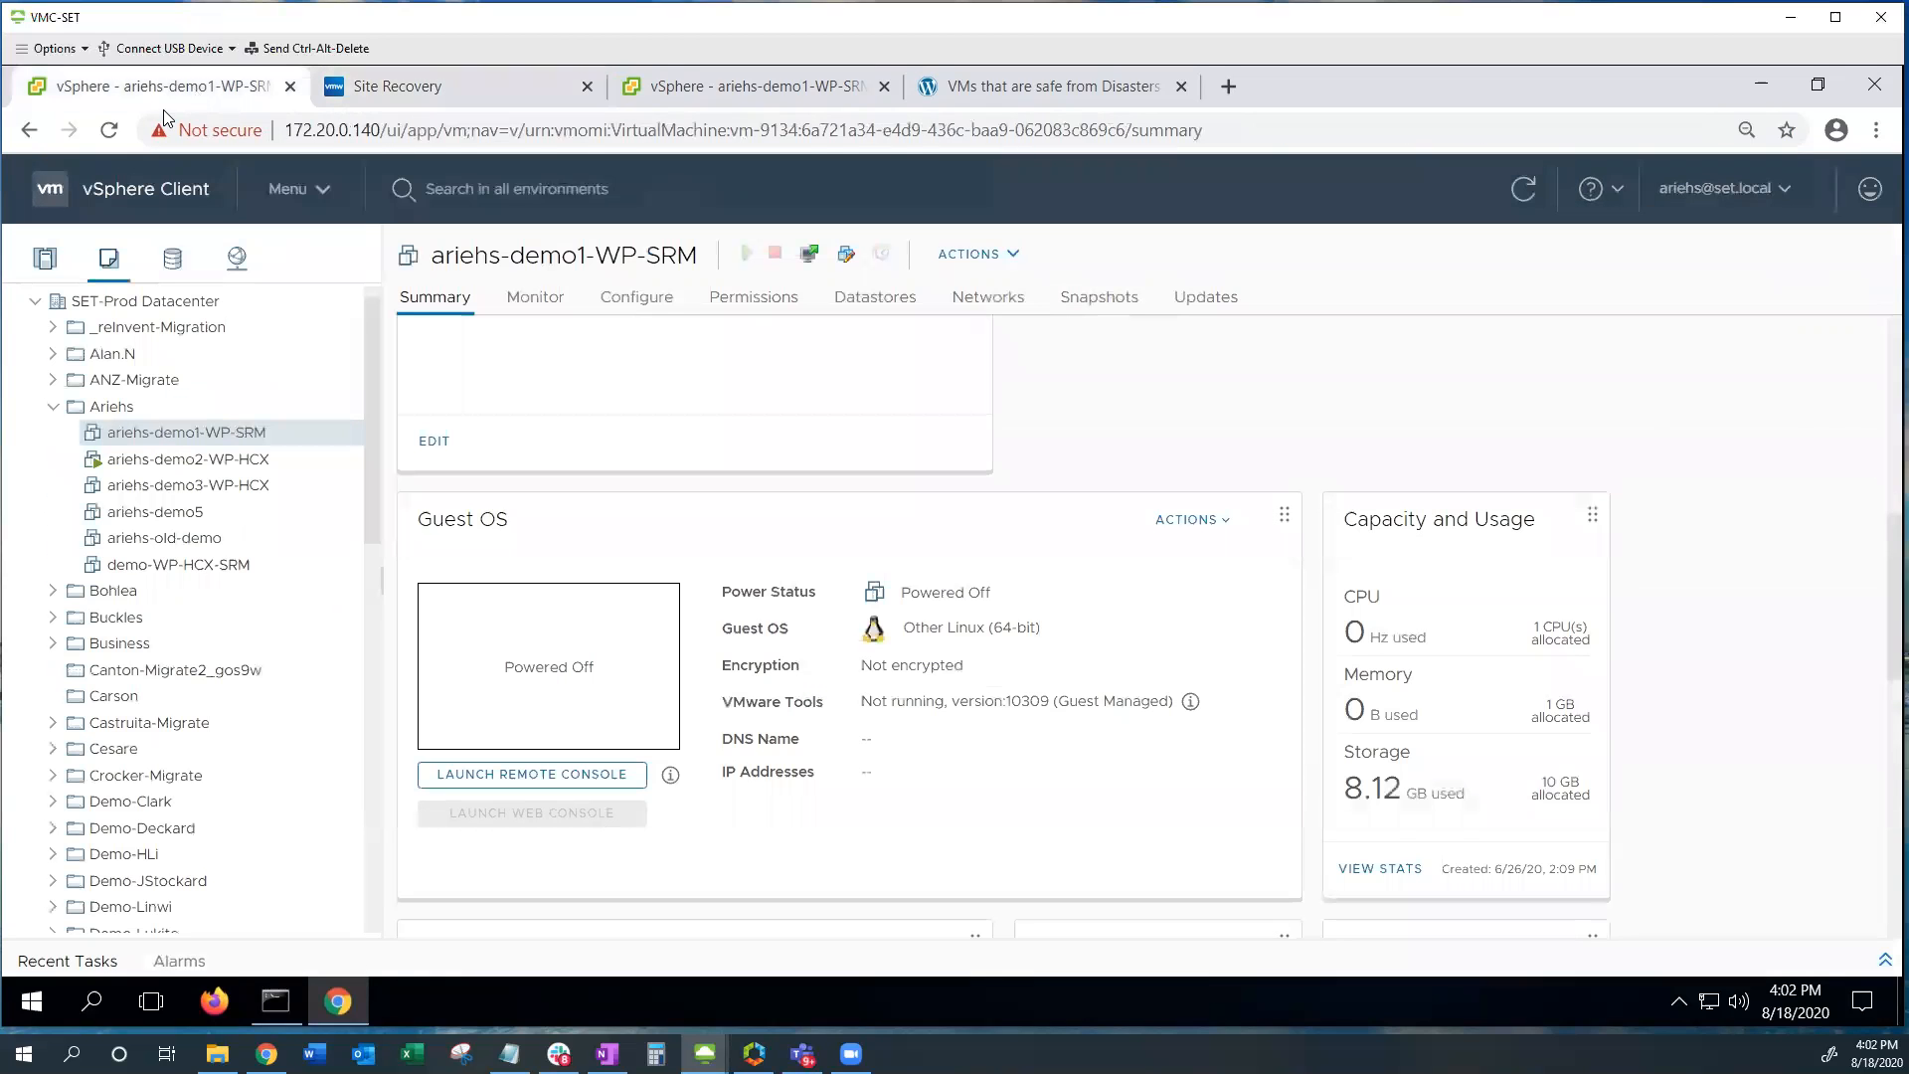
{"action": "left_click", "coordinate": [1519, 194]}
{"action": "left_click_drag", "start_coordinate": [372, 382], "coordinate": [374, 346]}
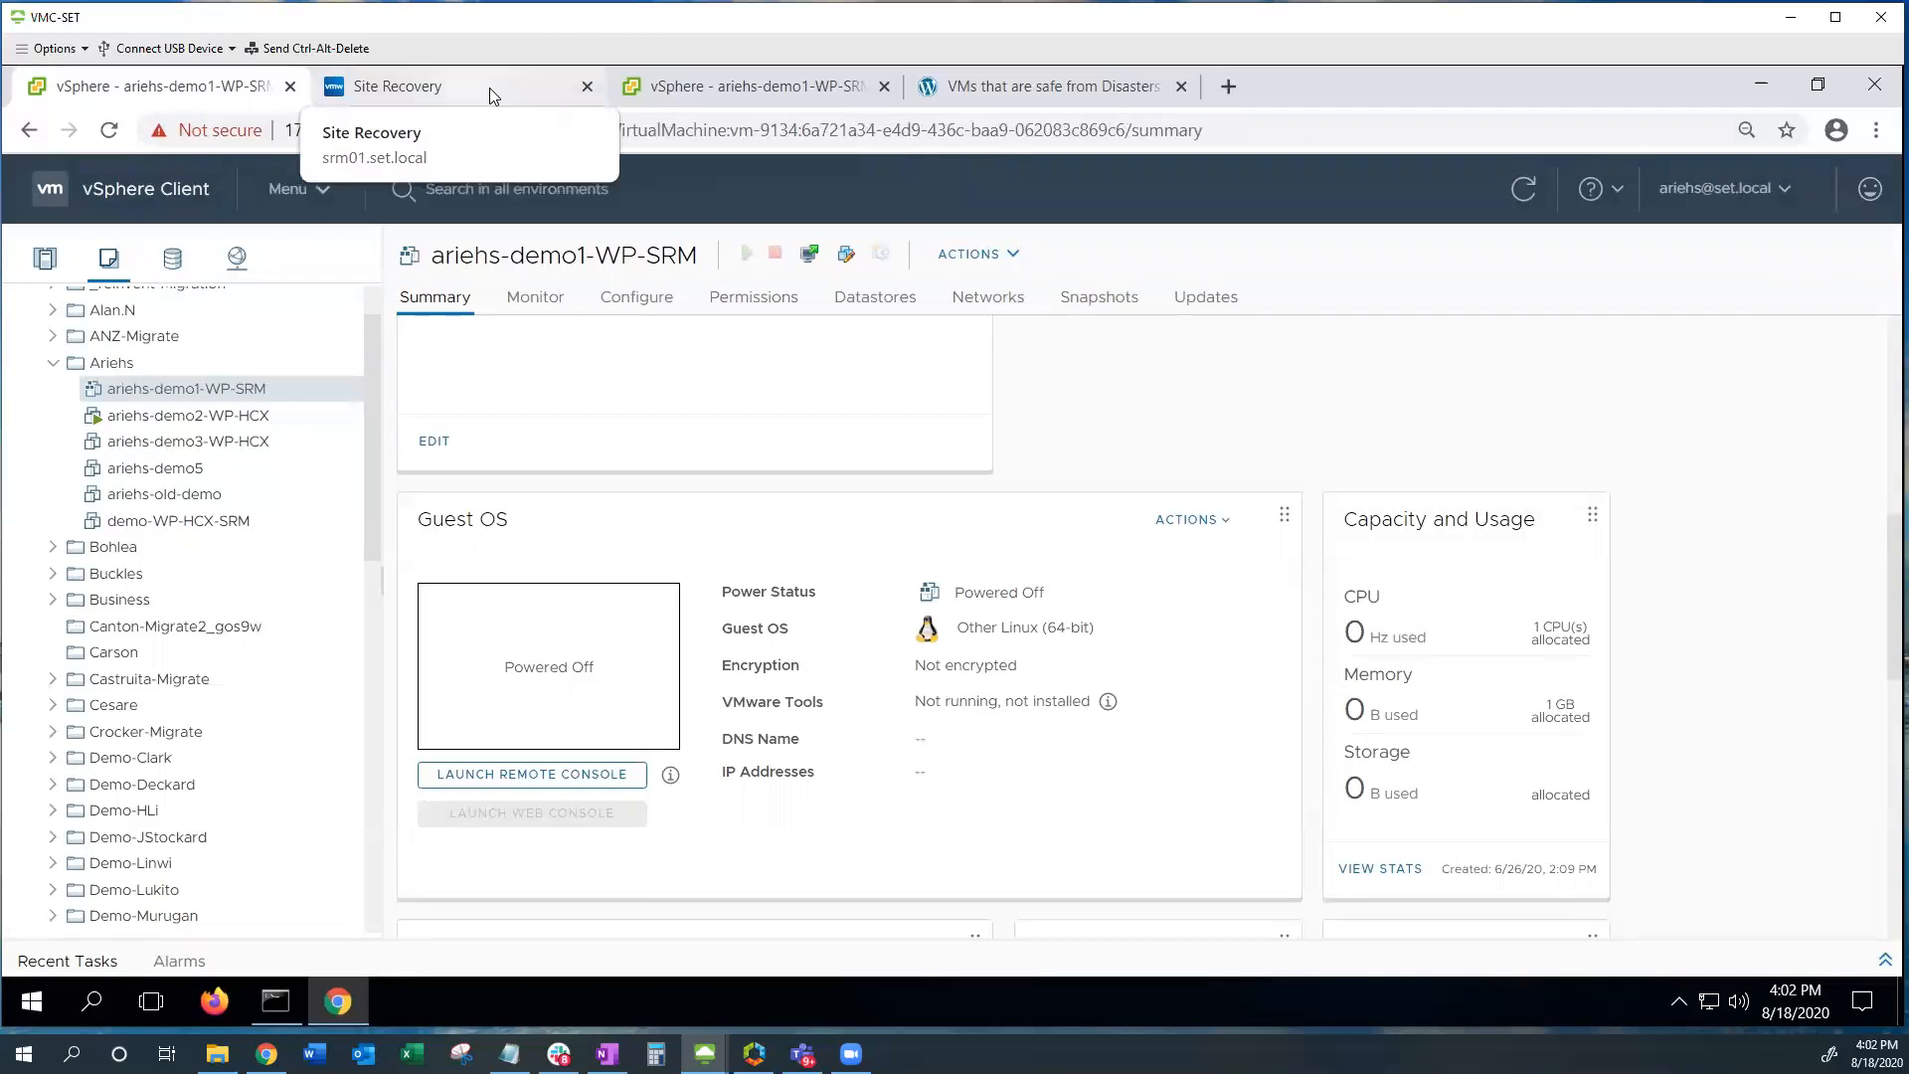
{"action": "left_click", "coordinate": [772, 83]}
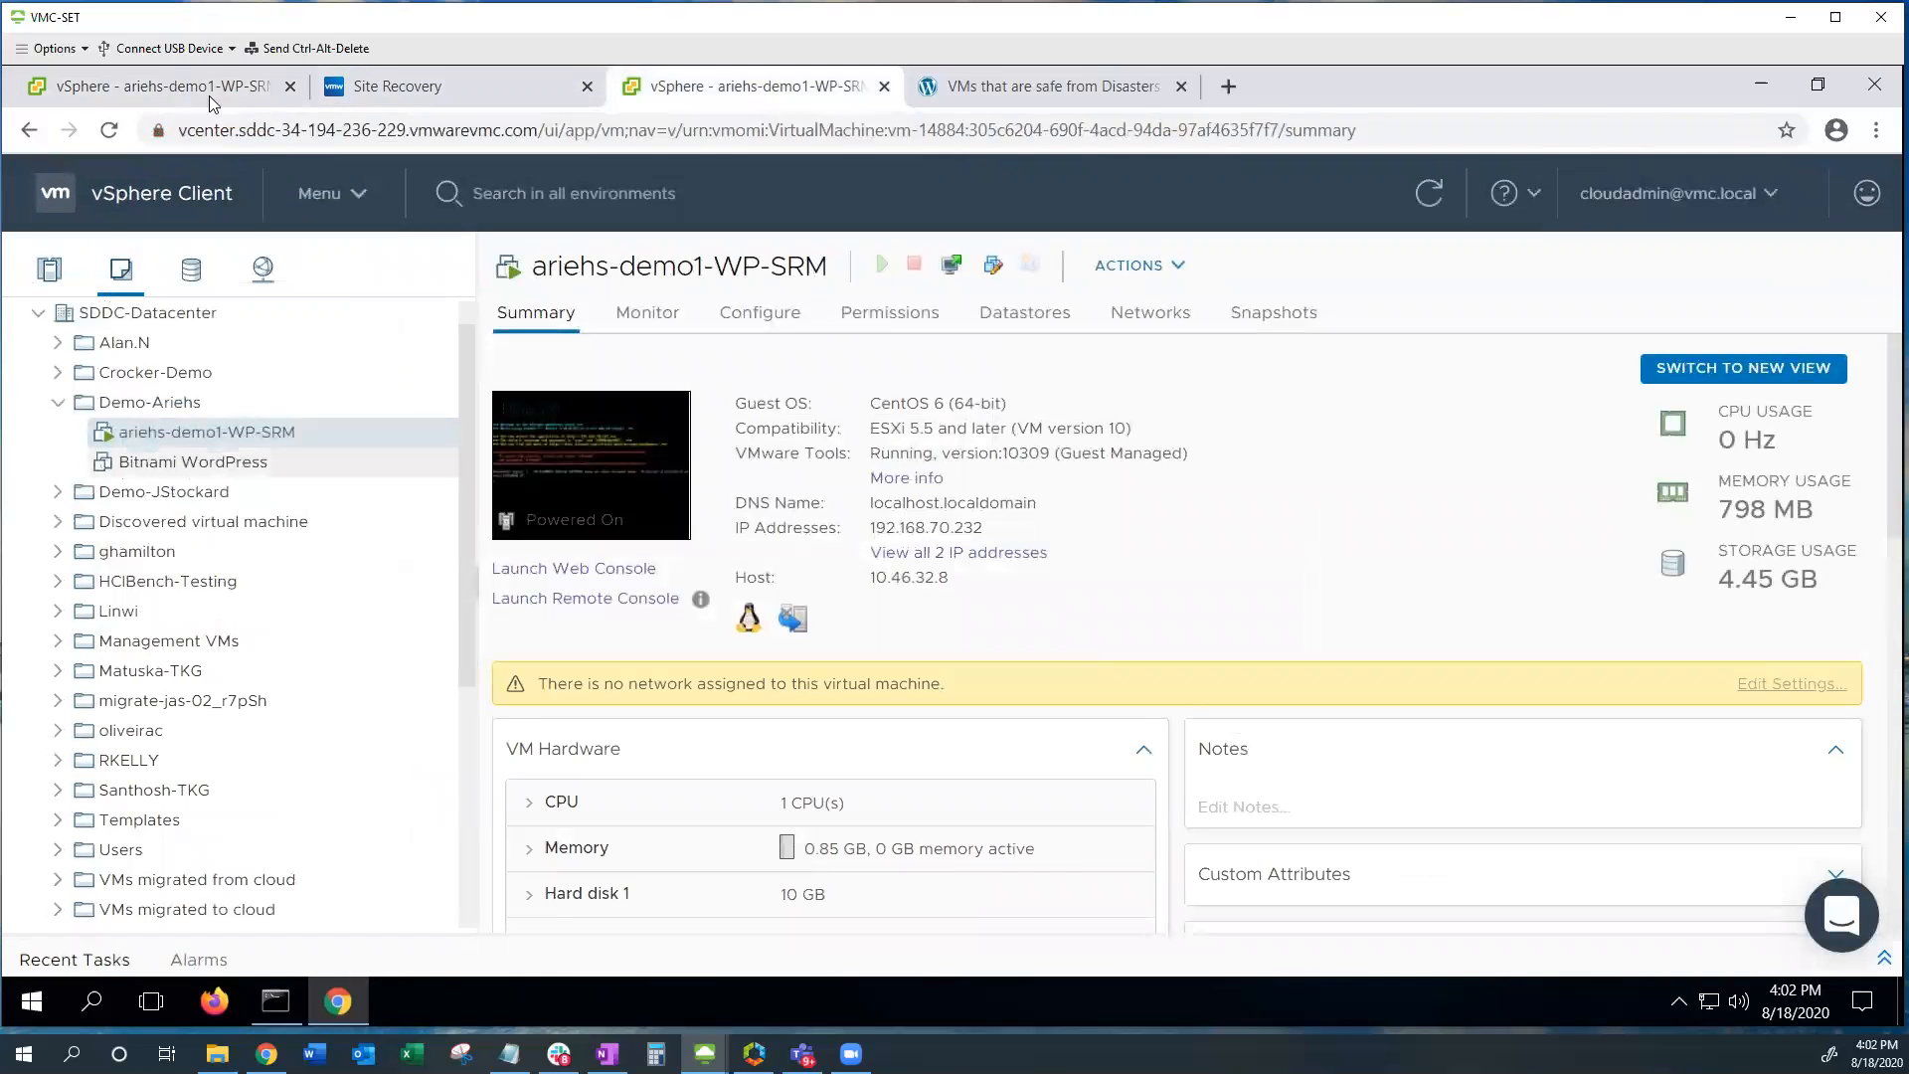
{"action": "left_click", "coordinate": [437, 89]}
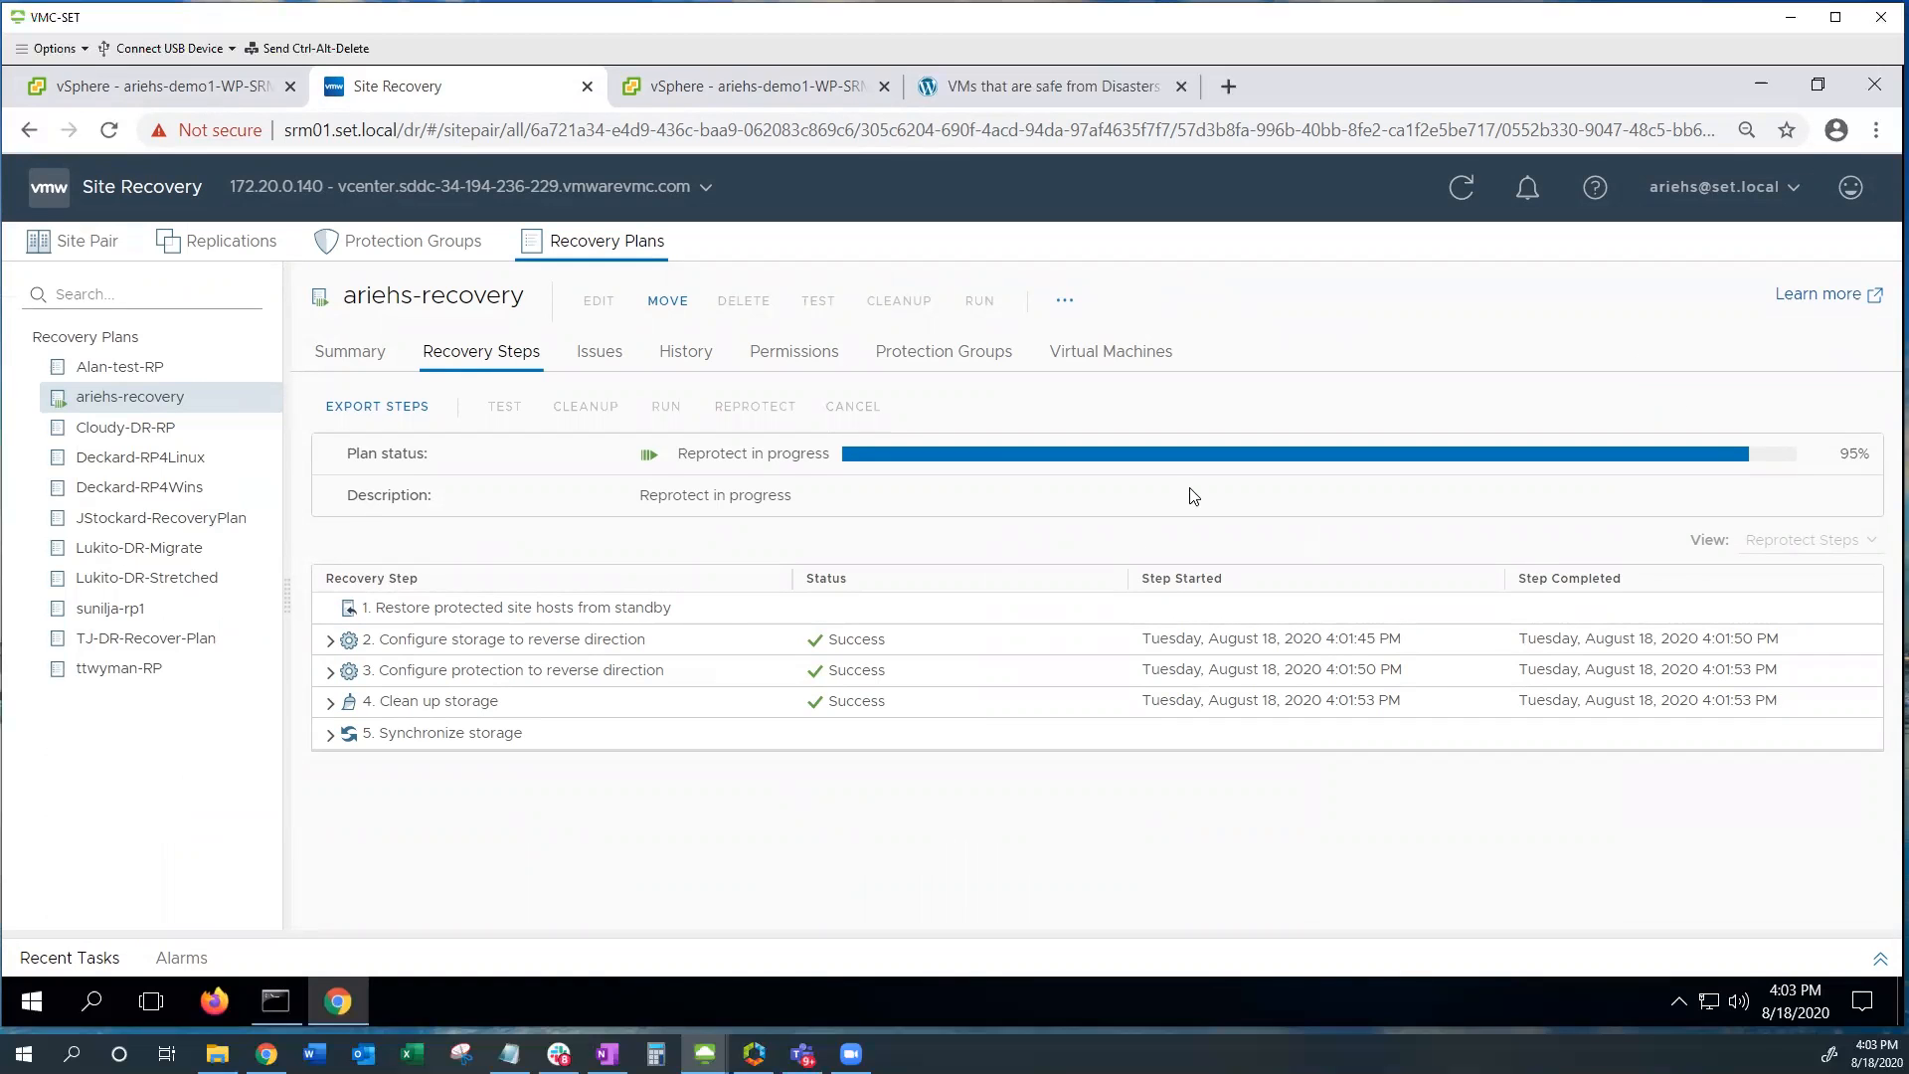
{"action": "left_click", "coordinate": [733, 91]}
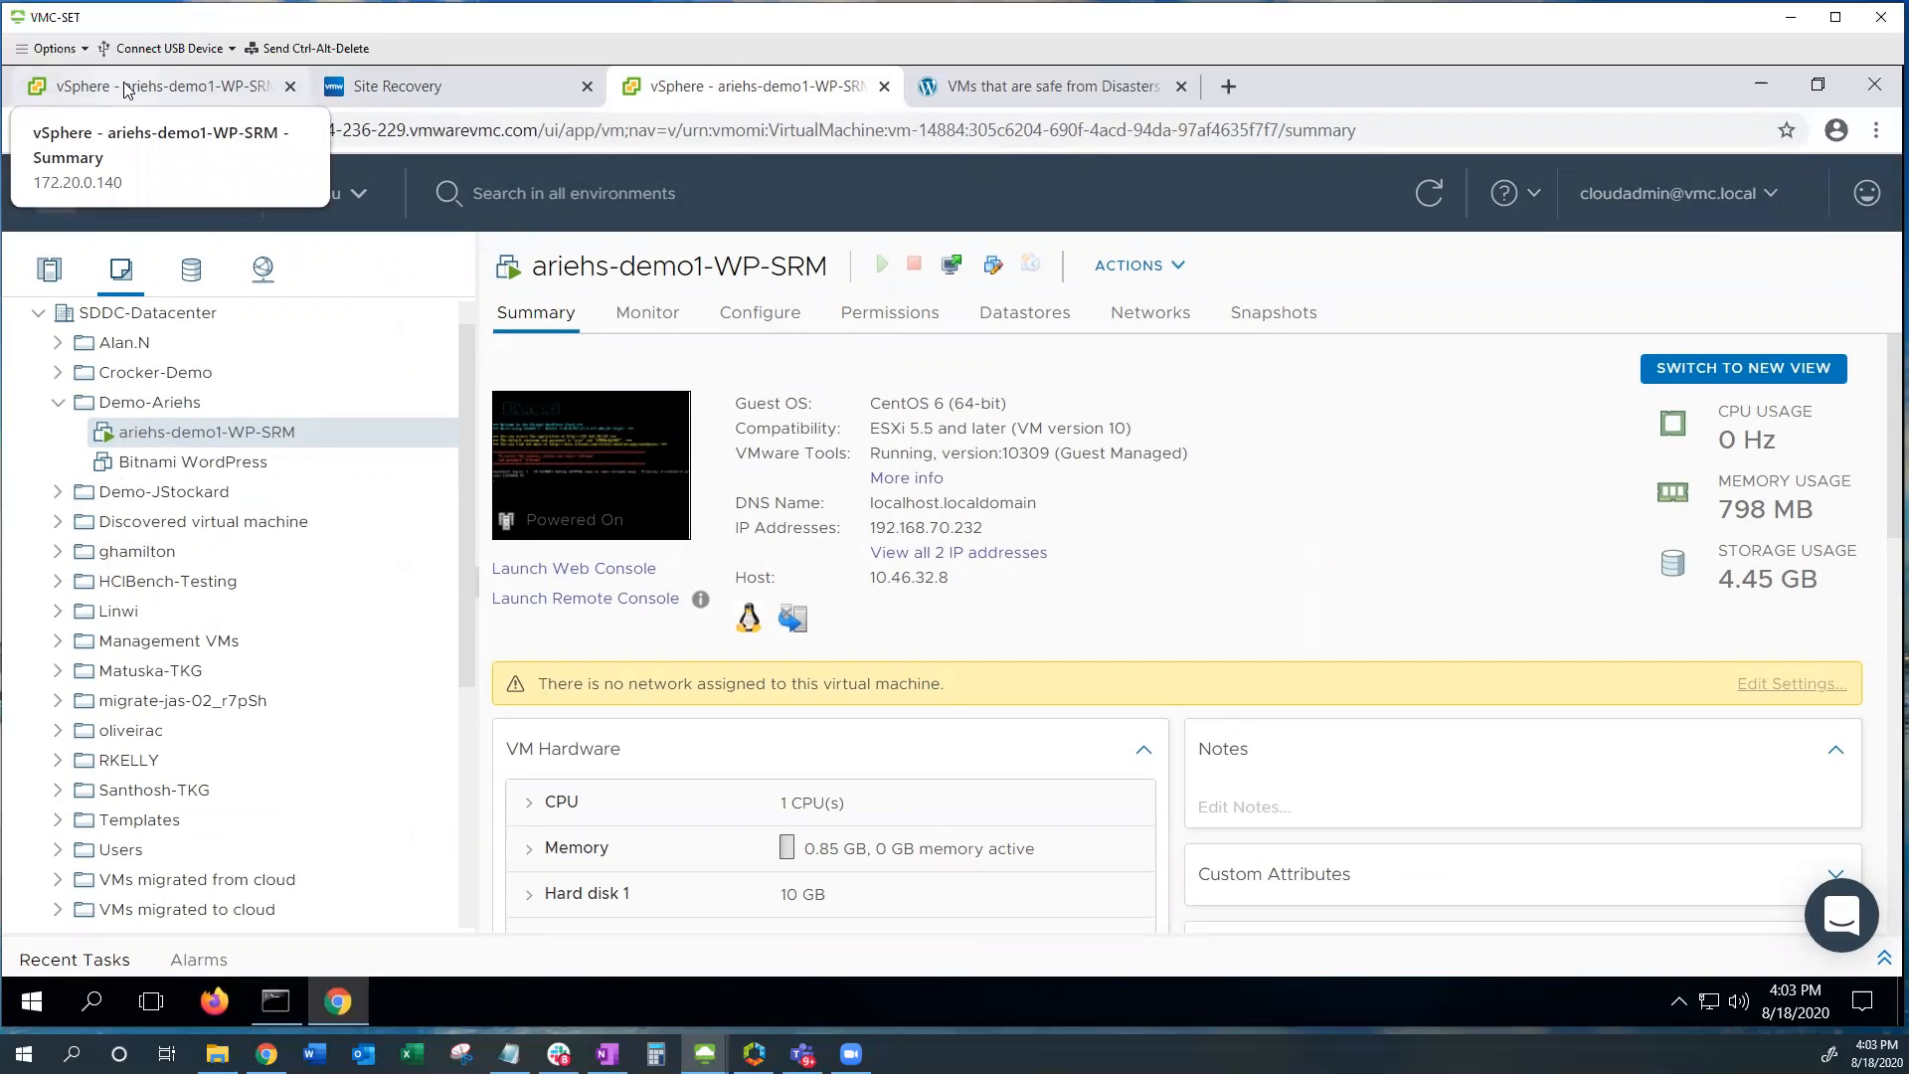
{"action": "left_click", "coordinate": [457, 85]}
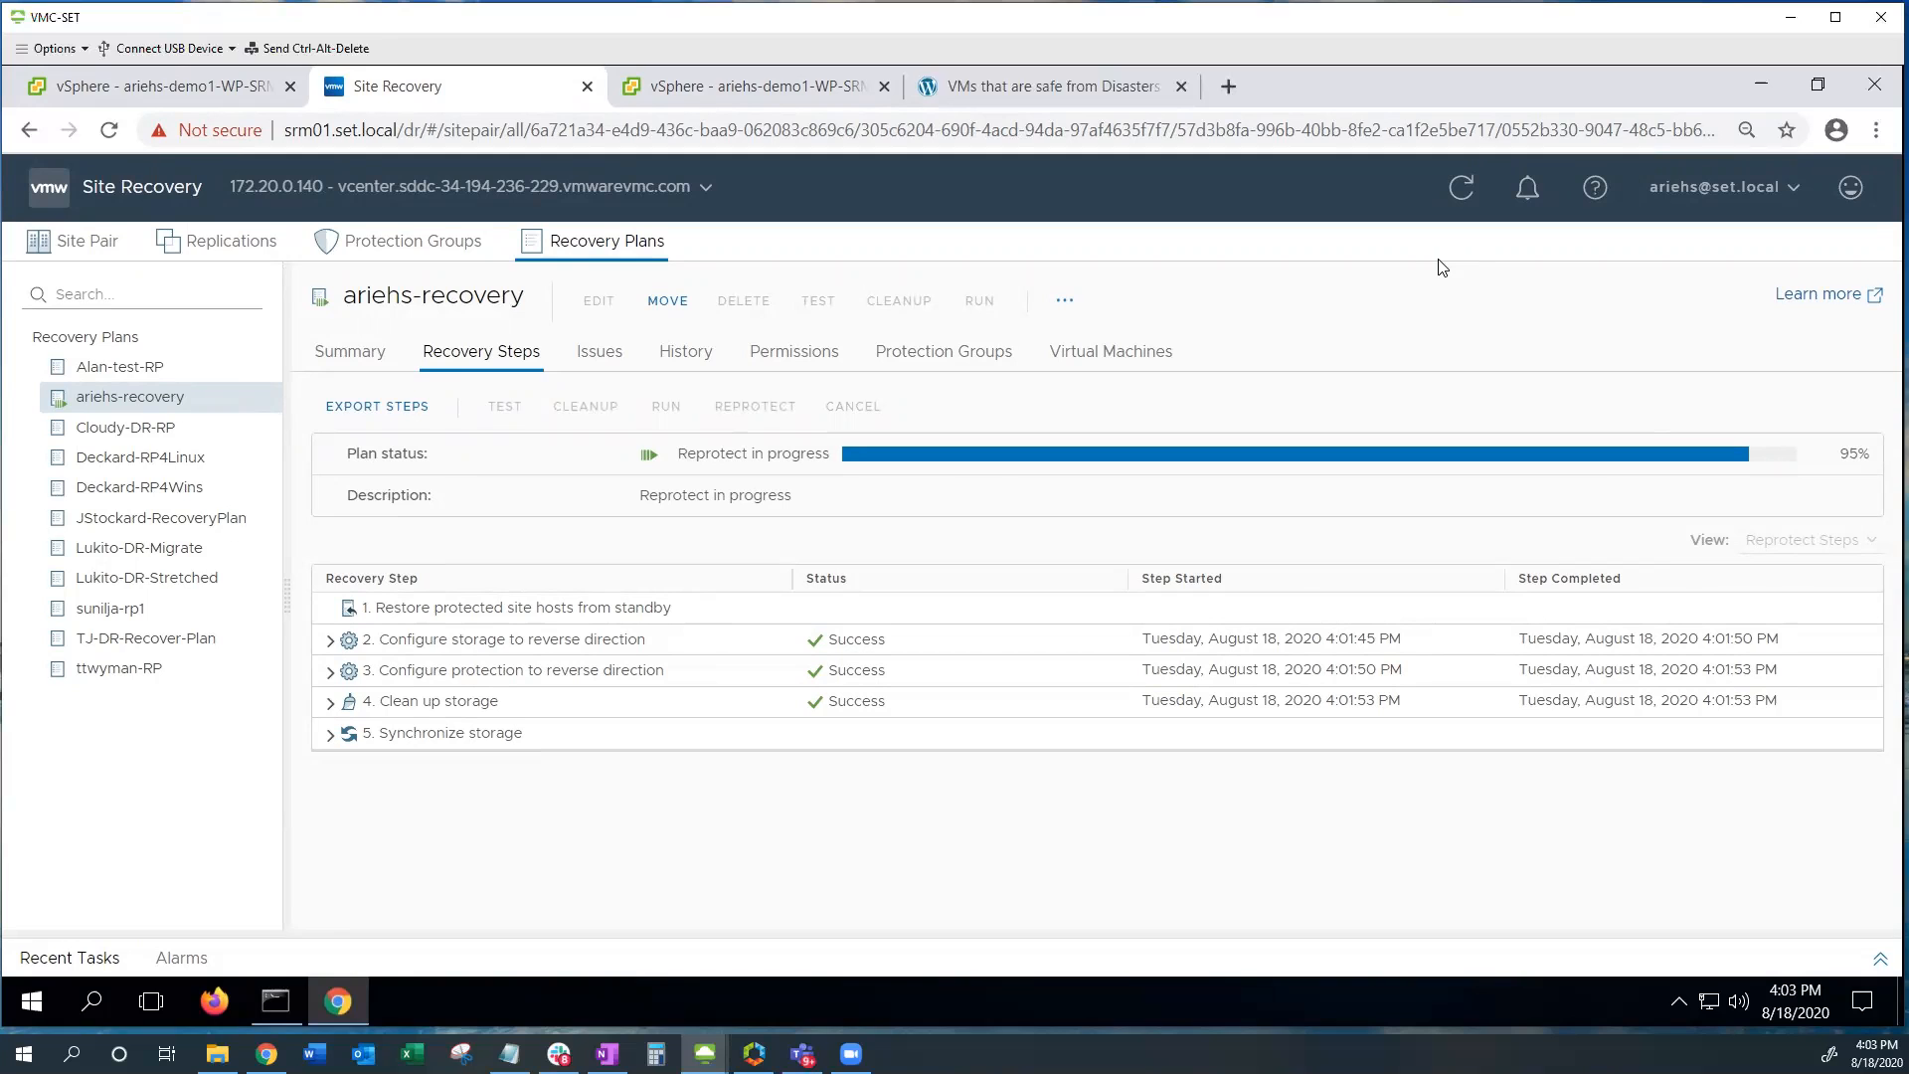
Step: Export the ariehs-recovery plan's run history as a Web Page (*.html) report and open it in a new browser tab
{"action": "left_click", "coordinate": [686, 364]}
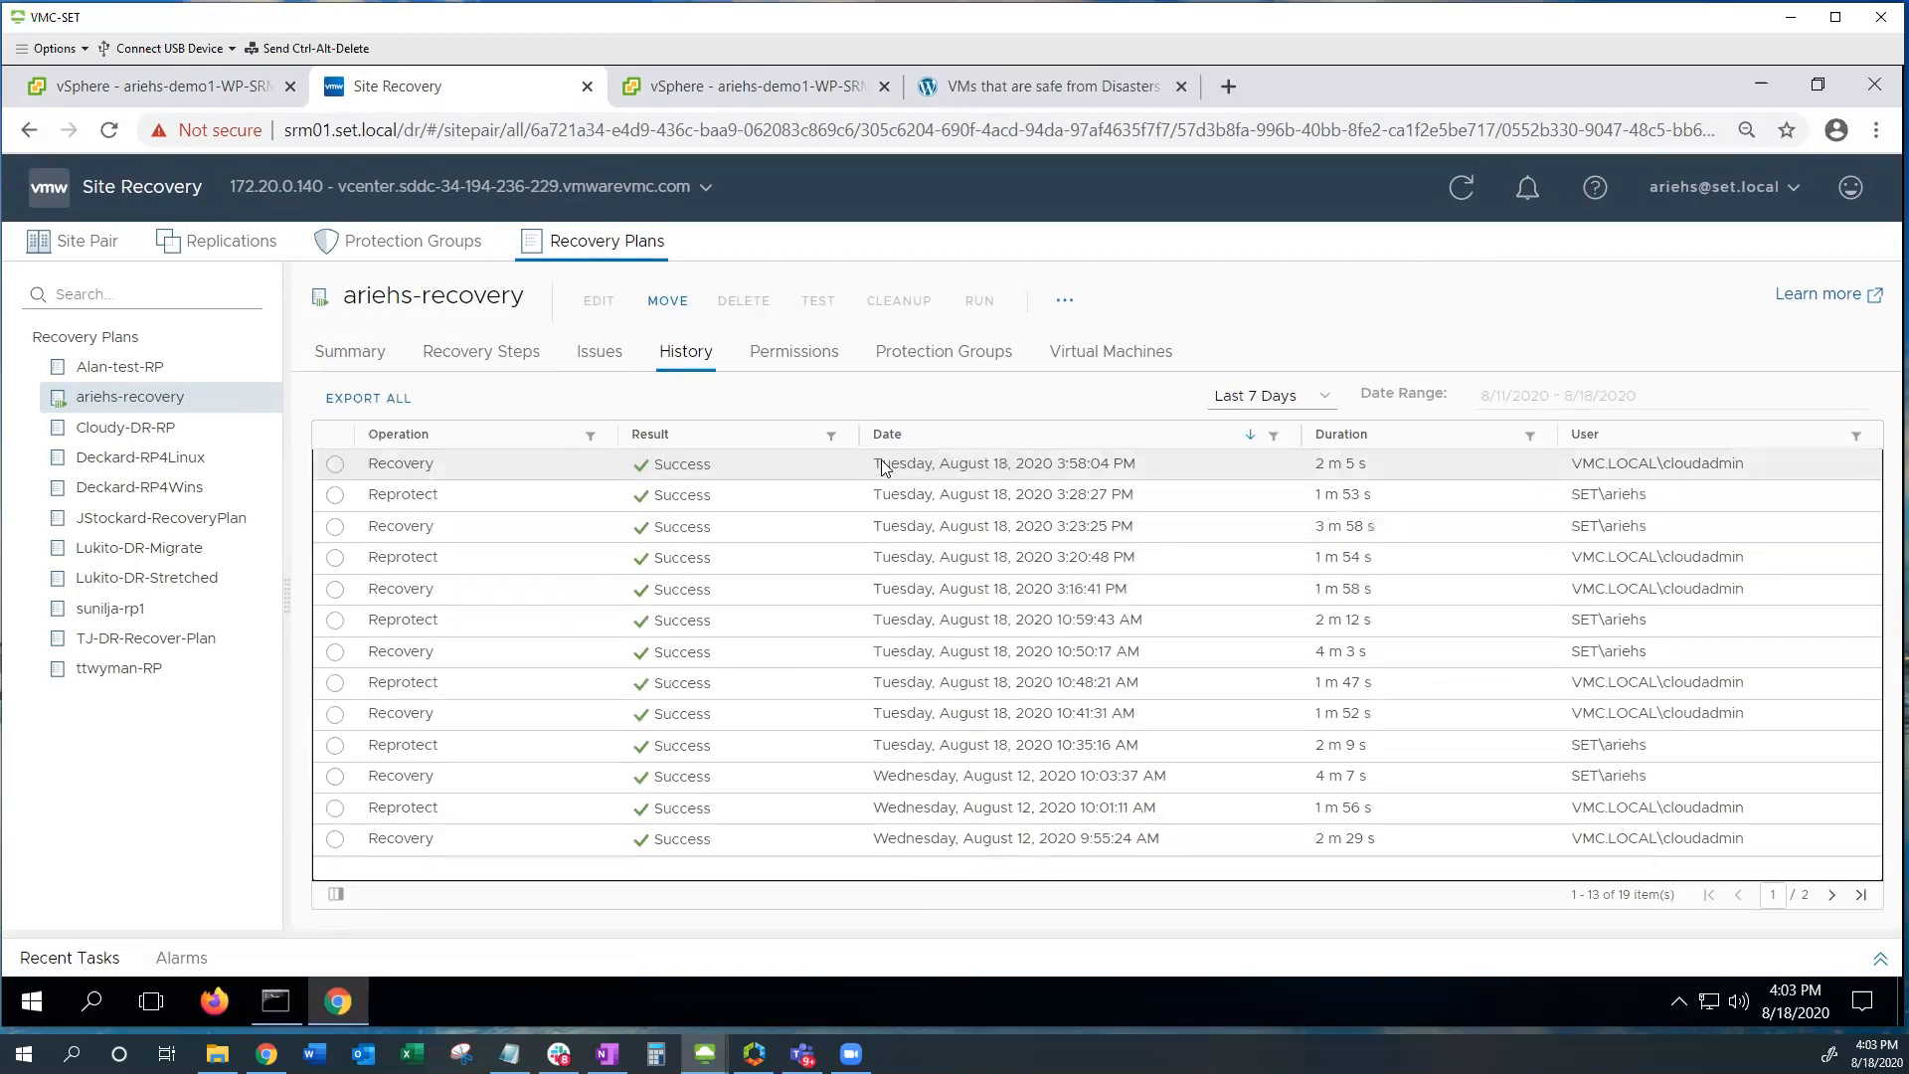
{"action": "left_click_drag", "start_coordinate": [875, 462], "coordinate": [1128, 459]}
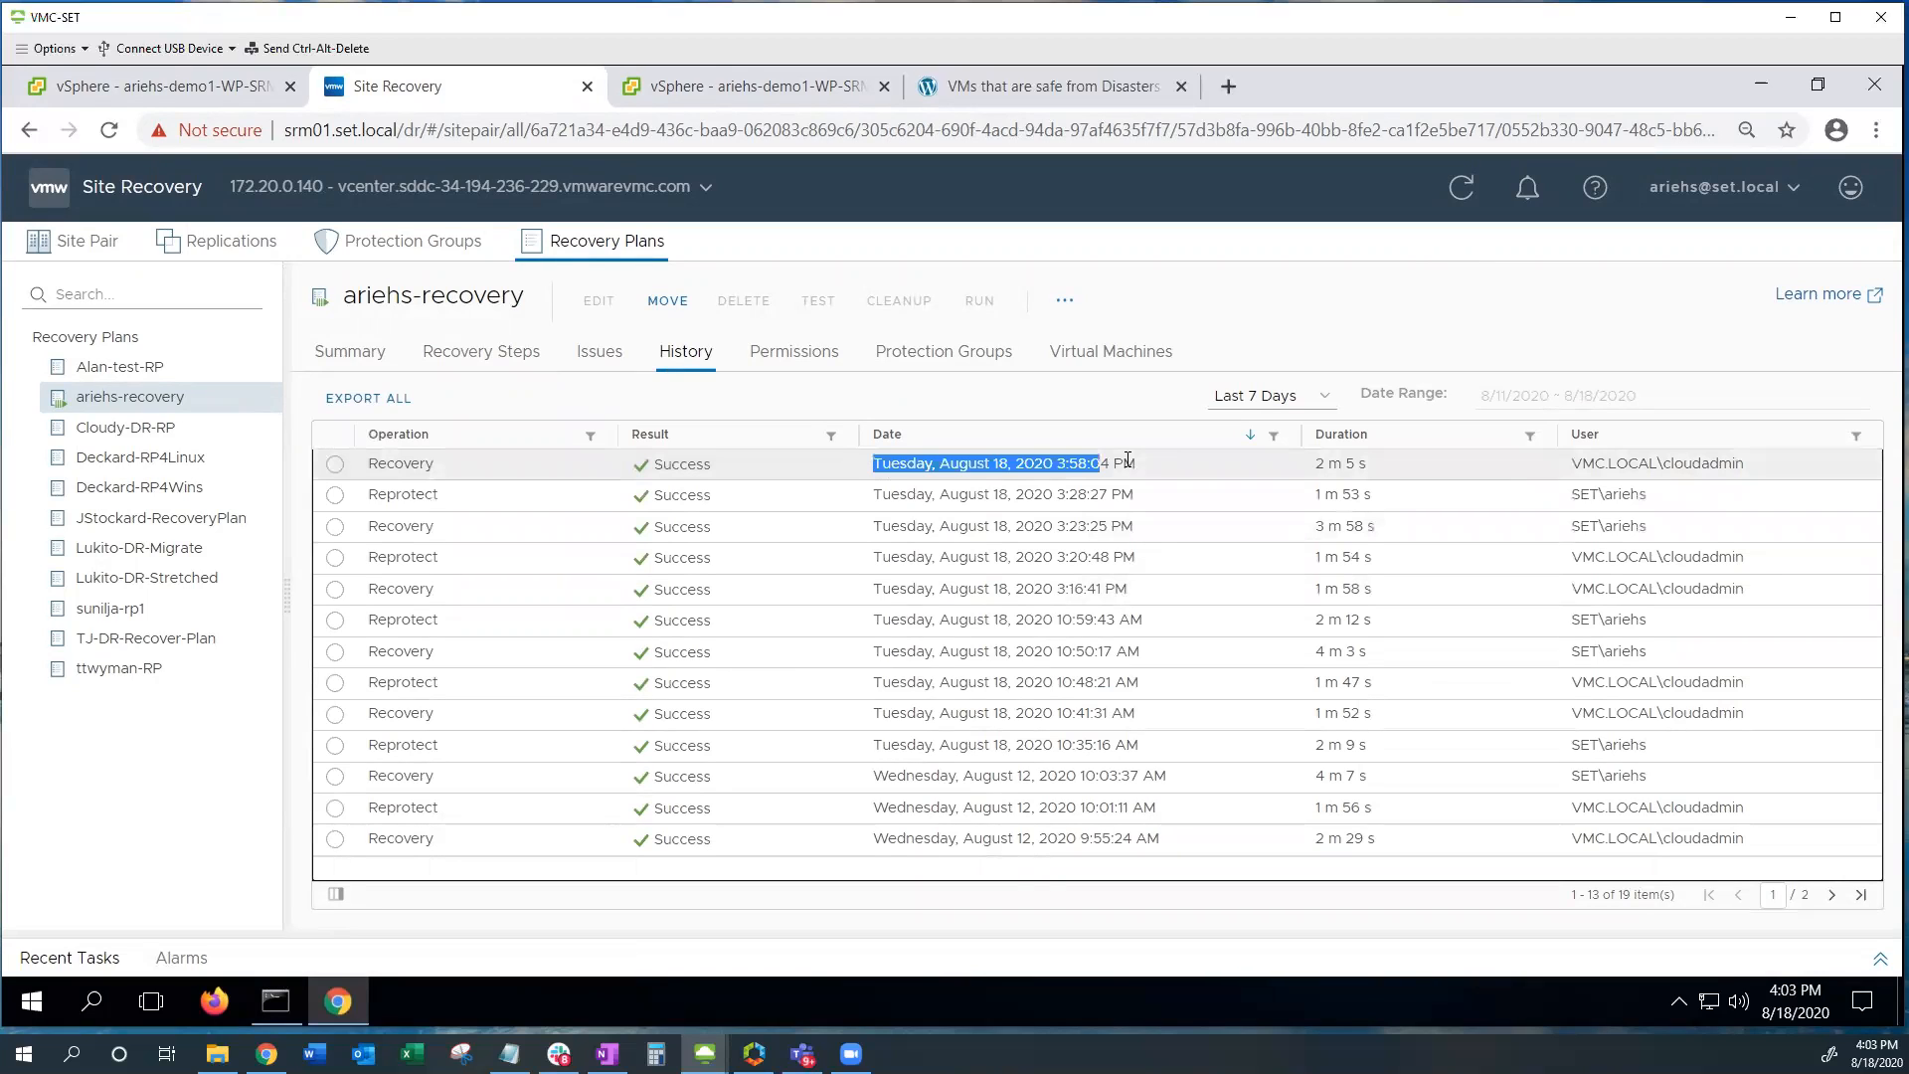
{"action": "left_click", "coordinate": [921, 460]}
{"action": "left_click", "coordinate": [356, 404]}
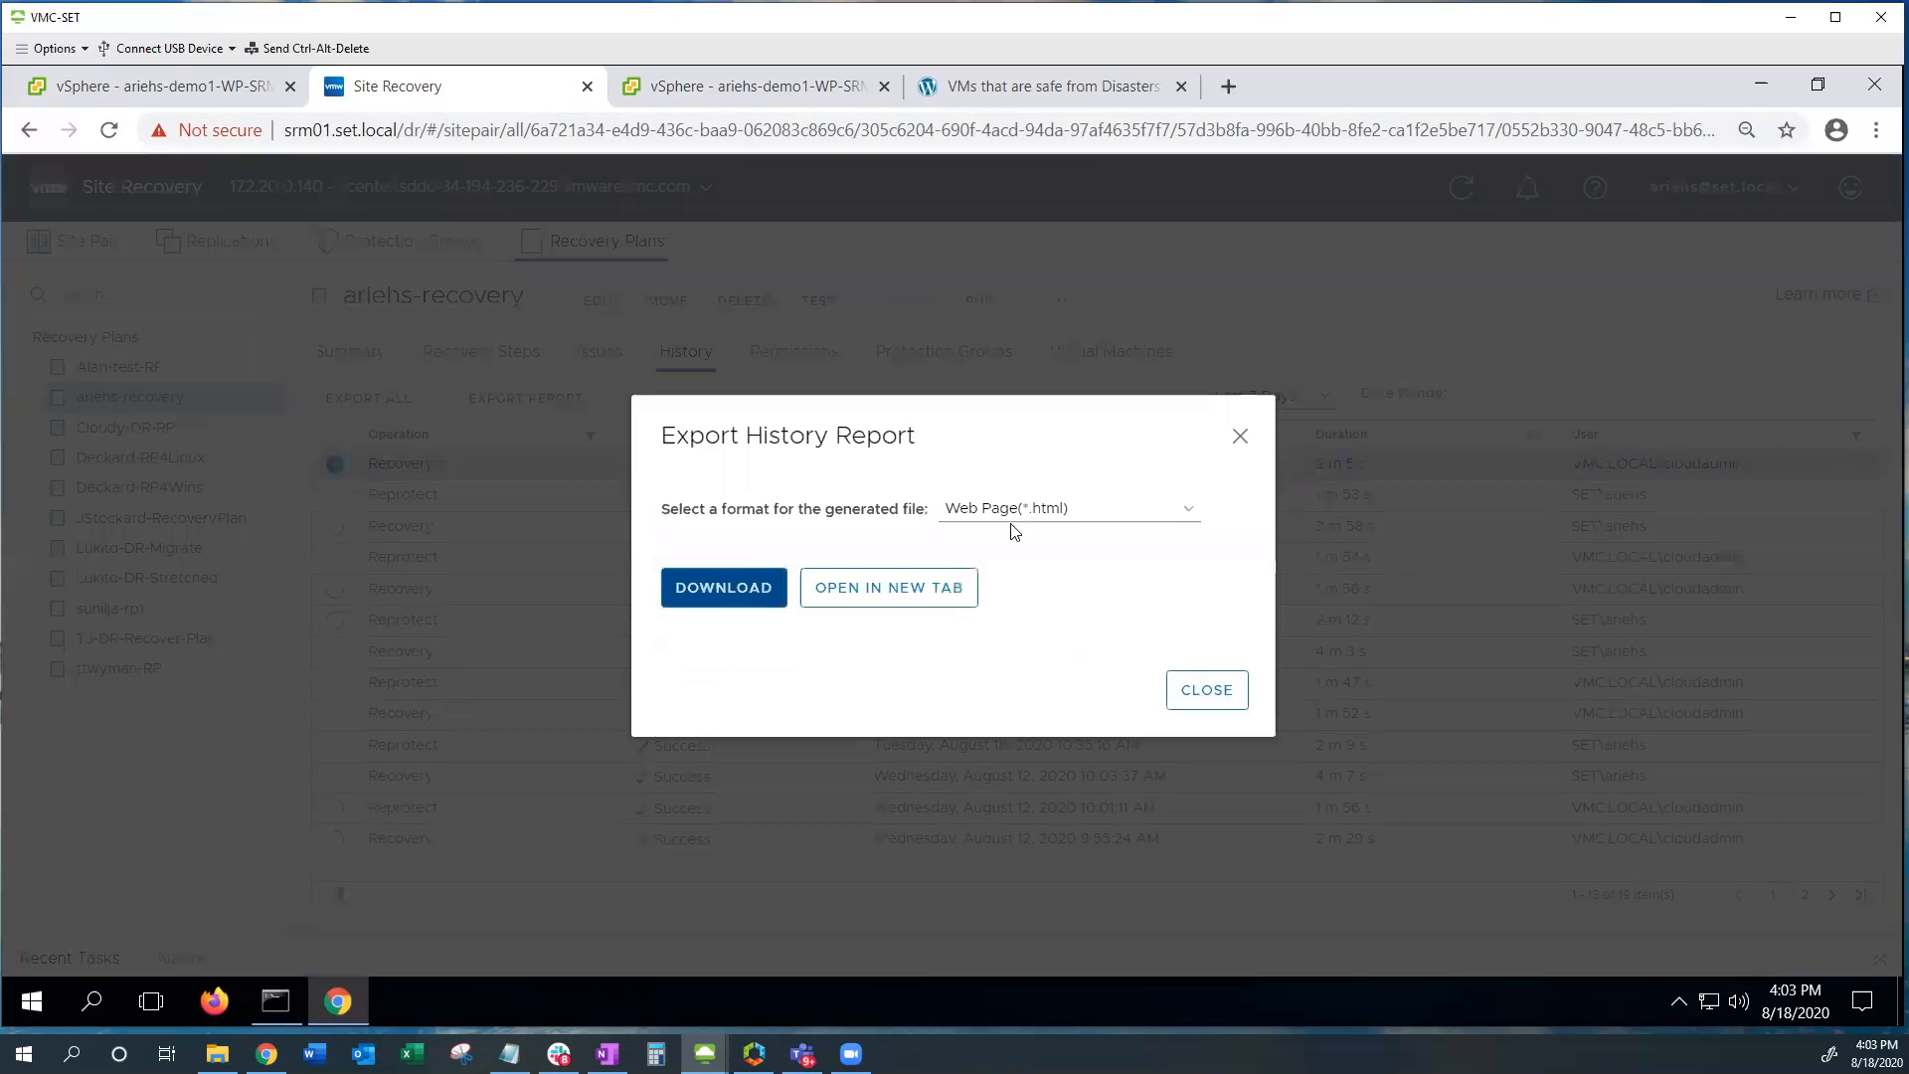
{"action": "left_click", "coordinate": [729, 594]}
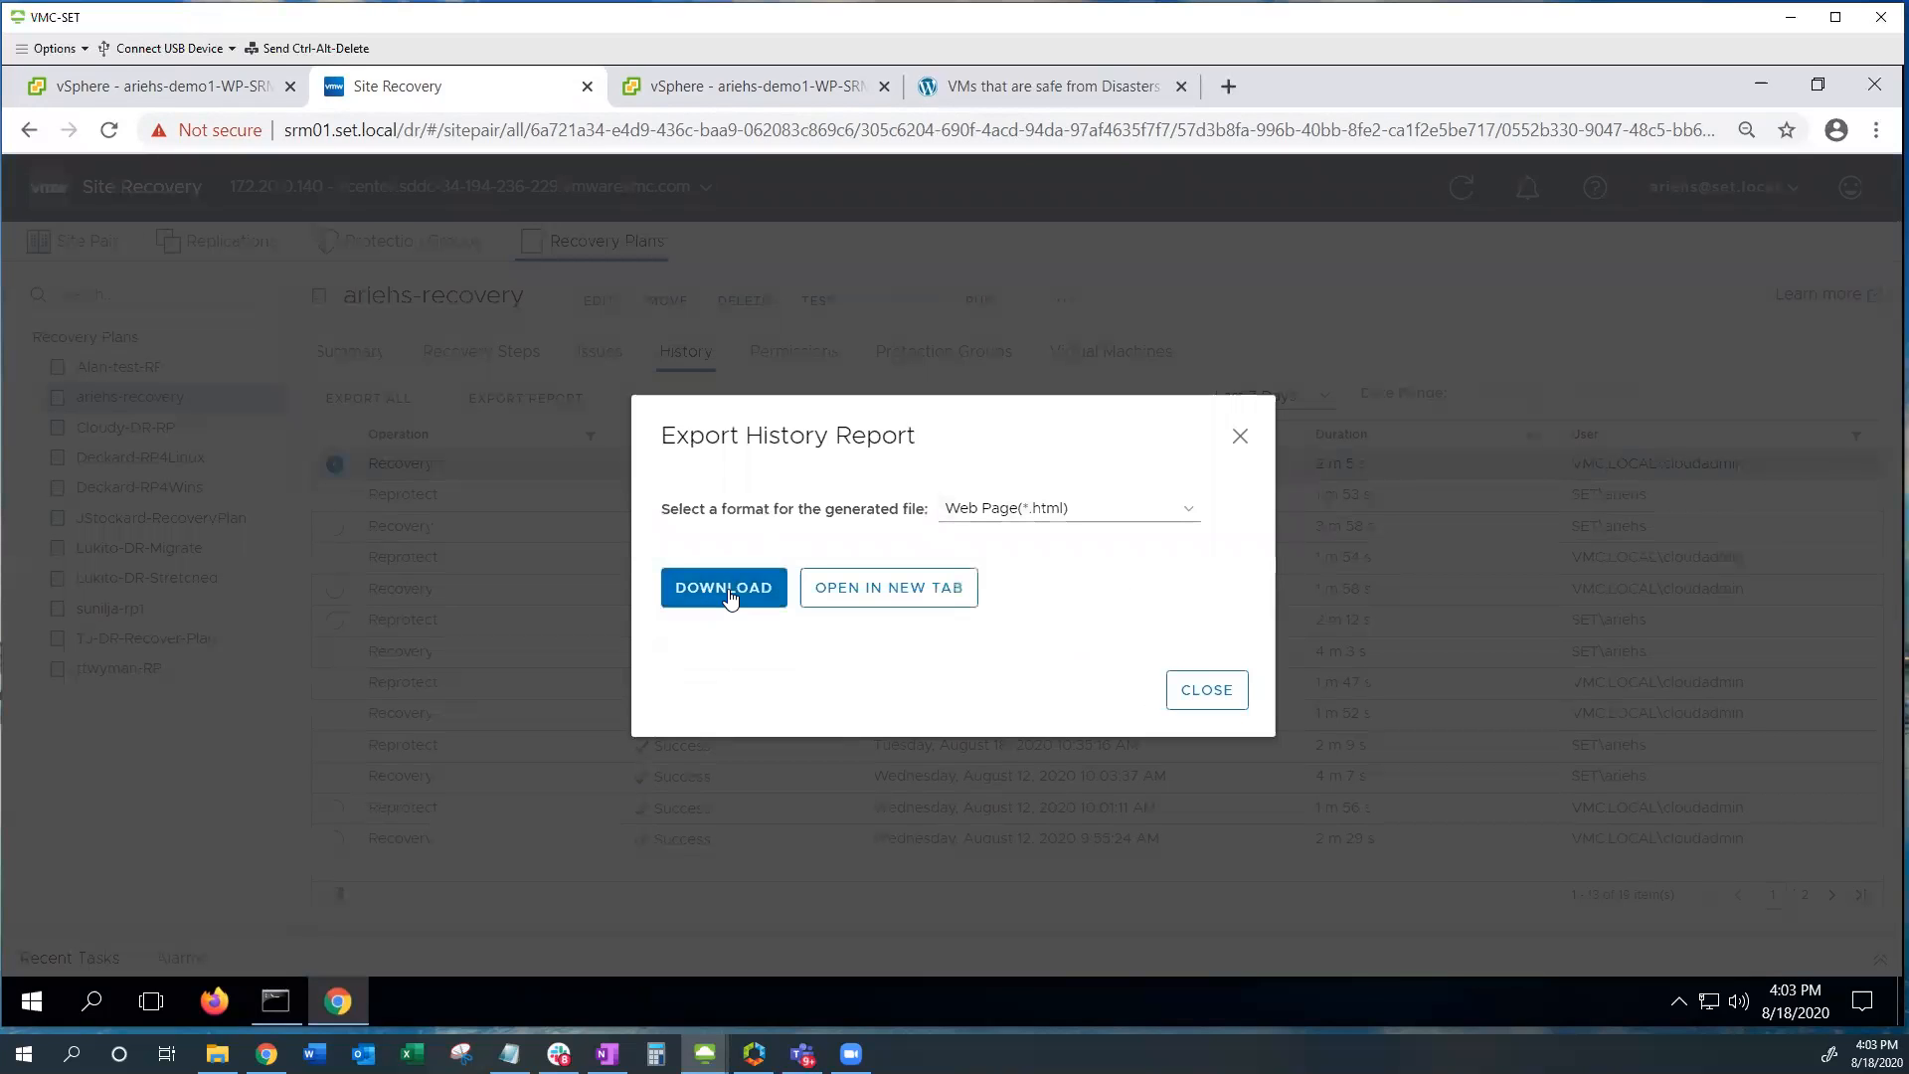
{"action": "left_click", "coordinate": [729, 595]}
{"action": "left_click", "coordinate": [839, 595]}
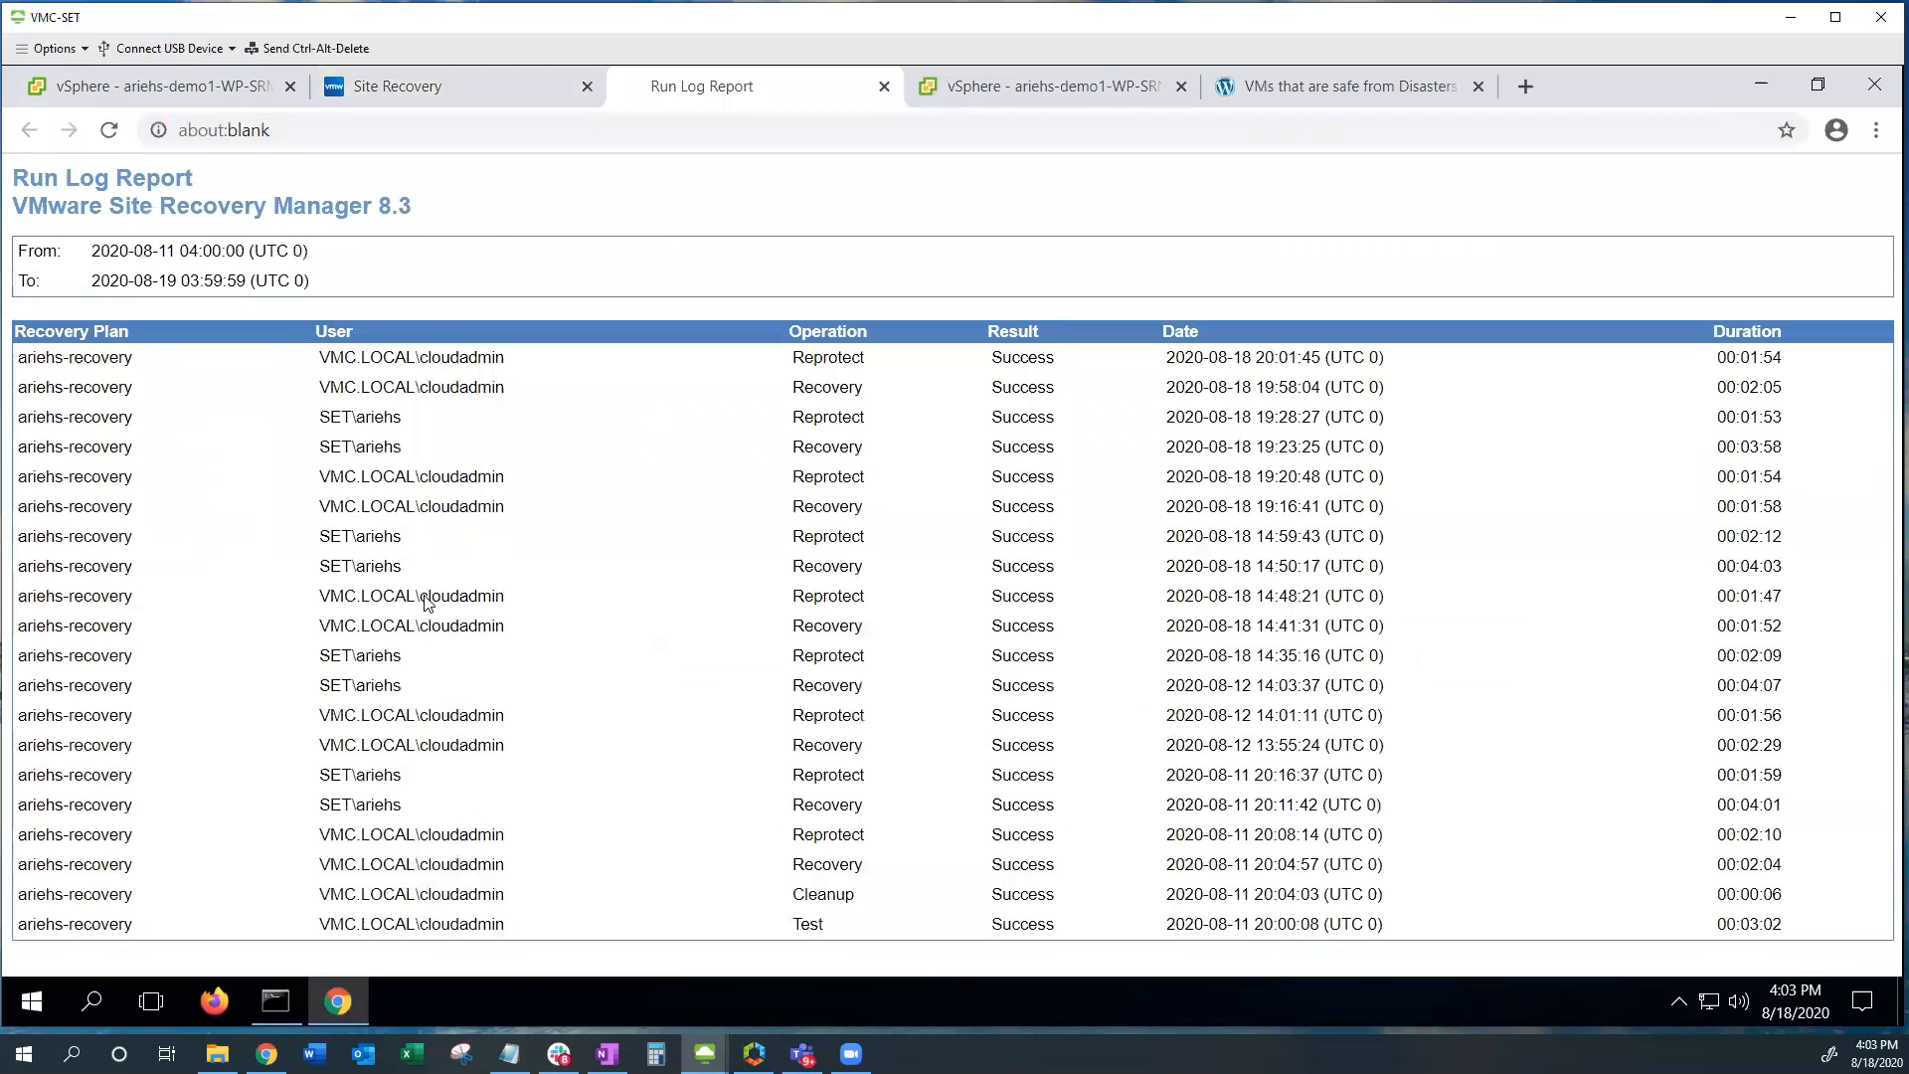
Step: Highlight the newest reprotect and recovery entries in the run log report, close the report, and return to the plan's recovery steps
{"action": "left_click", "coordinate": [18, 358]}
{"action": "left_click", "coordinate": [1135, 393], "text": "shift"}
{"action": "left_click_drag", "start_coordinate": [1135, 394], "coordinate": [1821, 388]}
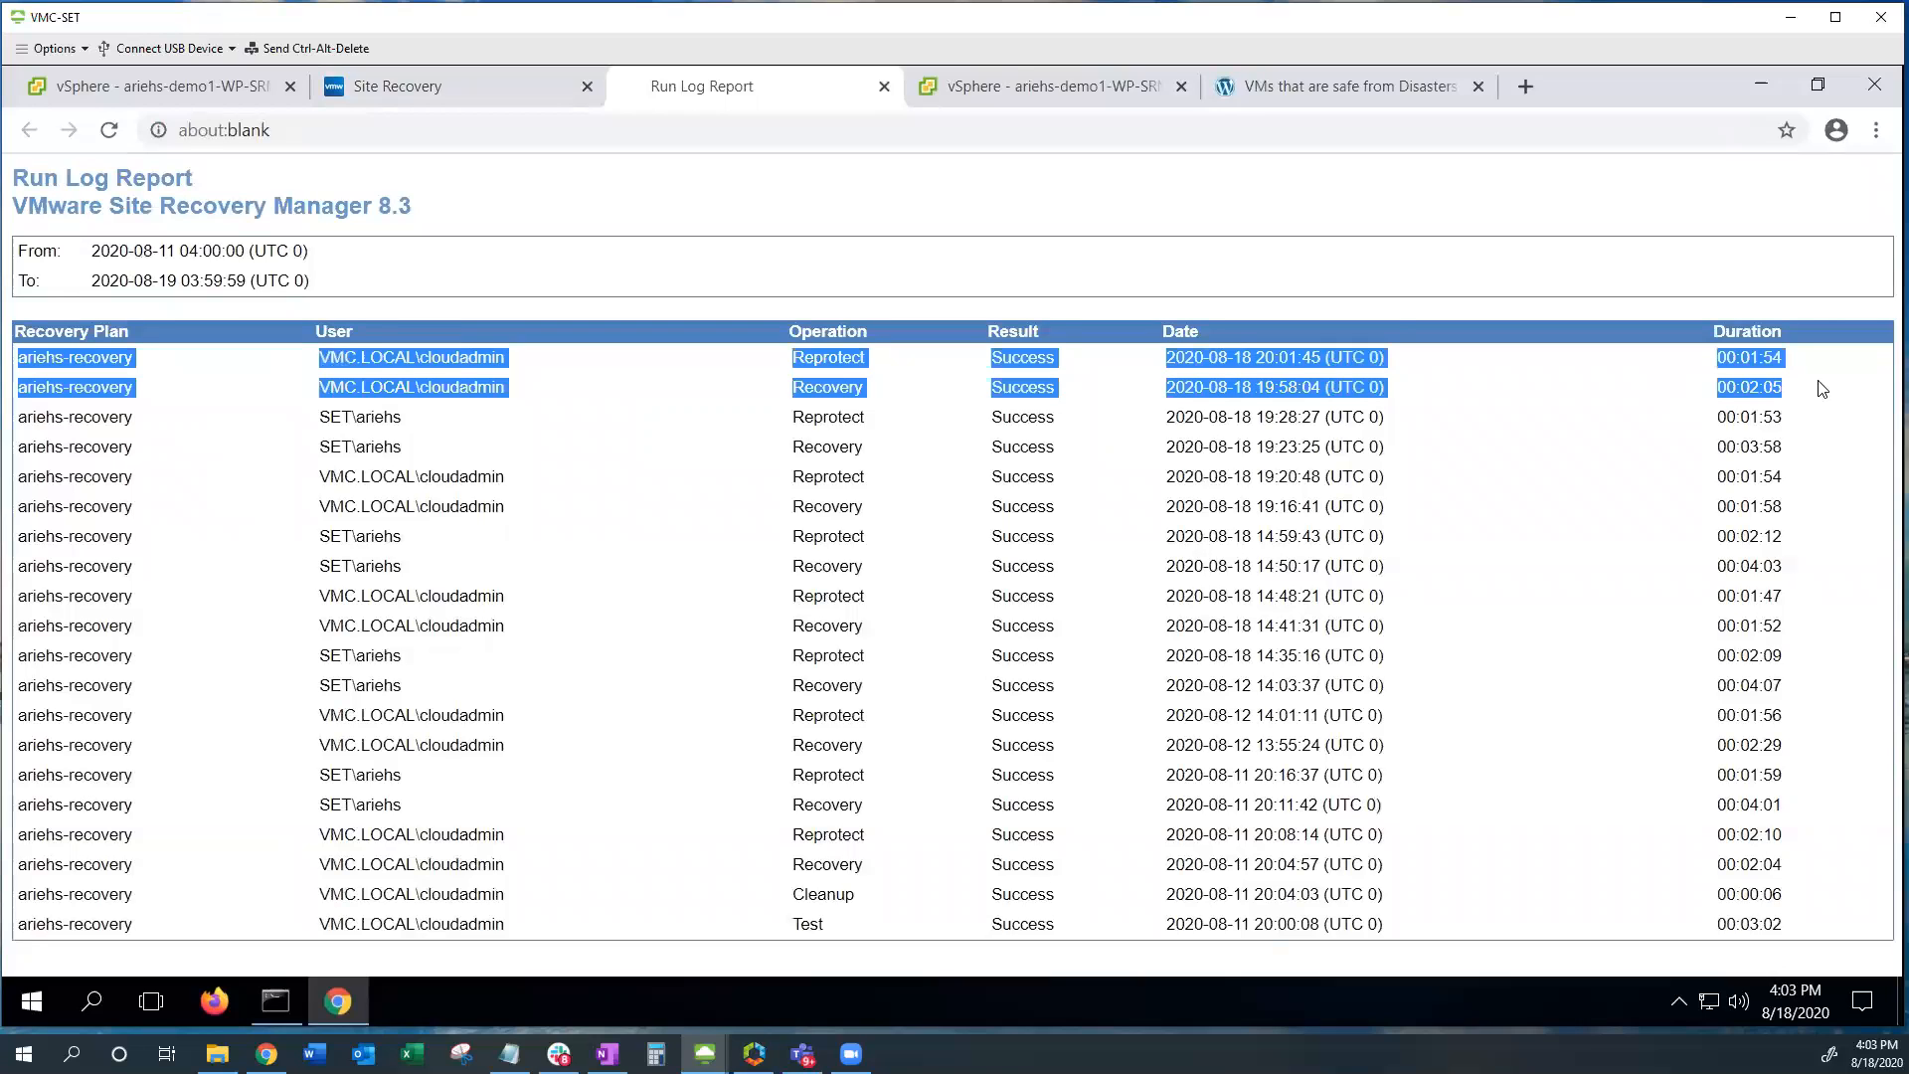
{"action": "left_click", "coordinate": [1820, 389]}
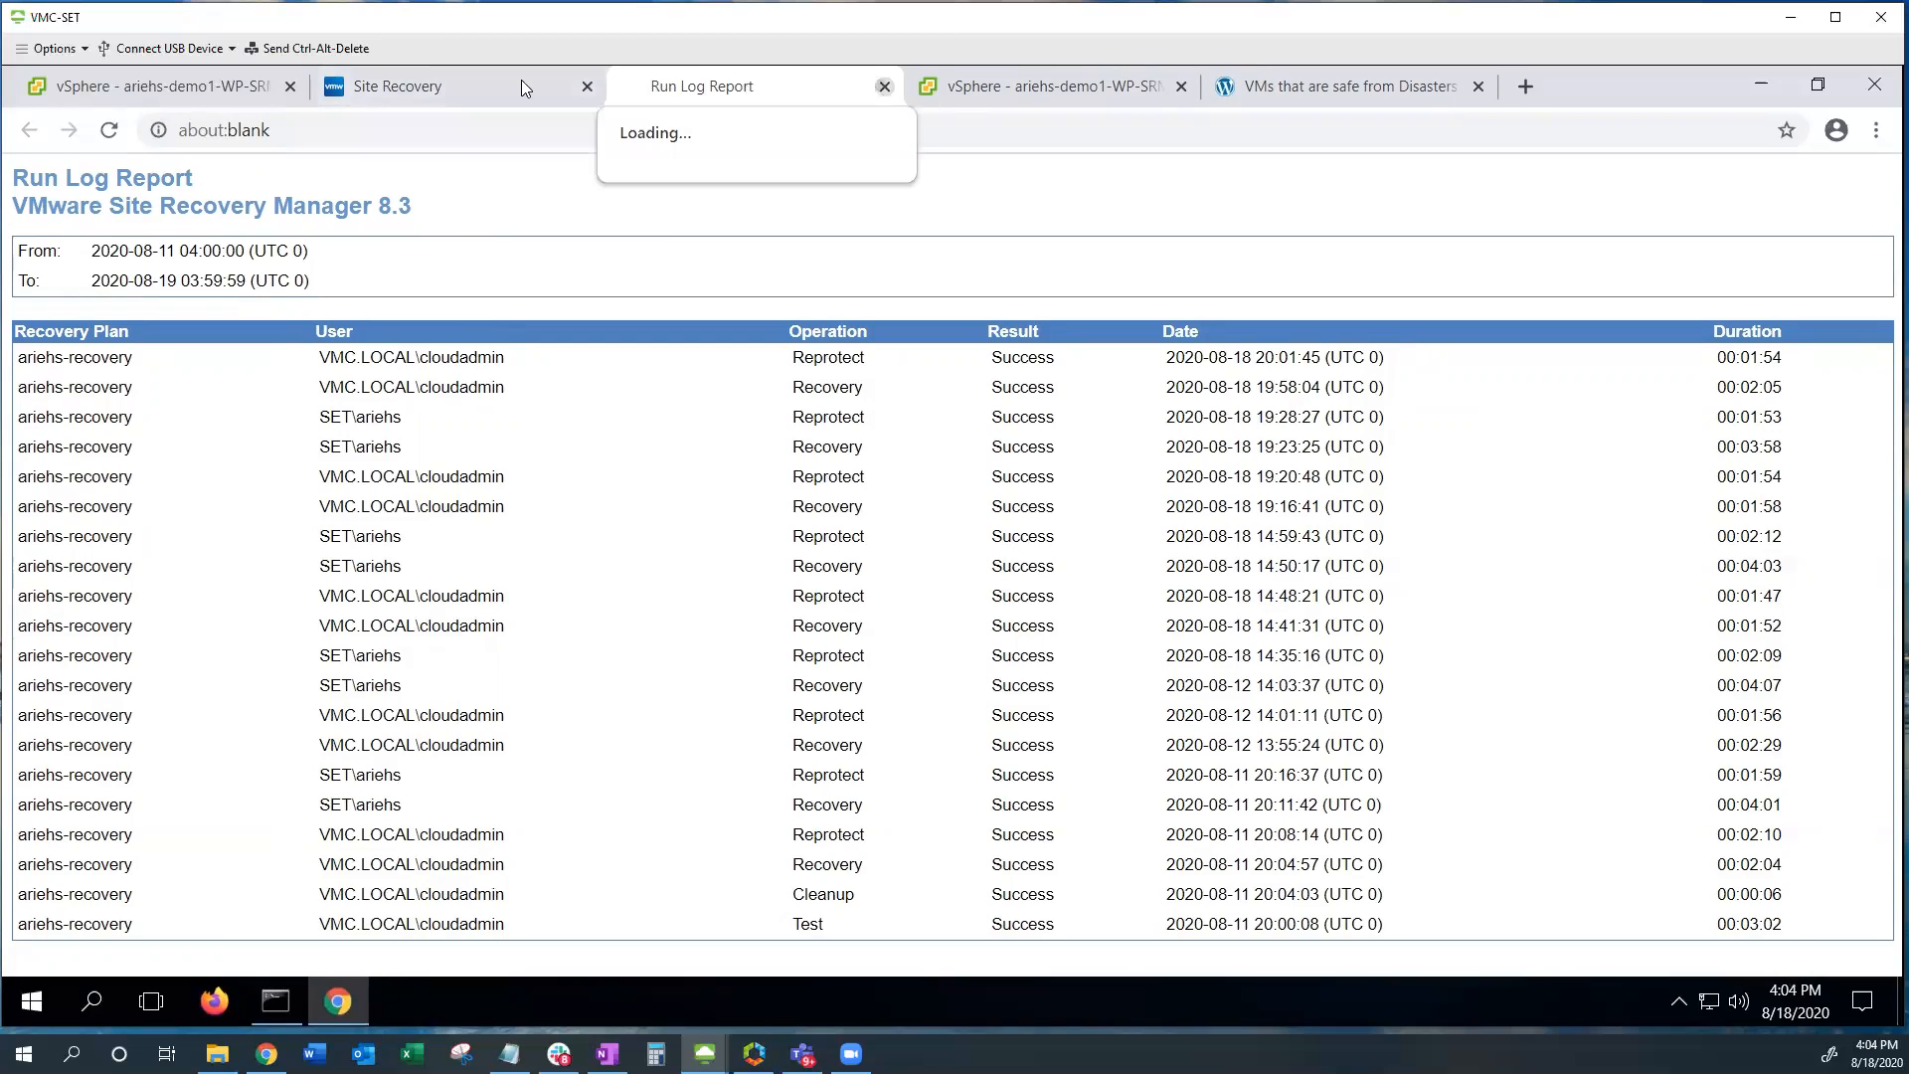
{"action": "key", "text": "ctrl+w"}
{"action": "left_click", "coordinate": [1241, 448]}
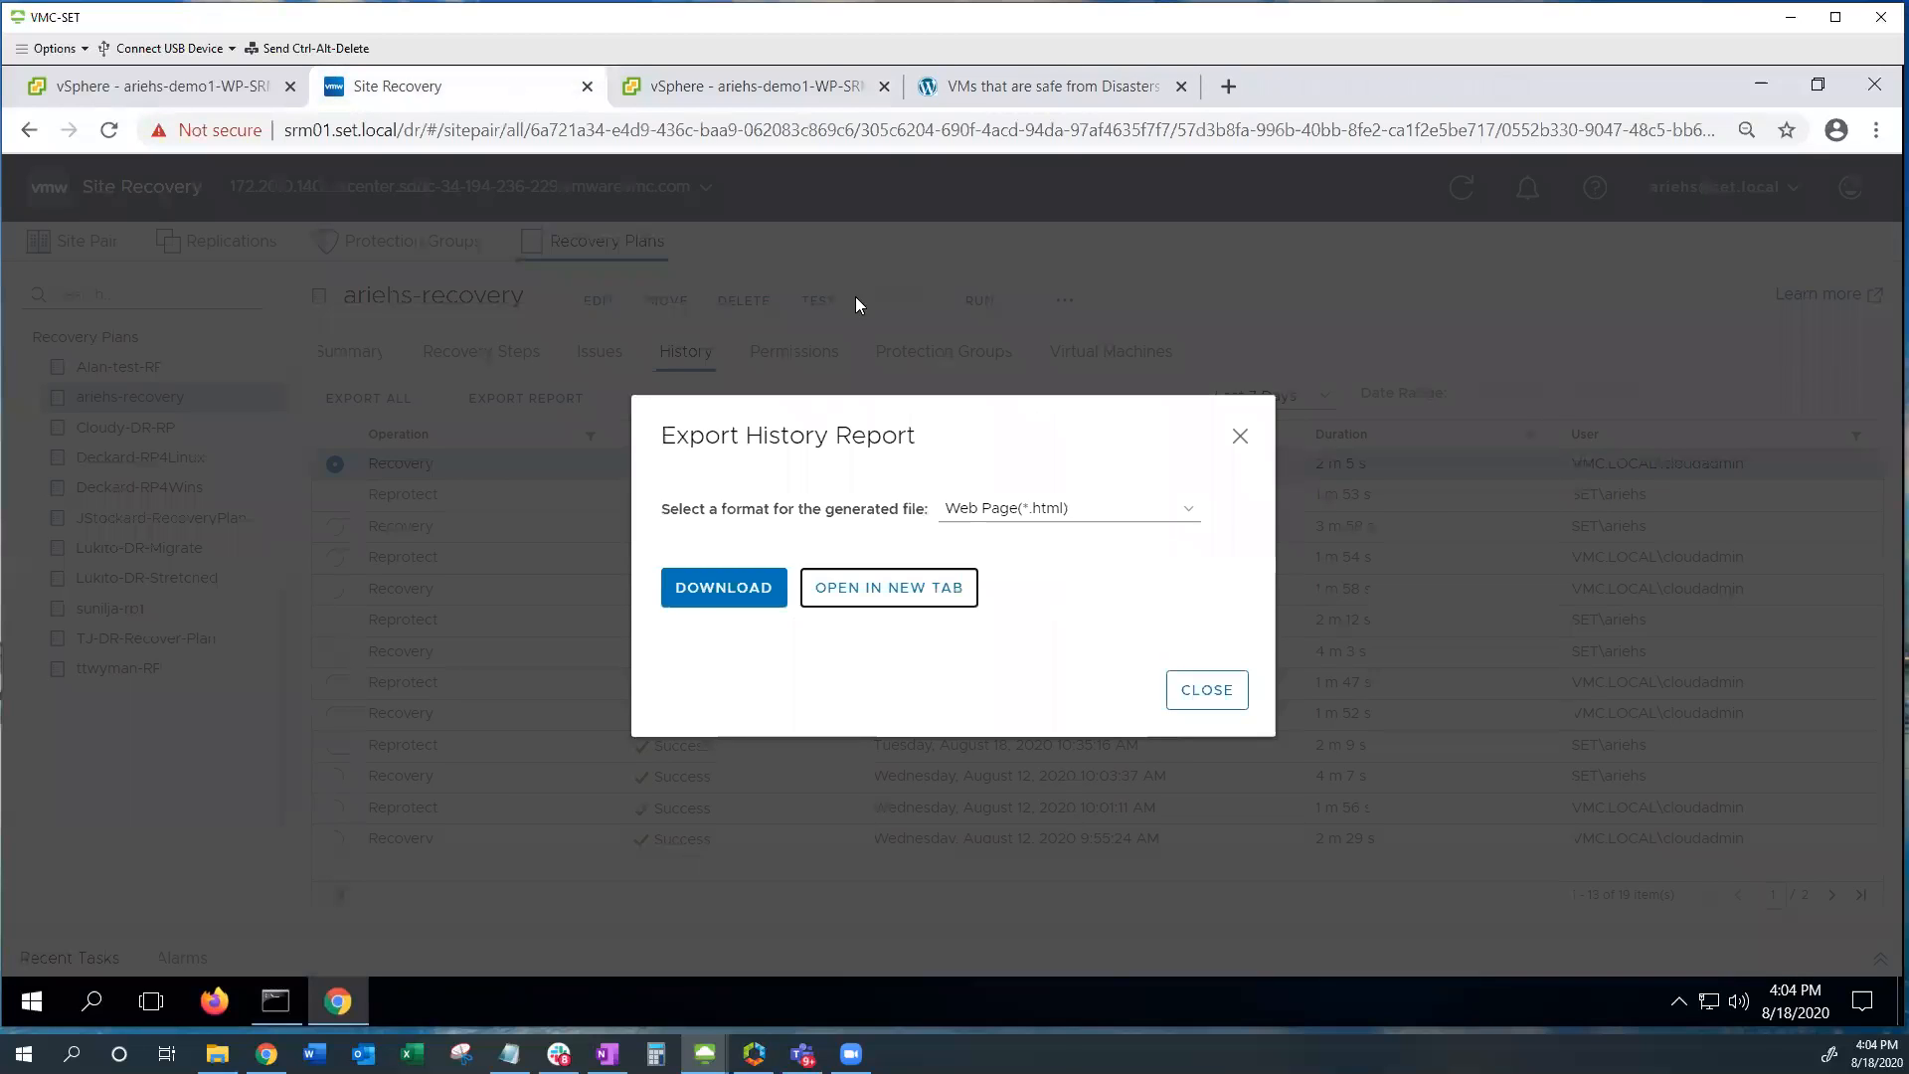
{"action": "left_click", "coordinate": [483, 360]}
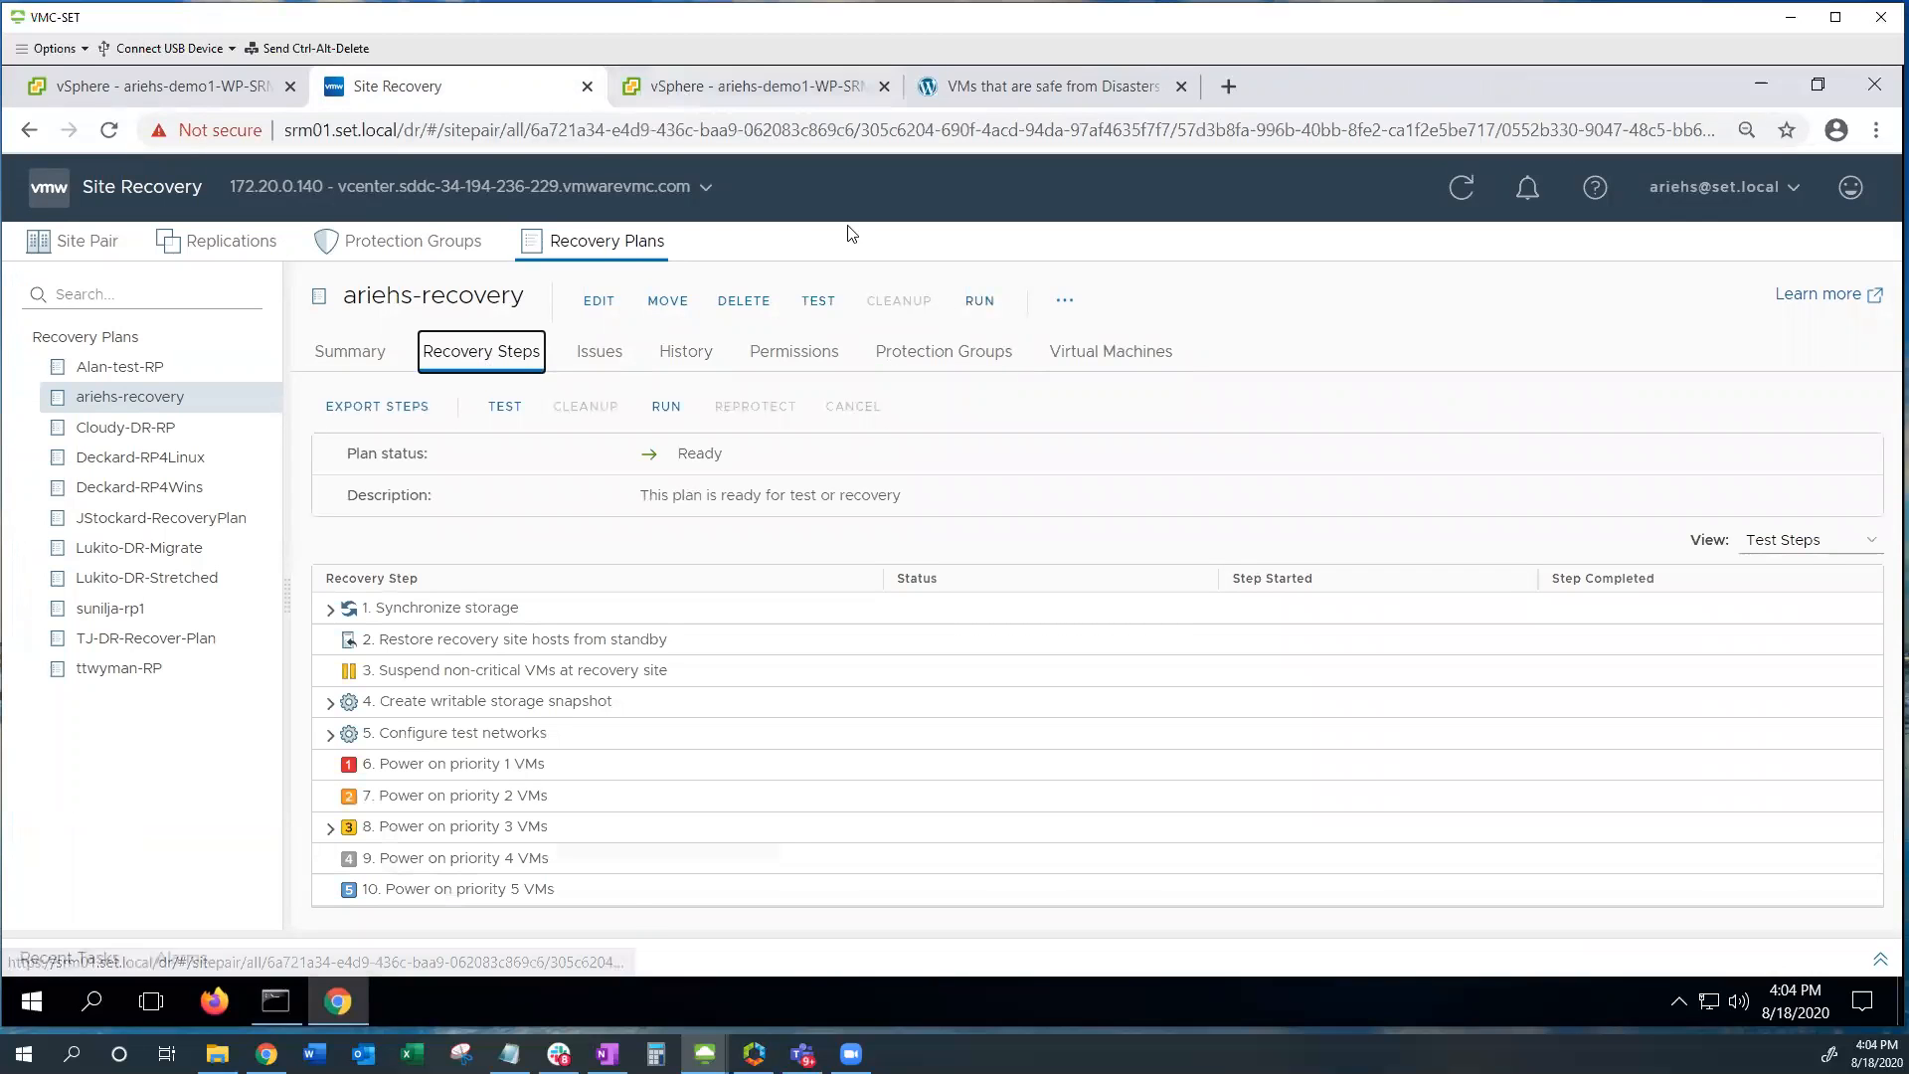
Step: Compare ariehs-demo1-WP-SRM in the cloud and on-premises vCenters before failback, and return to the recovery plan
{"action": "left_click", "coordinate": [682, 90]}
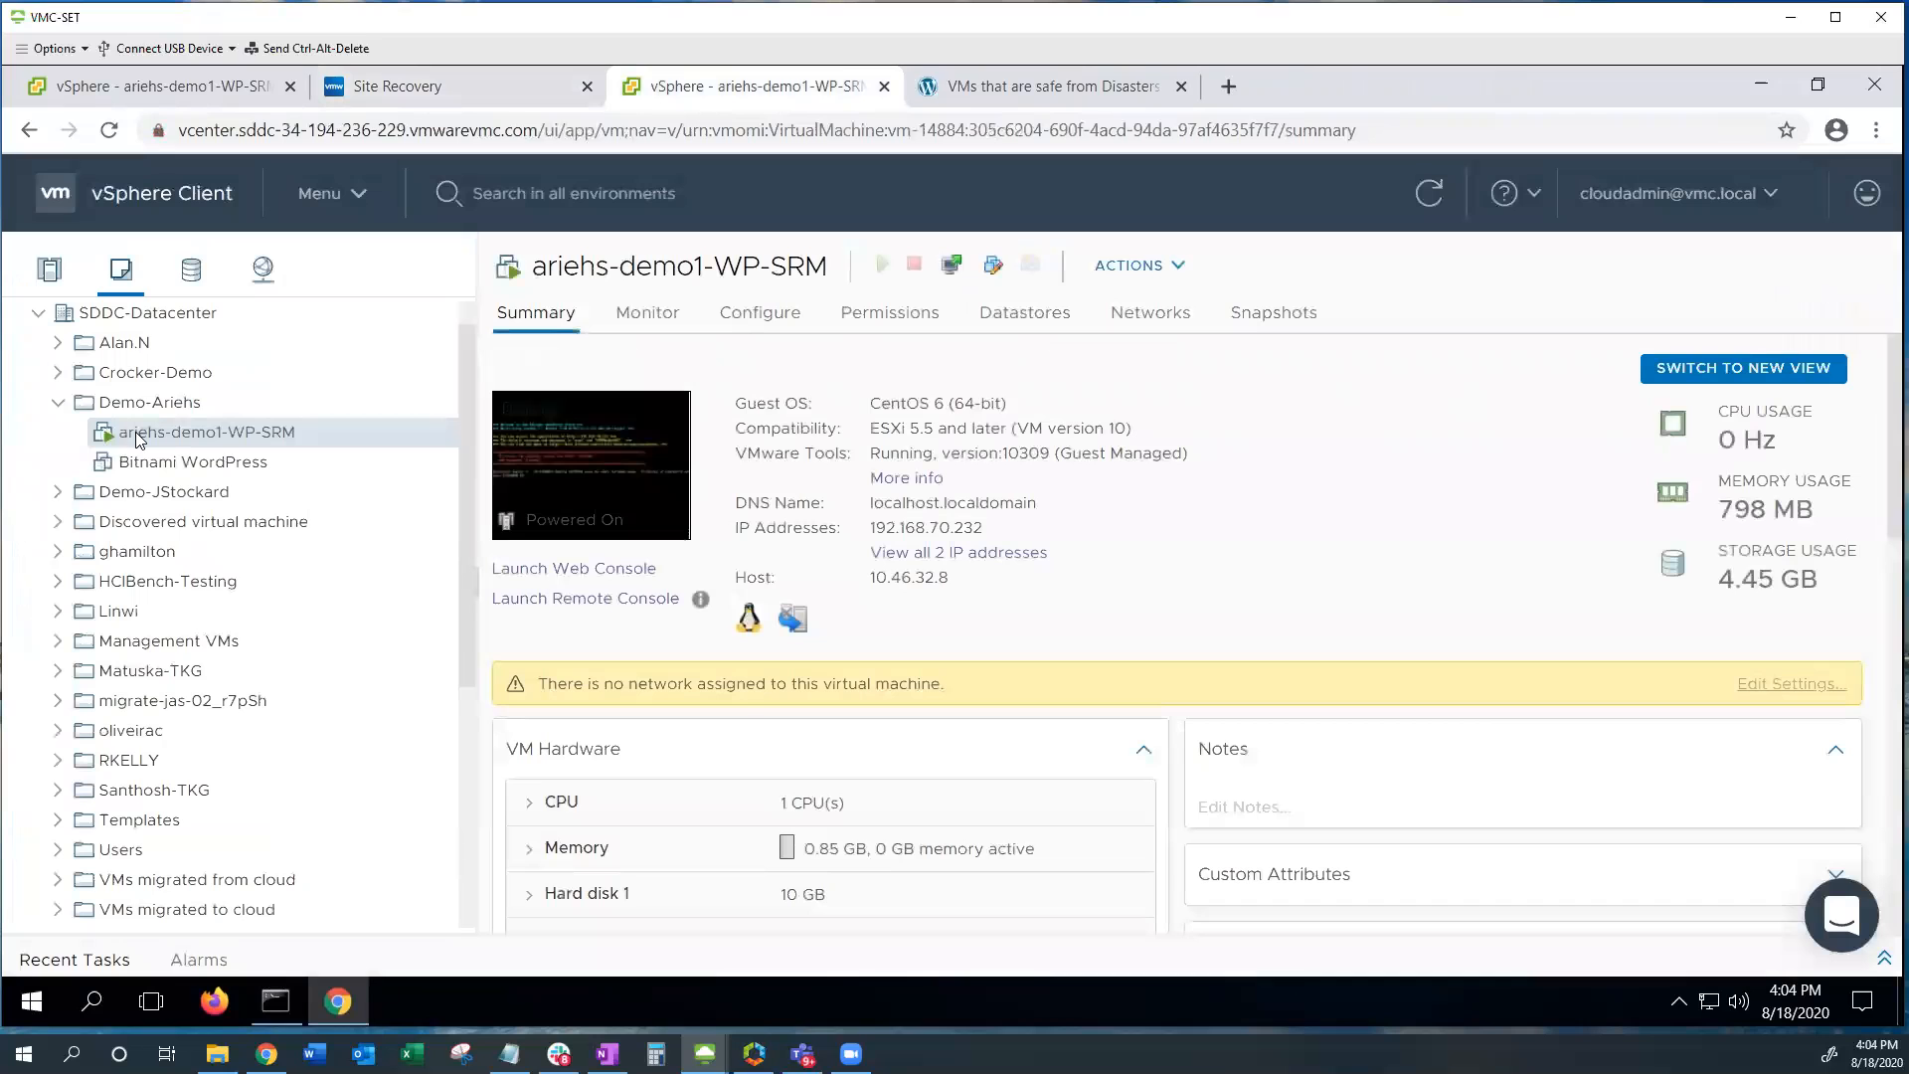
{"action": "left_click", "coordinate": [131, 88]}
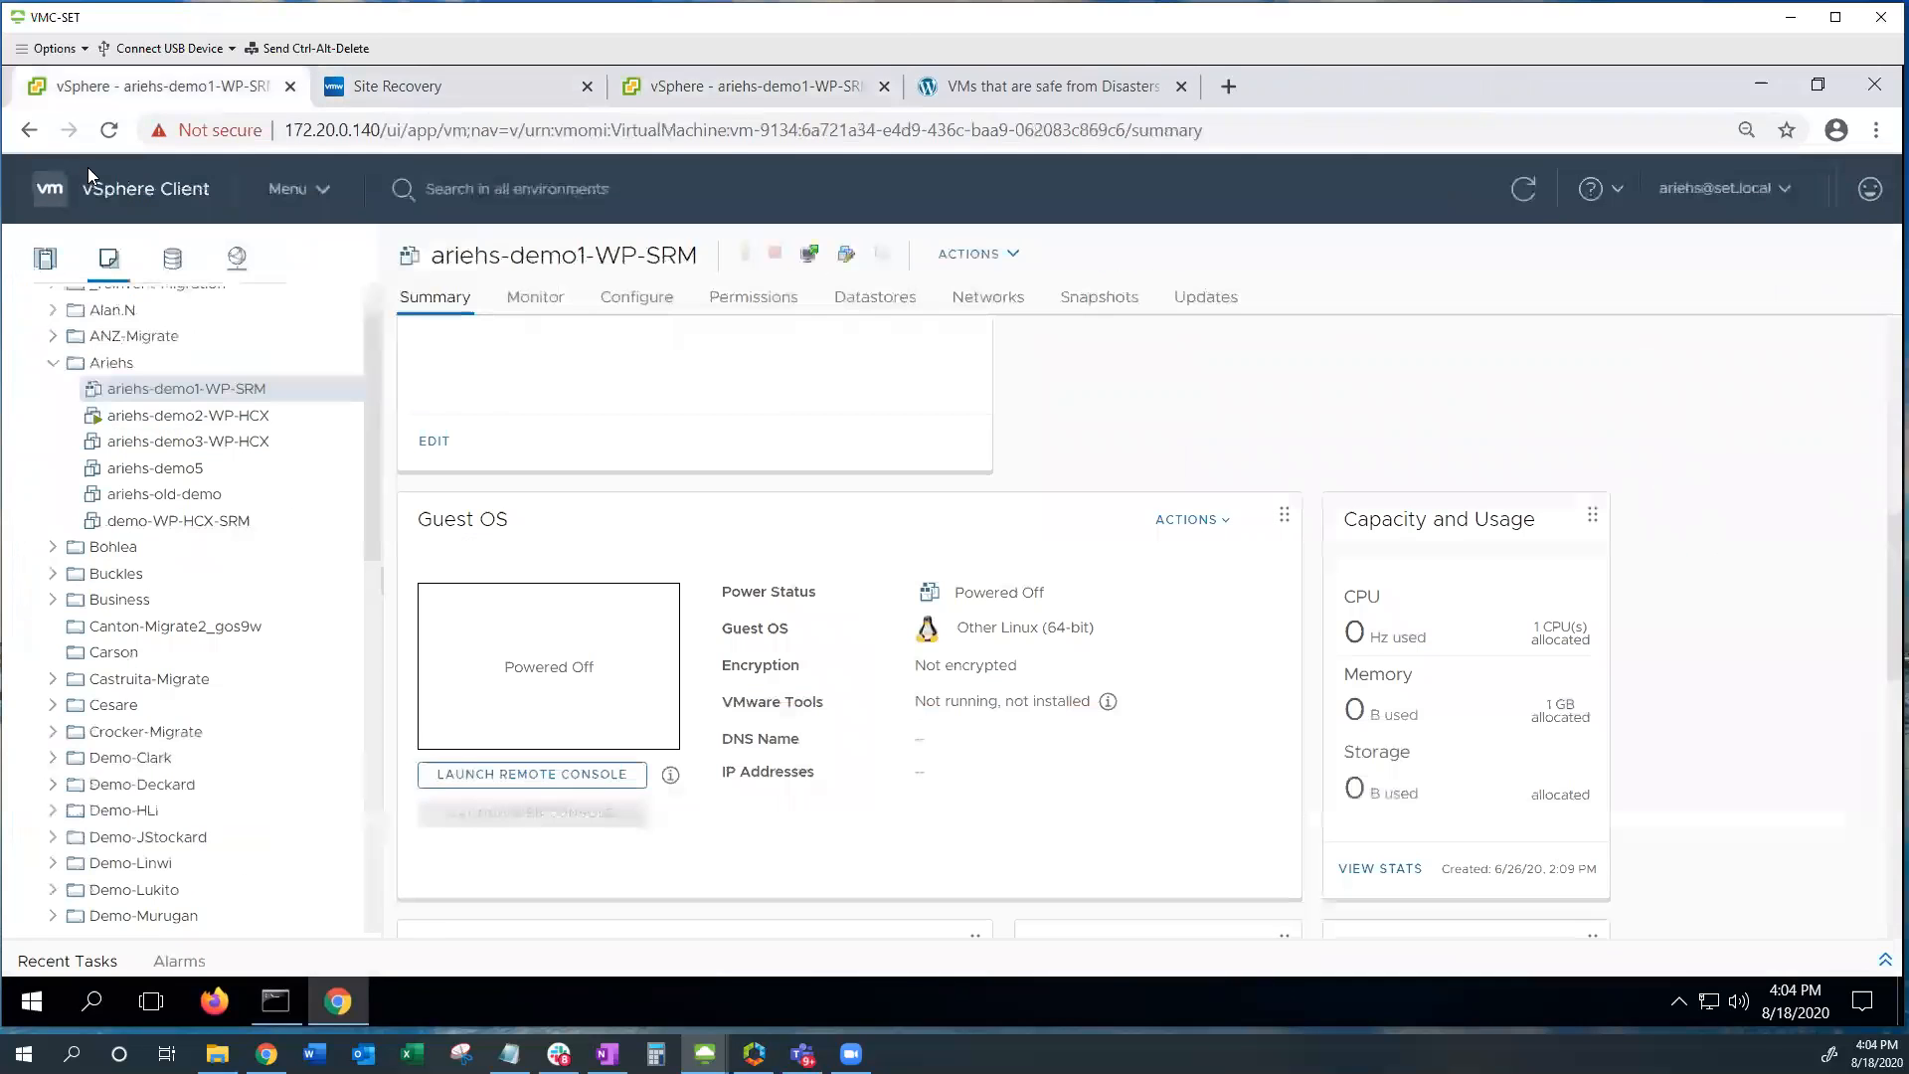
{"action": "left_click", "coordinate": [460, 82]}
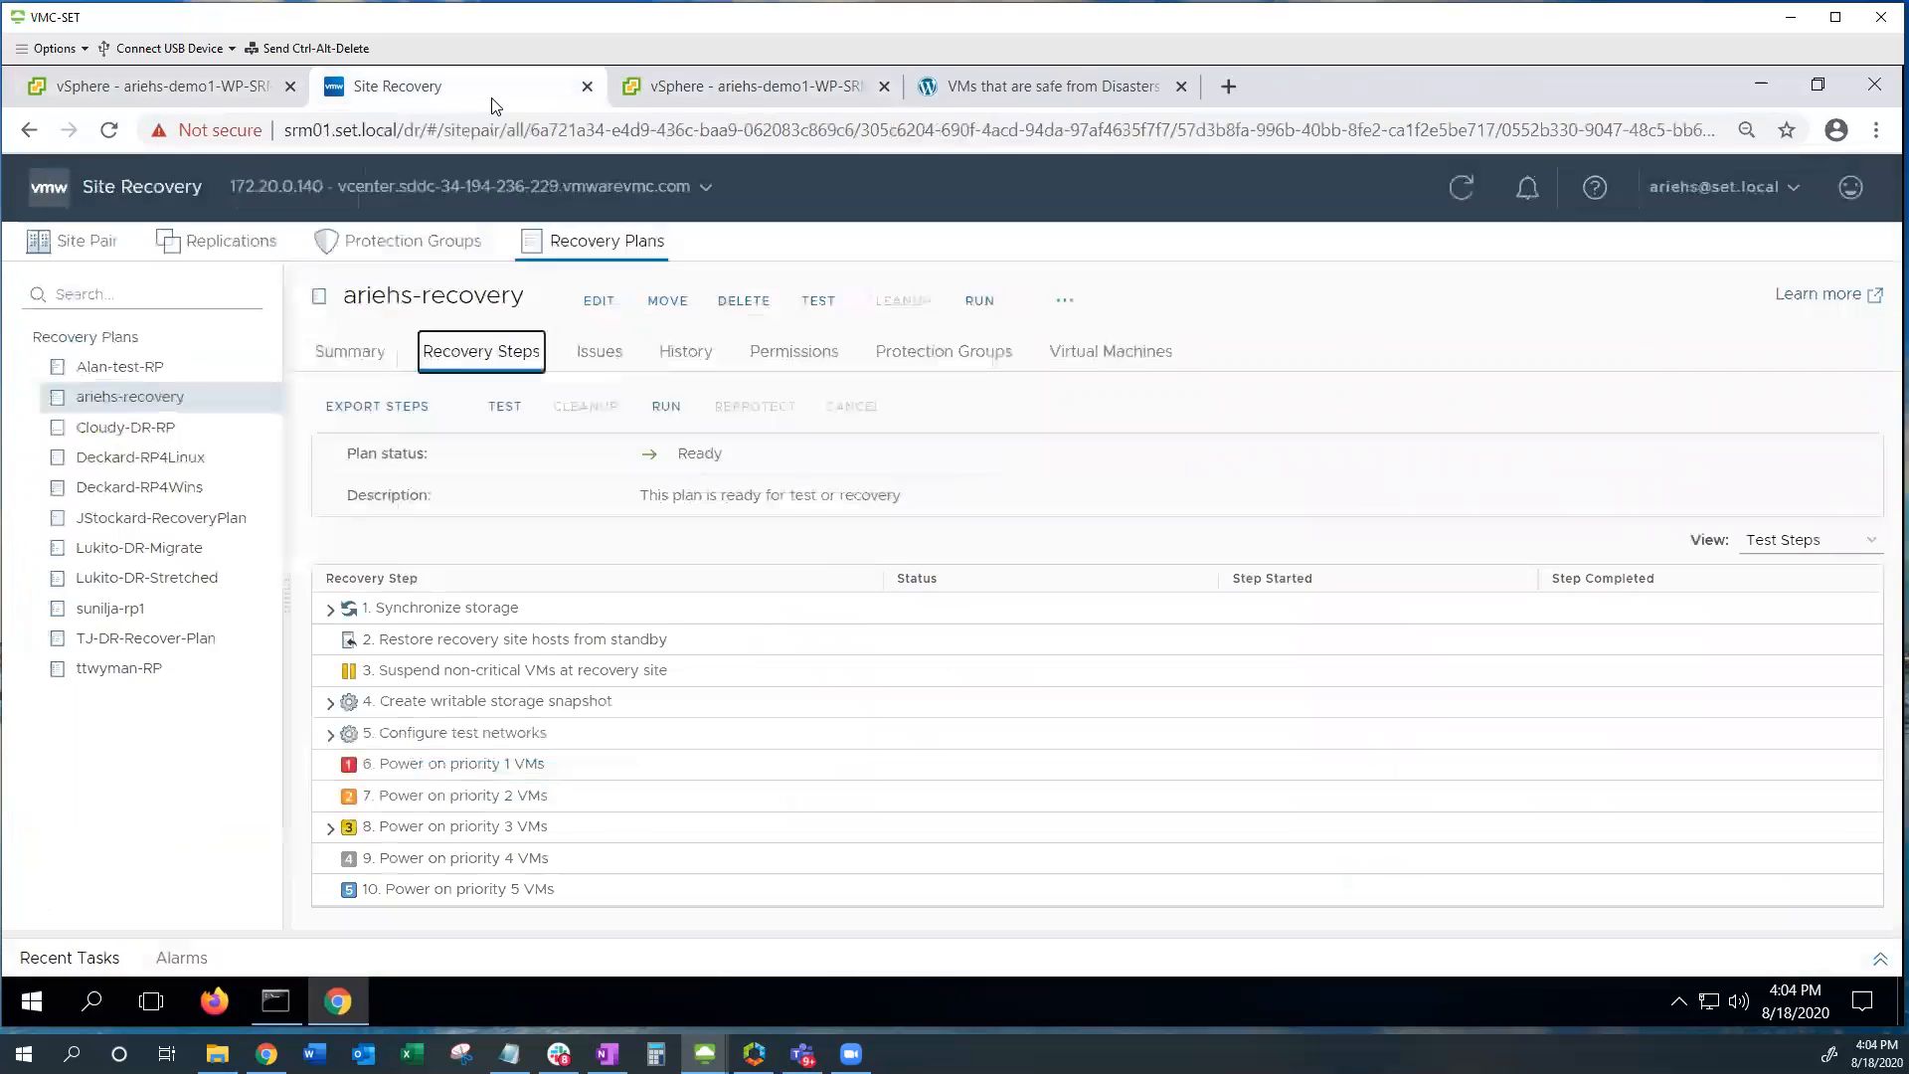
Step: Run the ariehs-recovery plan back to srm01.set.local with the Disaster recovery type, acknowledging that it permanently alters the virtual machines and infrastructure
{"action": "left_click", "coordinate": [980, 303]}
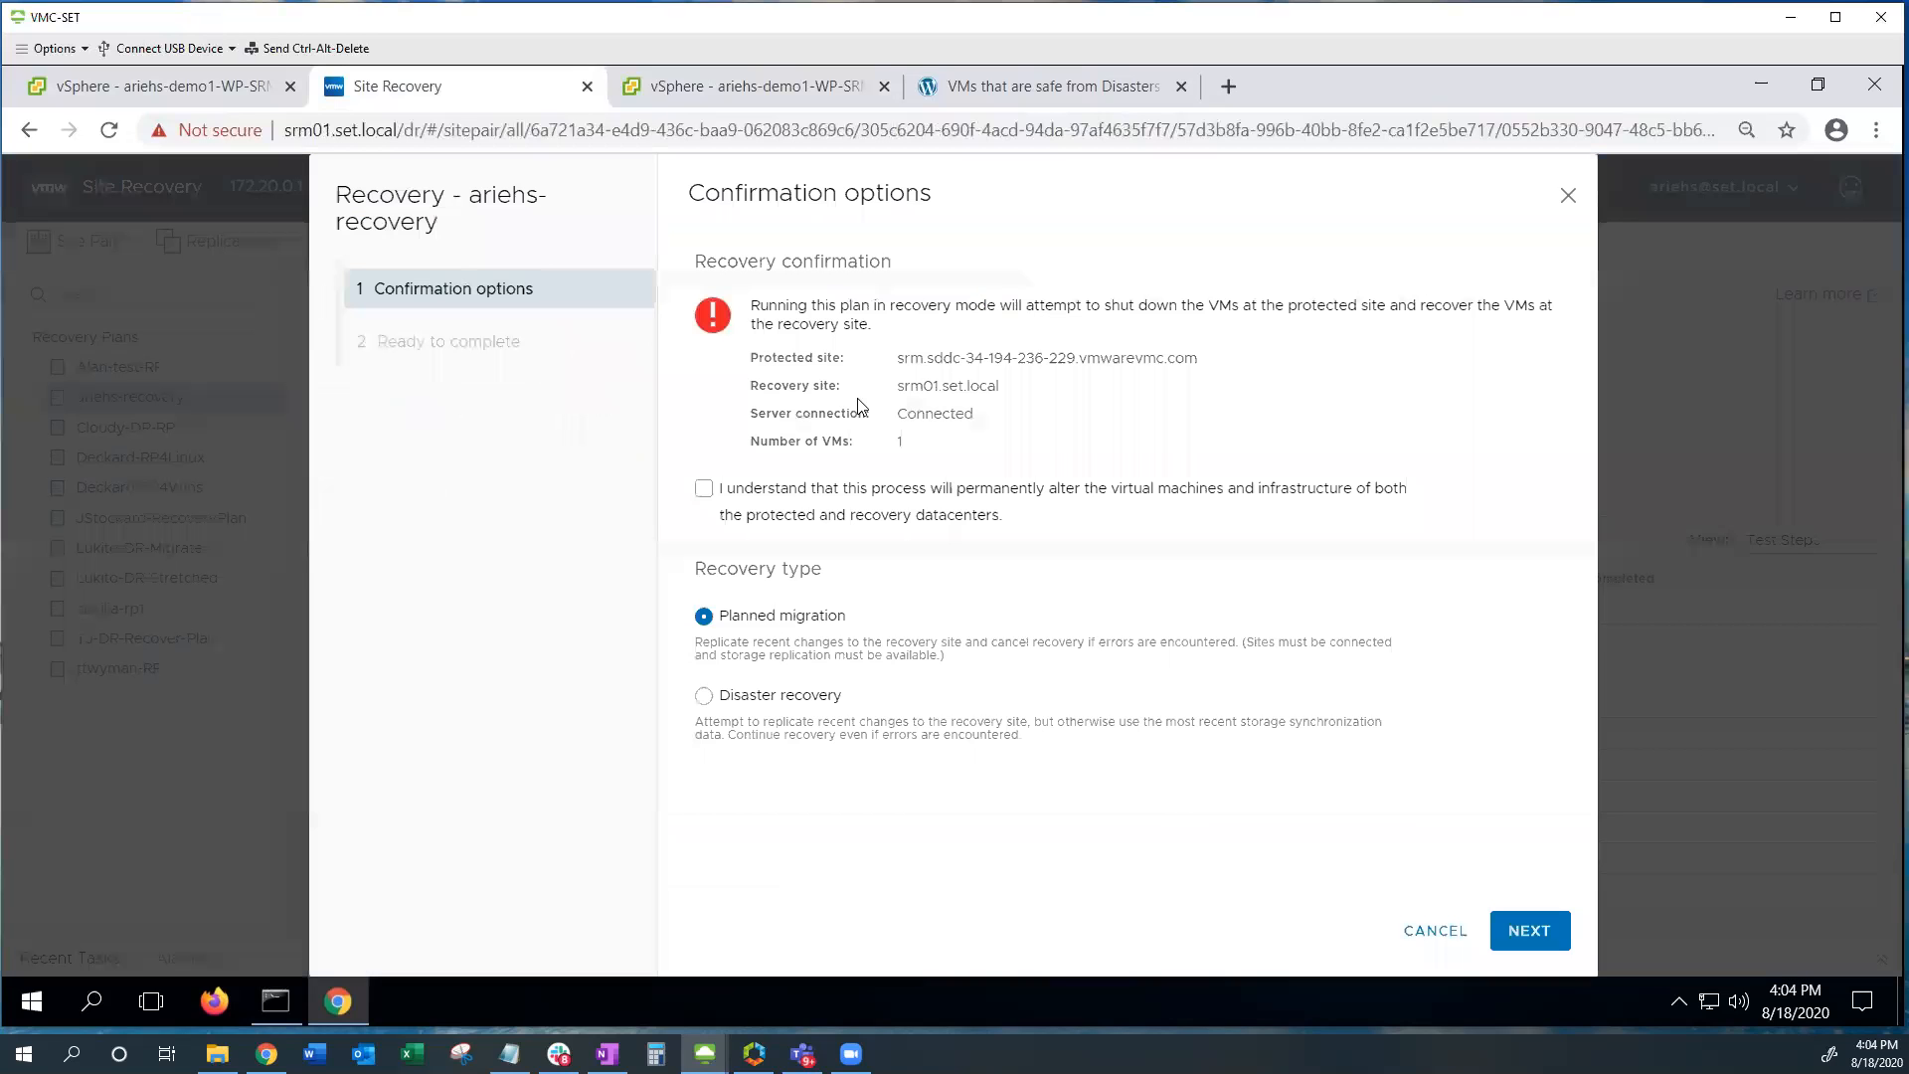
{"action": "left_click", "coordinate": [704, 490]}
{"action": "left_click", "coordinate": [704, 696]}
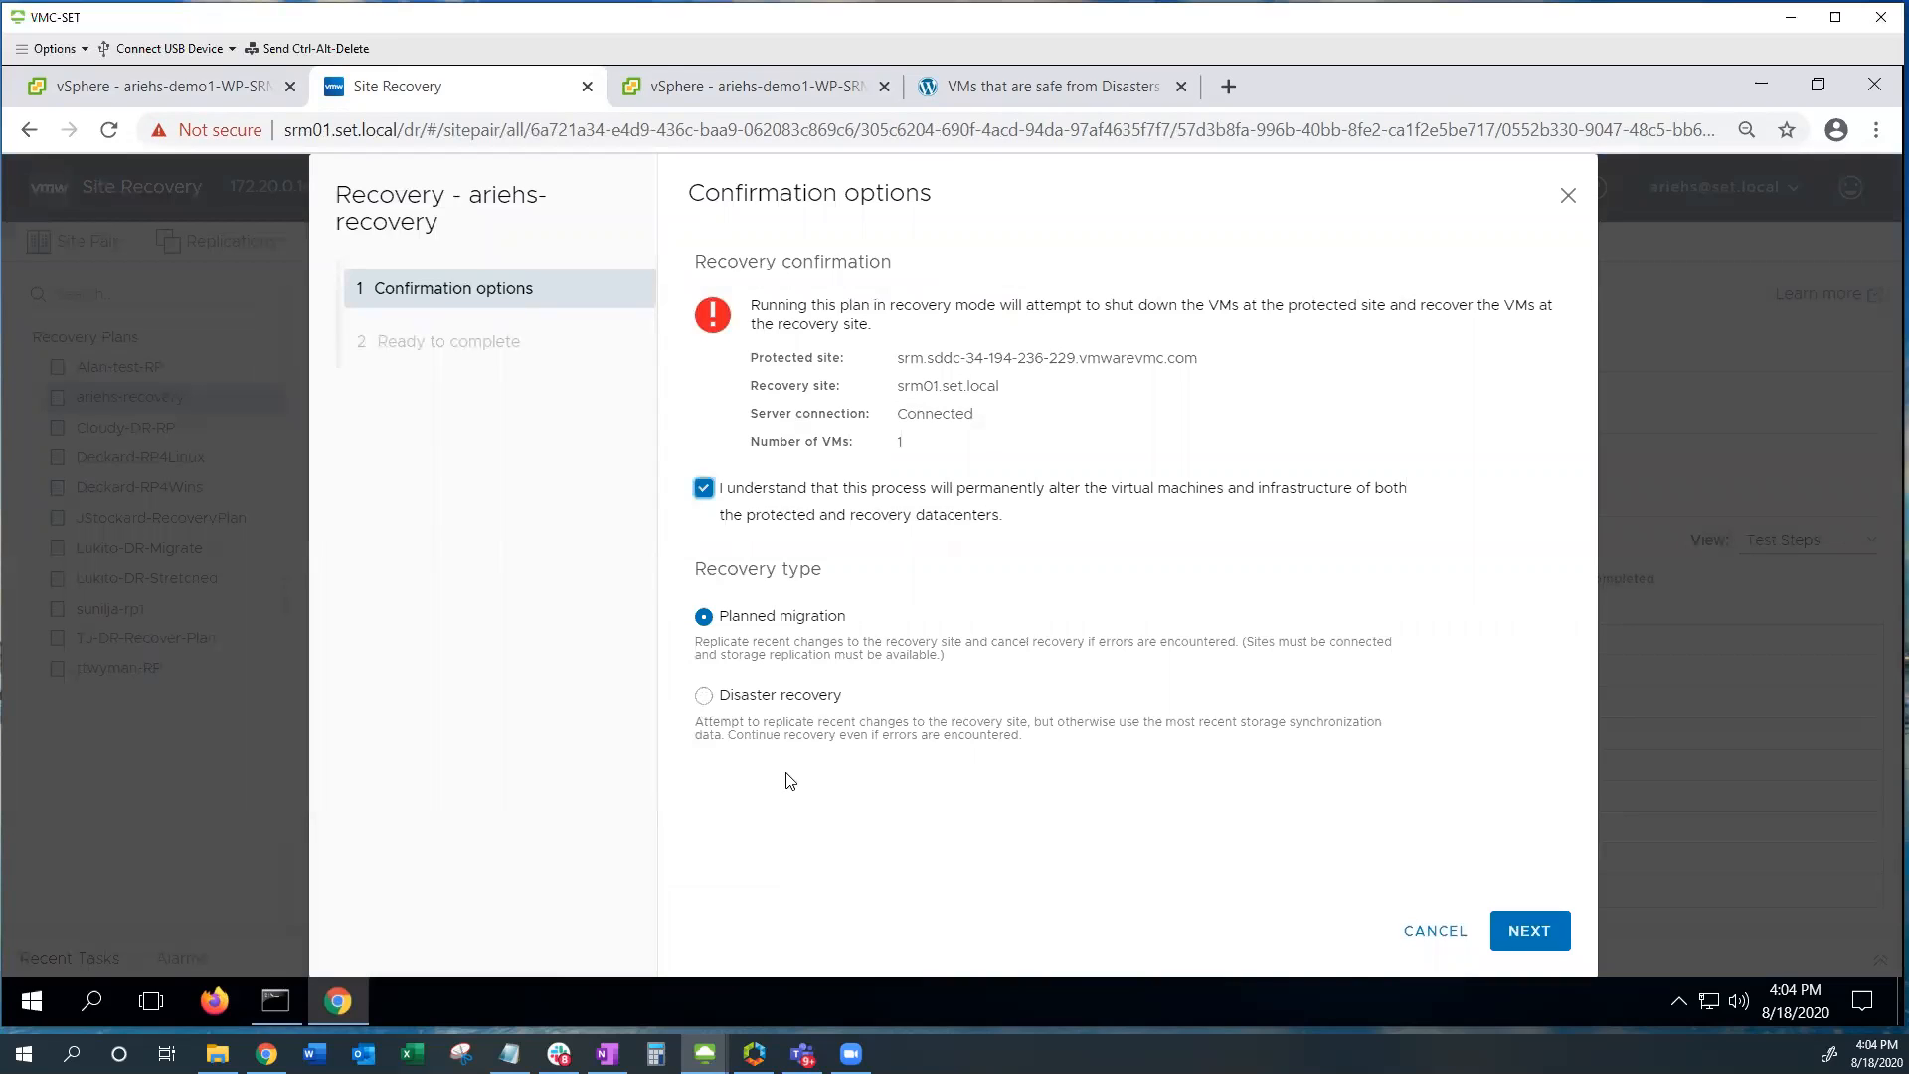
{"action": "left_click", "coordinate": [1531, 933]}
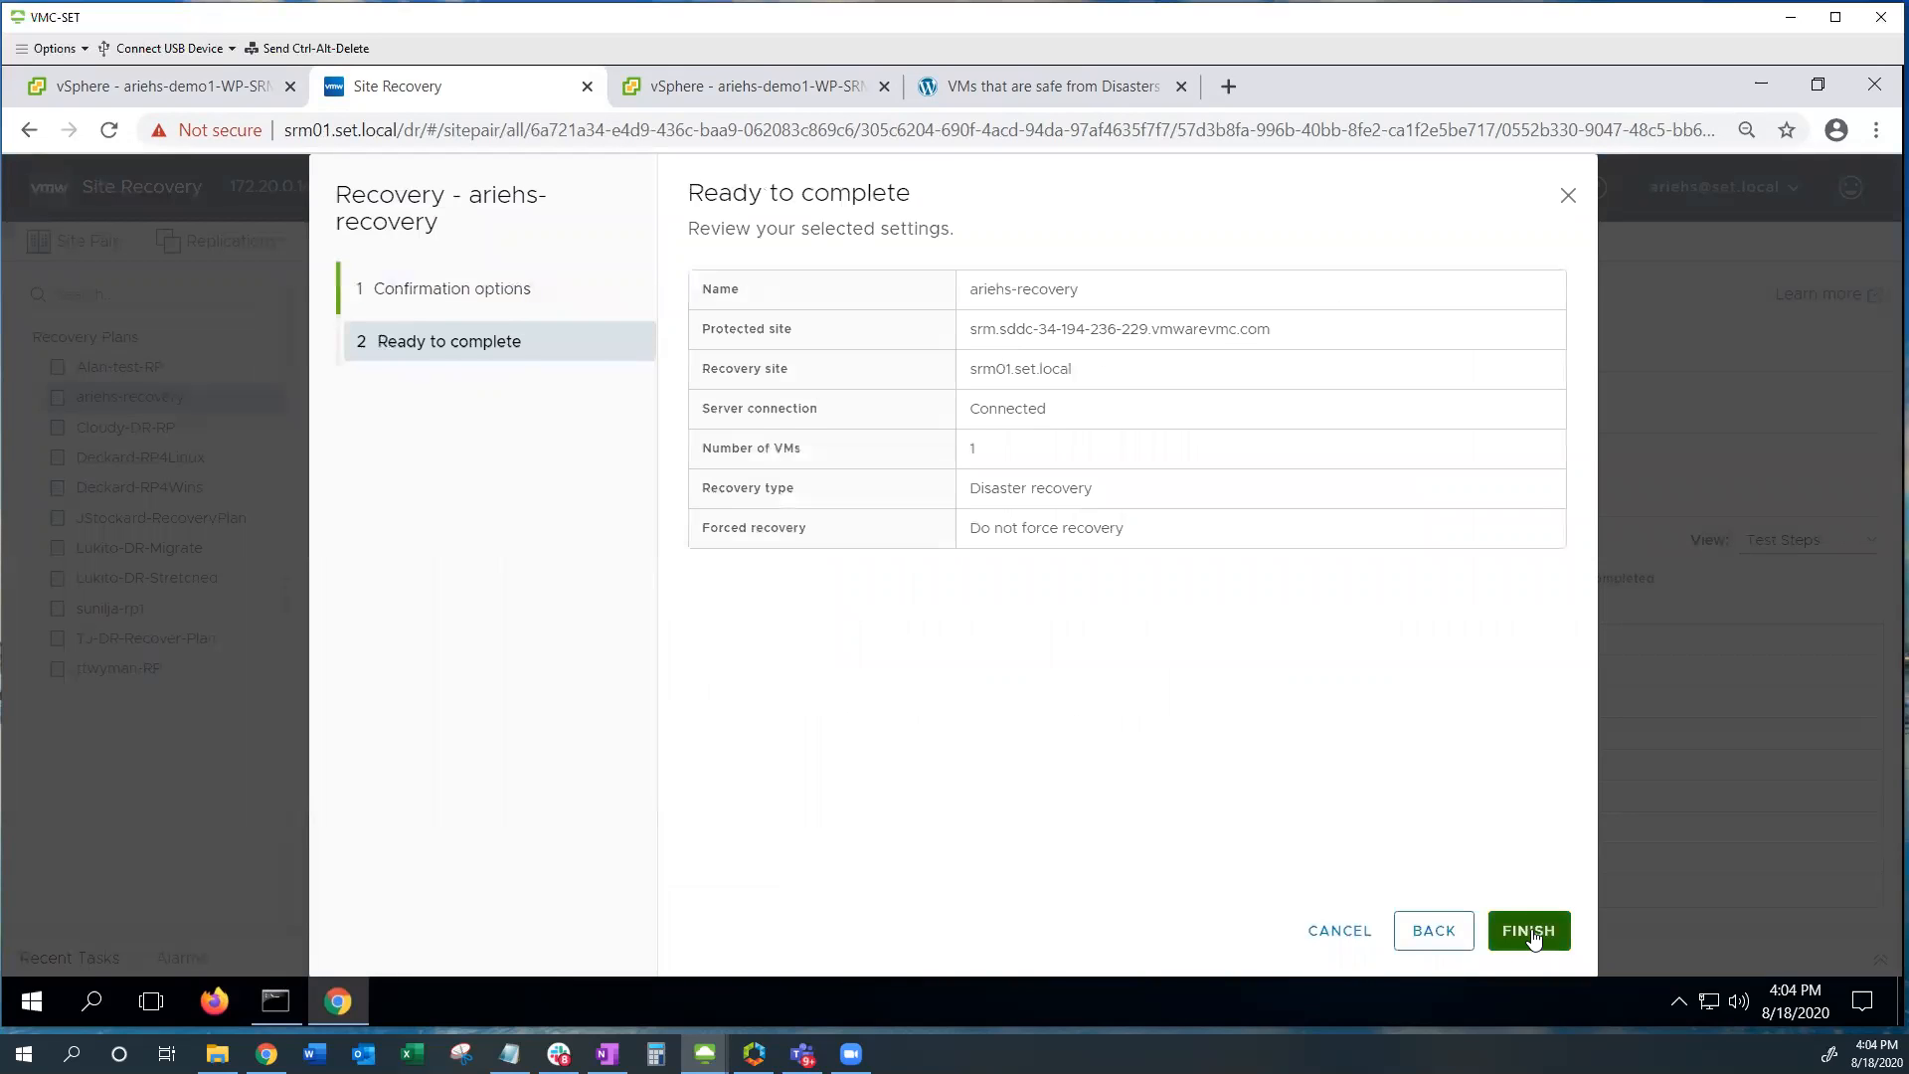
{"action": "left_click", "coordinate": [1531, 935]}
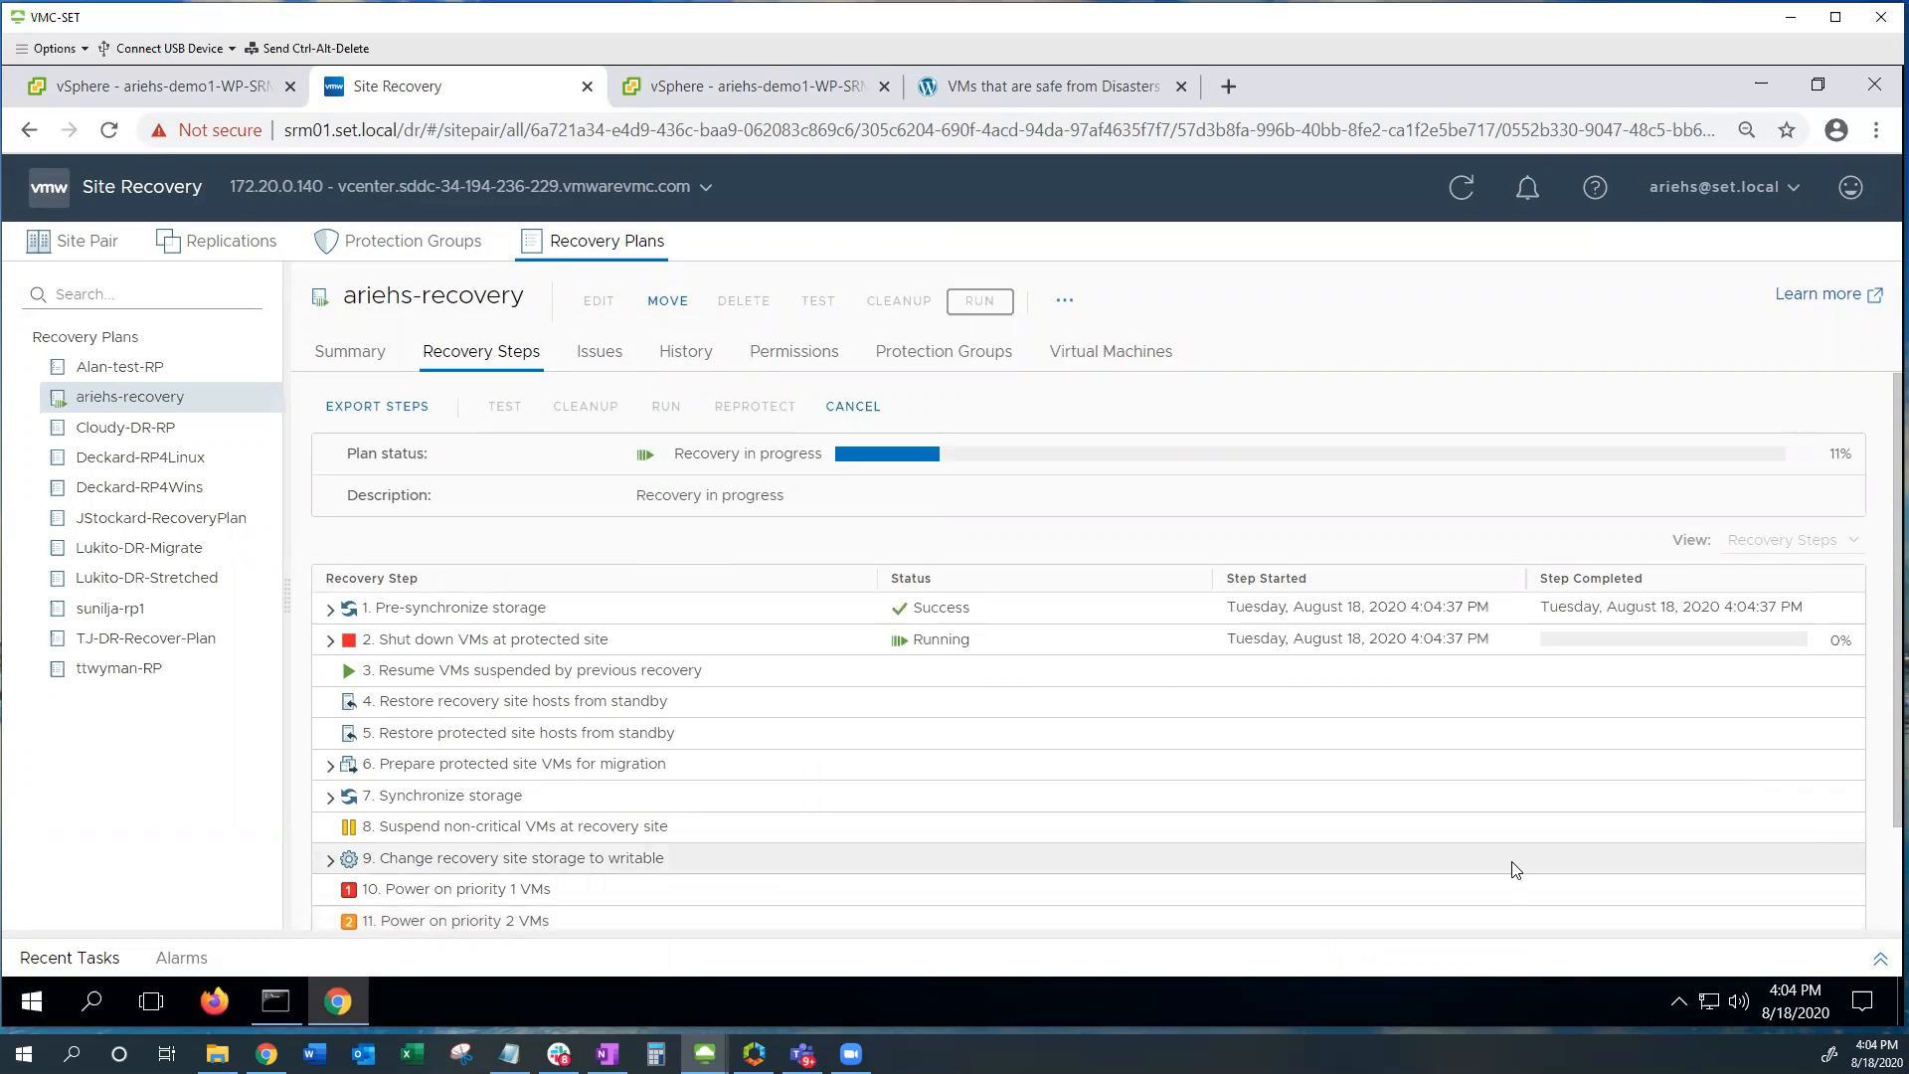
Step: Check ariehs-demo1-WP-SRM in both vCenters and the newest post on the WordPress front page, returning to the recovery progress
{"action": "left_click", "coordinate": [704, 94]}
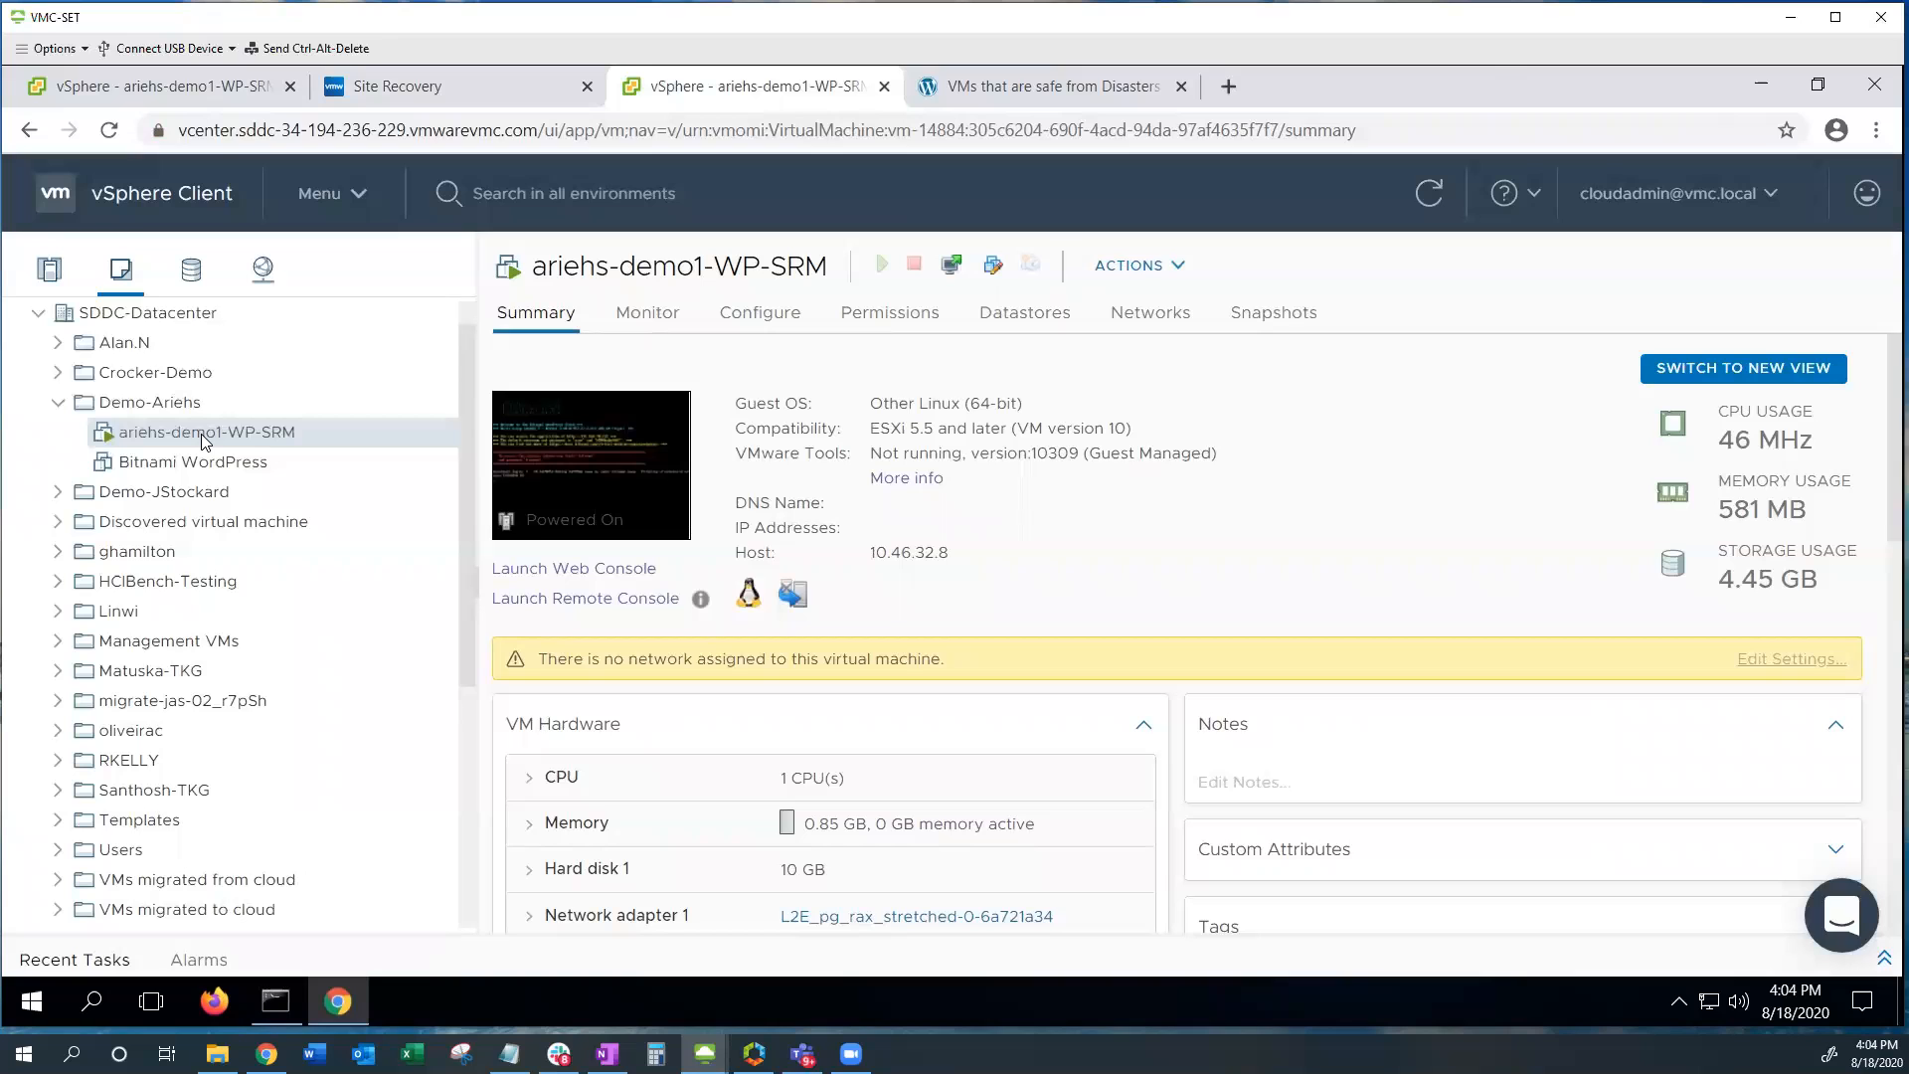
{"action": "left_click", "coordinate": [154, 89]}
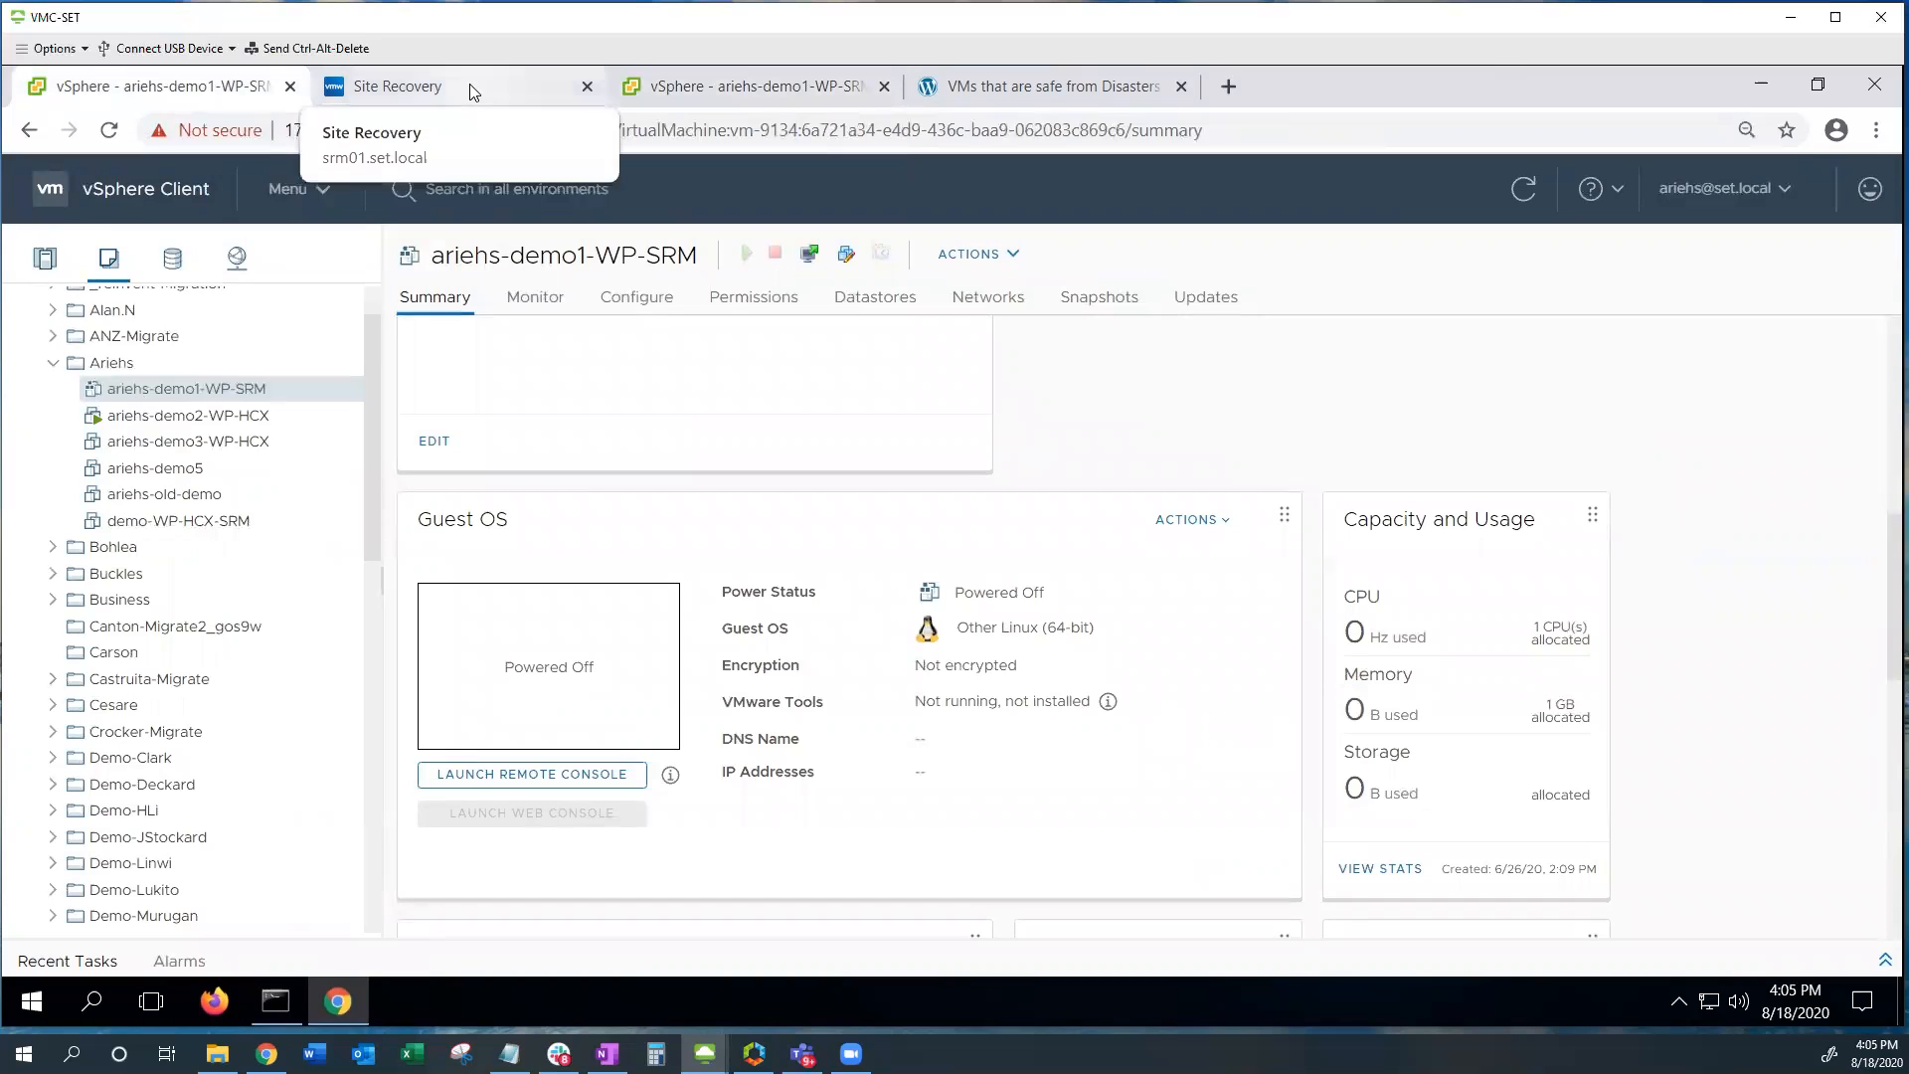
{"action": "left_click", "coordinate": [1074, 80]}
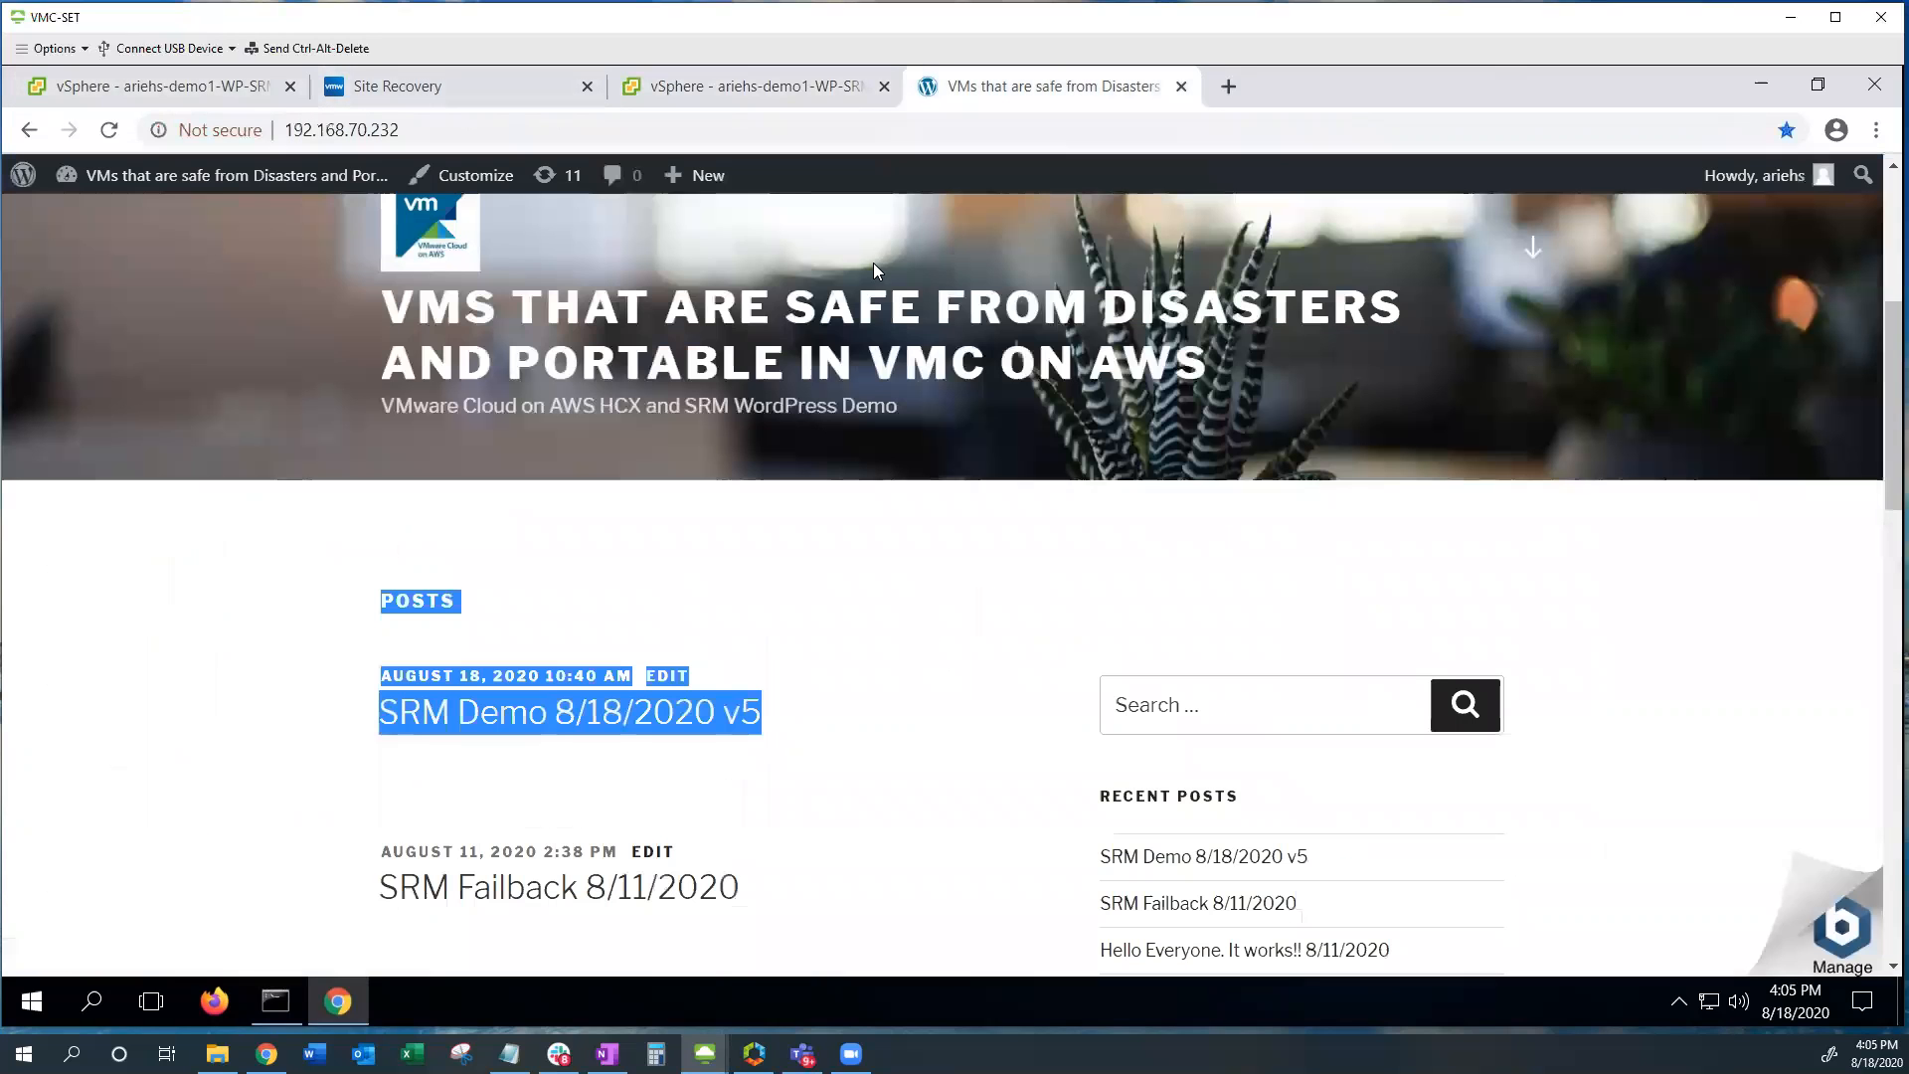
{"action": "left_click", "coordinate": [786, 736]}
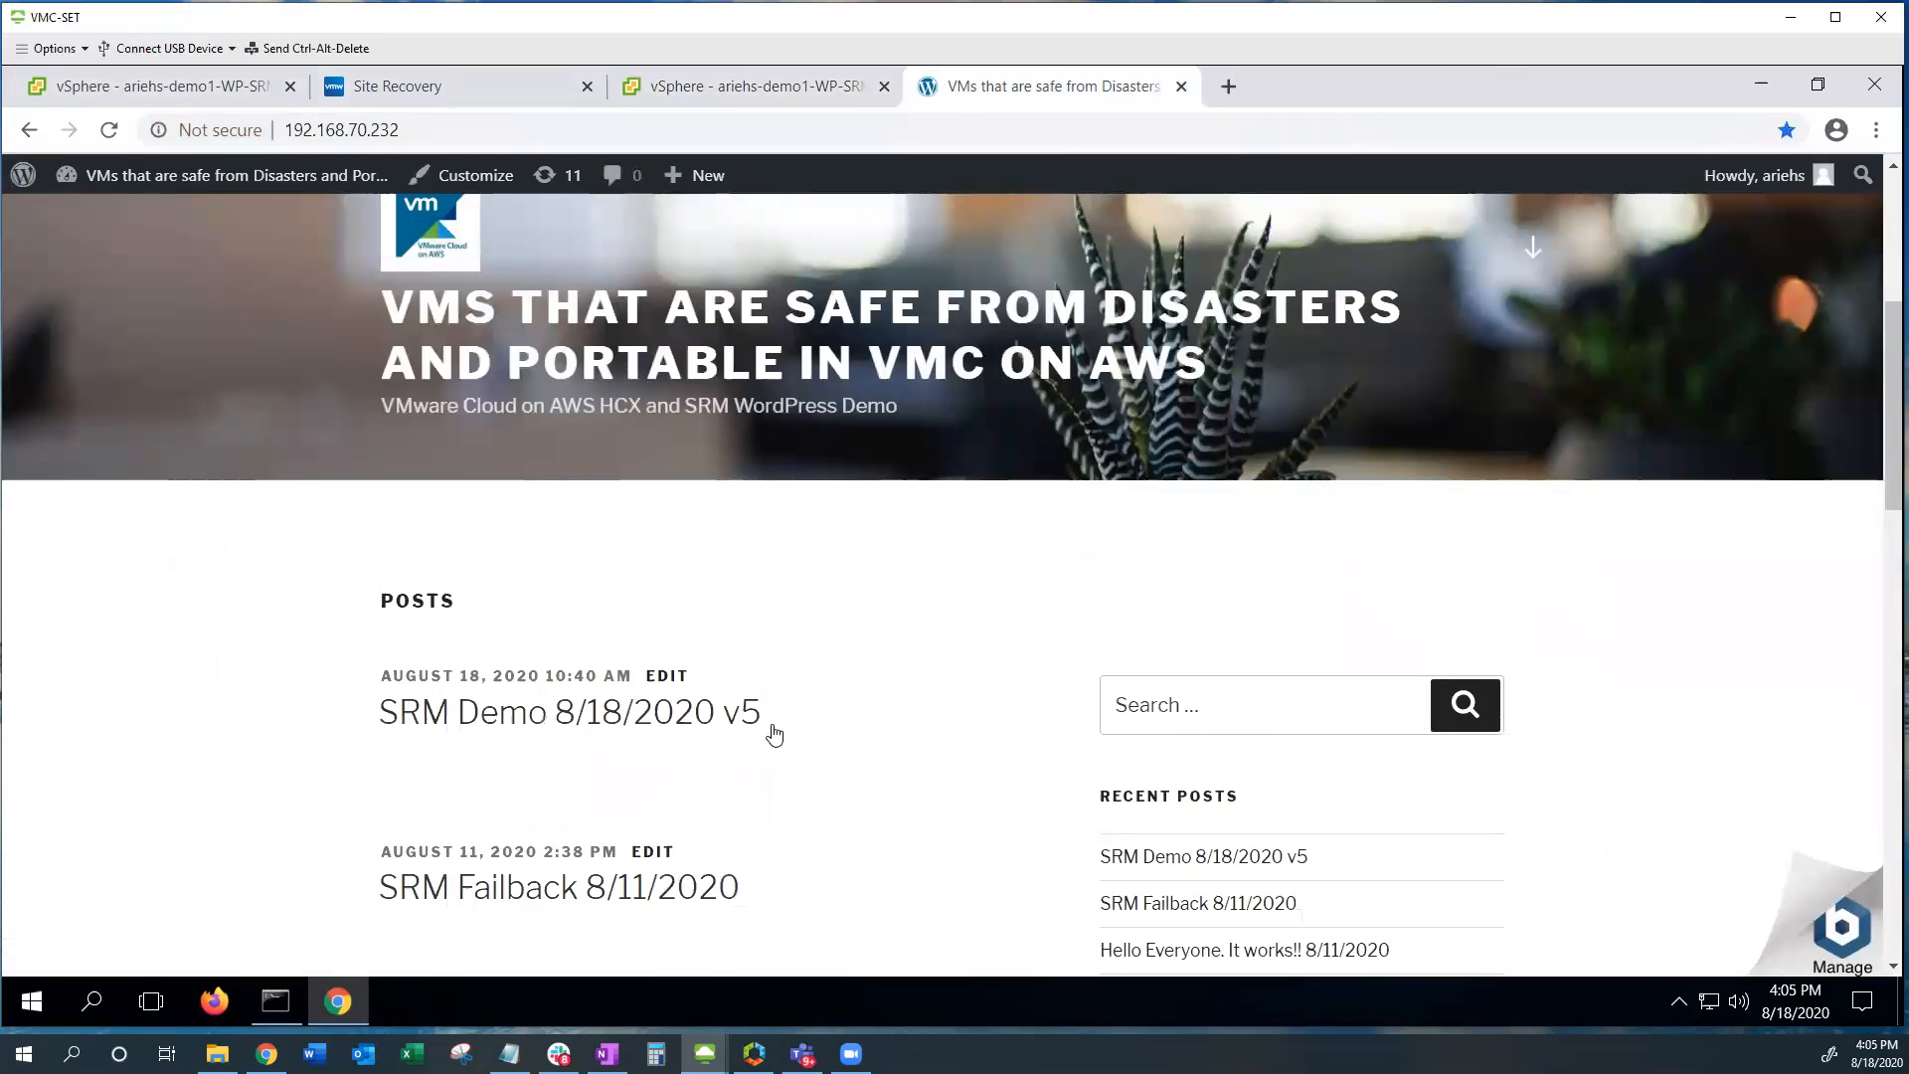
{"action": "left_click", "coordinate": [409, 85]}
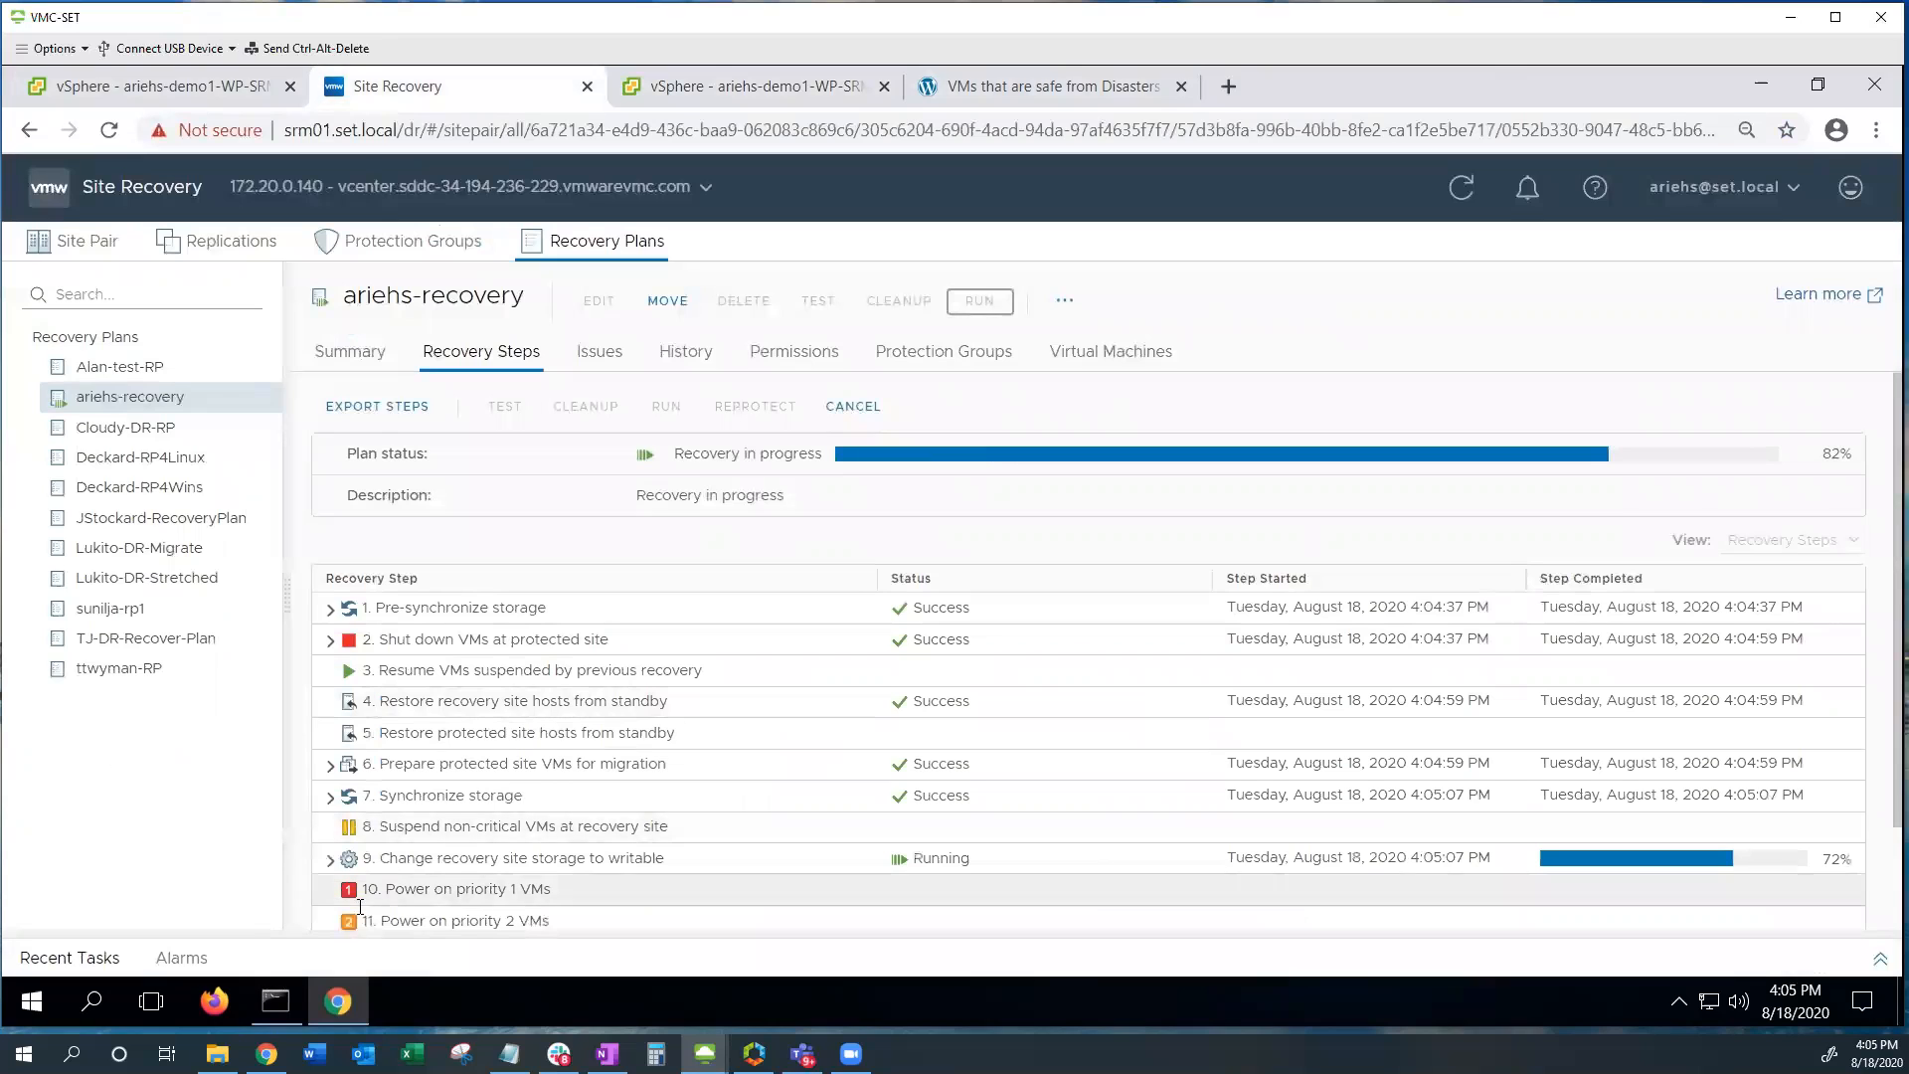
Step: Review the remaining recovery steps, check ariehs-demo1-WP-SRM in the cloud and on-premises vCenters, and return to the recovery plan
{"action": "scroll", "coordinate": [879, 806], "scroll_direction": "down", "scroll_amount": 2}
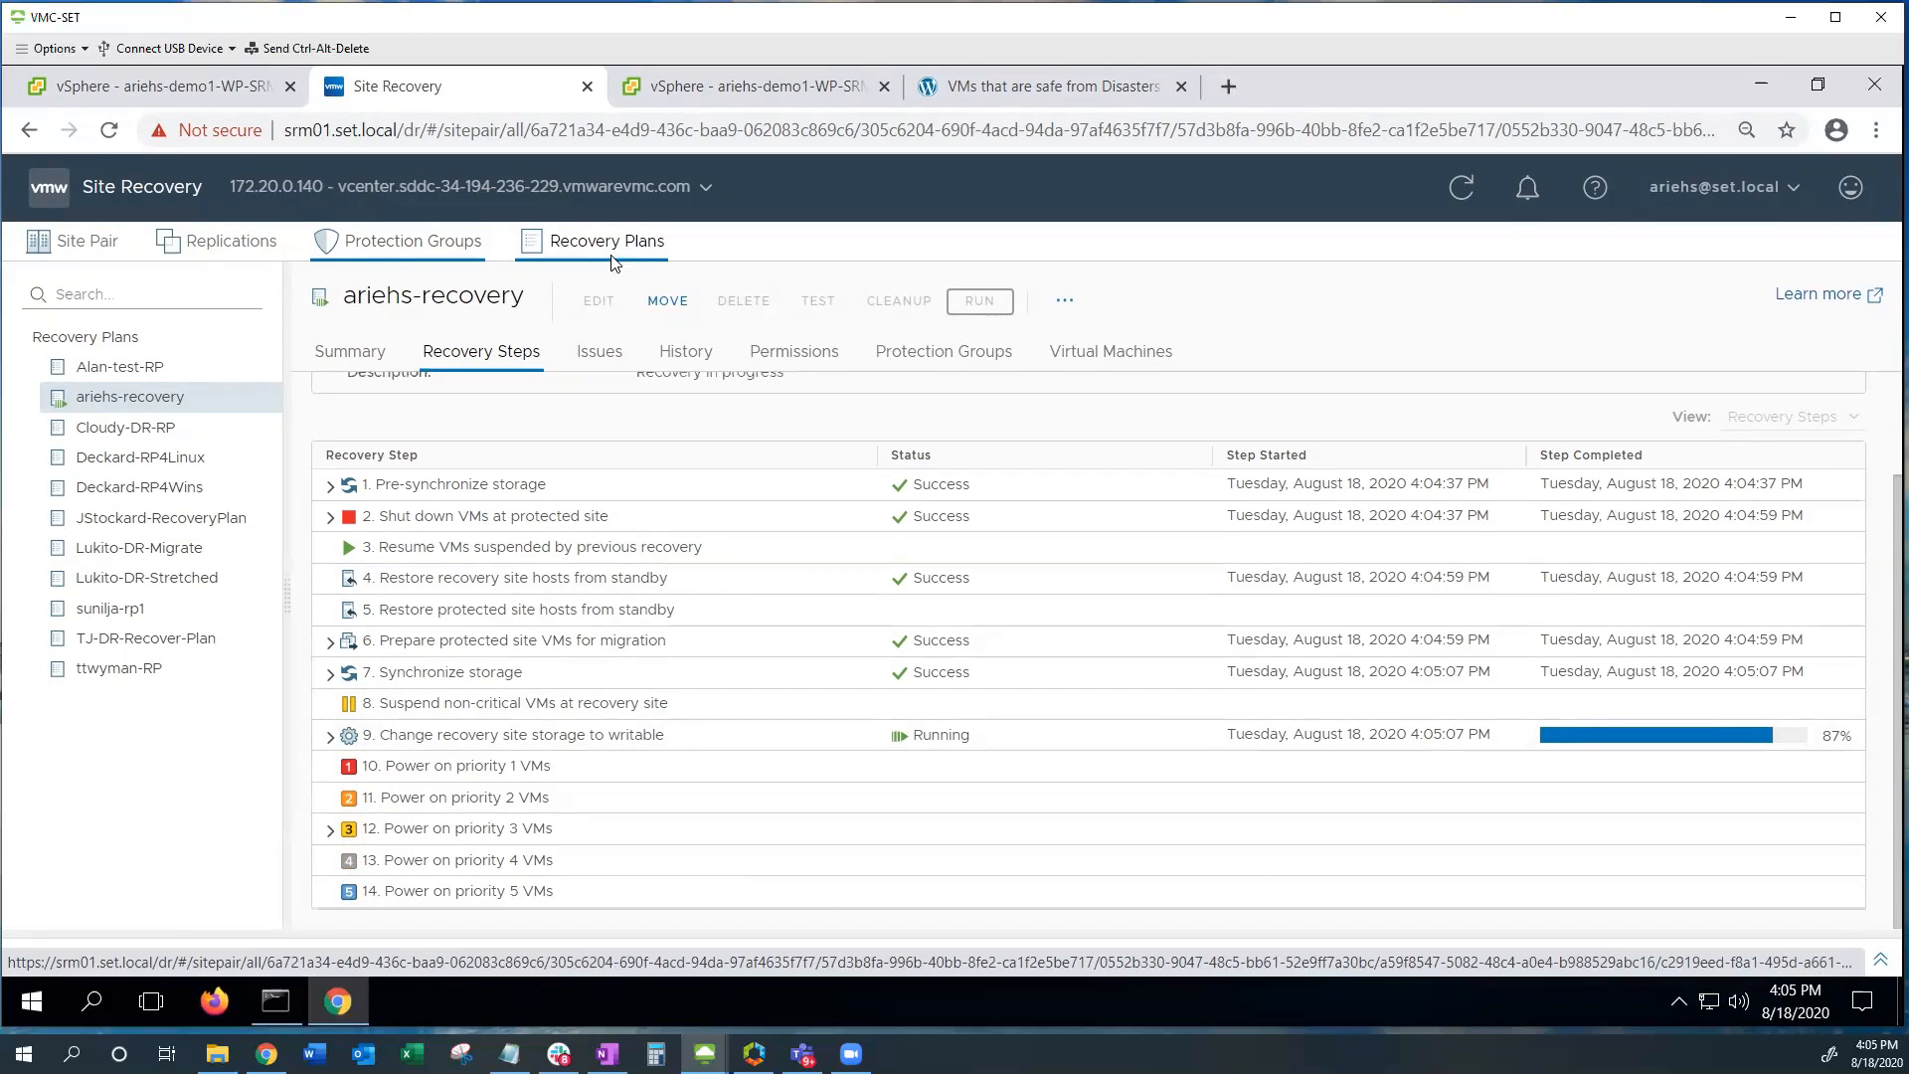
{"action": "left_click", "coordinate": [725, 89]}
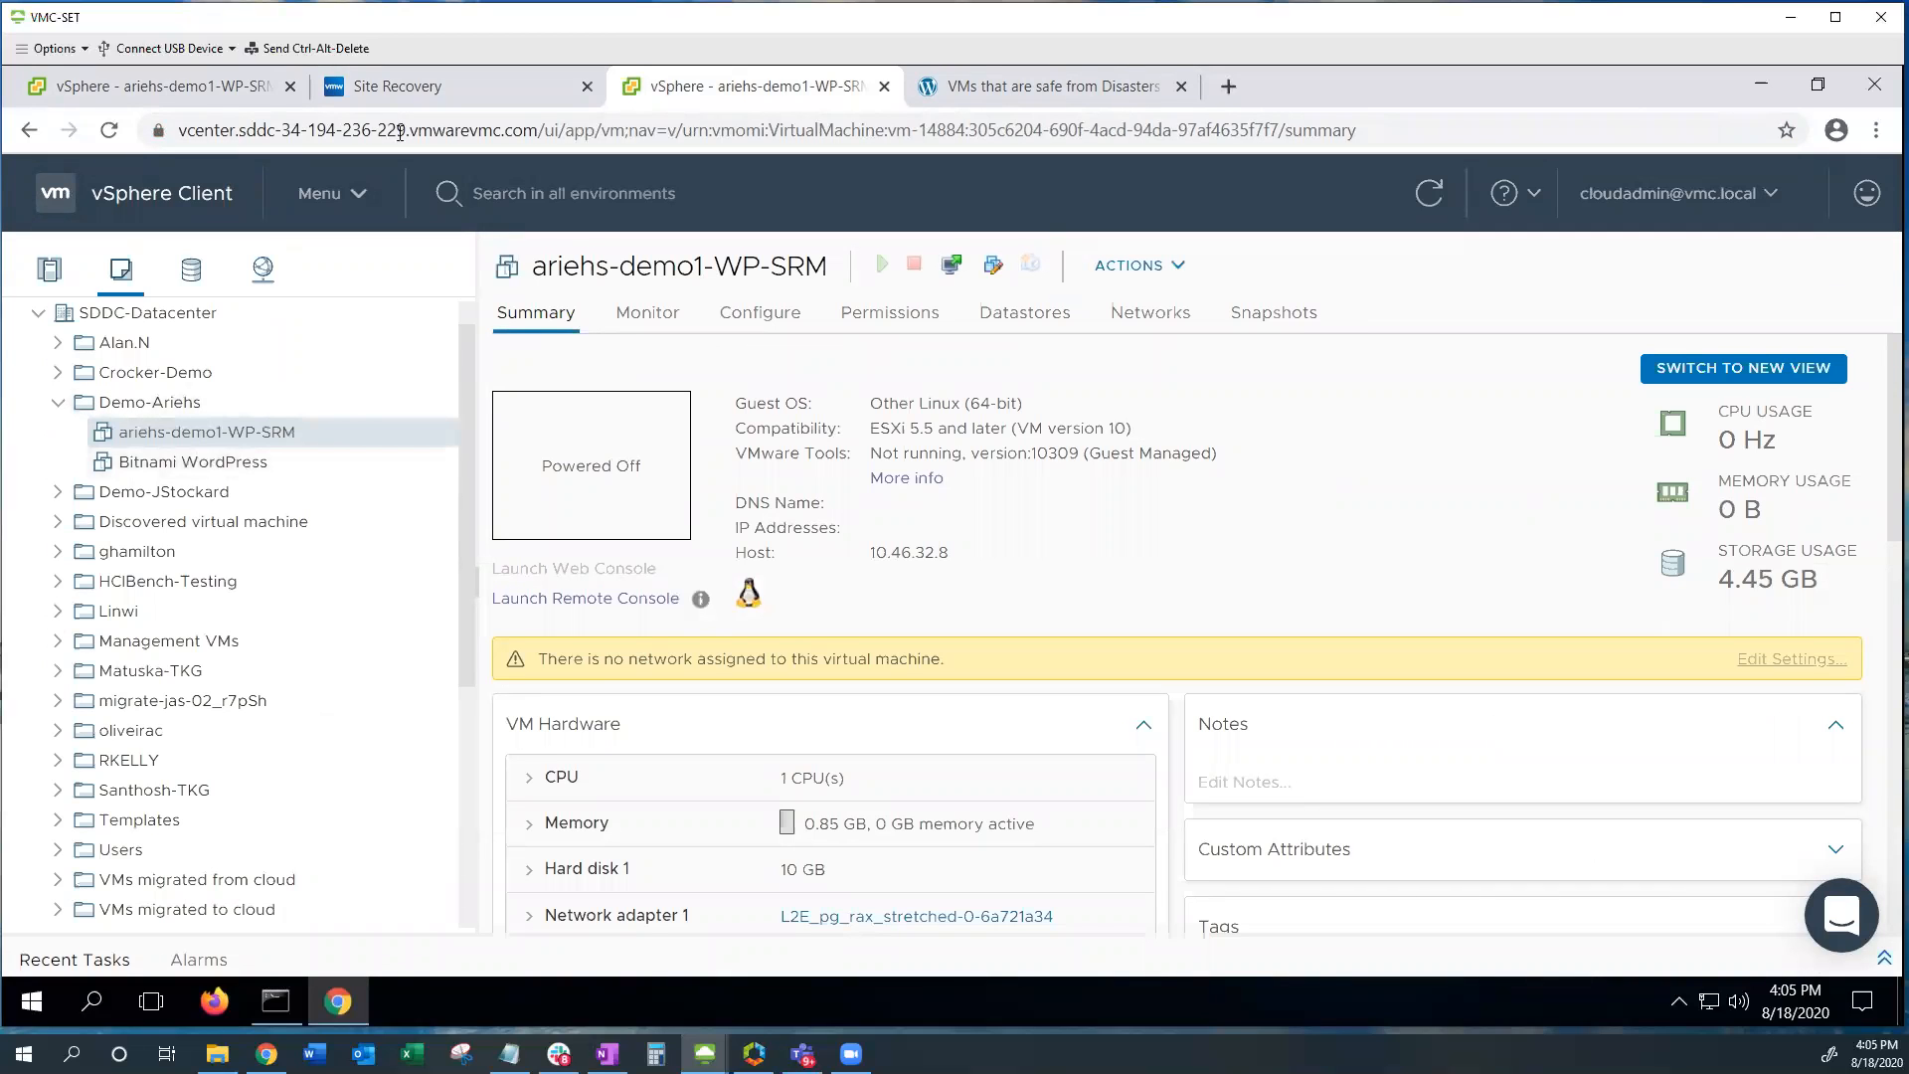
{"action": "left_click", "coordinate": [211, 90]}
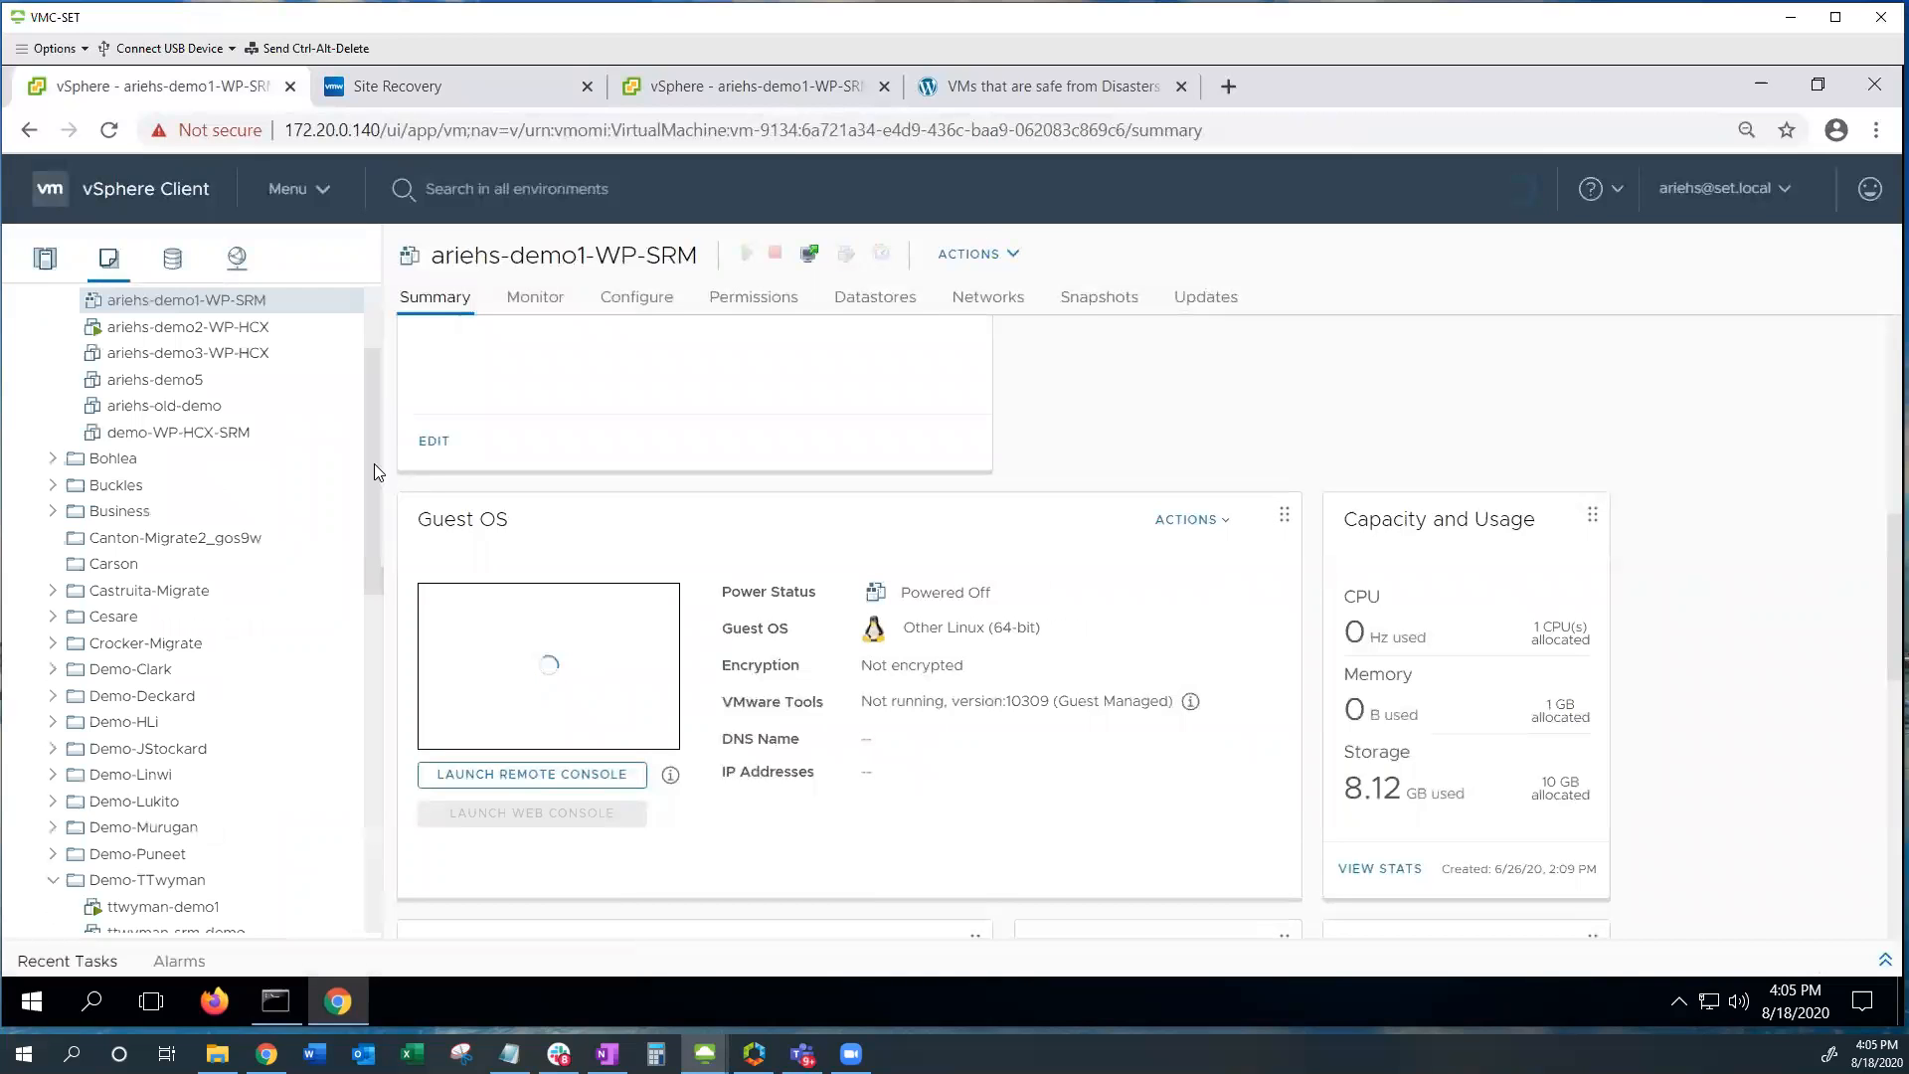
{"action": "left_click_drag", "start_coordinate": [373, 448], "coordinate": [375, 401]}
{"action": "key", "text": "ctrl+Tab"}
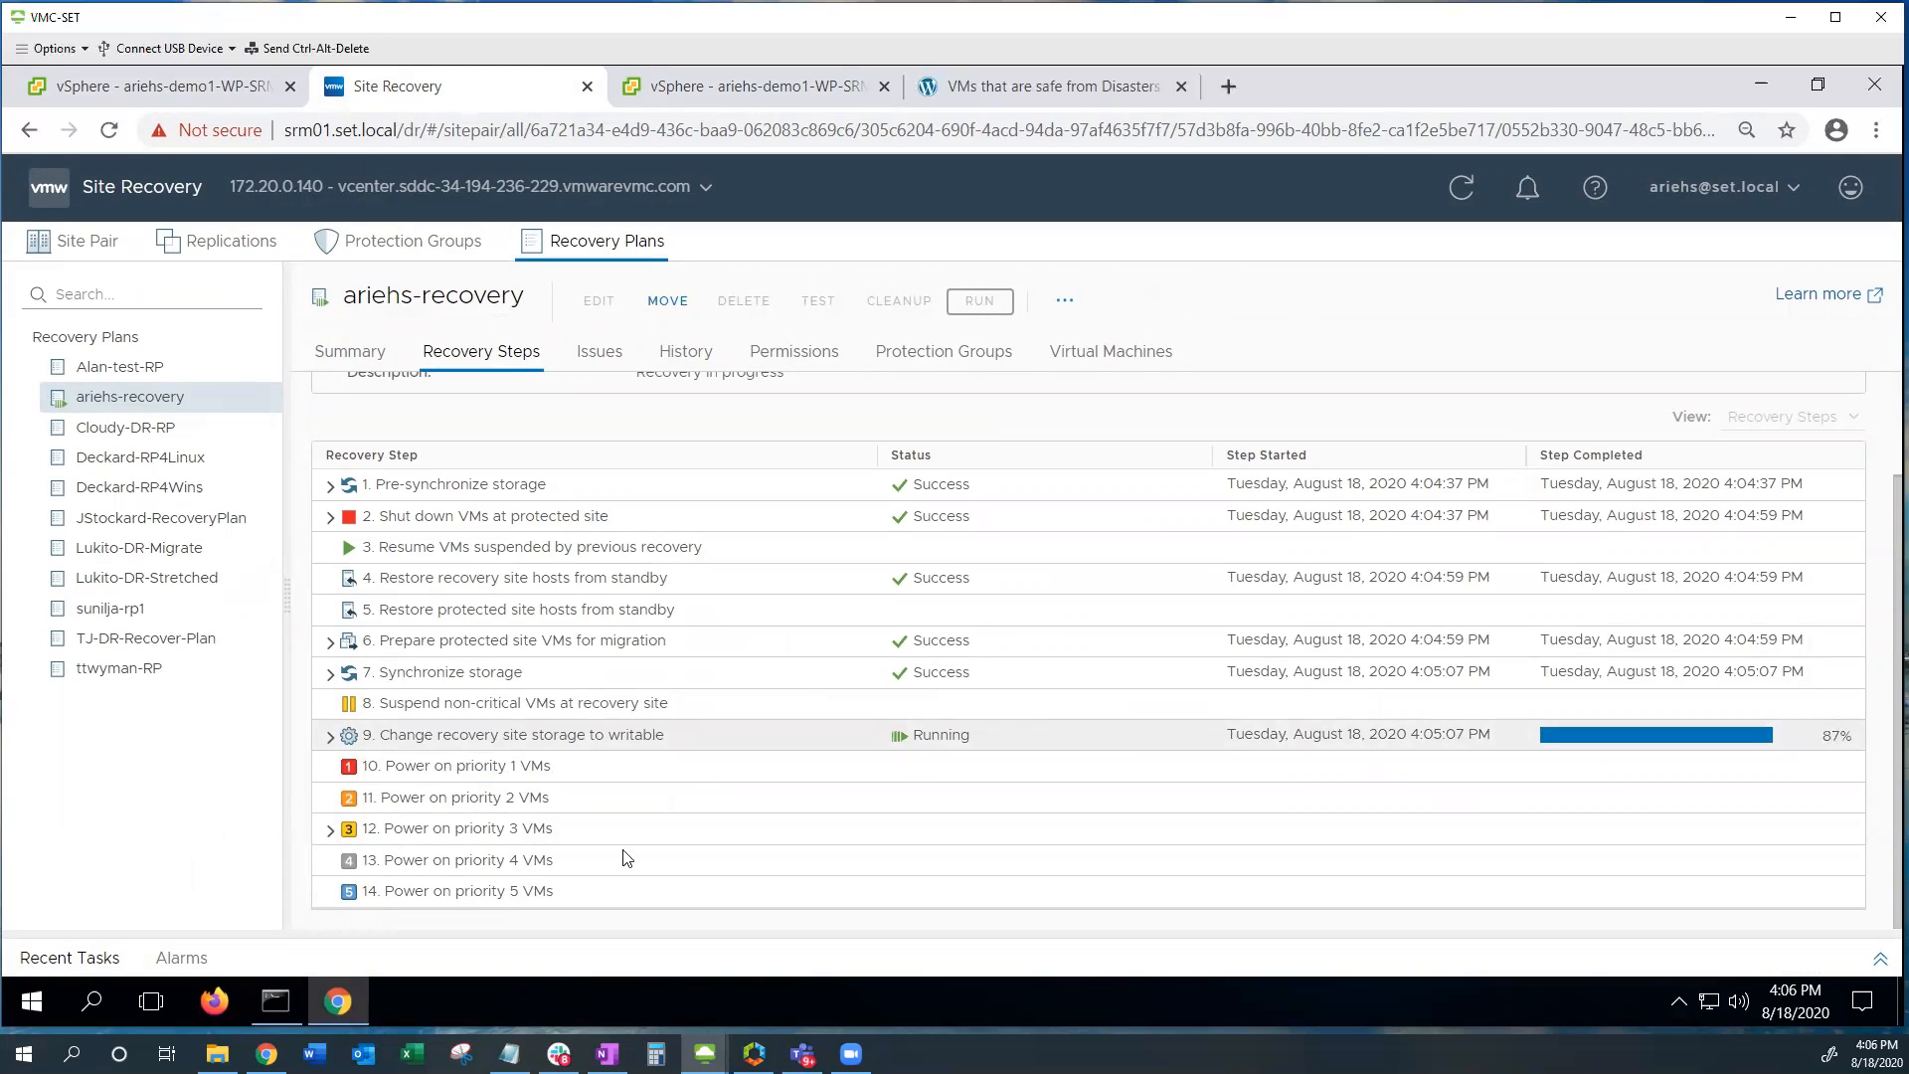
Step: Expand the Power on priority 3 VMs step, refresh the on-premises vCenter to check ariehs-demo1-WP-SRM, and return to the recovery plan
{"action": "left_click", "coordinate": [332, 831]}
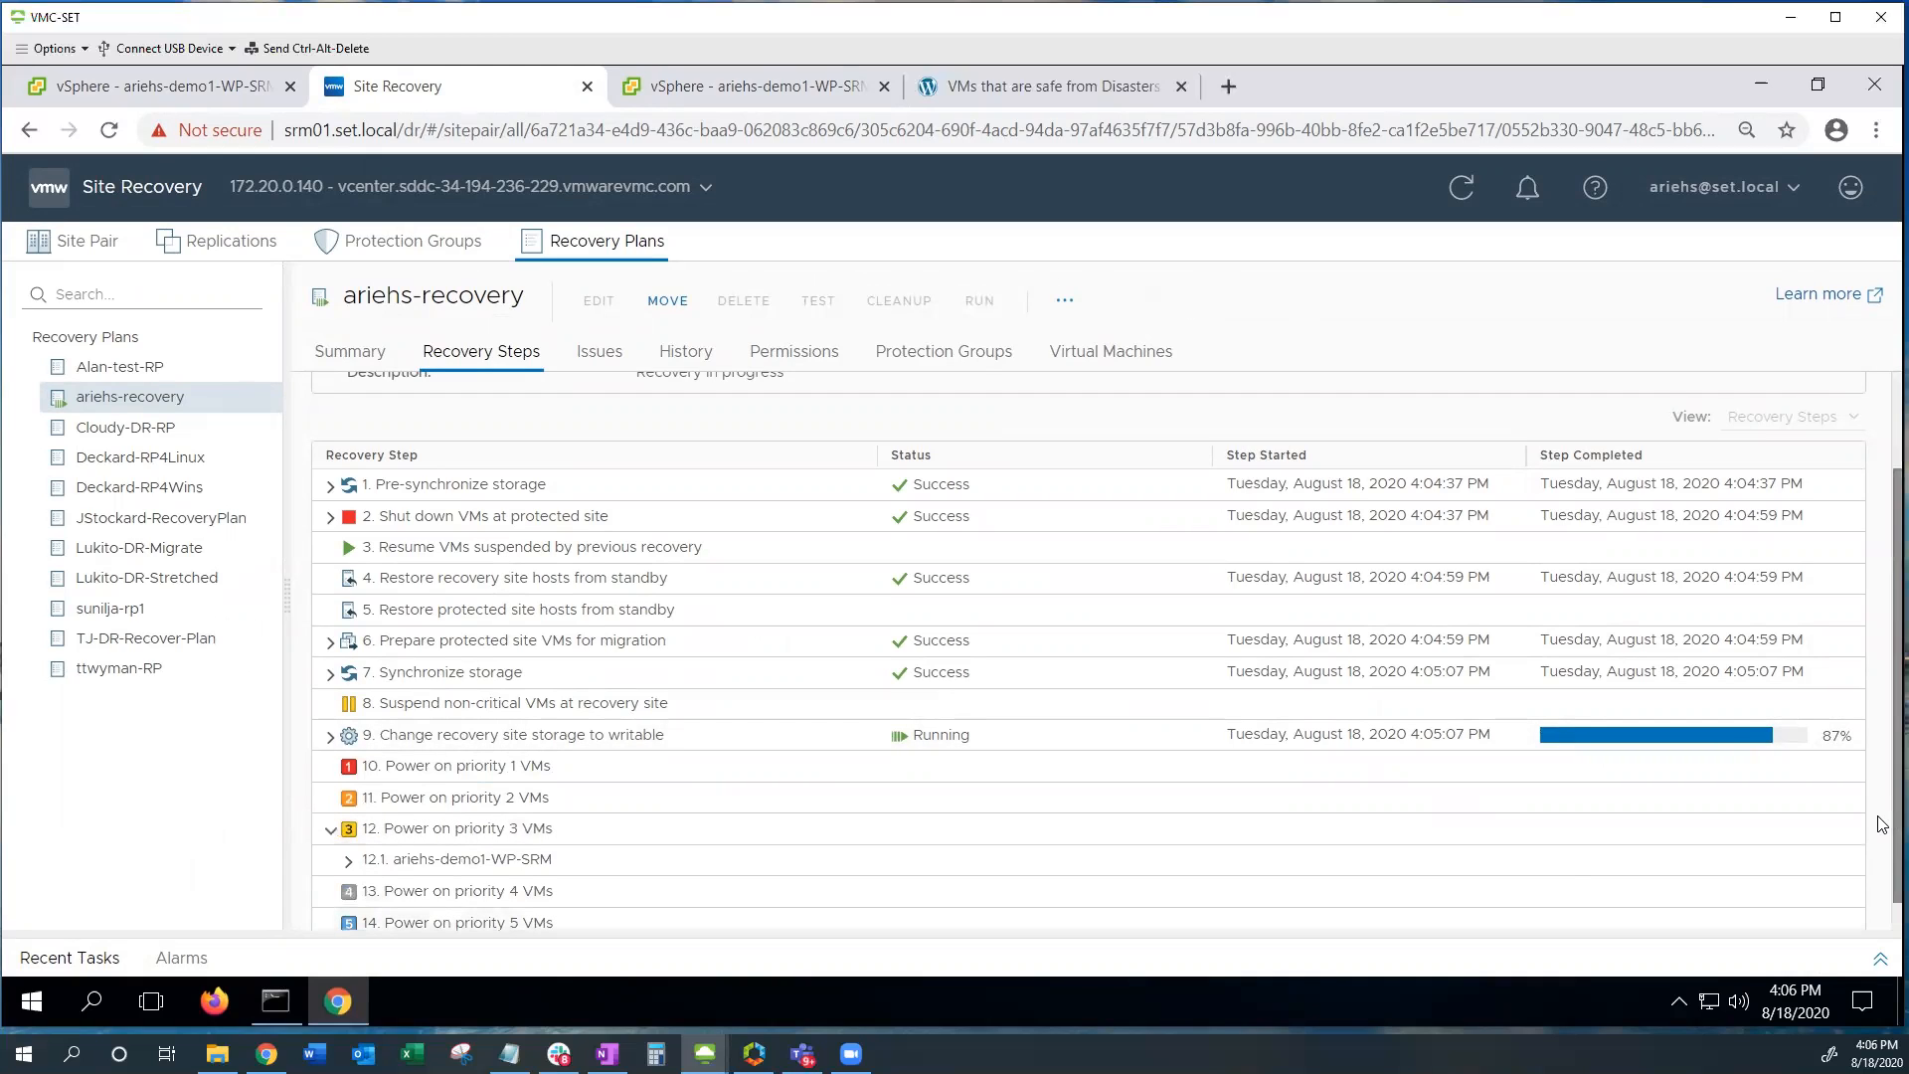
{"action": "scroll", "coordinate": [1882, 834], "scroll_direction": "down", "scroll_amount": 1}
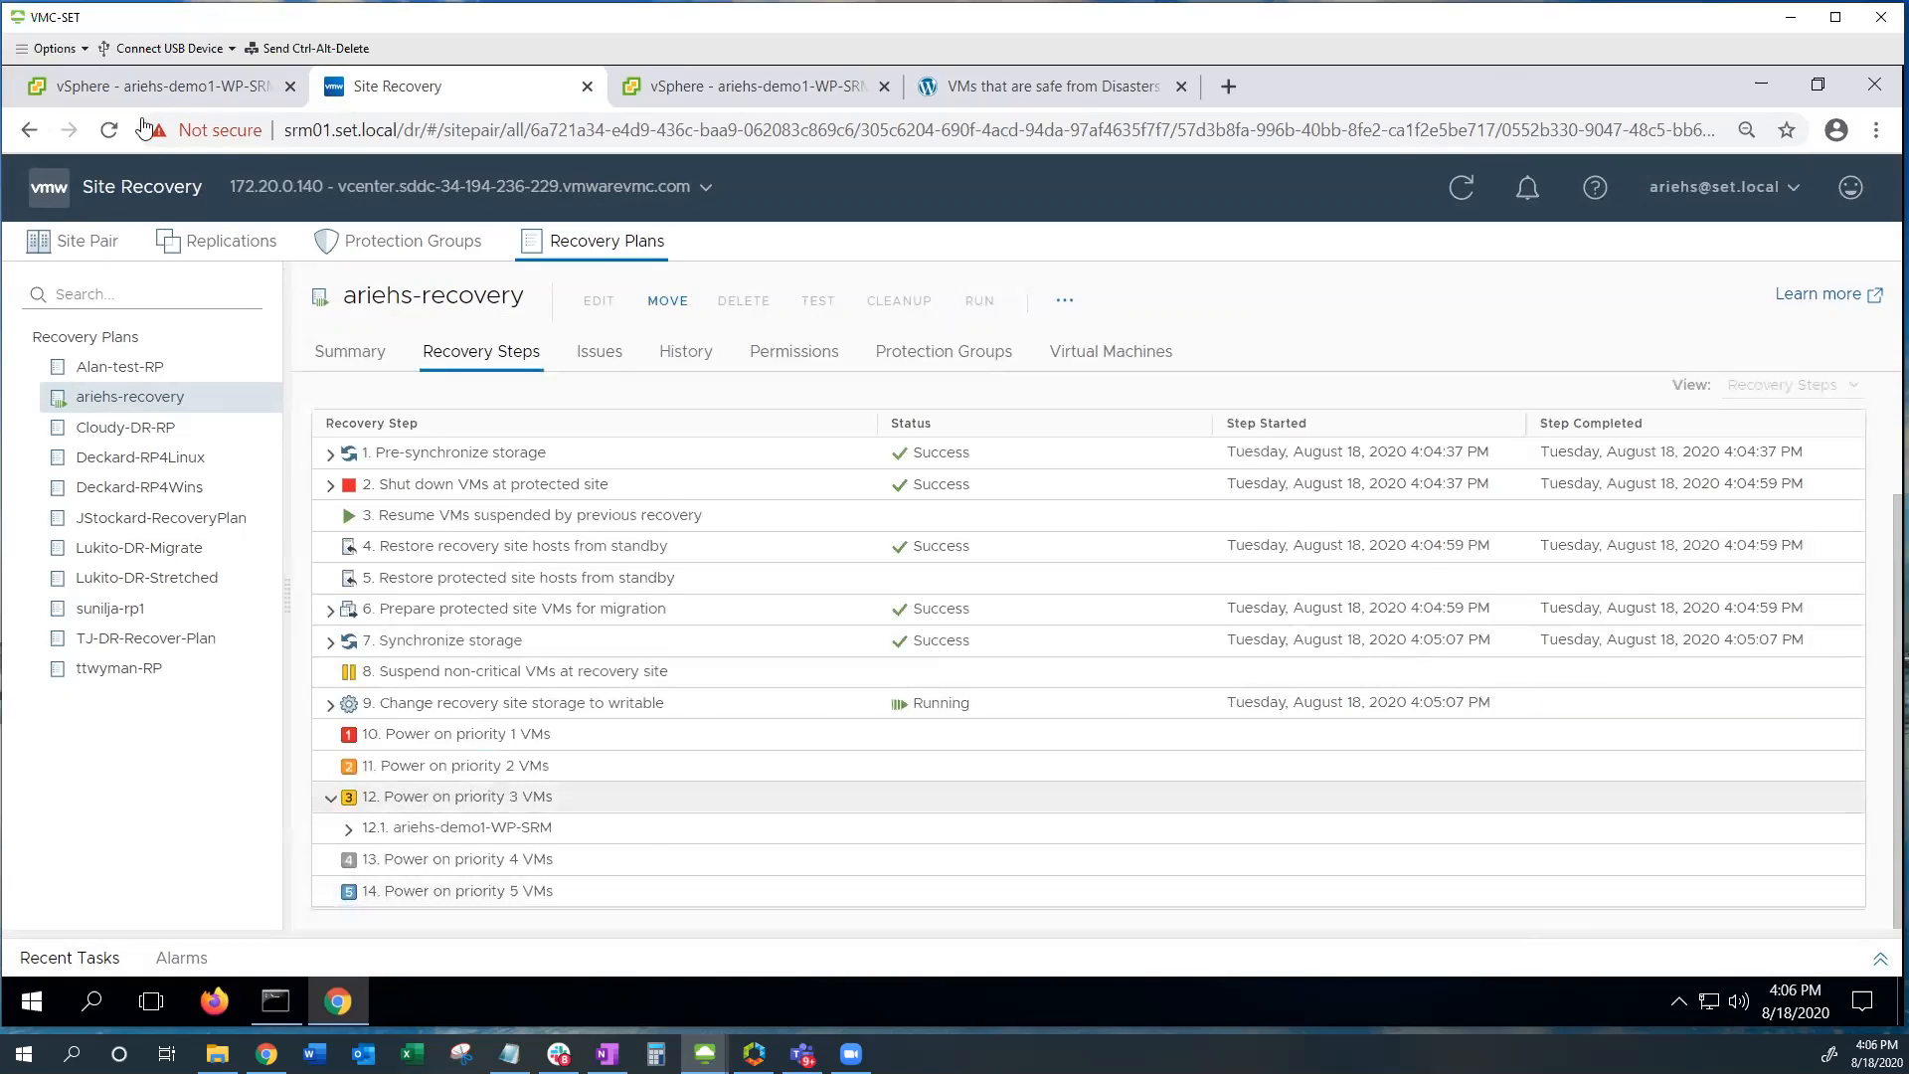
{"action": "left_click", "coordinate": [134, 87]}
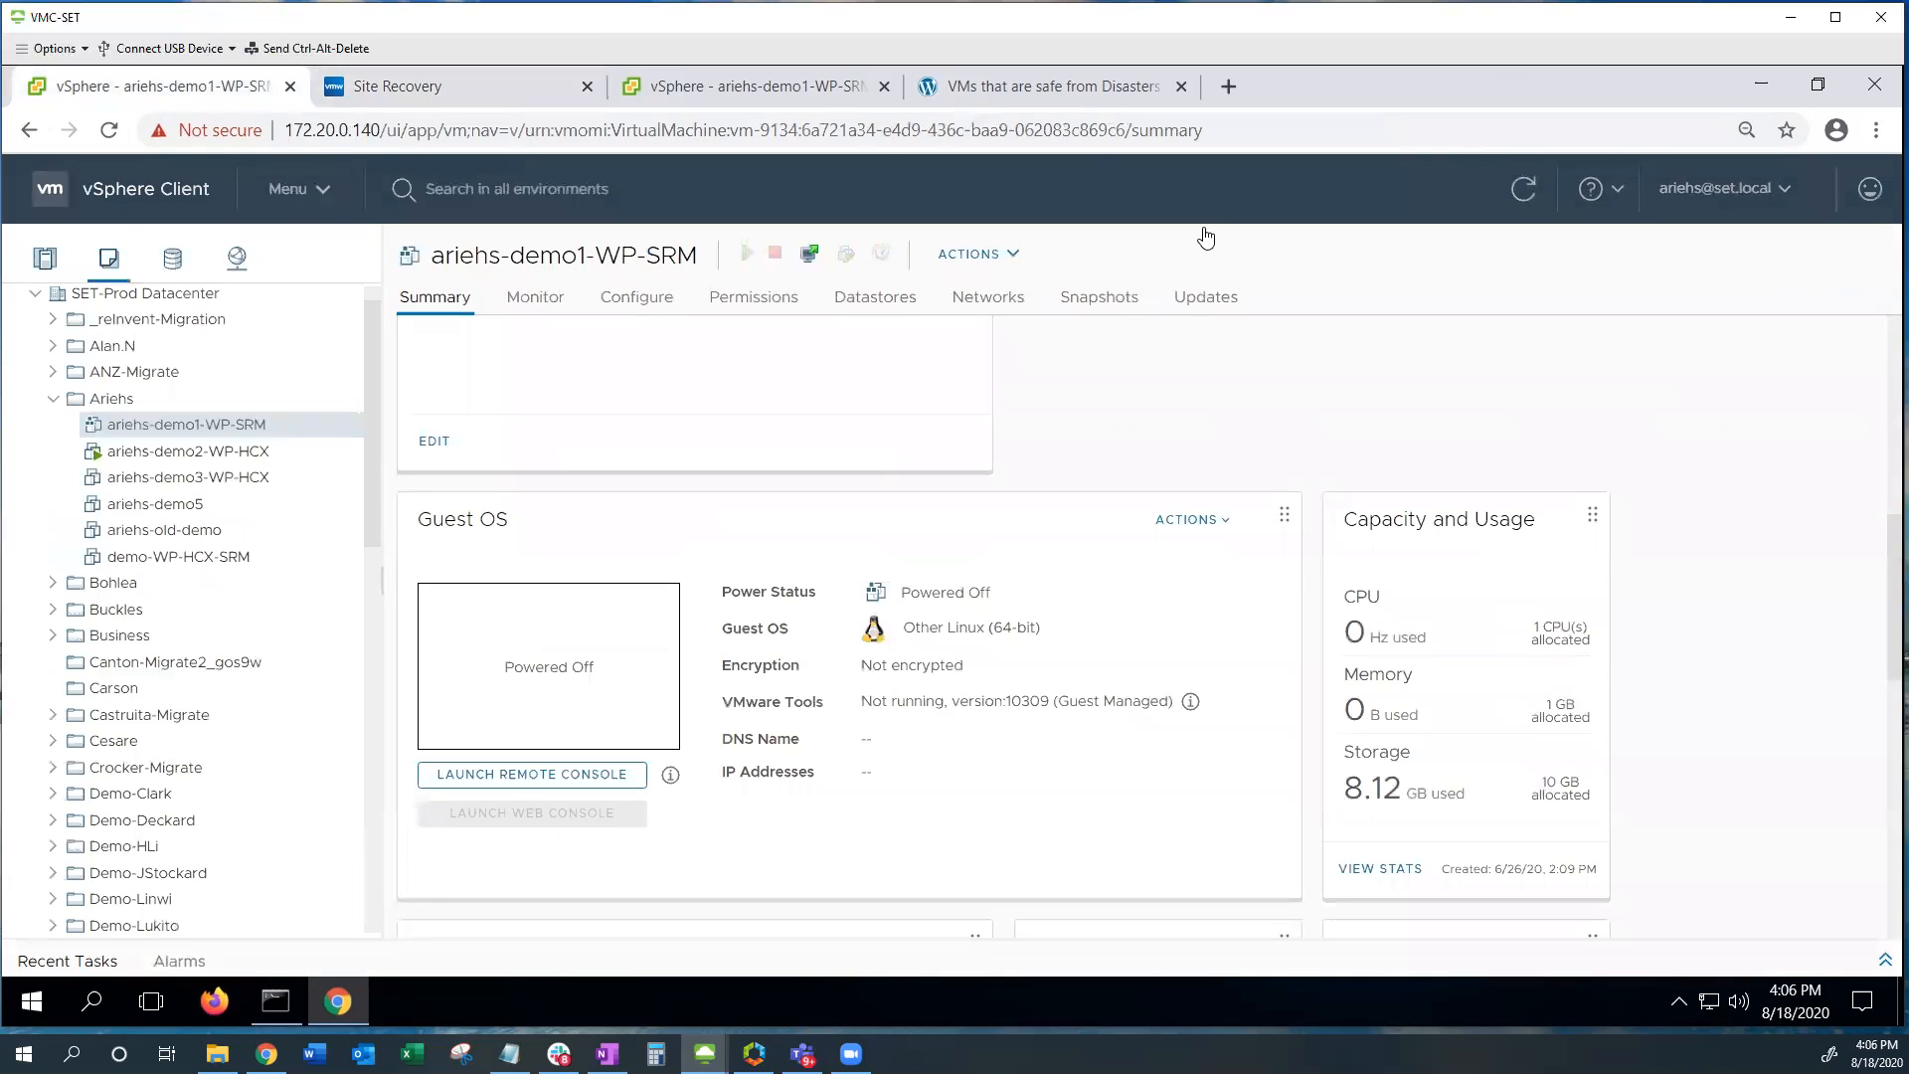
{"action": "left_click", "coordinate": [1521, 191]}
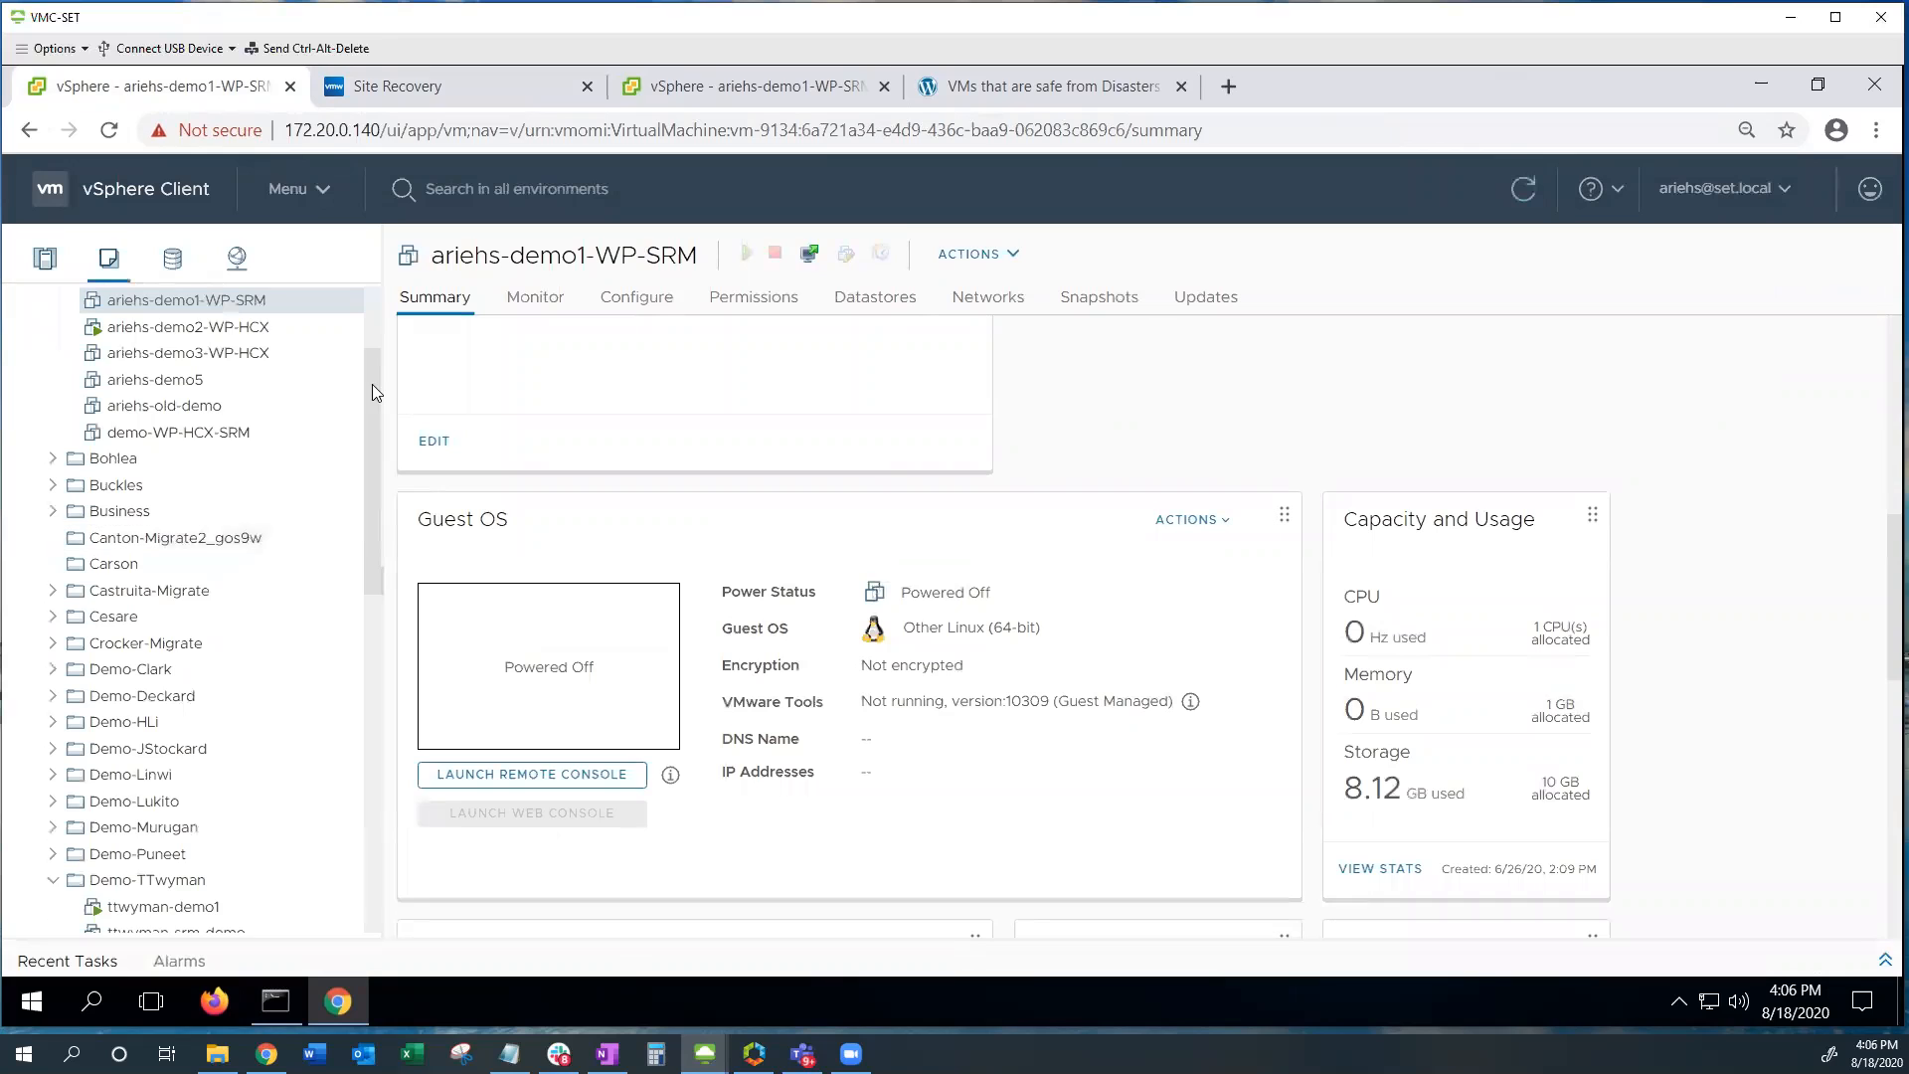
{"action": "scroll", "coordinate": [372, 370], "scroll_direction": "up", "scroll_amount": 1}
{"action": "scroll", "coordinate": [349, 372], "scroll_direction": "up", "scroll_amount": 1}
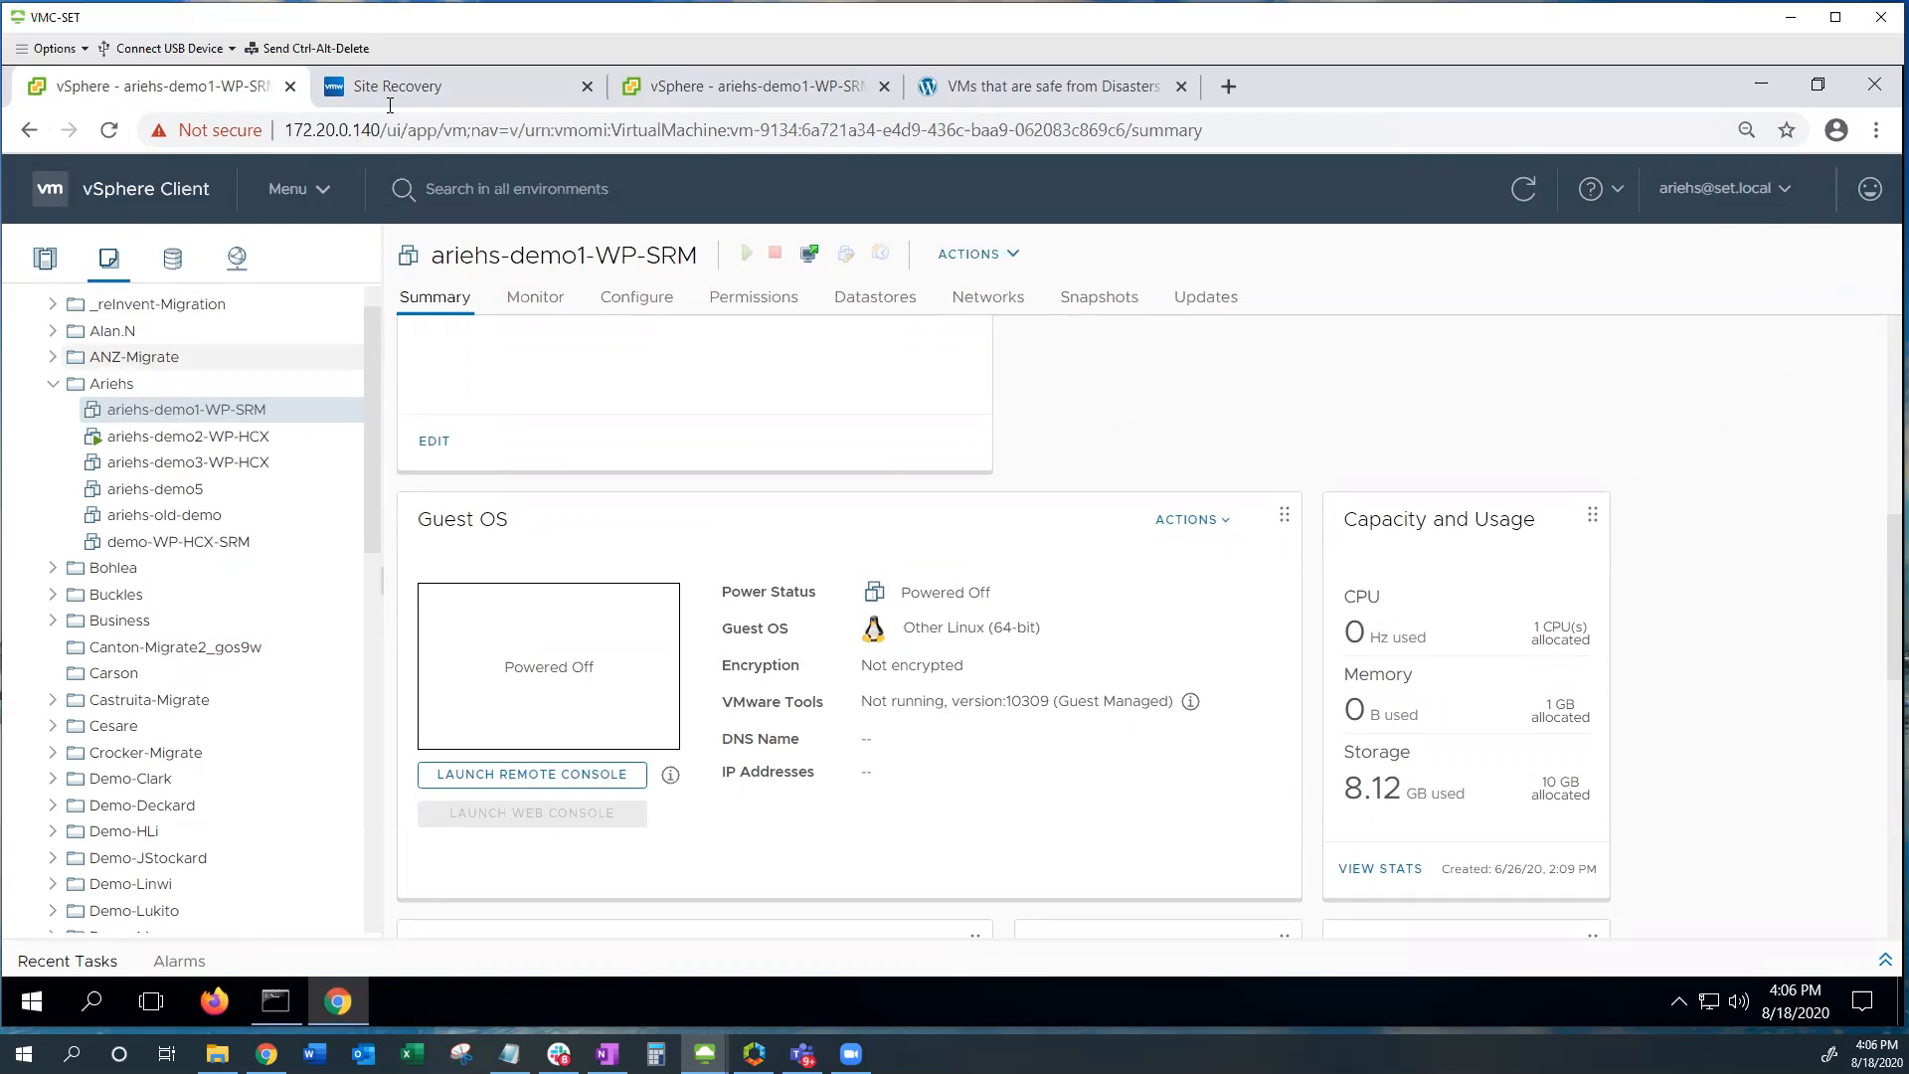
{"action": "left_click", "coordinate": [431, 94]}
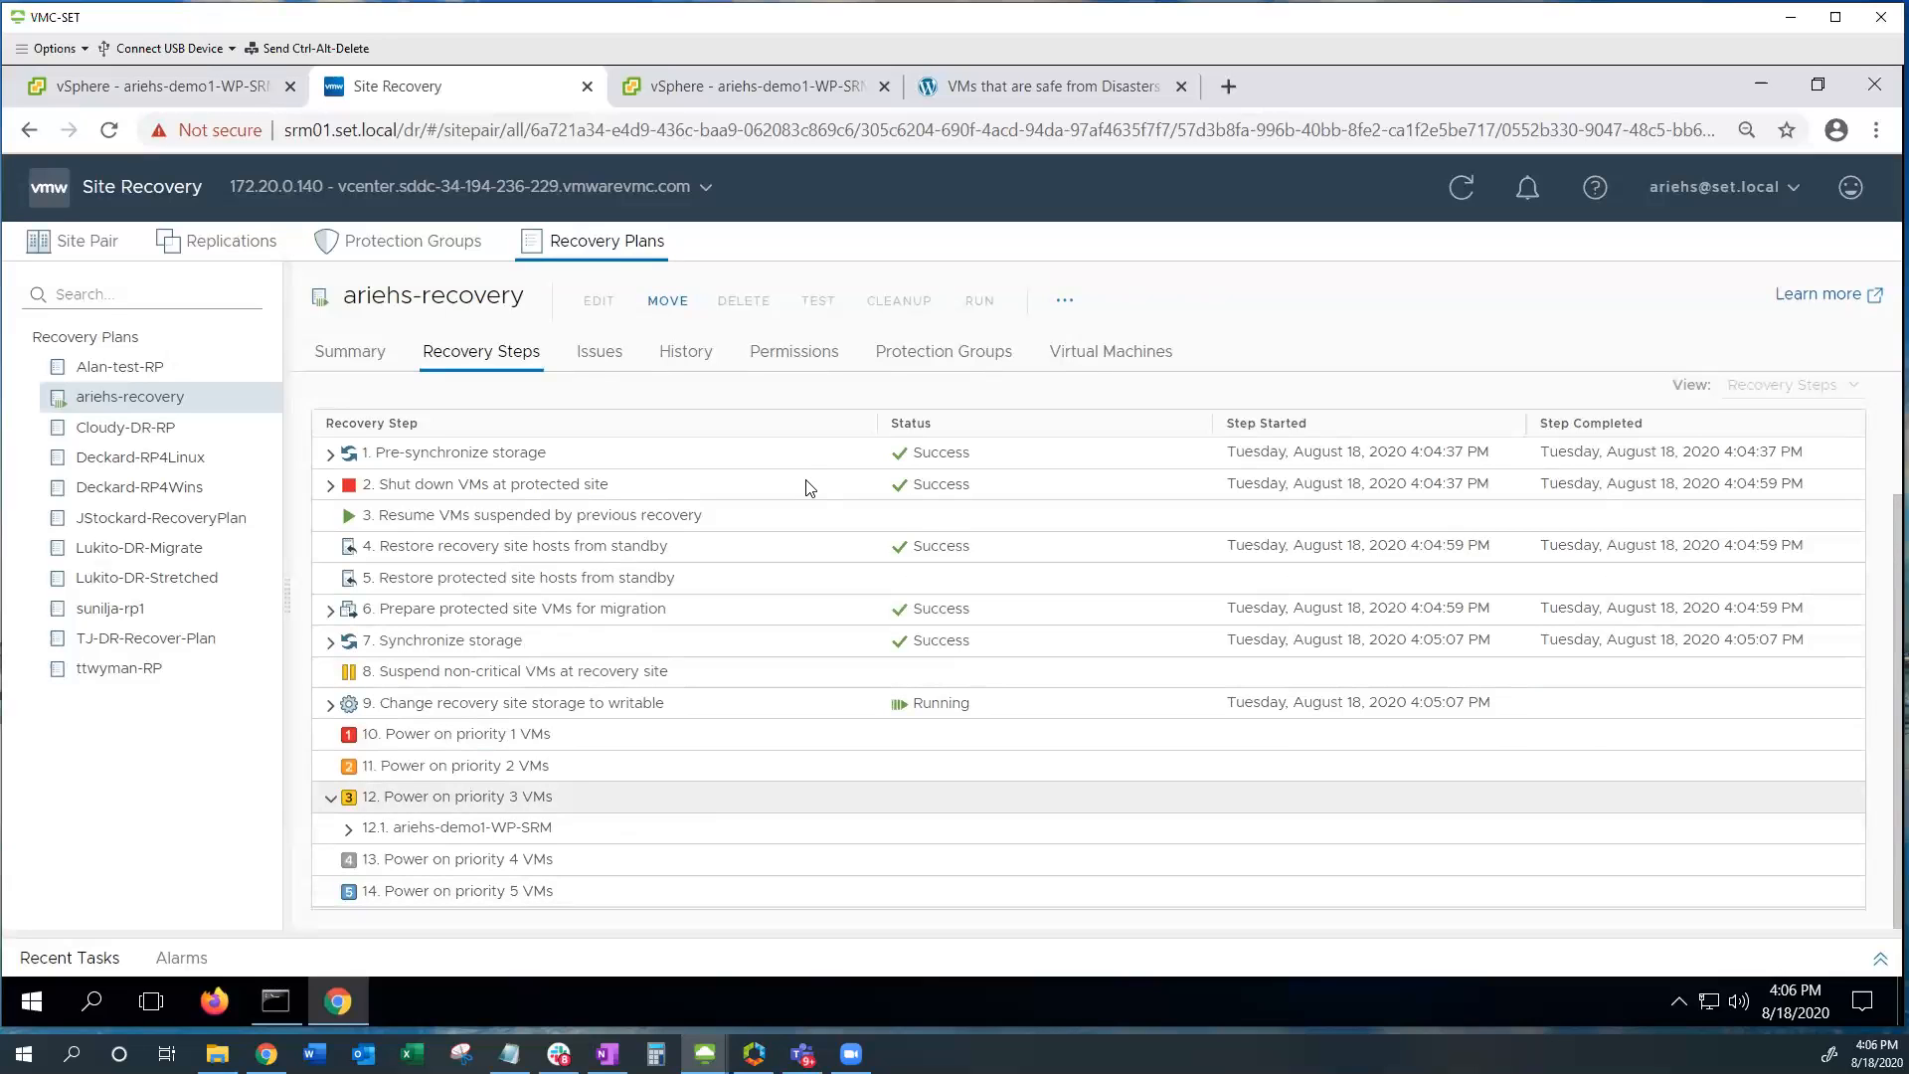
Step: Highlight the duration of the August 18, 3:23:25 PM recovery in the plan's history and return to its recovery steps
{"action": "left_click", "coordinate": [691, 367]}
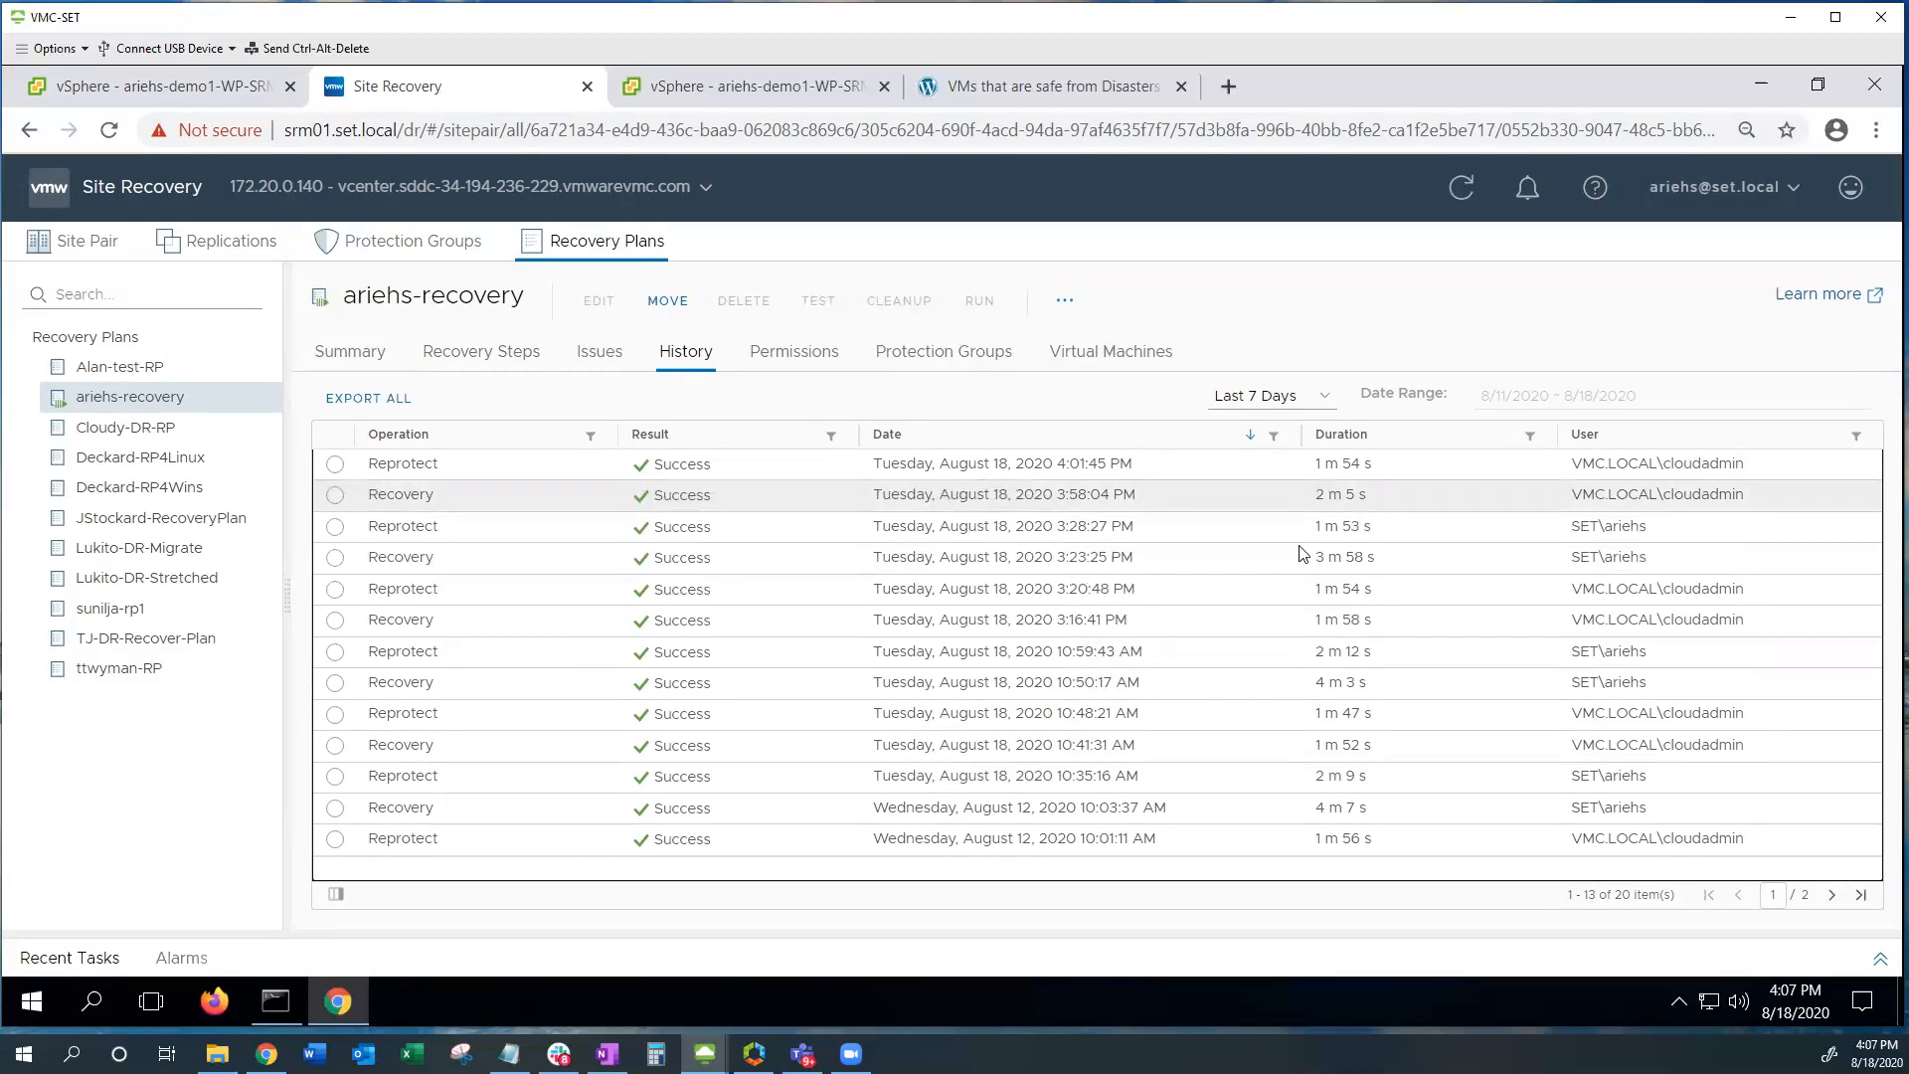
{"action": "left_click_drag", "start_coordinate": [1314, 557], "coordinate": [1387, 557]}
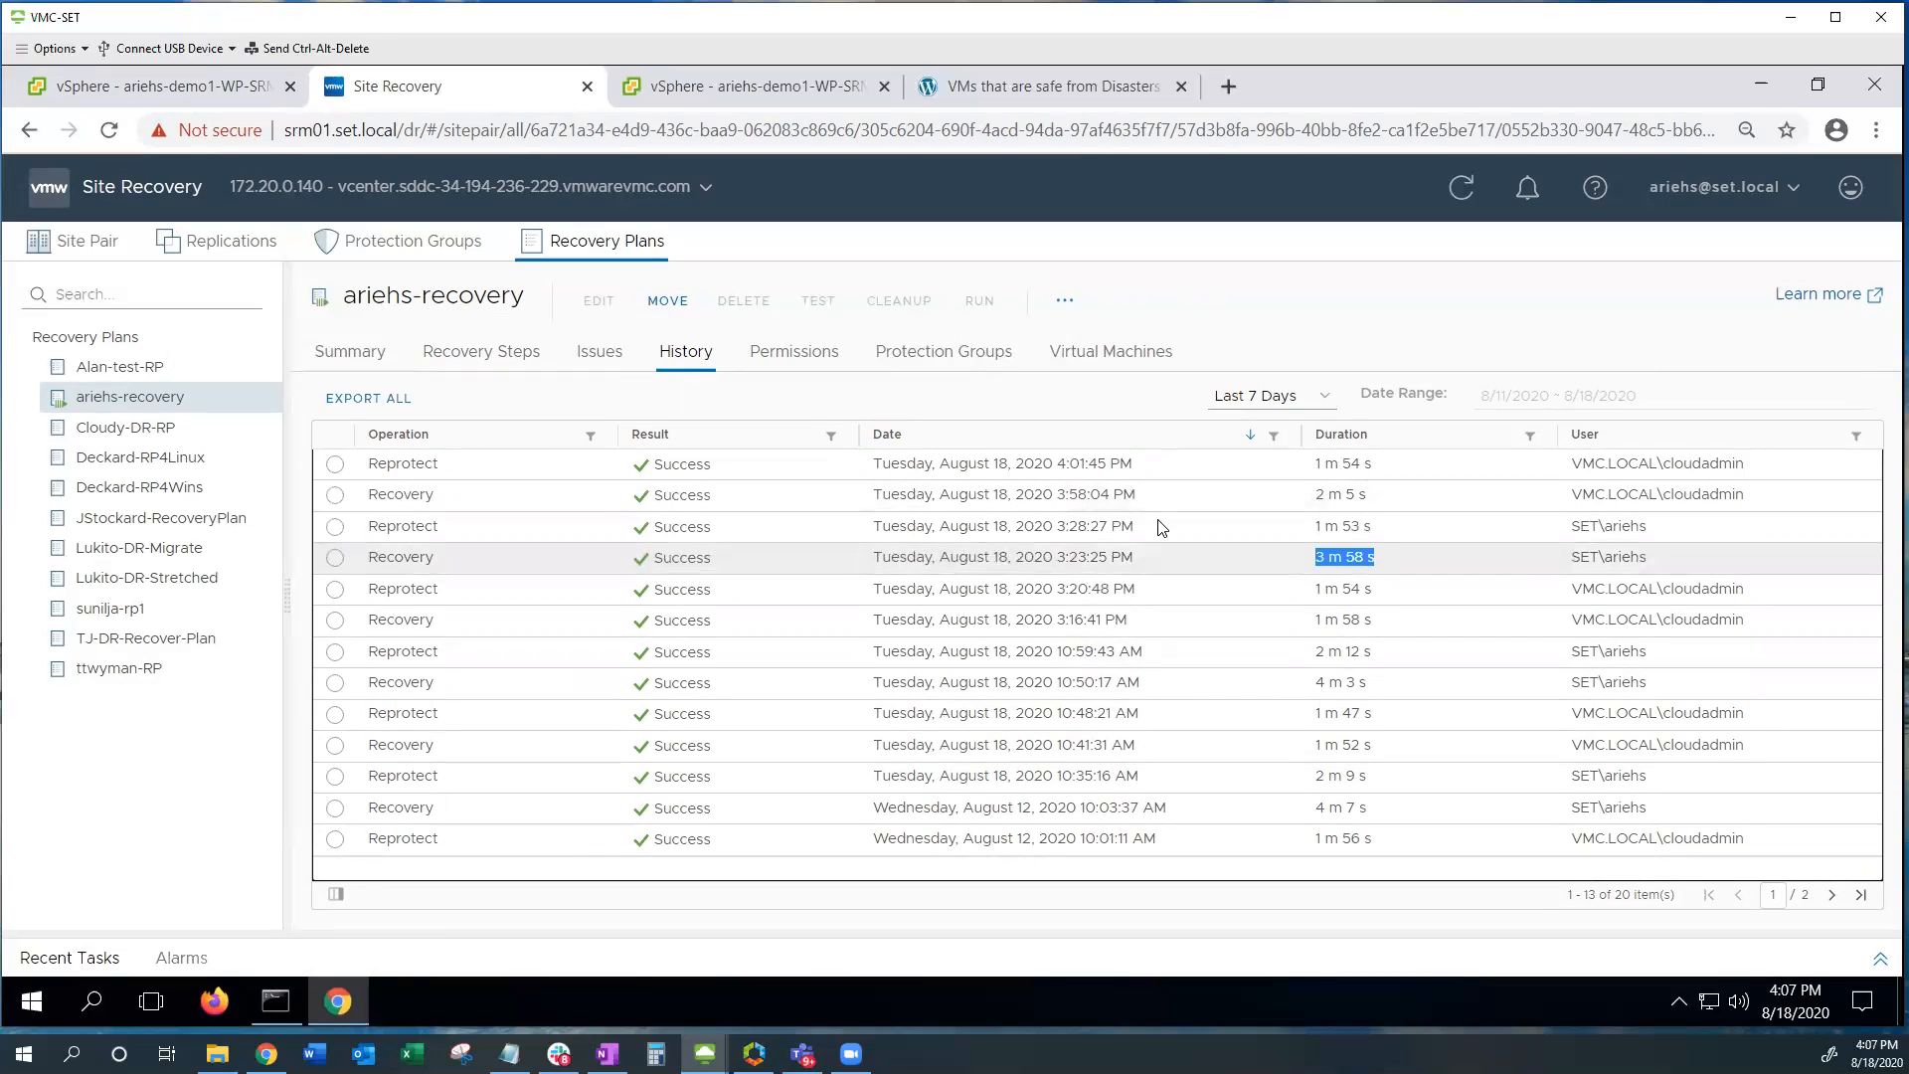
{"action": "left_click", "coordinate": [835, 562]}
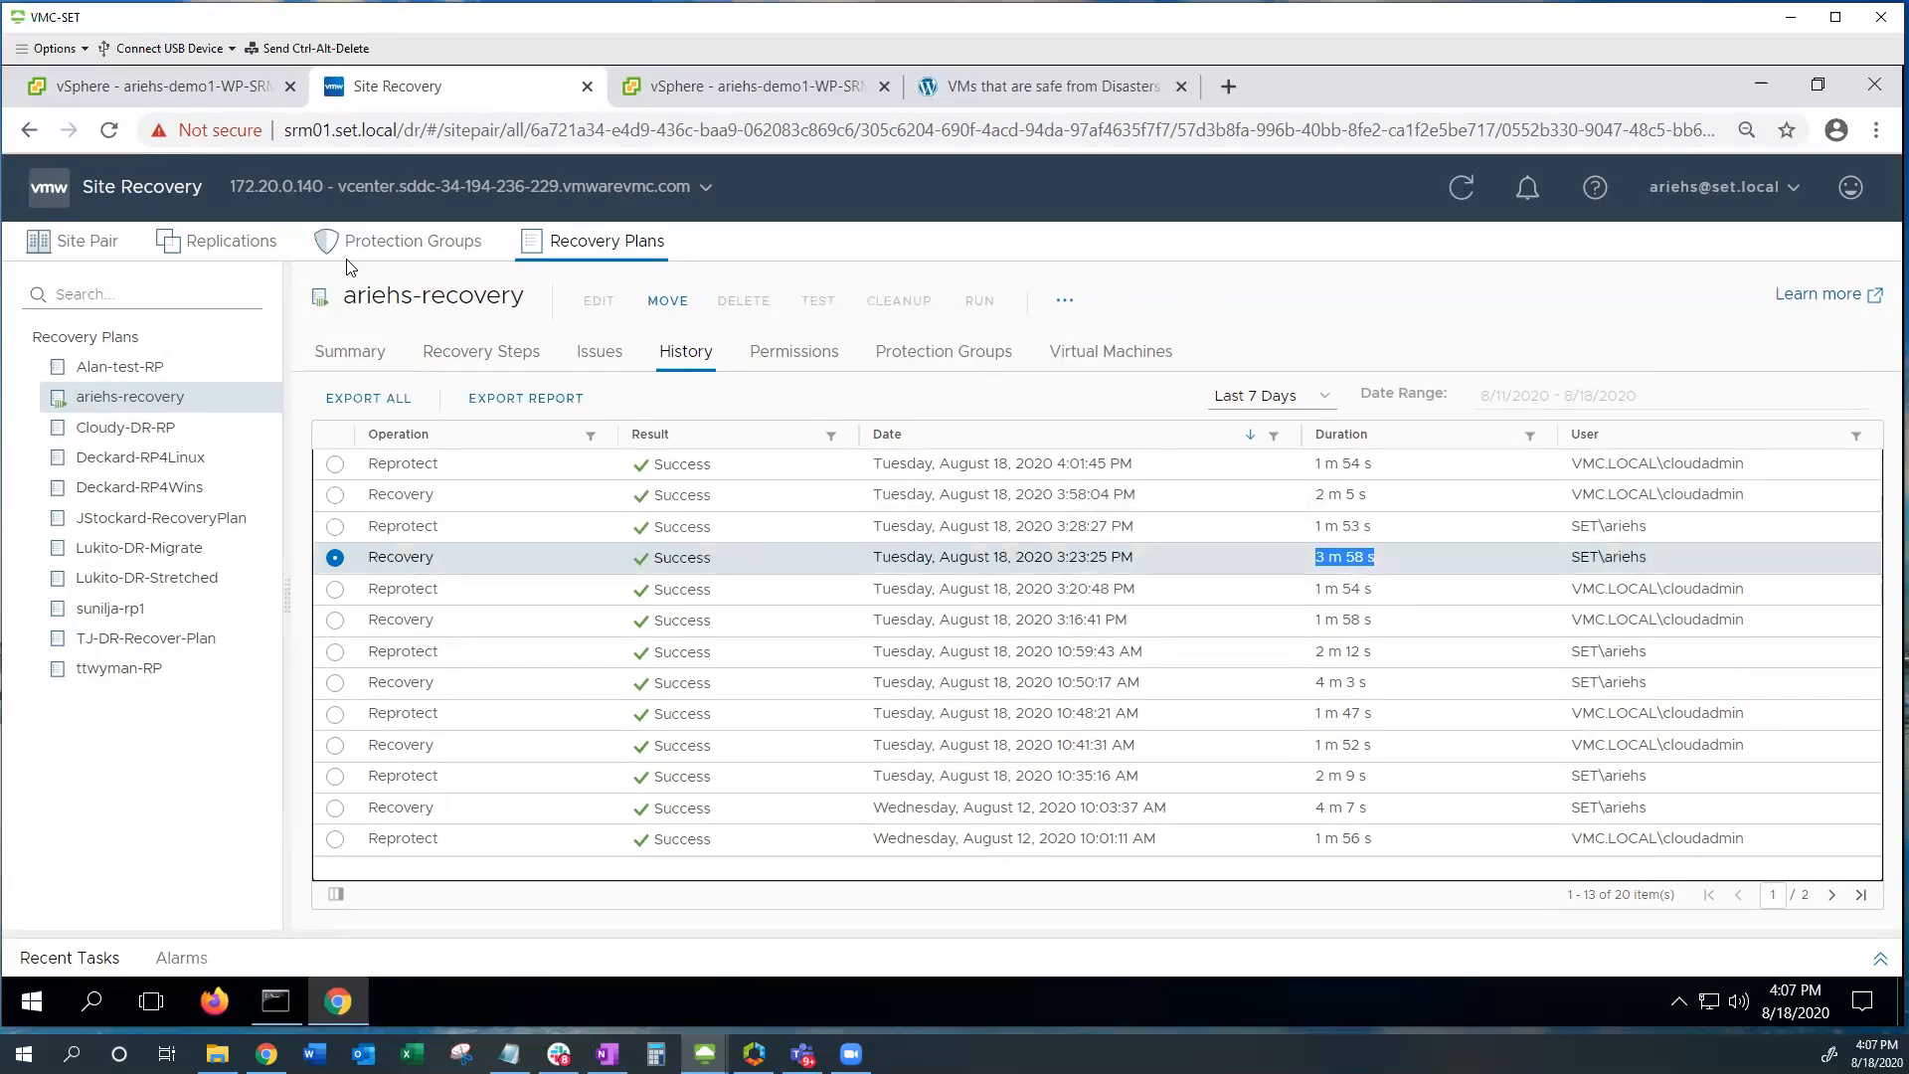
{"action": "left_click", "coordinate": [483, 380]}
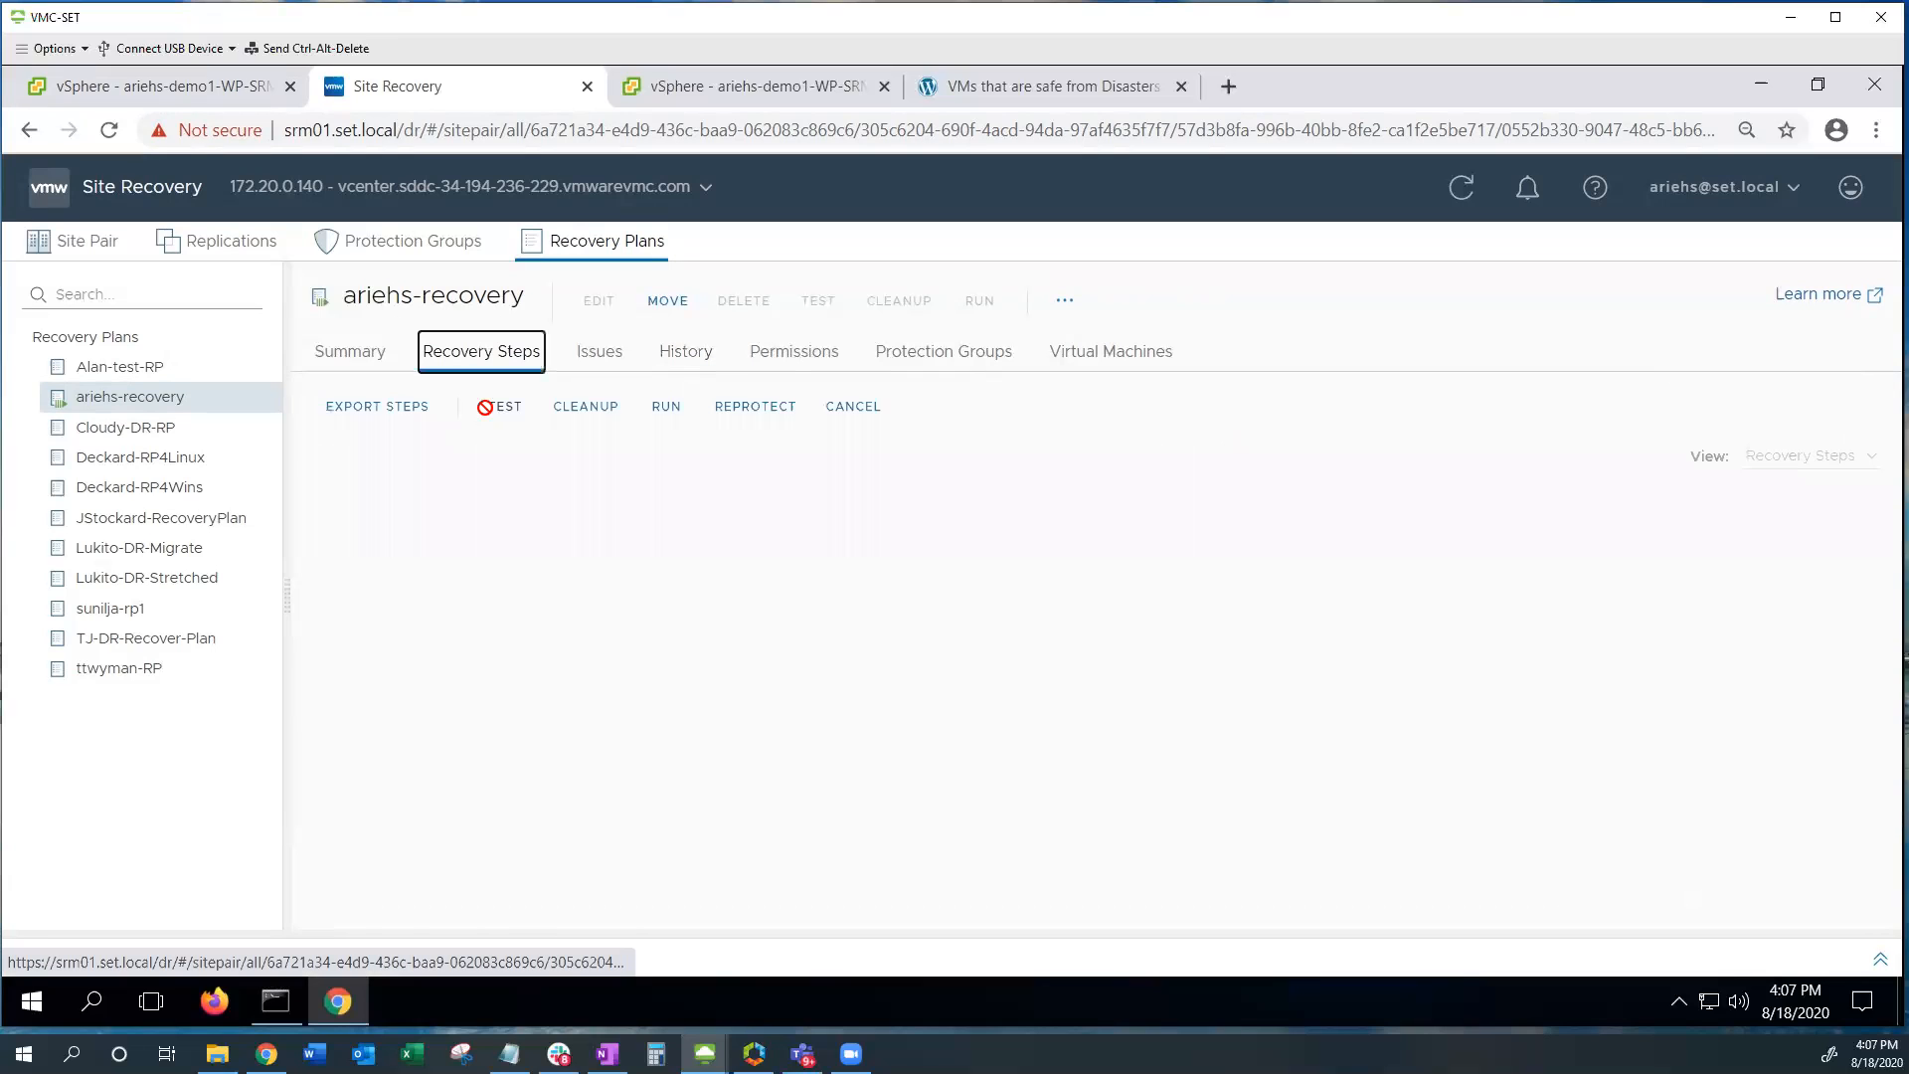
{"action": "scroll", "coordinate": [478, 417], "scroll_direction": "down", "scroll_amount": 1}
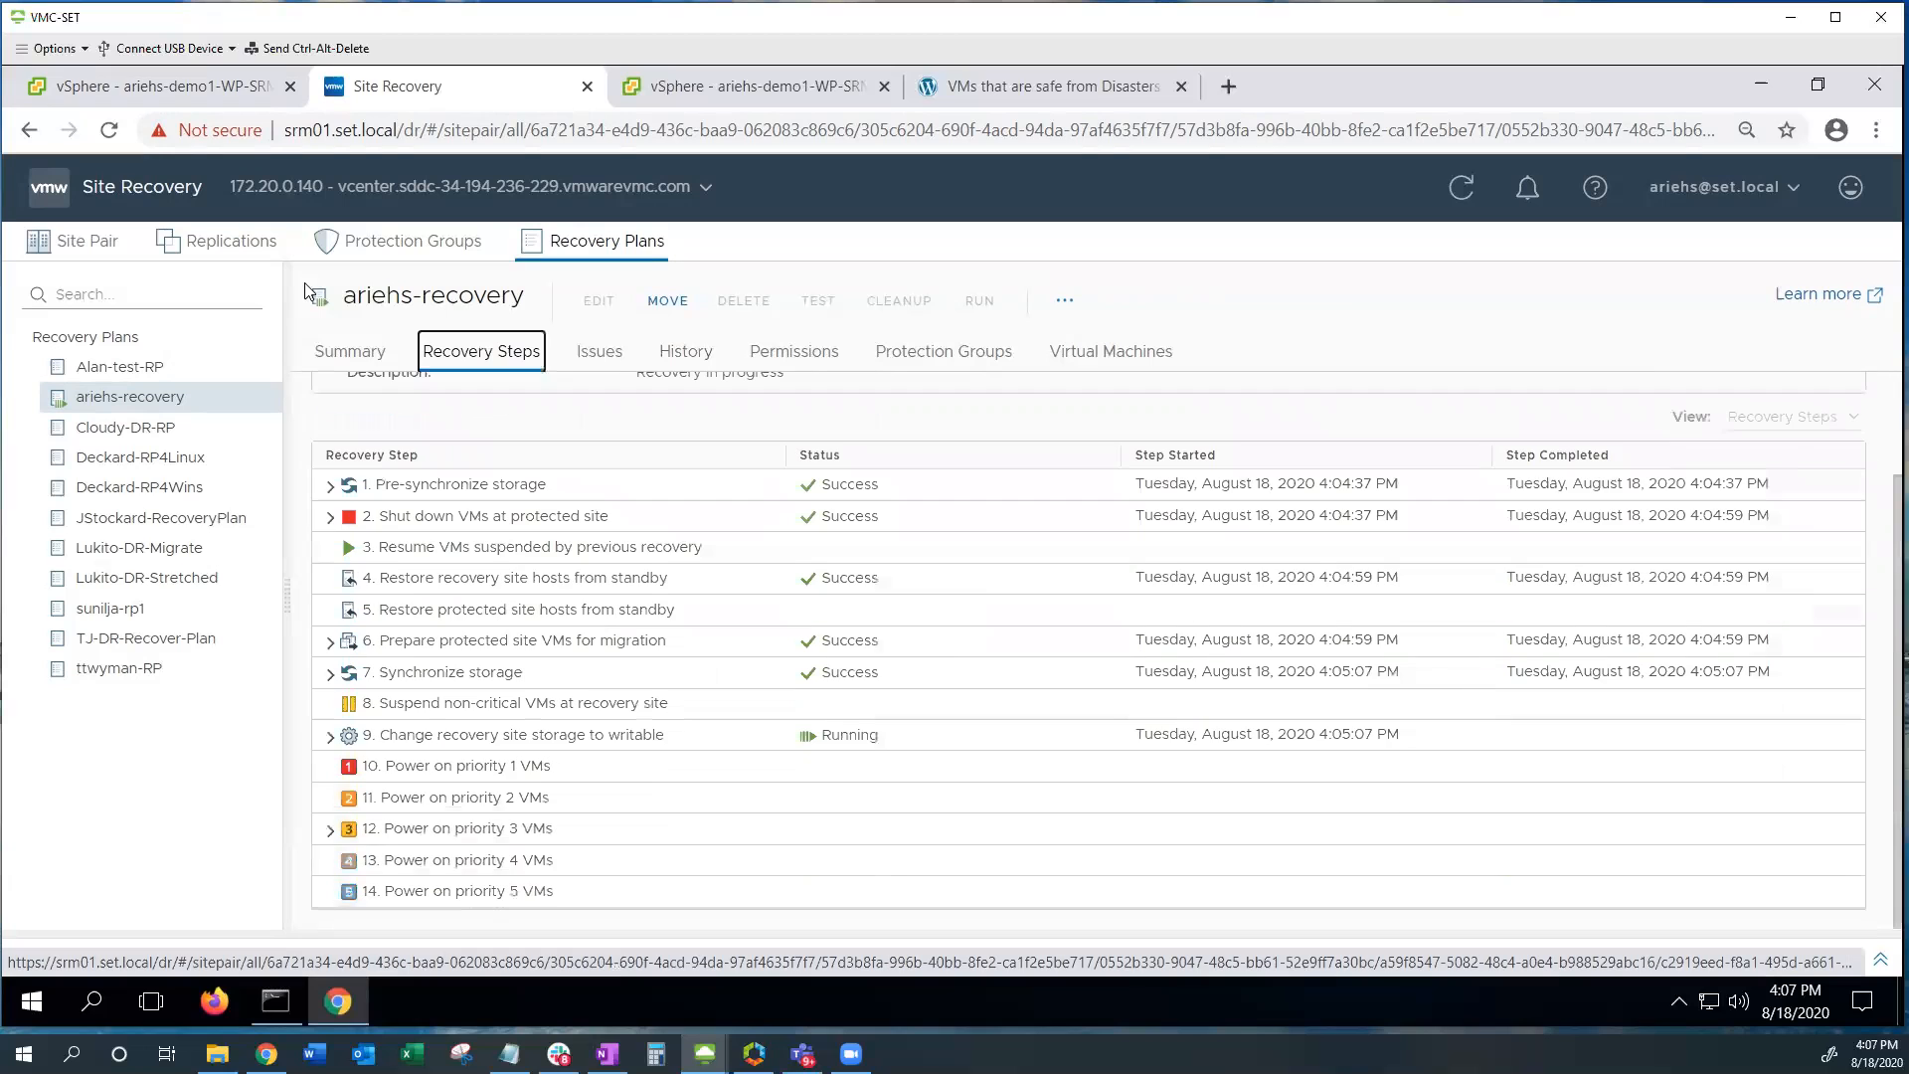
Step: Refresh the on-premises vCenter and examine the power status and summary details of ariehs-demo1-WP-SRM
{"action": "left_click", "coordinate": [134, 88]}
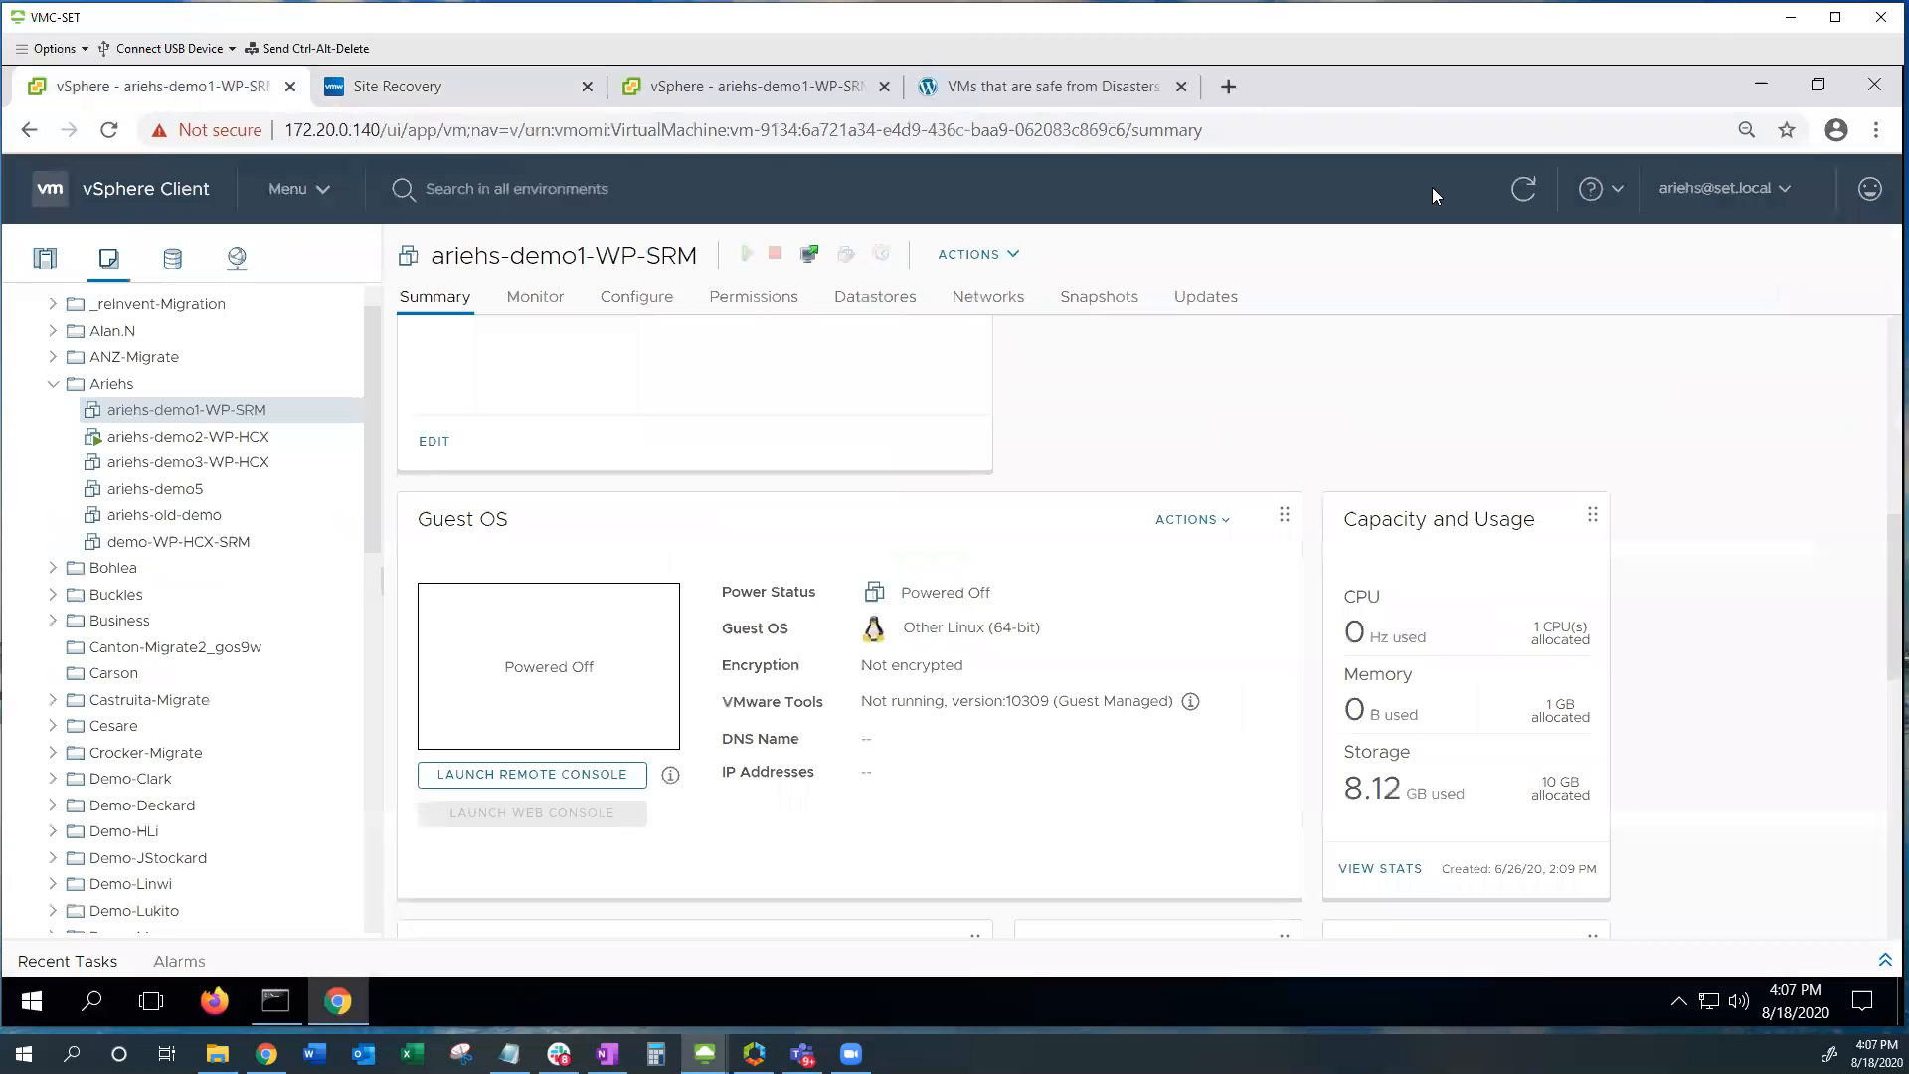
{"action": "left_click", "coordinate": [1516, 206]}
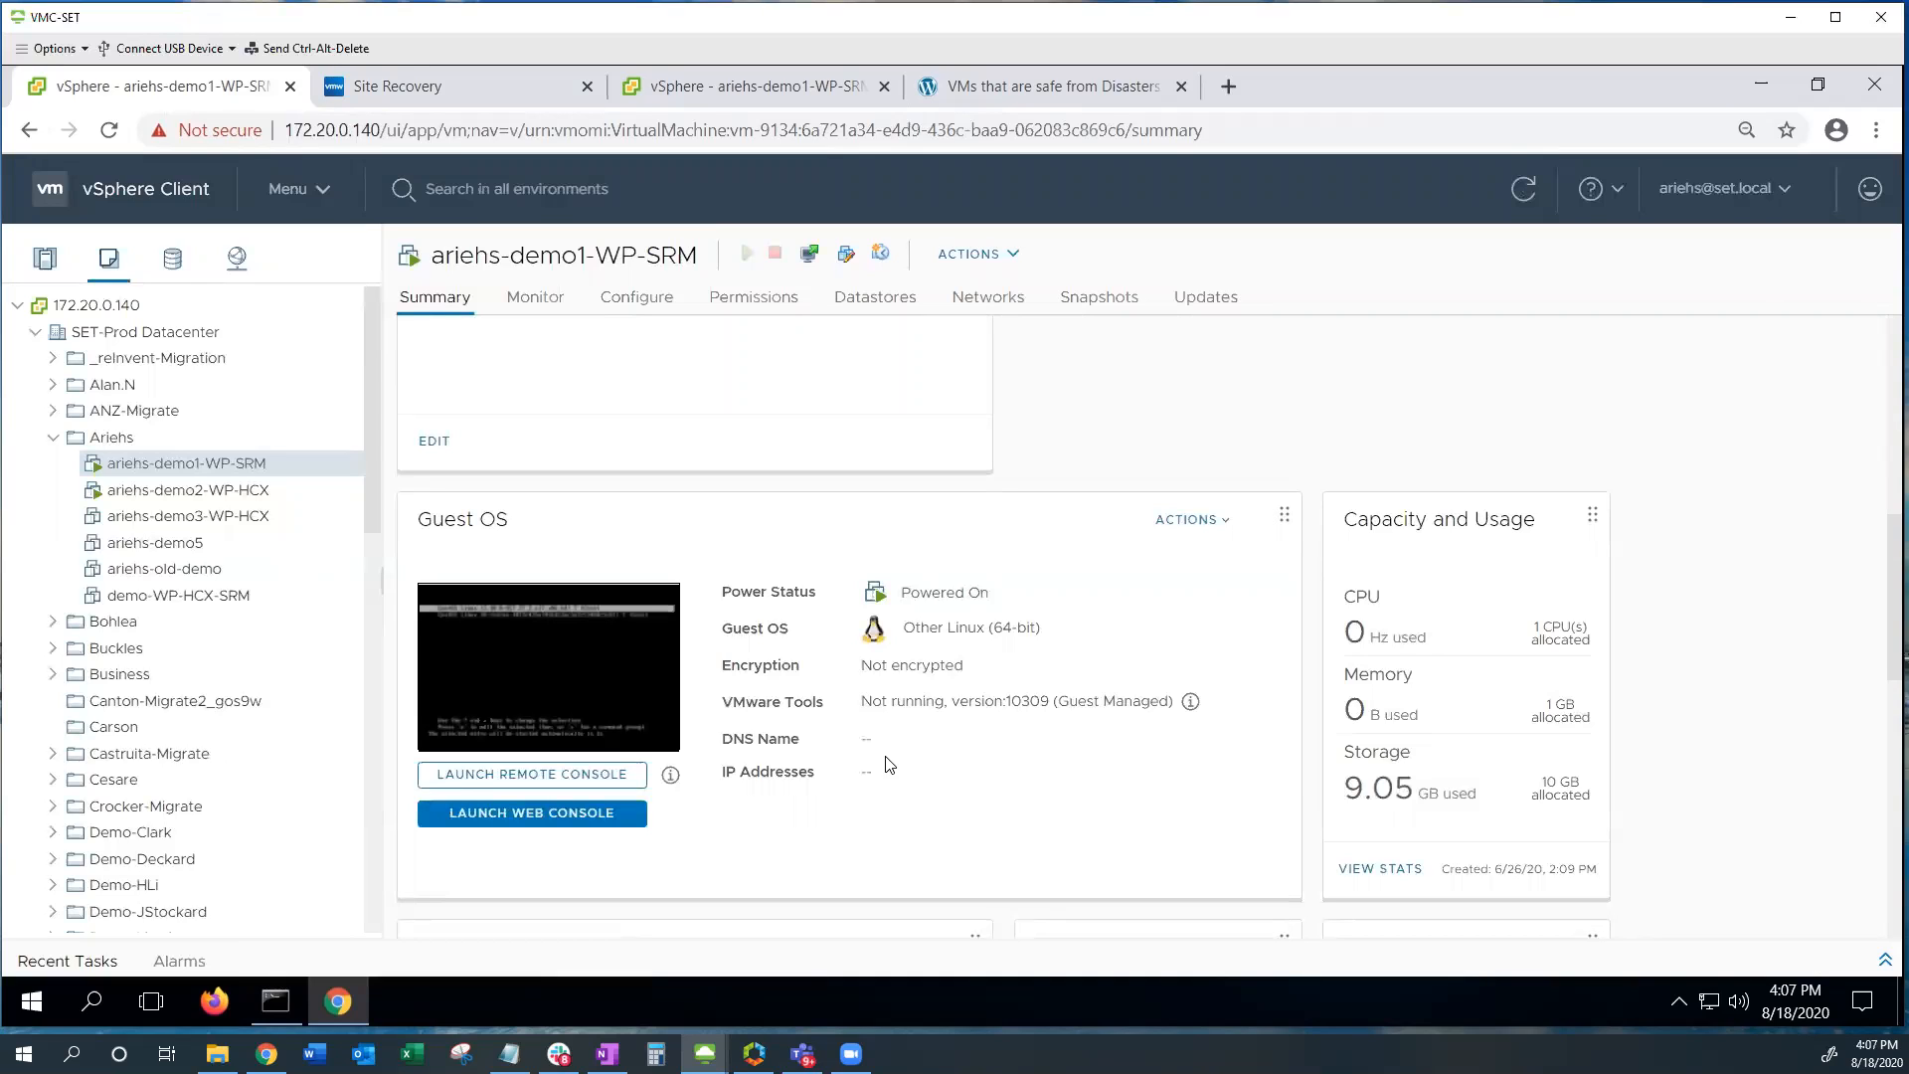
{"action": "left_click", "coordinate": [200, 482]}
{"action": "left_click", "coordinate": [193, 467]}
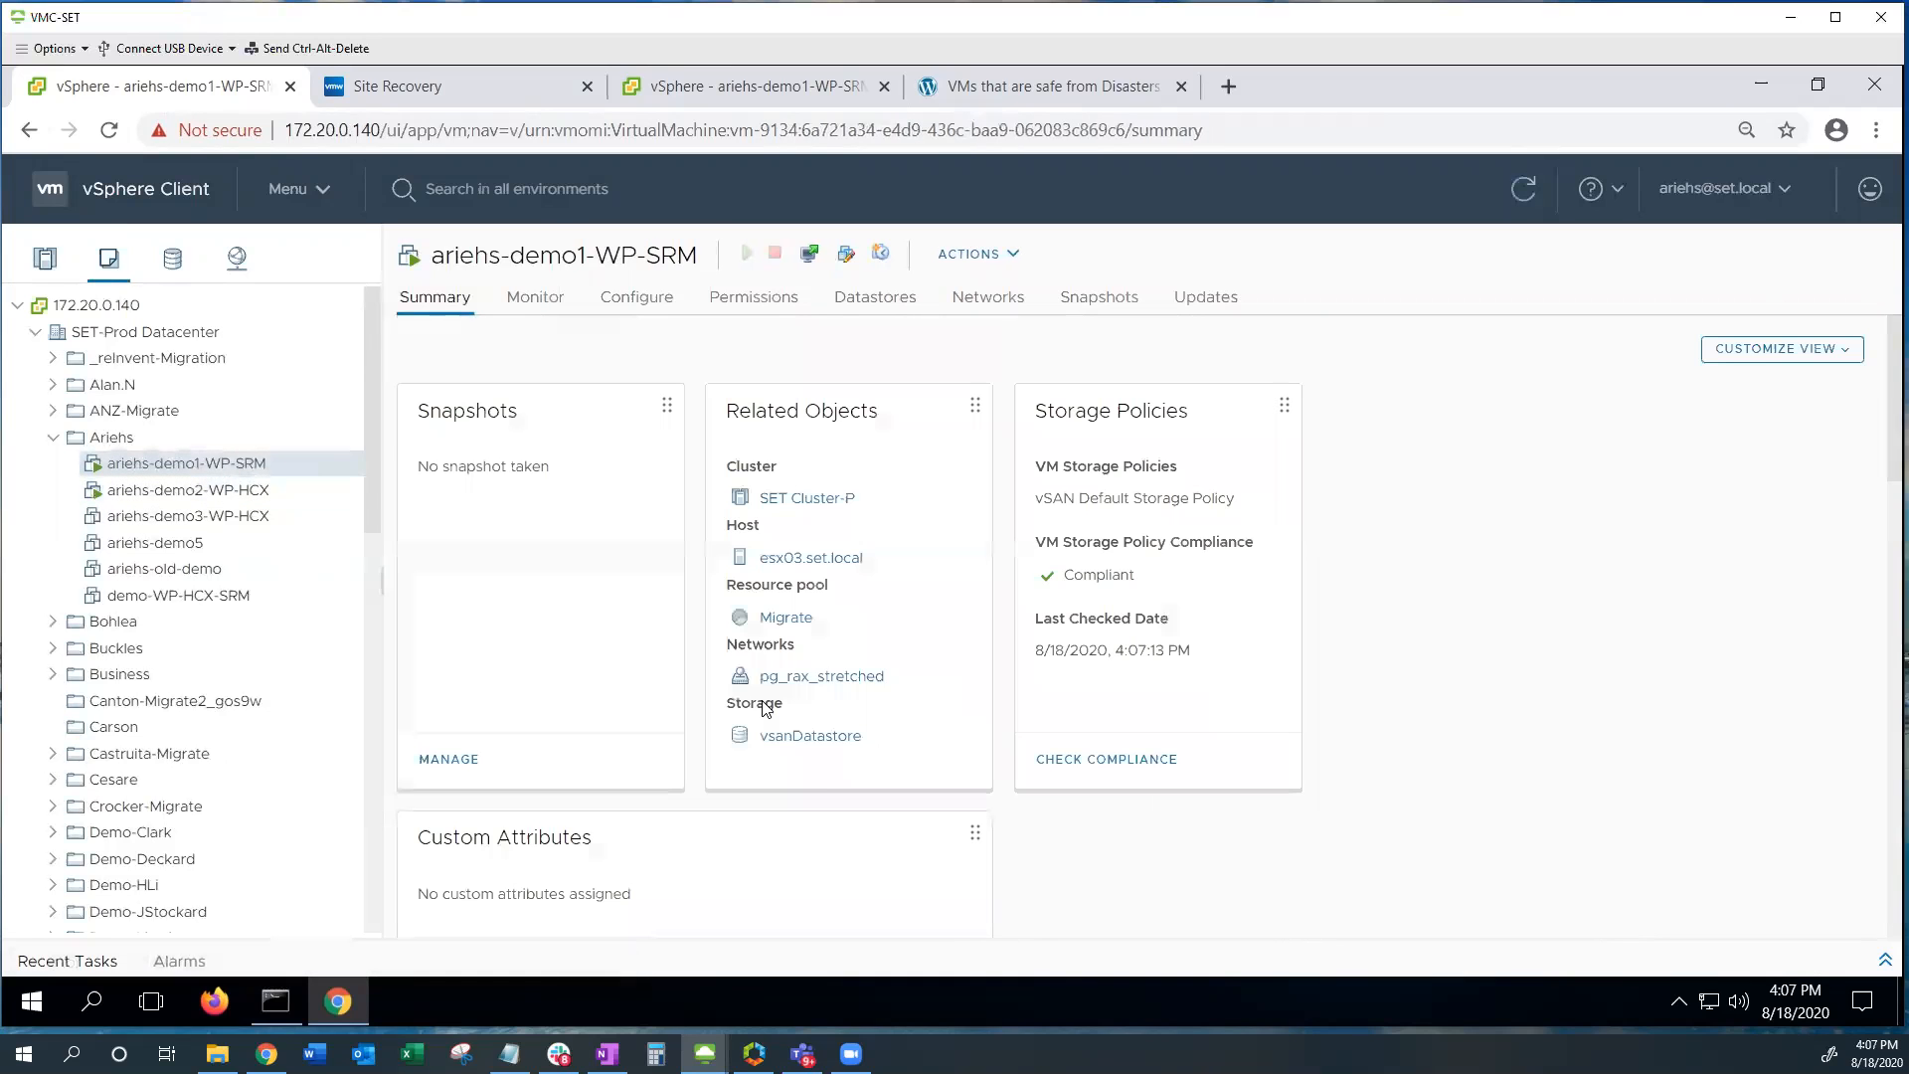
{"action": "scroll", "coordinate": [843, 553], "scroll_direction": "down", "scroll_amount": 3}
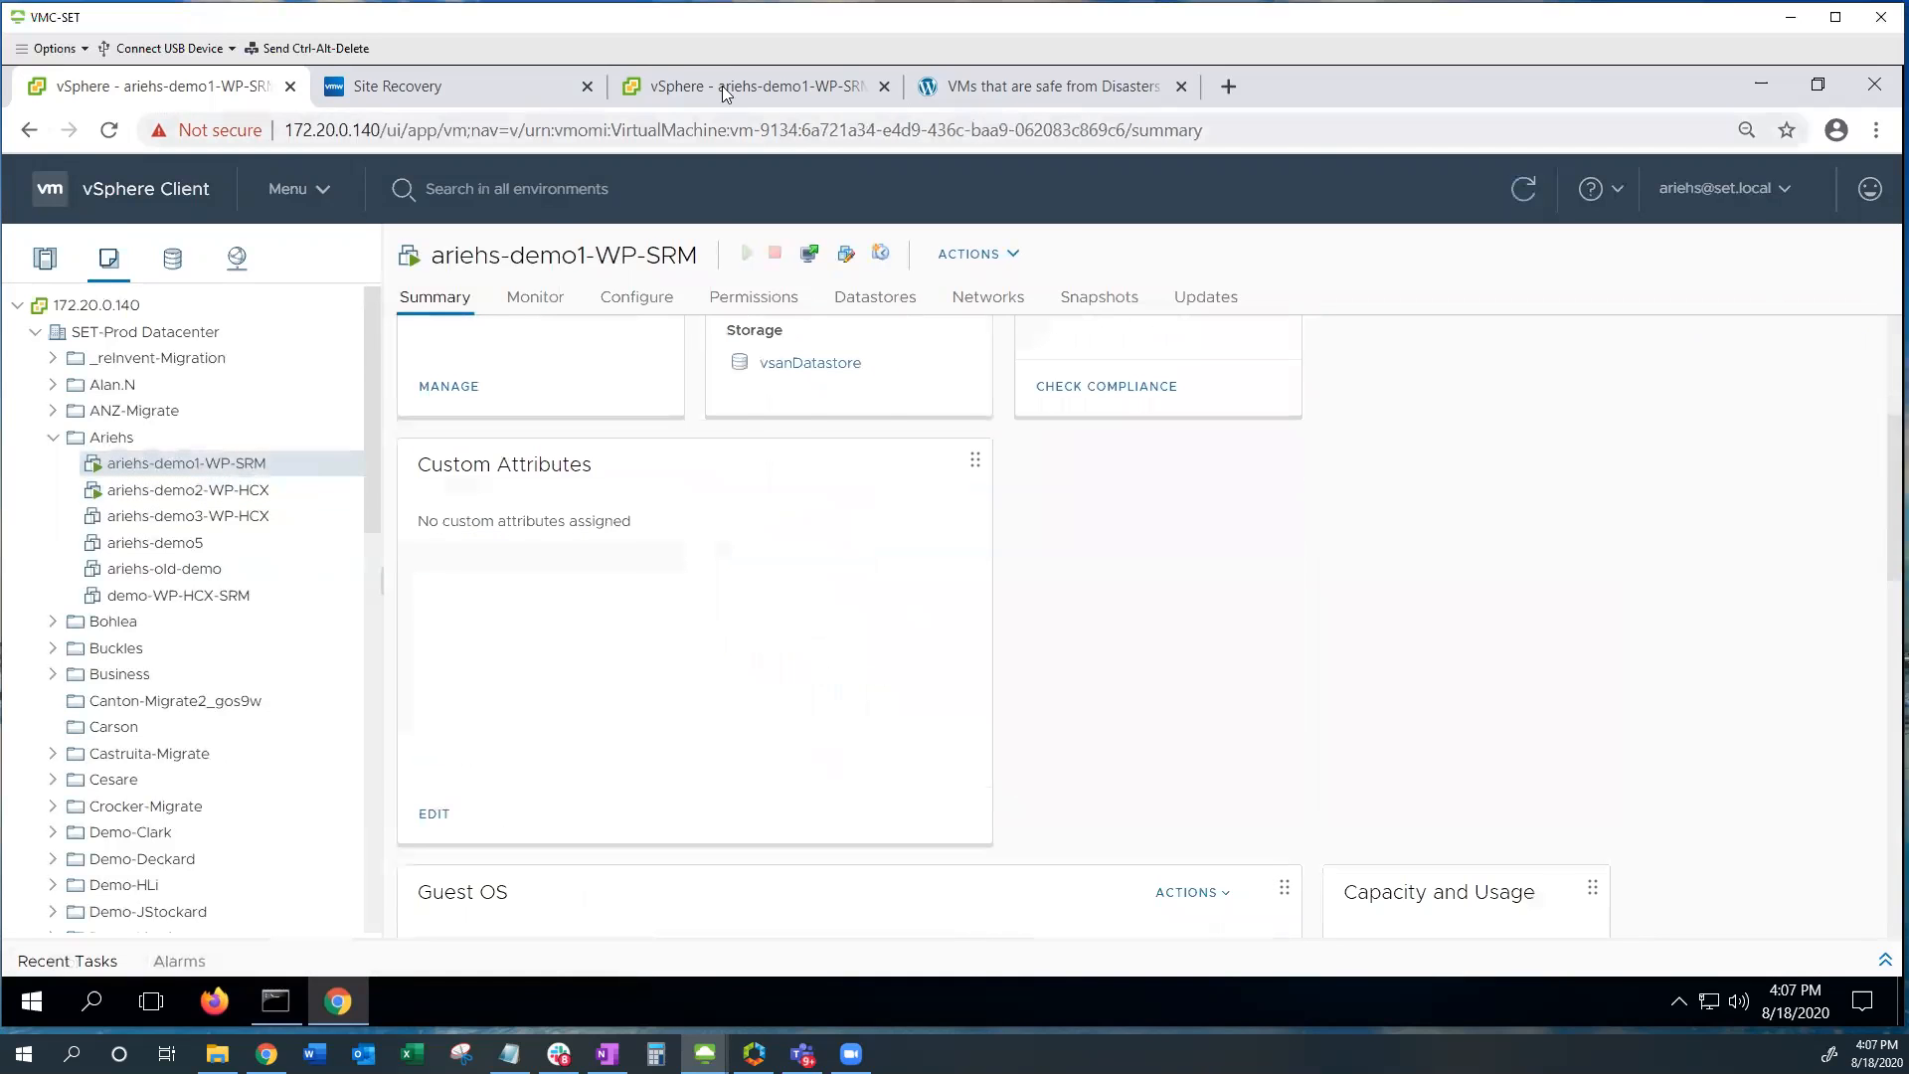
Step: Highlight the SRM Demo 8/18/2020 v5 post title on the WordPress front page and return to the recovery progress
{"action": "left_click", "coordinate": [726, 88]}
{"action": "left_click", "coordinate": [1007, 90]}
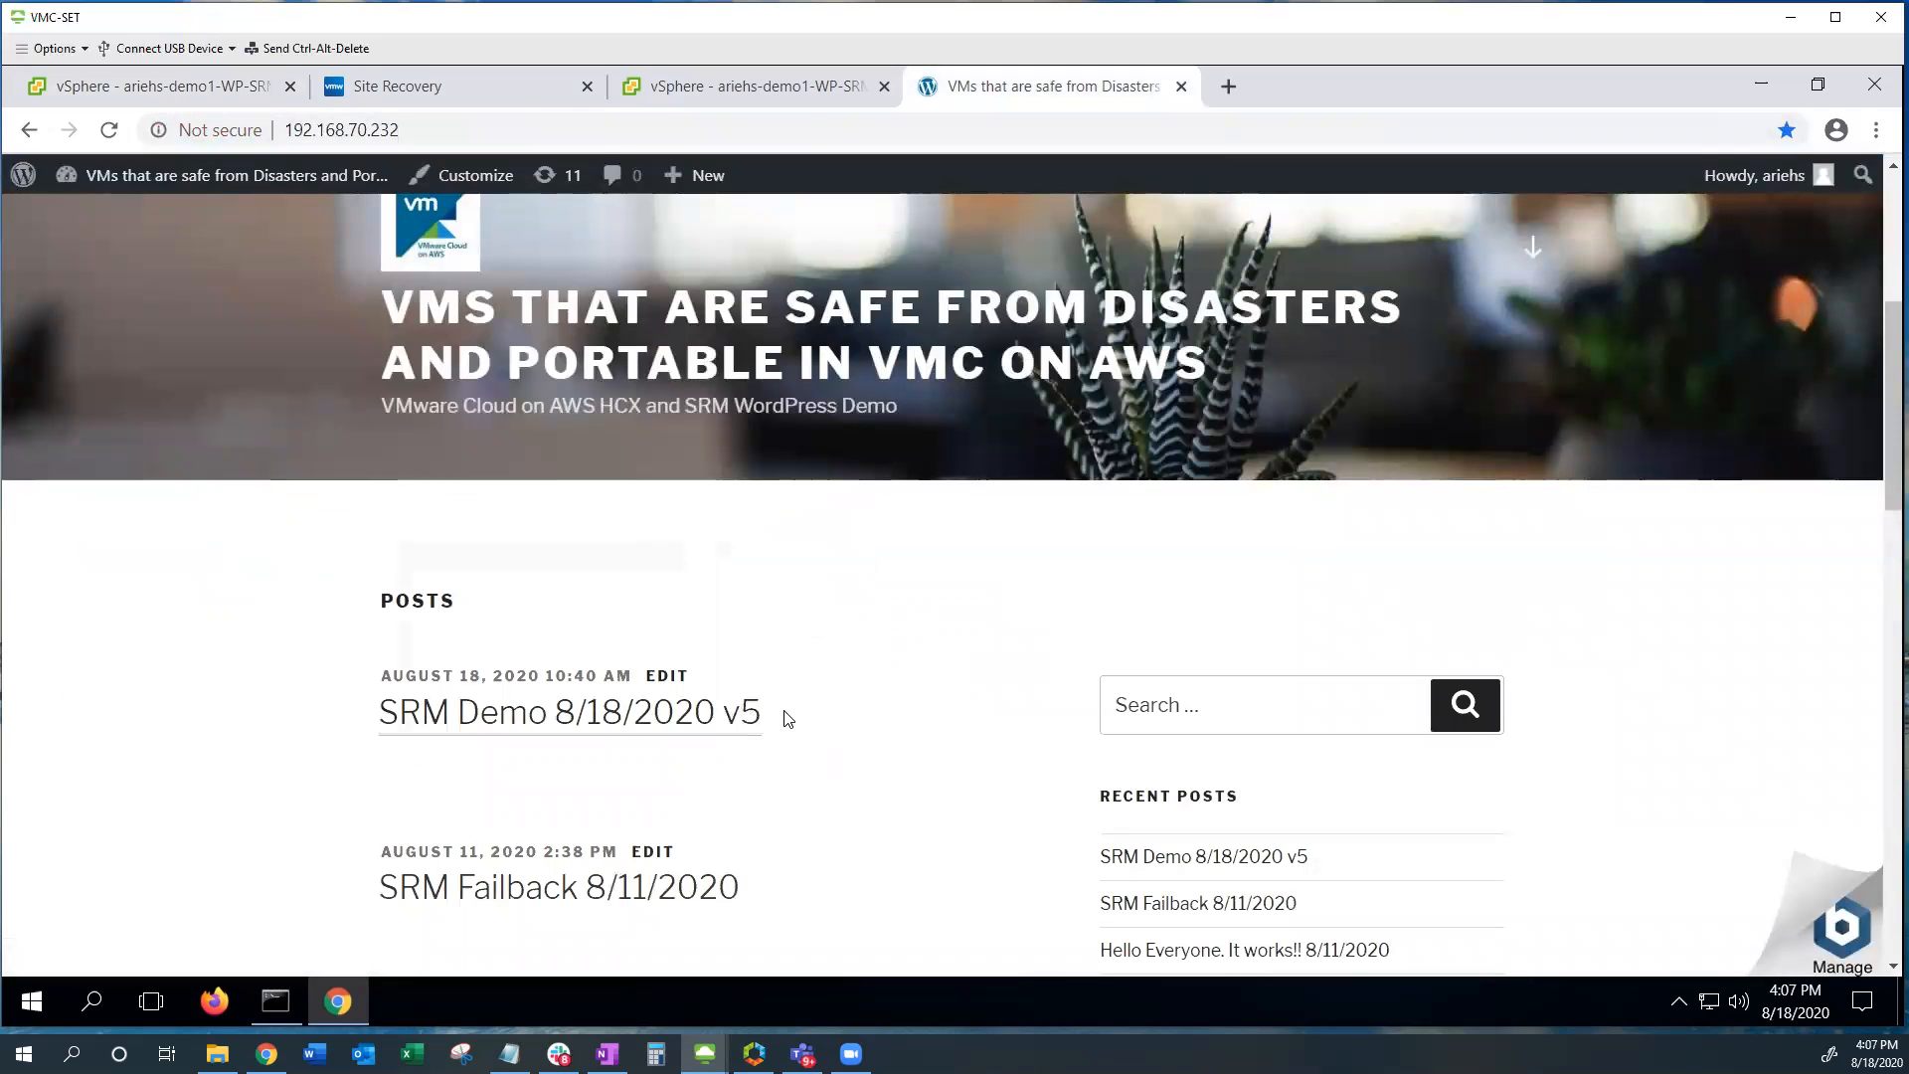
{"action": "left_click_drag", "start_coordinate": [789, 718], "coordinate": [577, 719]}
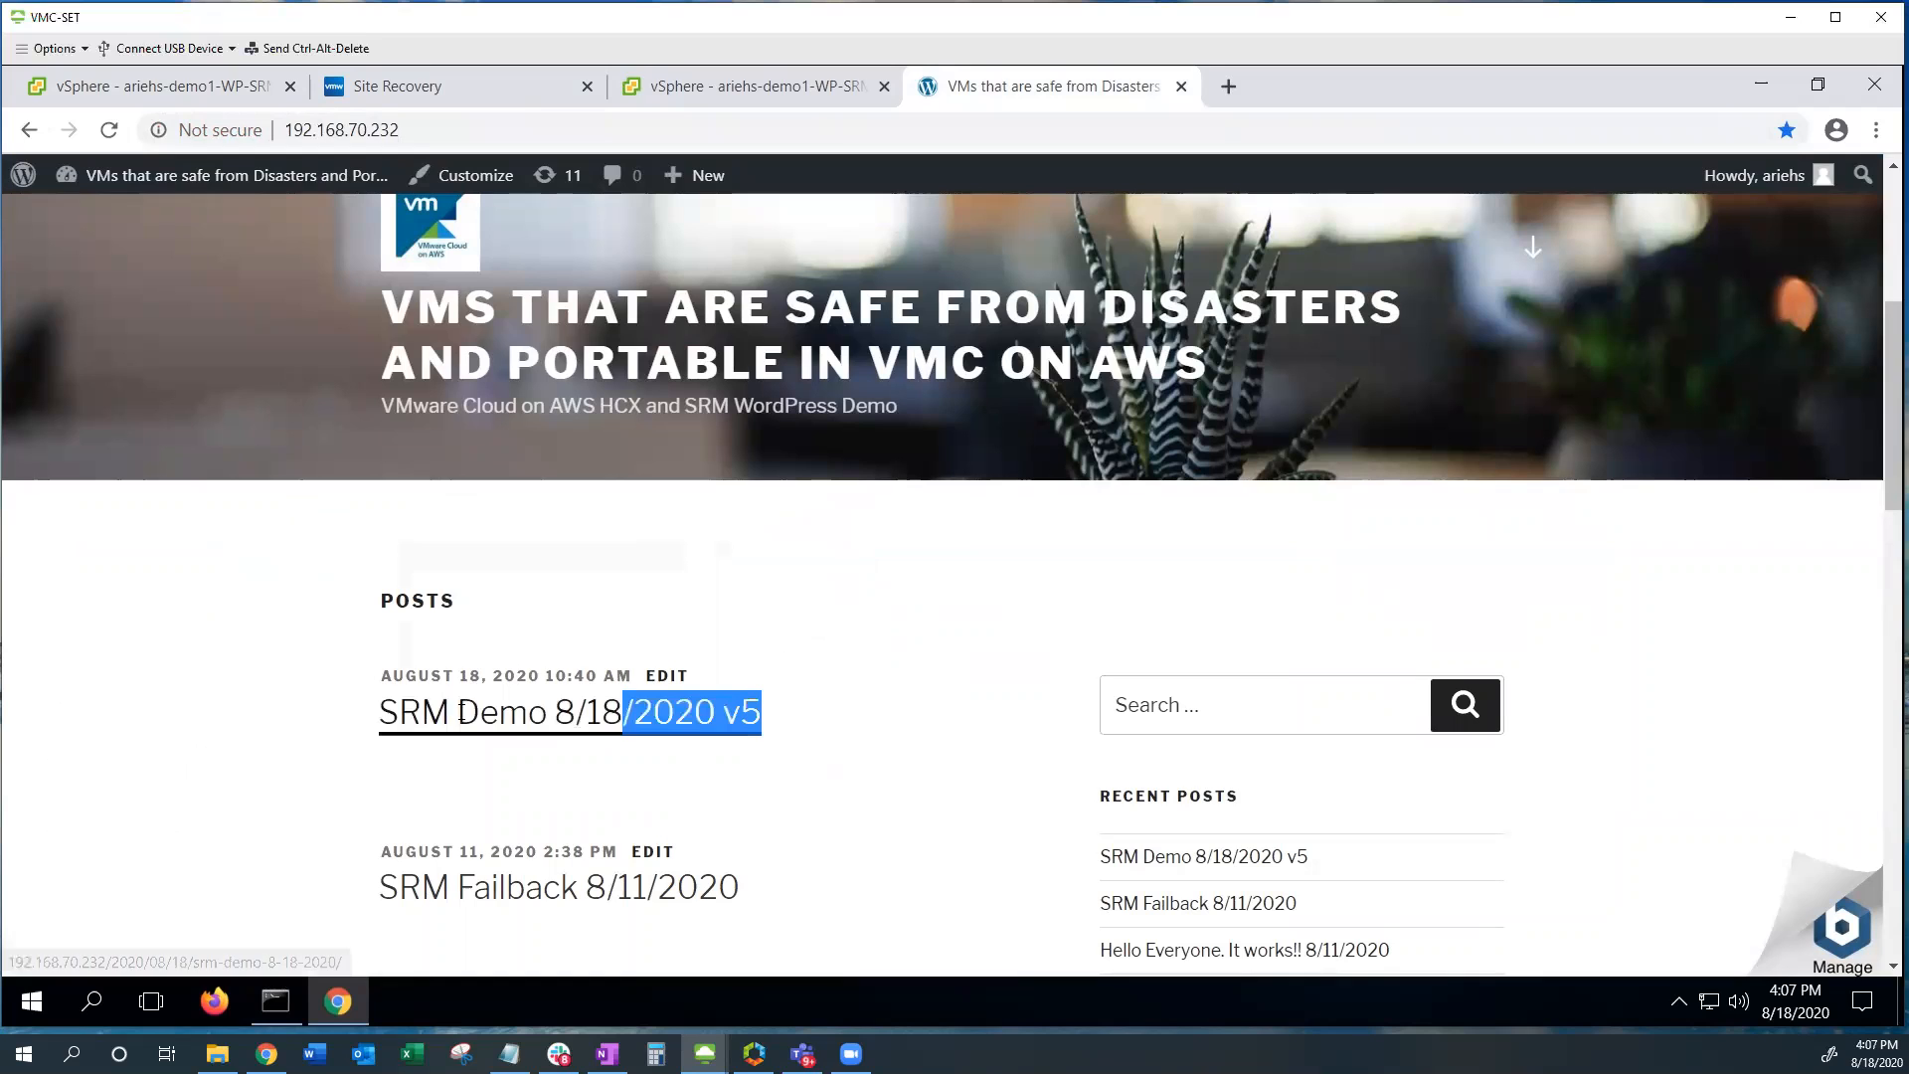
{"action": "left_click_drag", "start_coordinate": [462, 713], "coordinate": [384, 712]}
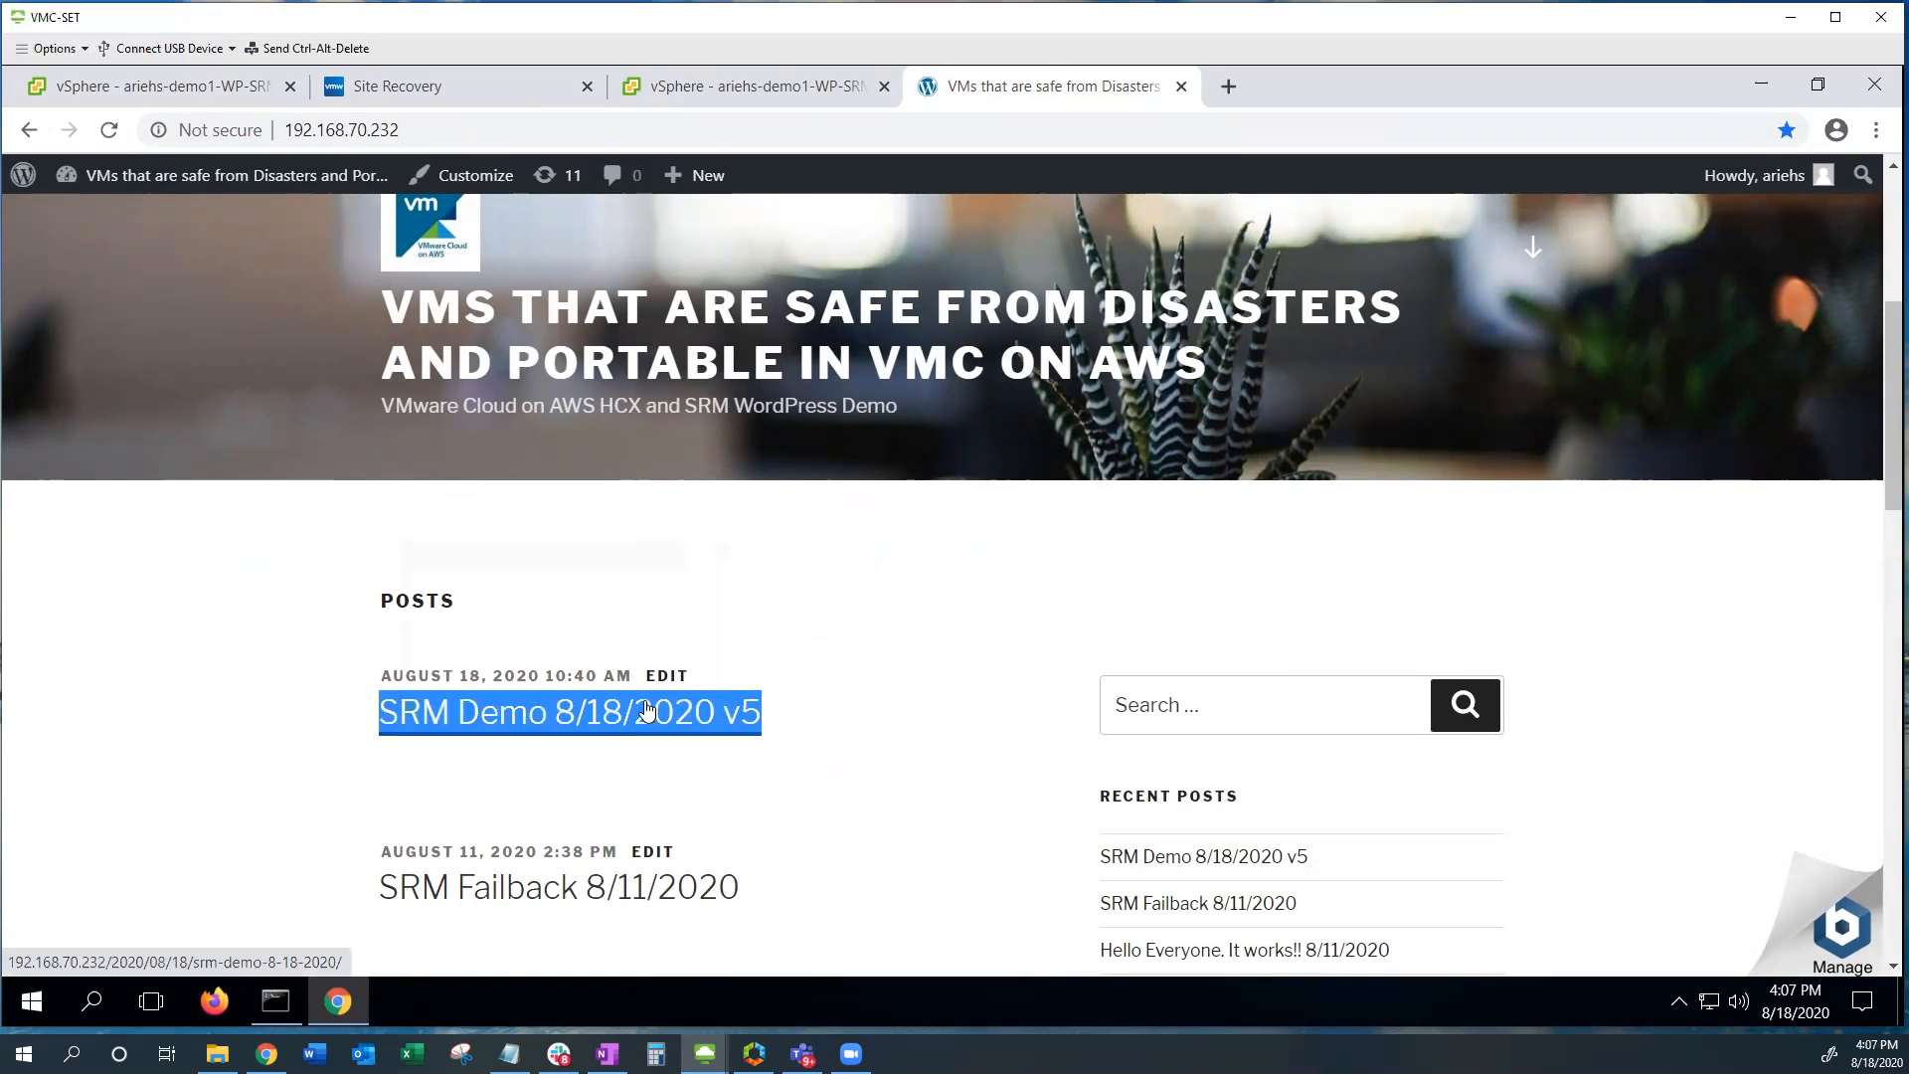
{"action": "left_click", "coordinate": [895, 520]}
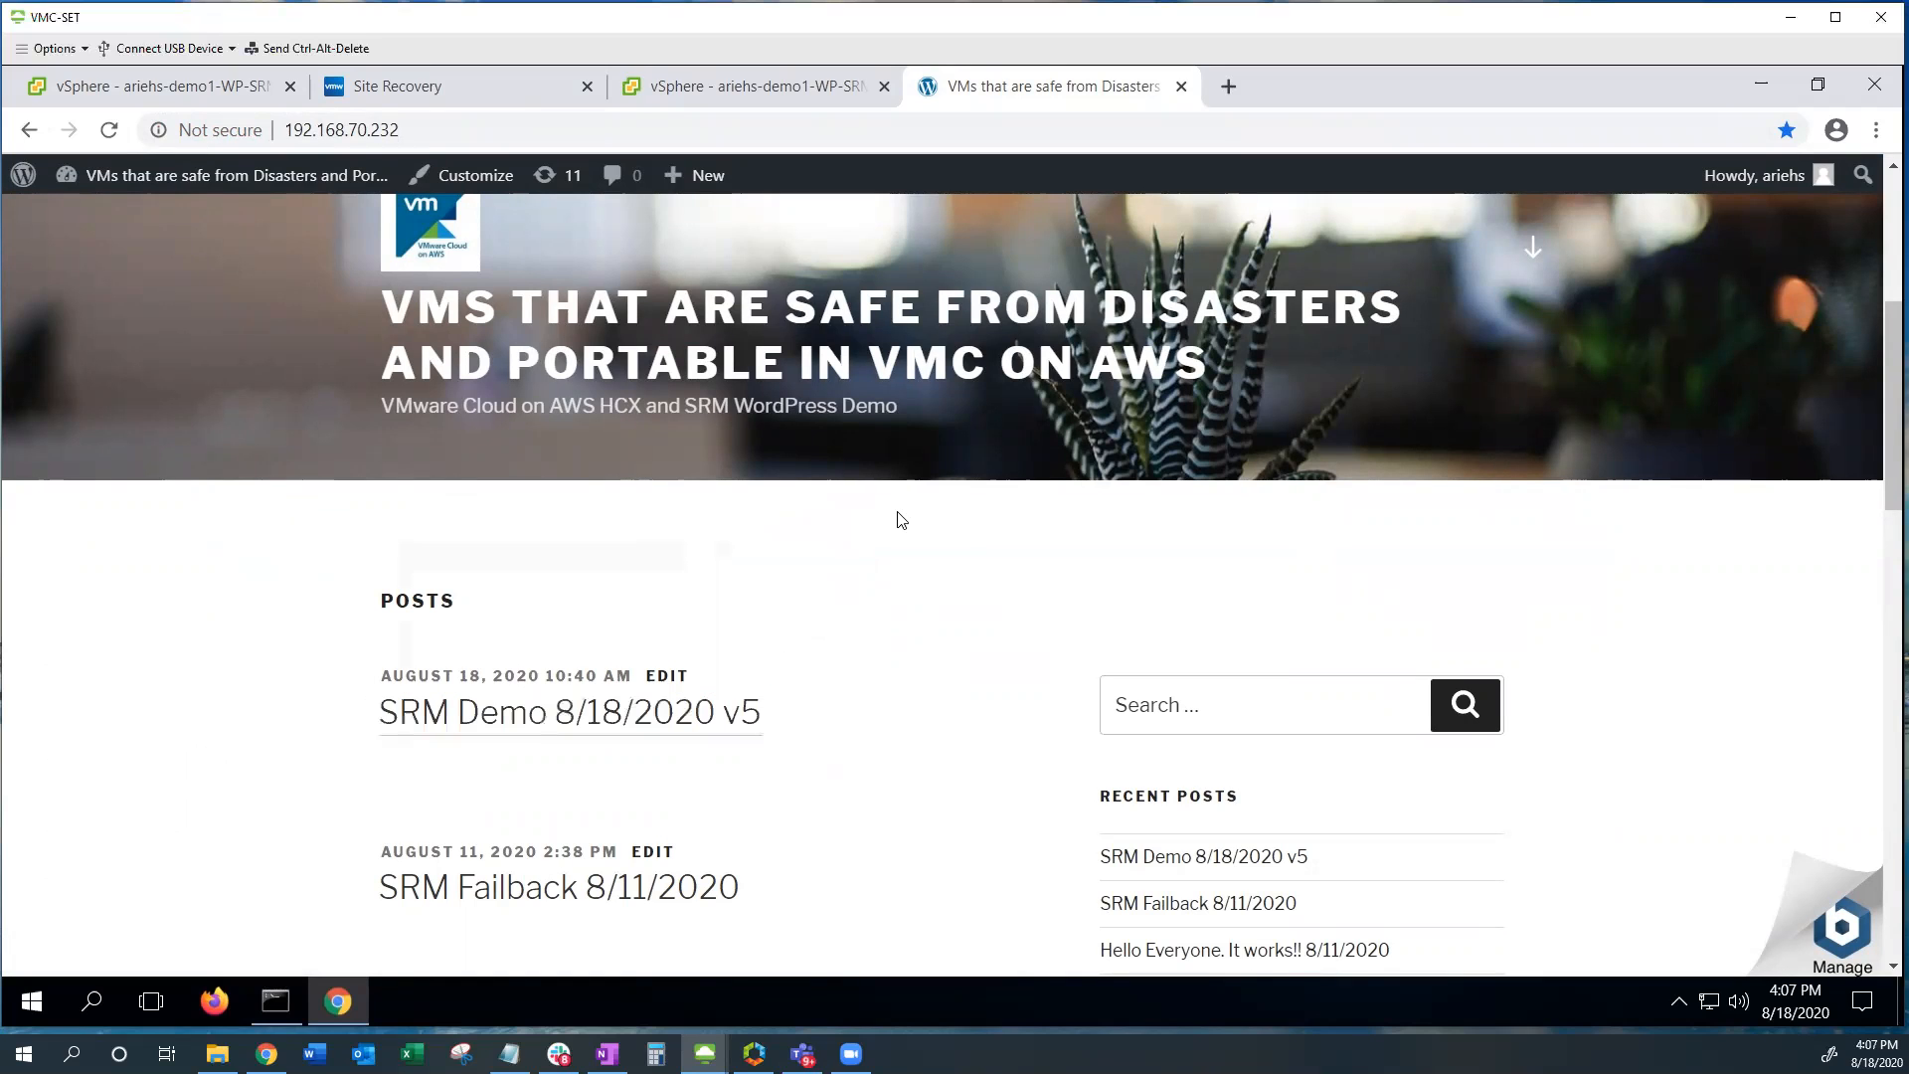
{"action": "left_click", "coordinate": [202, 96]}
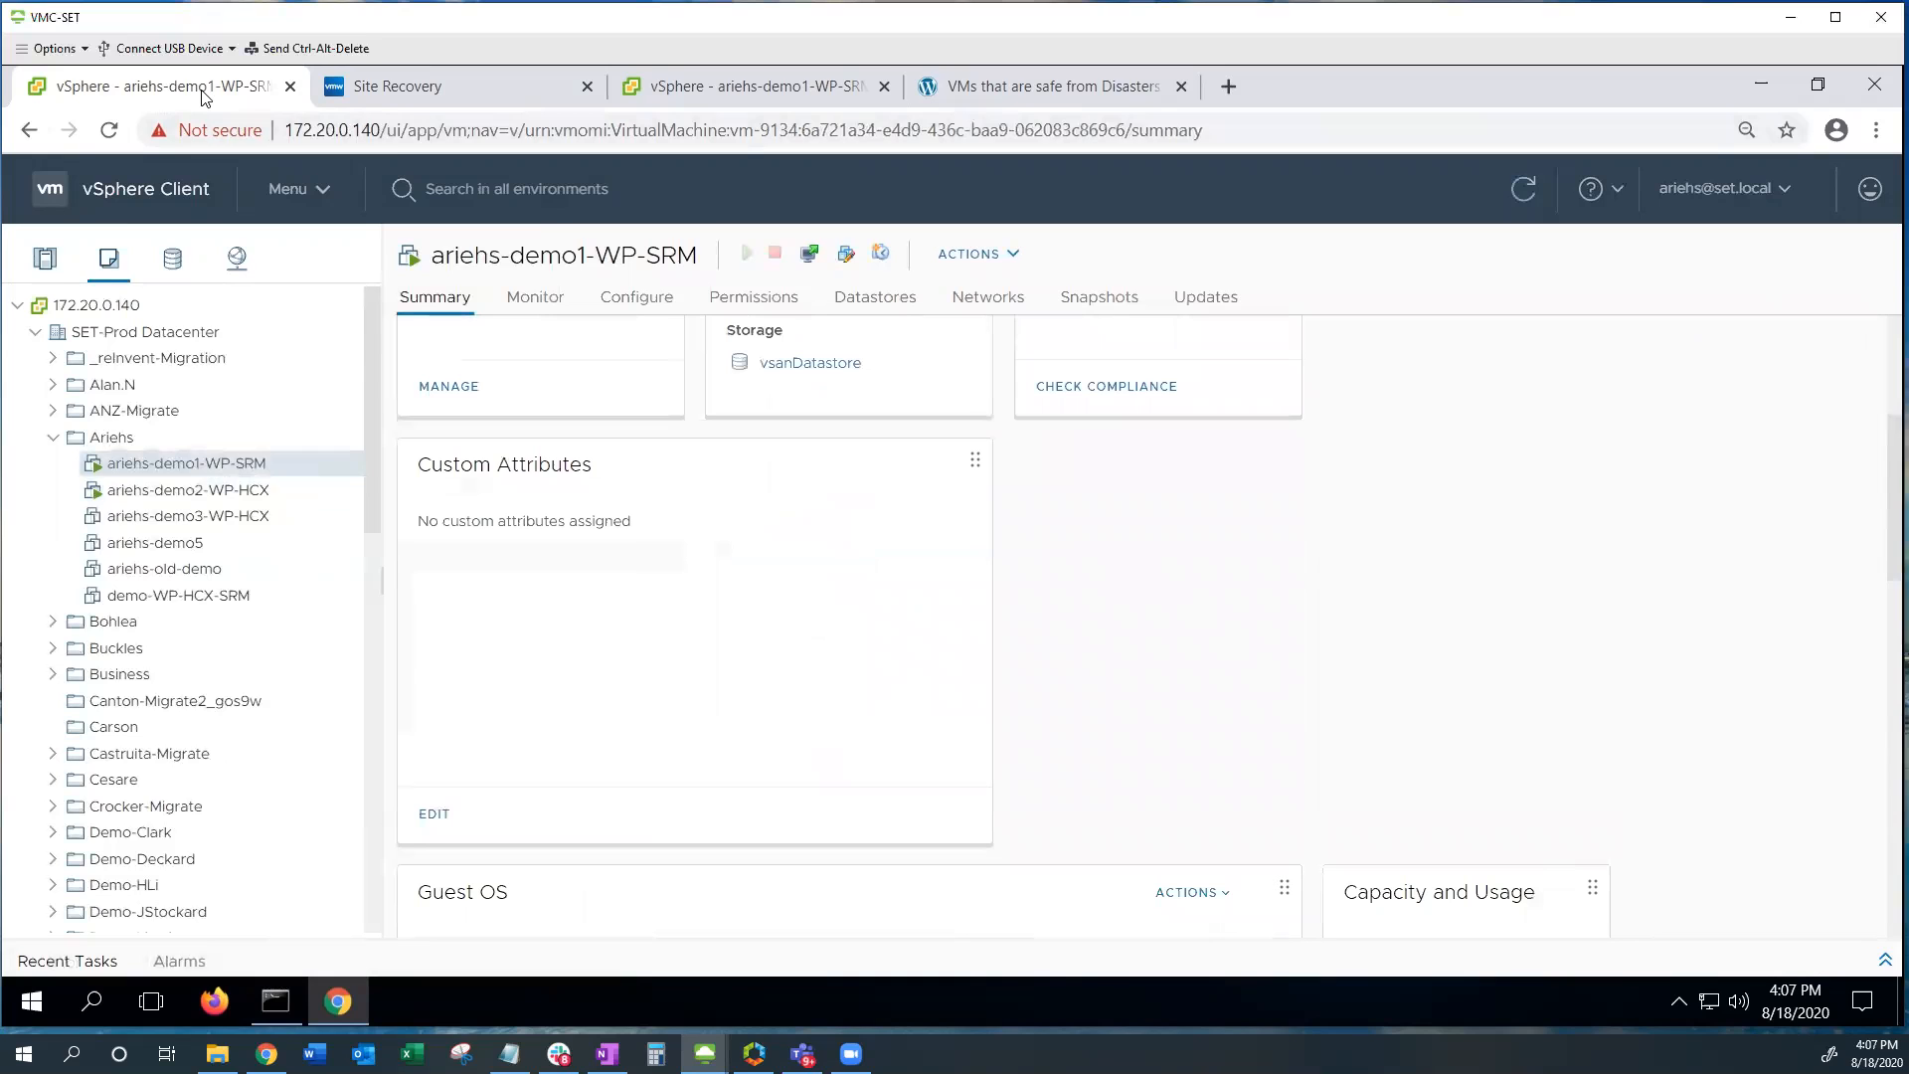
{"action": "left_click", "coordinate": [438, 79]}
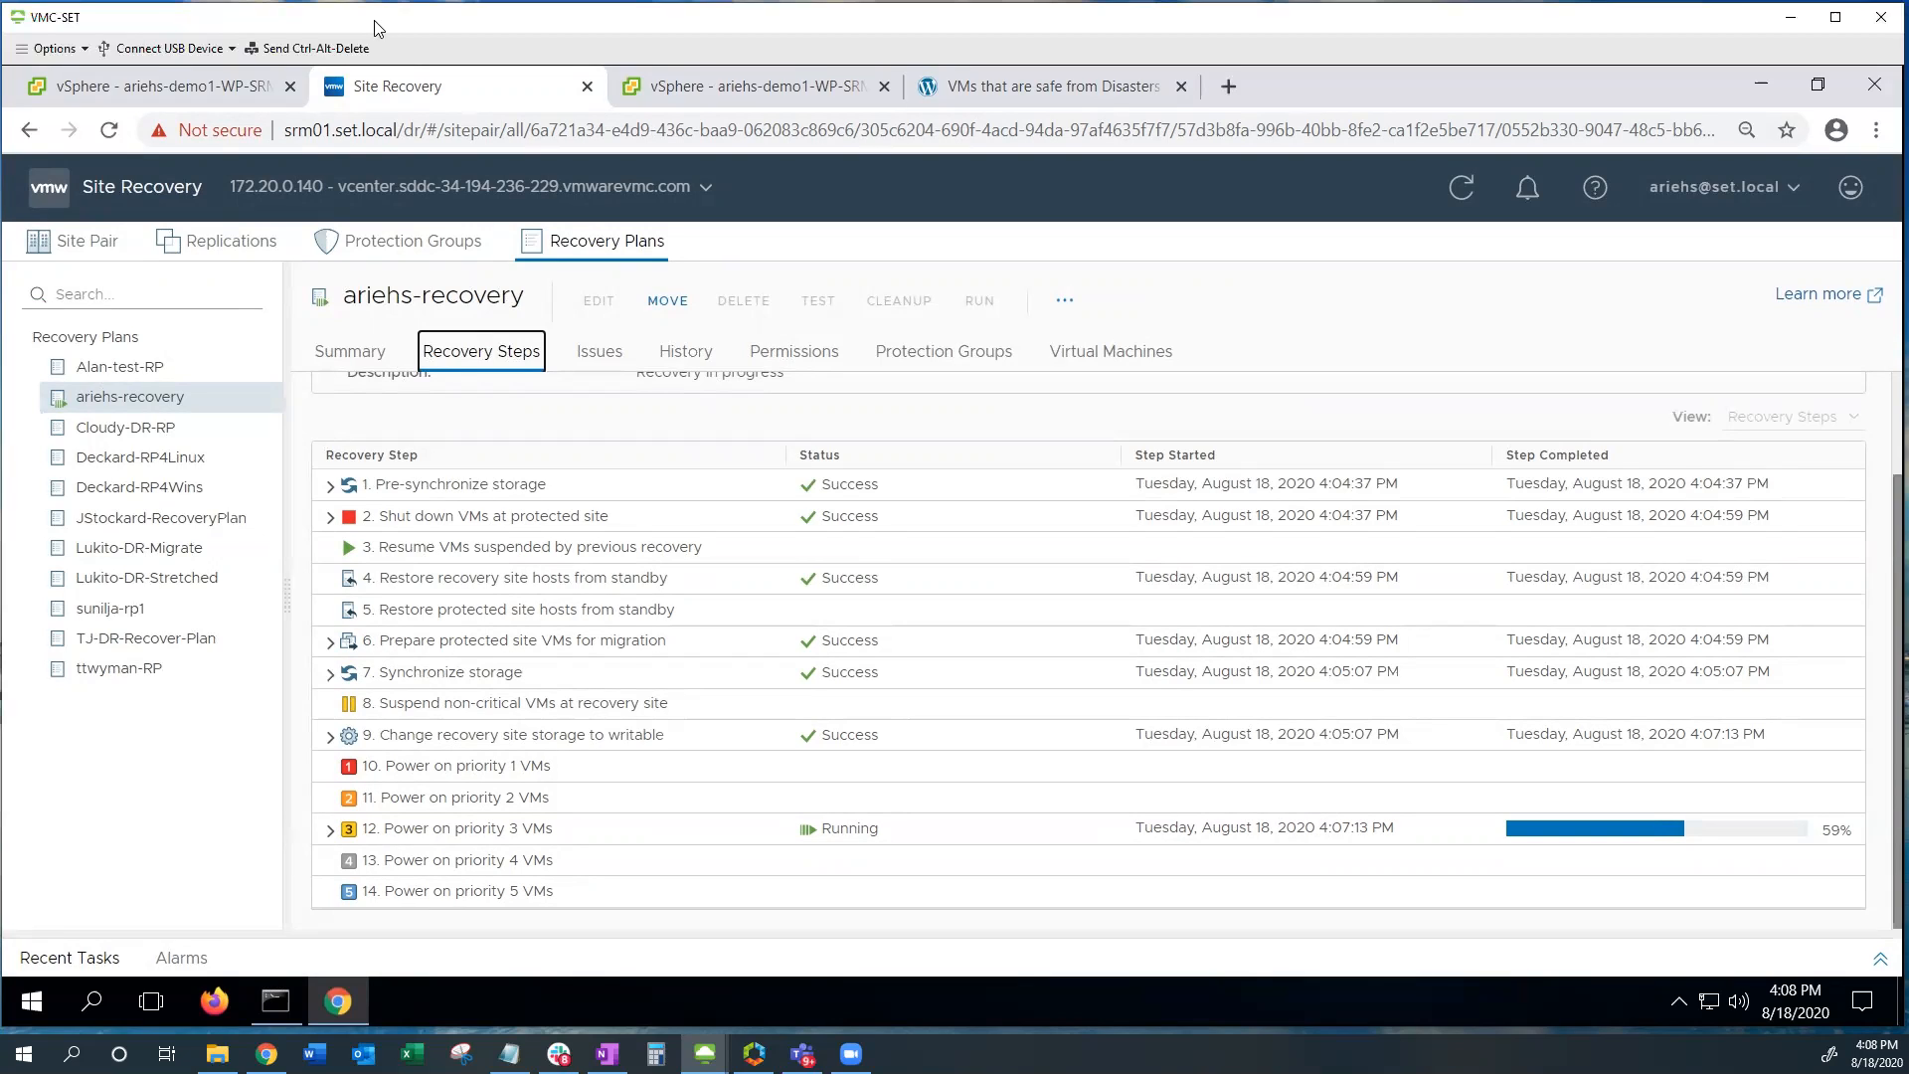
Step: Refresh the on-premises vCenter and highlight the IPv4 address in the Guest OS details of ariehs-demo1-WP-SRM
{"action": "left_click", "coordinate": [136, 96]}
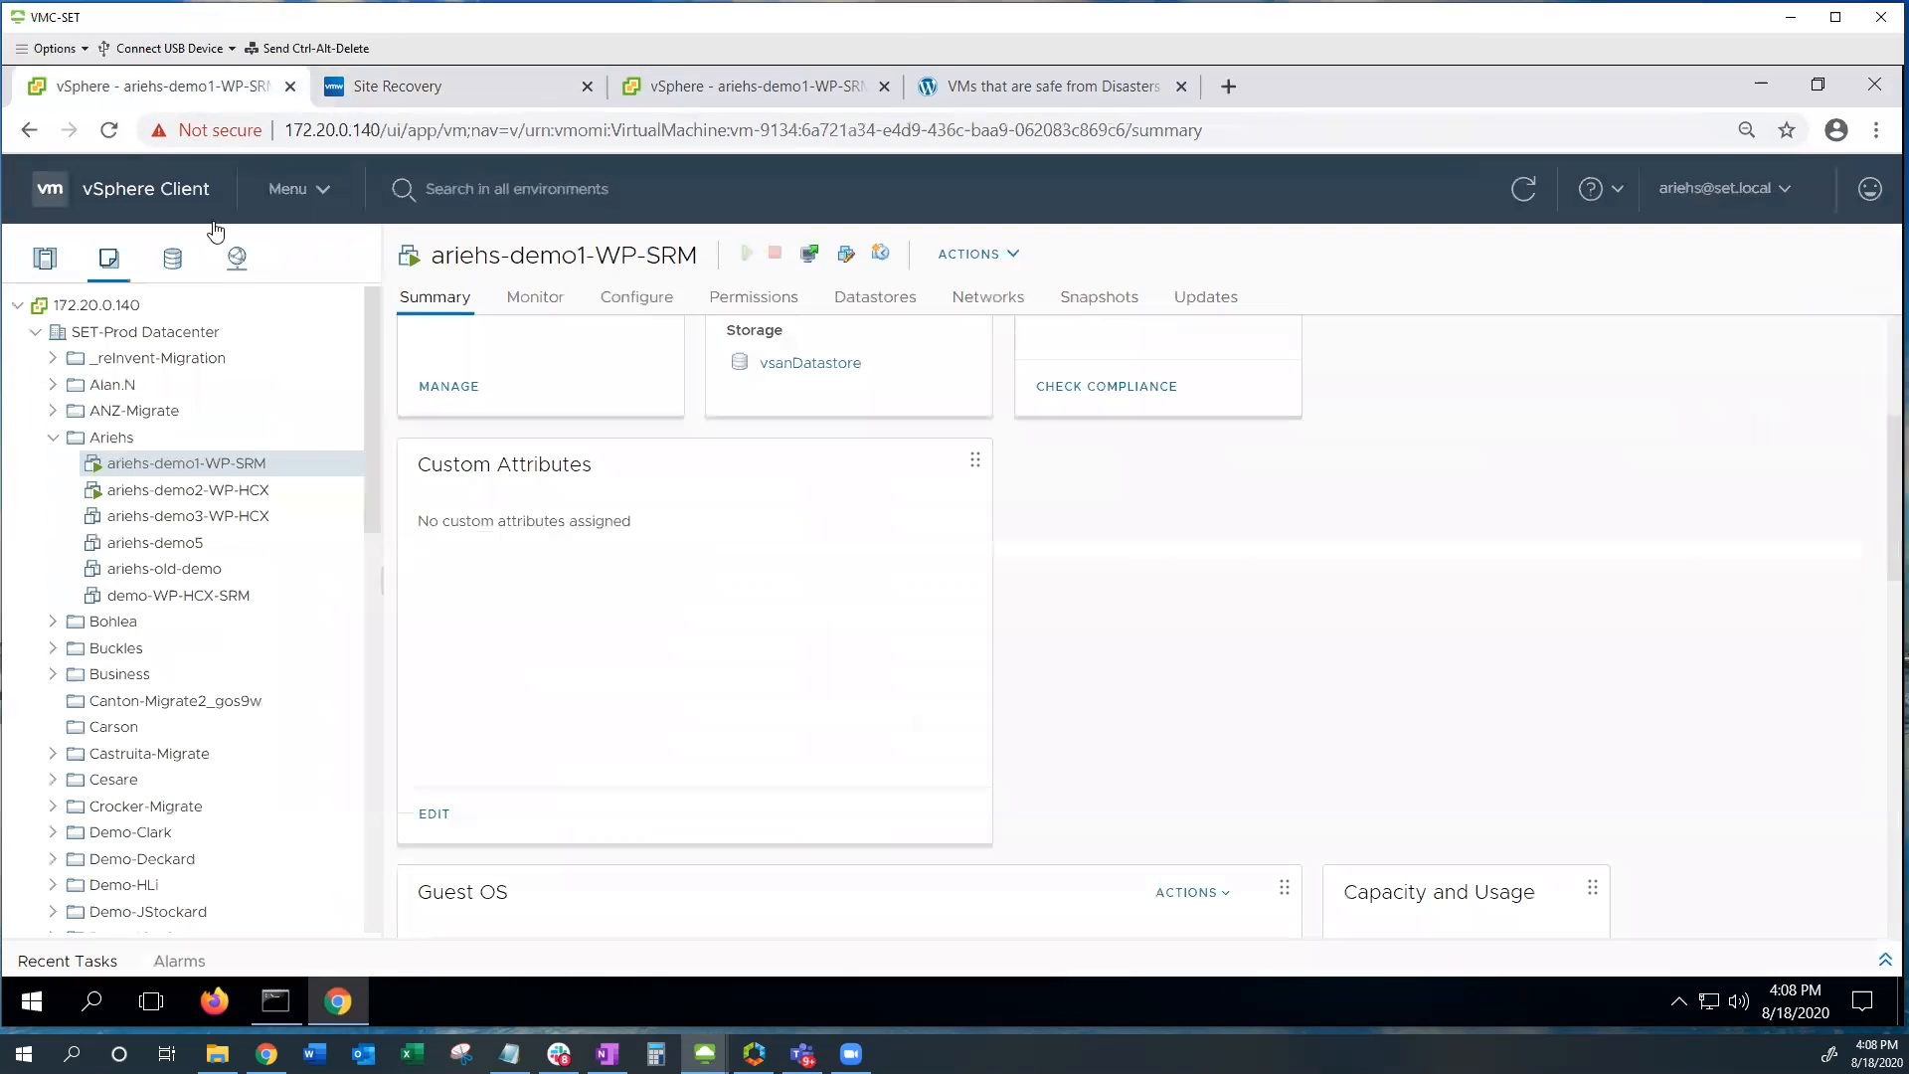
{"action": "left_click", "coordinate": [1524, 188]}
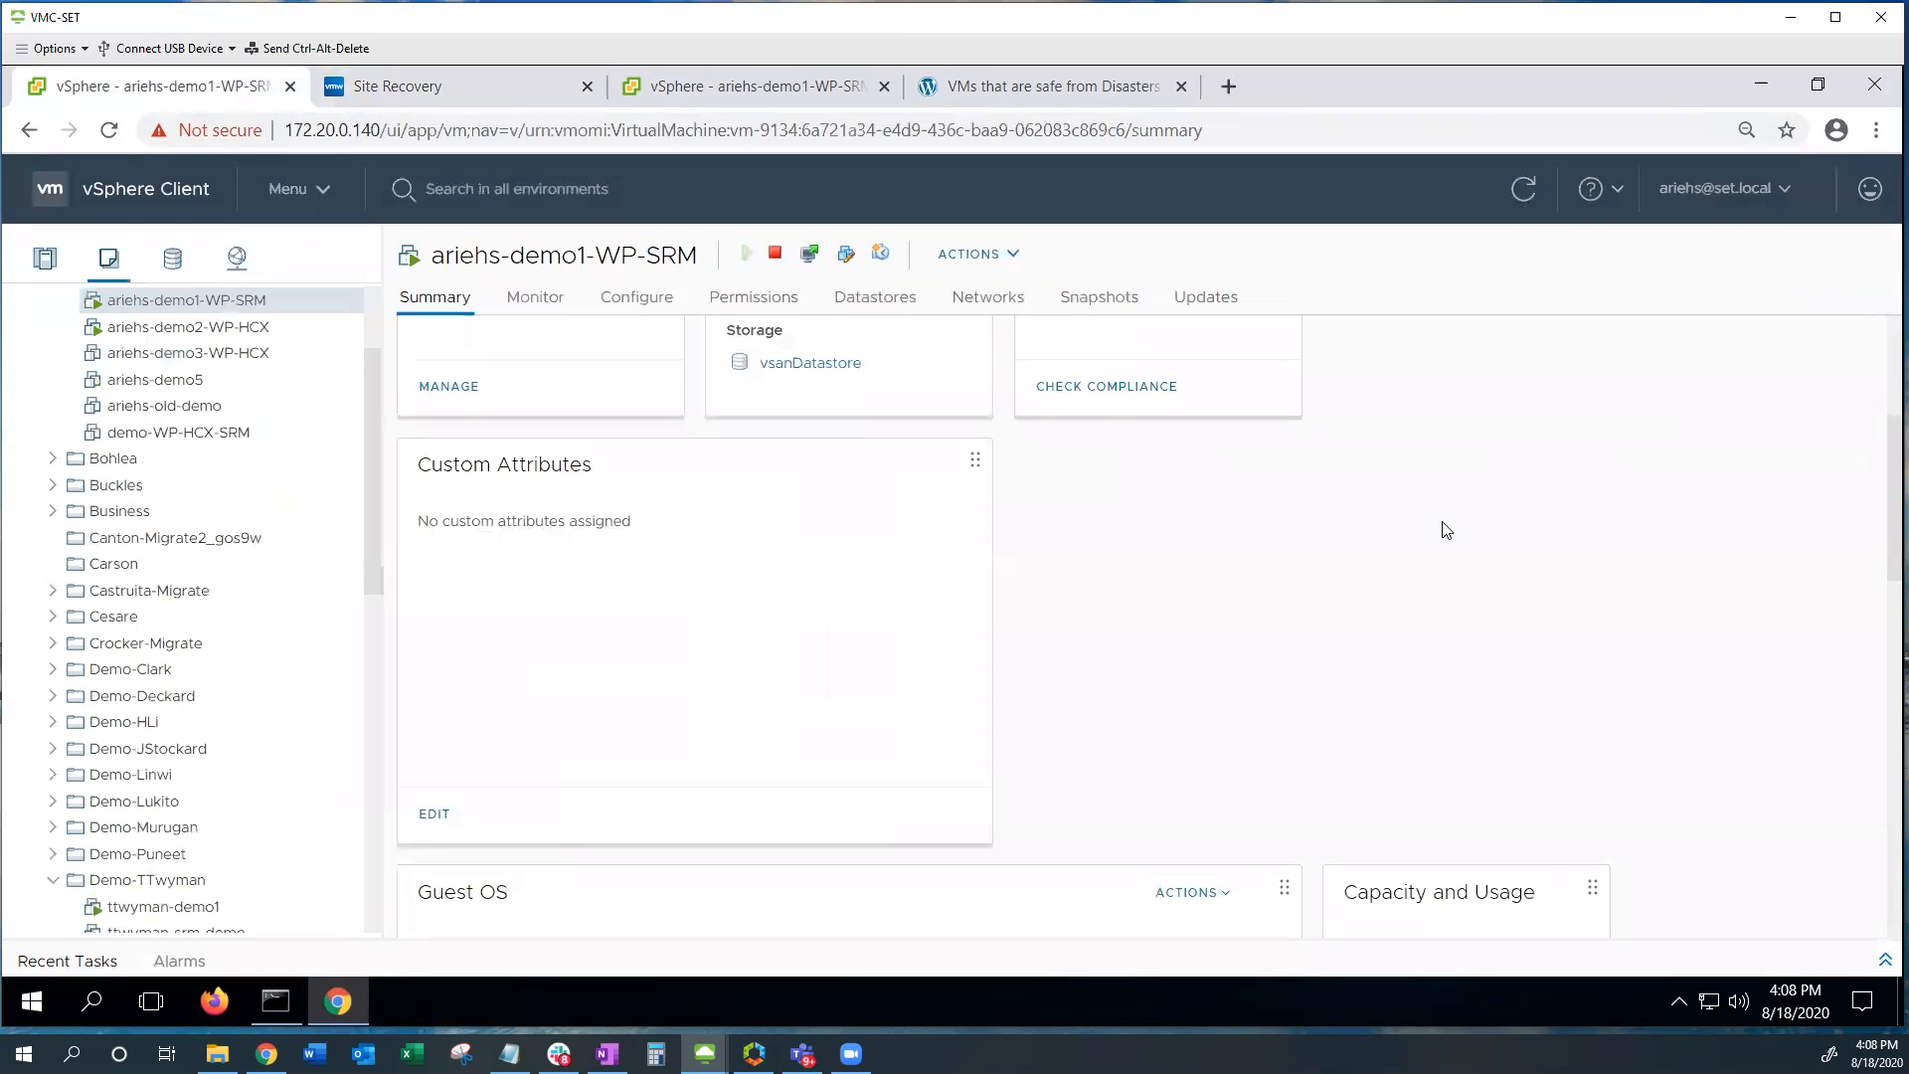
{"action": "scroll", "coordinate": [1447, 530], "scroll_direction": "up", "scroll_amount": 4}
{"action": "scroll", "coordinate": [1447, 530], "scroll_direction": "down", "scroll_amount": 5}
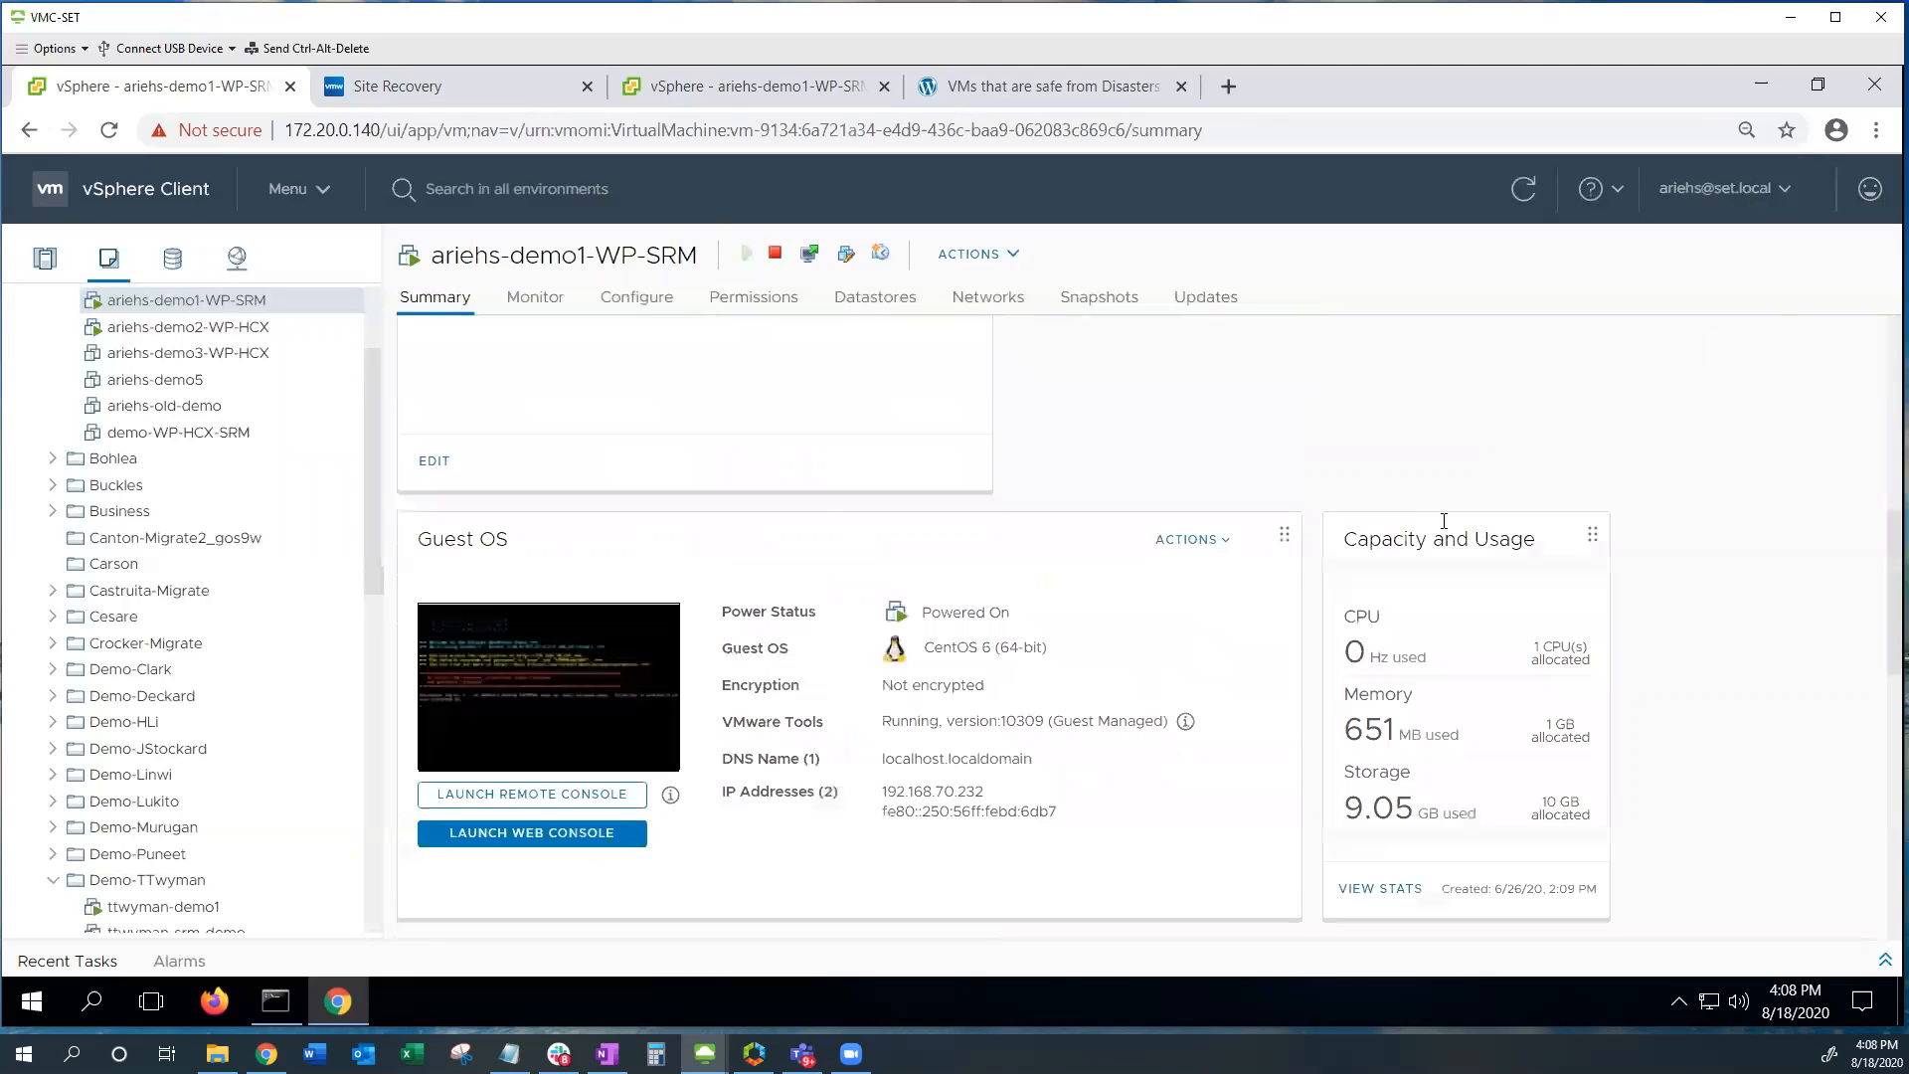
{"action": "scroll", "coordinate": [1447, 530], "scroll_direction": "down", "scroll_amount": 2}
{"action": "scroll", "coordinate": [1447, 530], "scroll_direction": "up", "scroll_amount": 2}
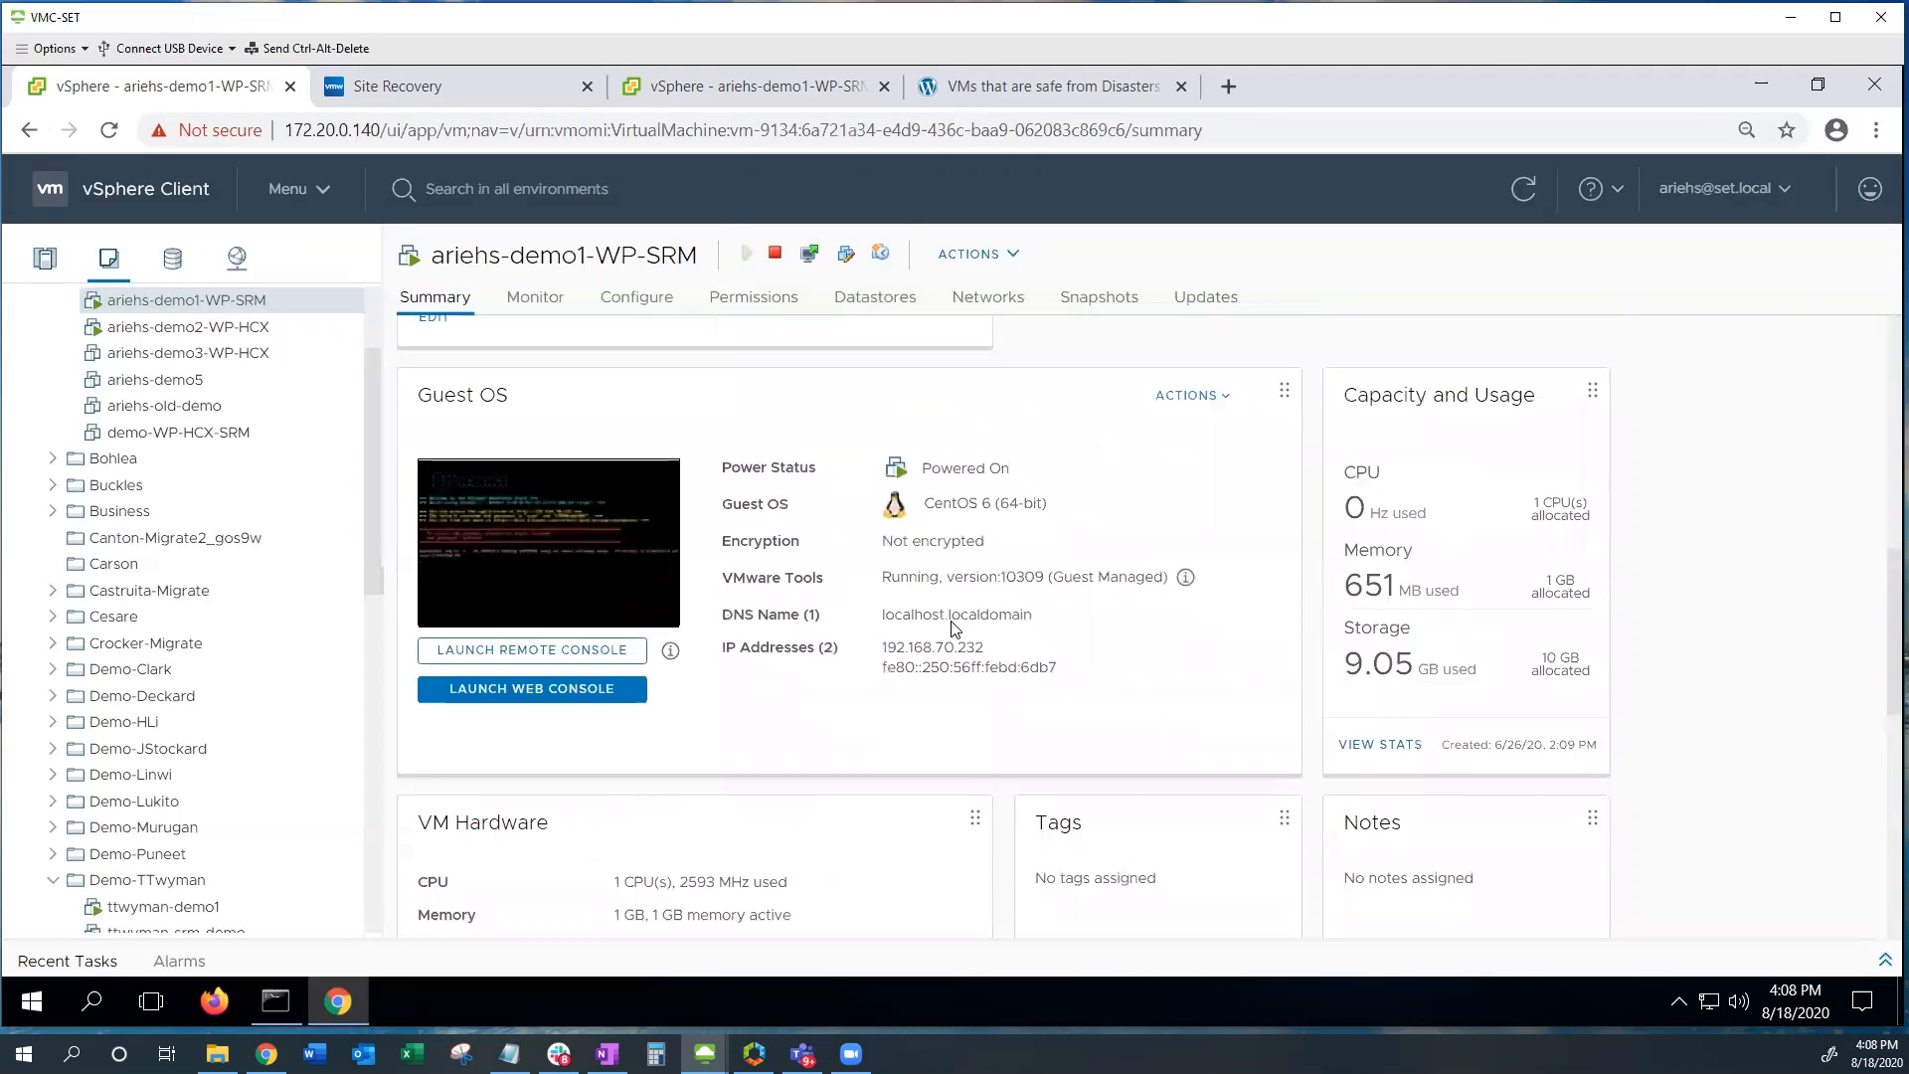
{"action": "double_click", "coordinate": [881, 648]}
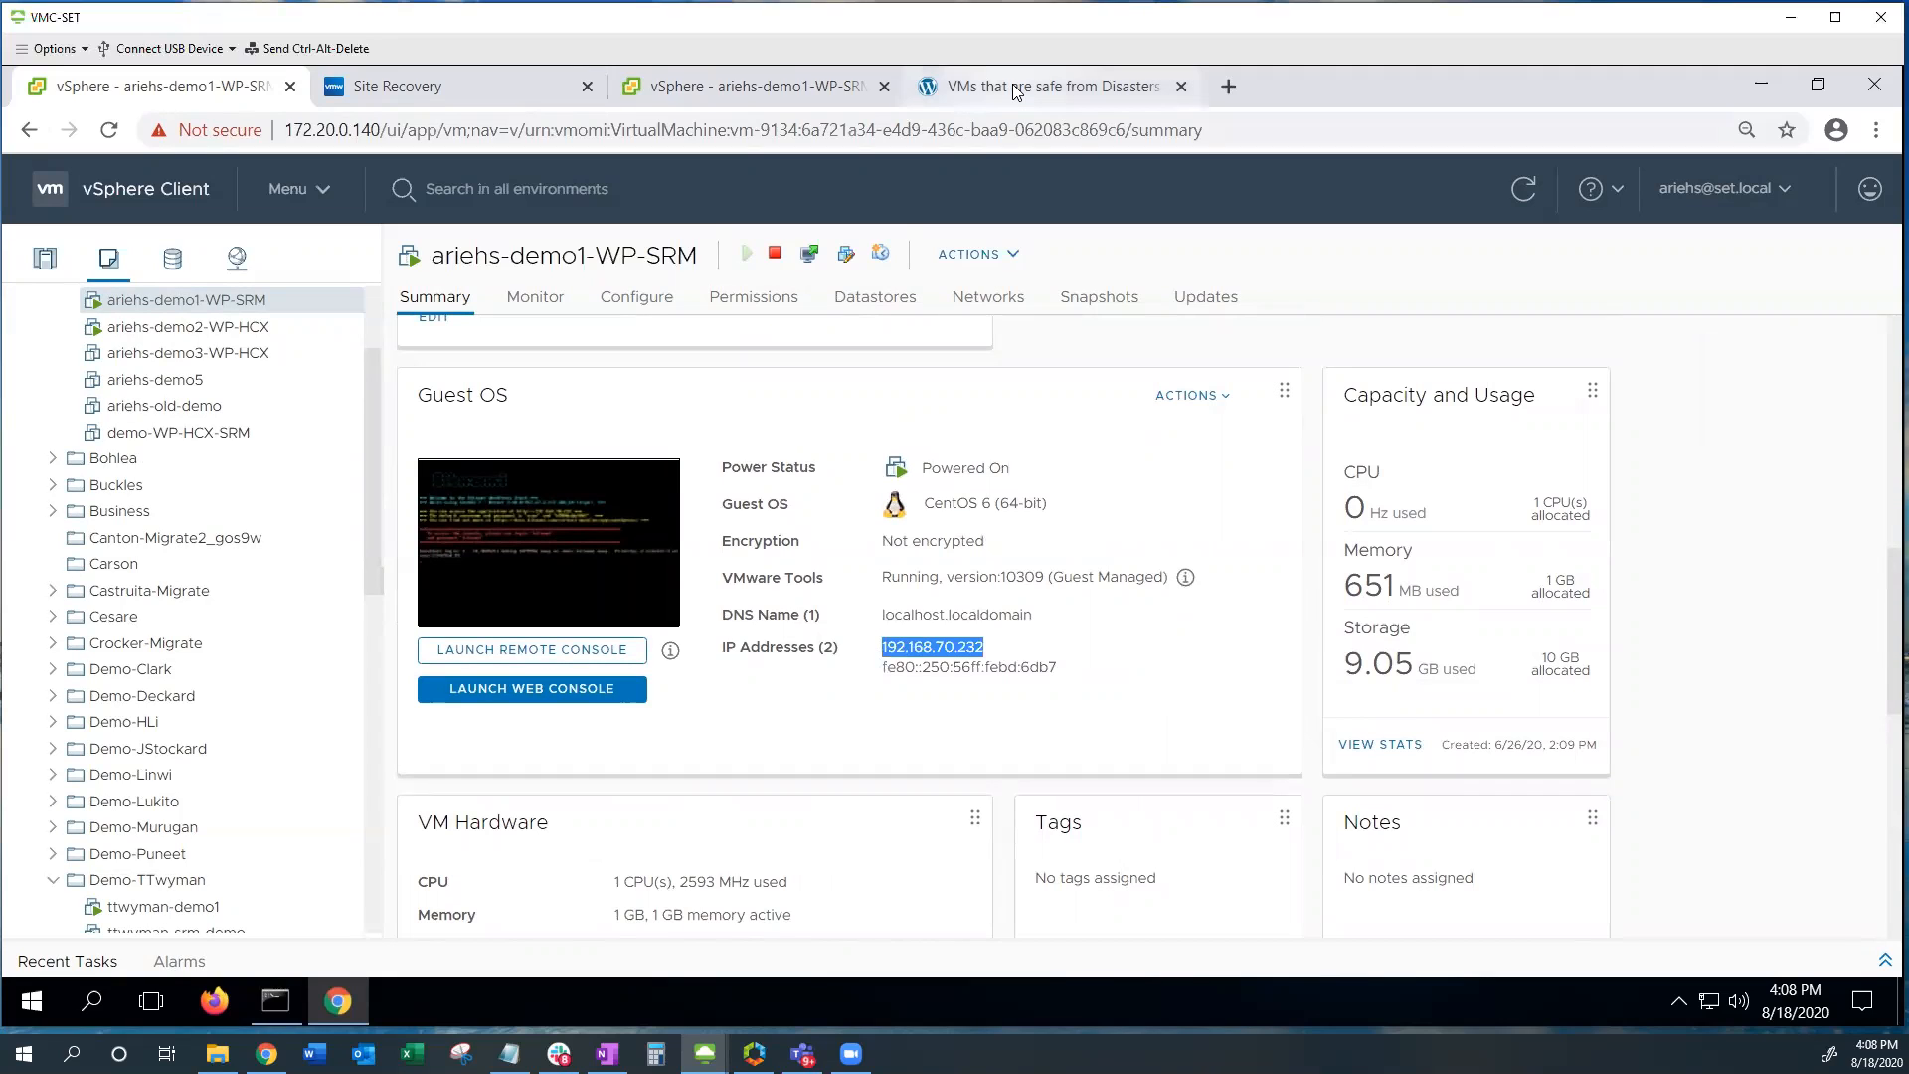
Step: Examine the recovery plan's finished steps and available Reprotect action, and locate ariehs-demo1-WP-SRM in the on-premises inventory
{"action": "left_click", "coordinate": [460, 93]}
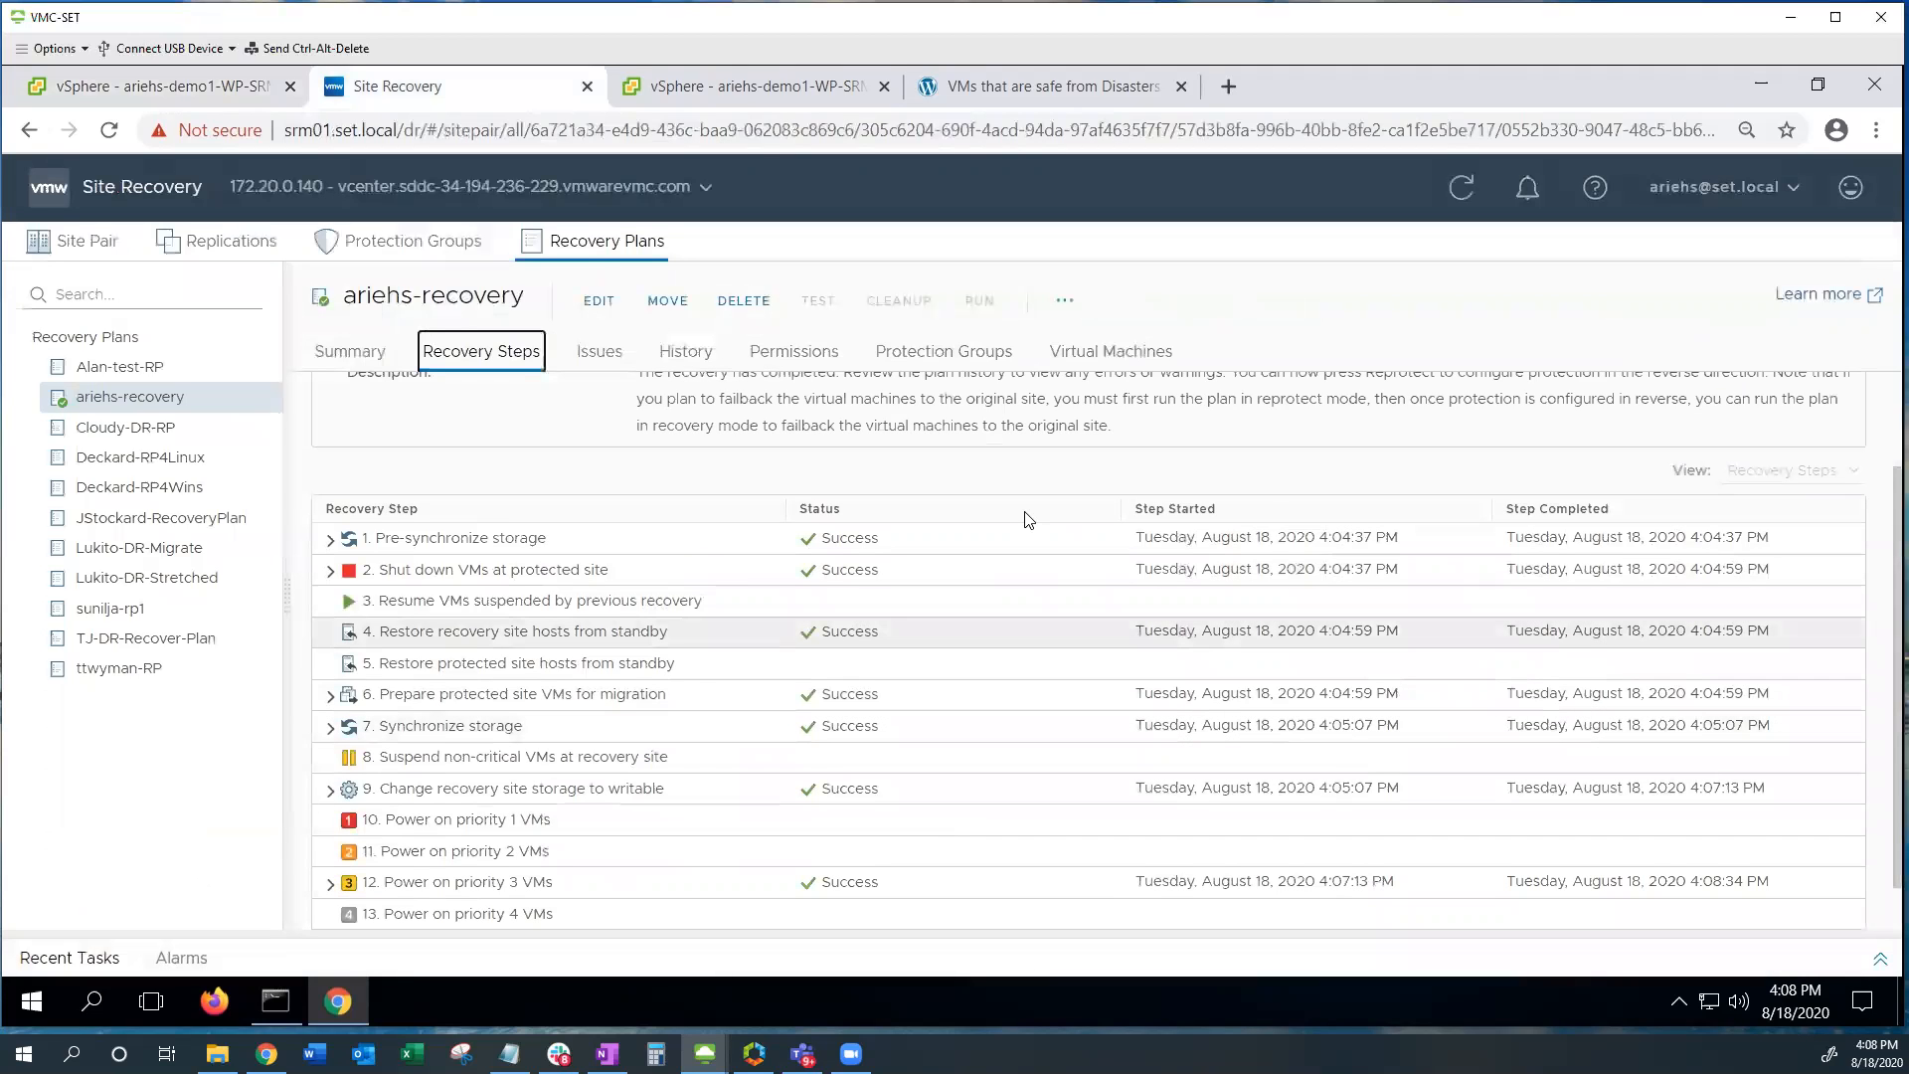
{"action": "left_click", "coordinate": [1062, 301]}
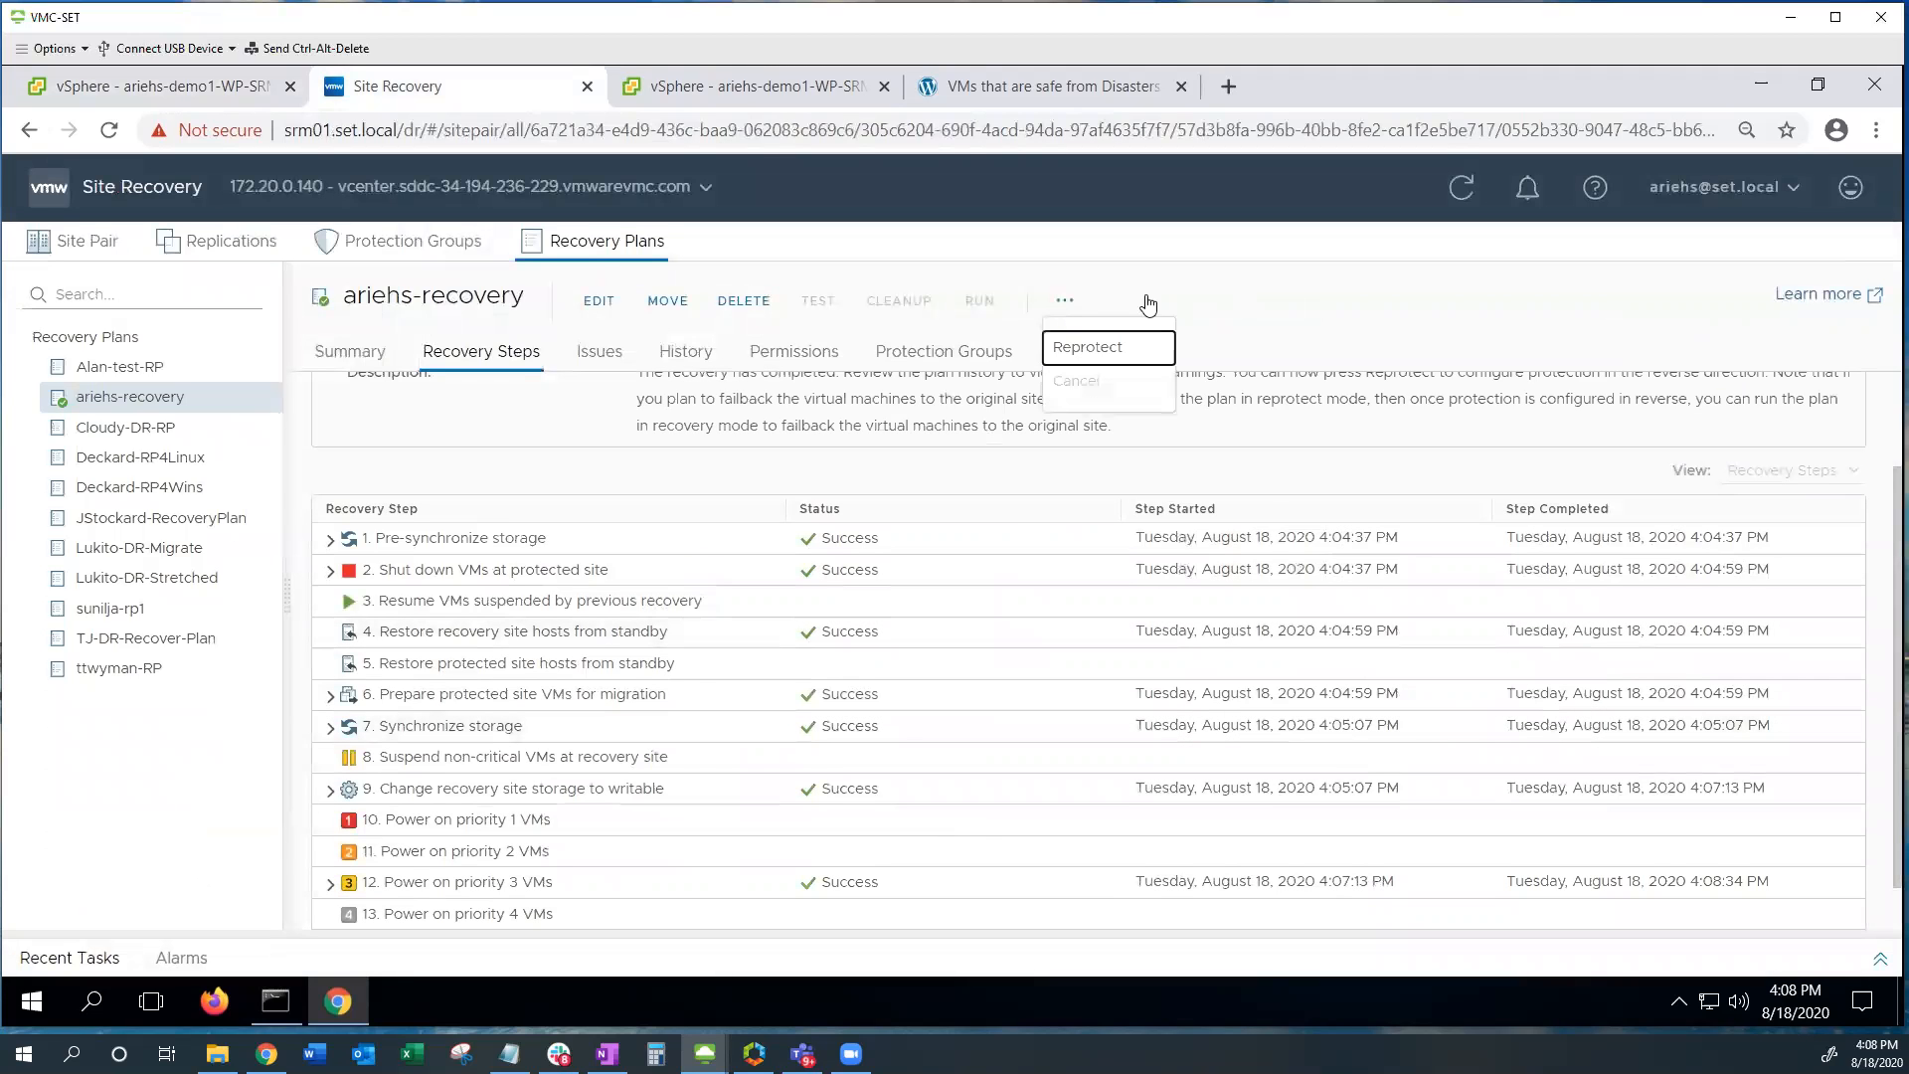
{"action": "left_click", "coordinate": [1065, 306]}
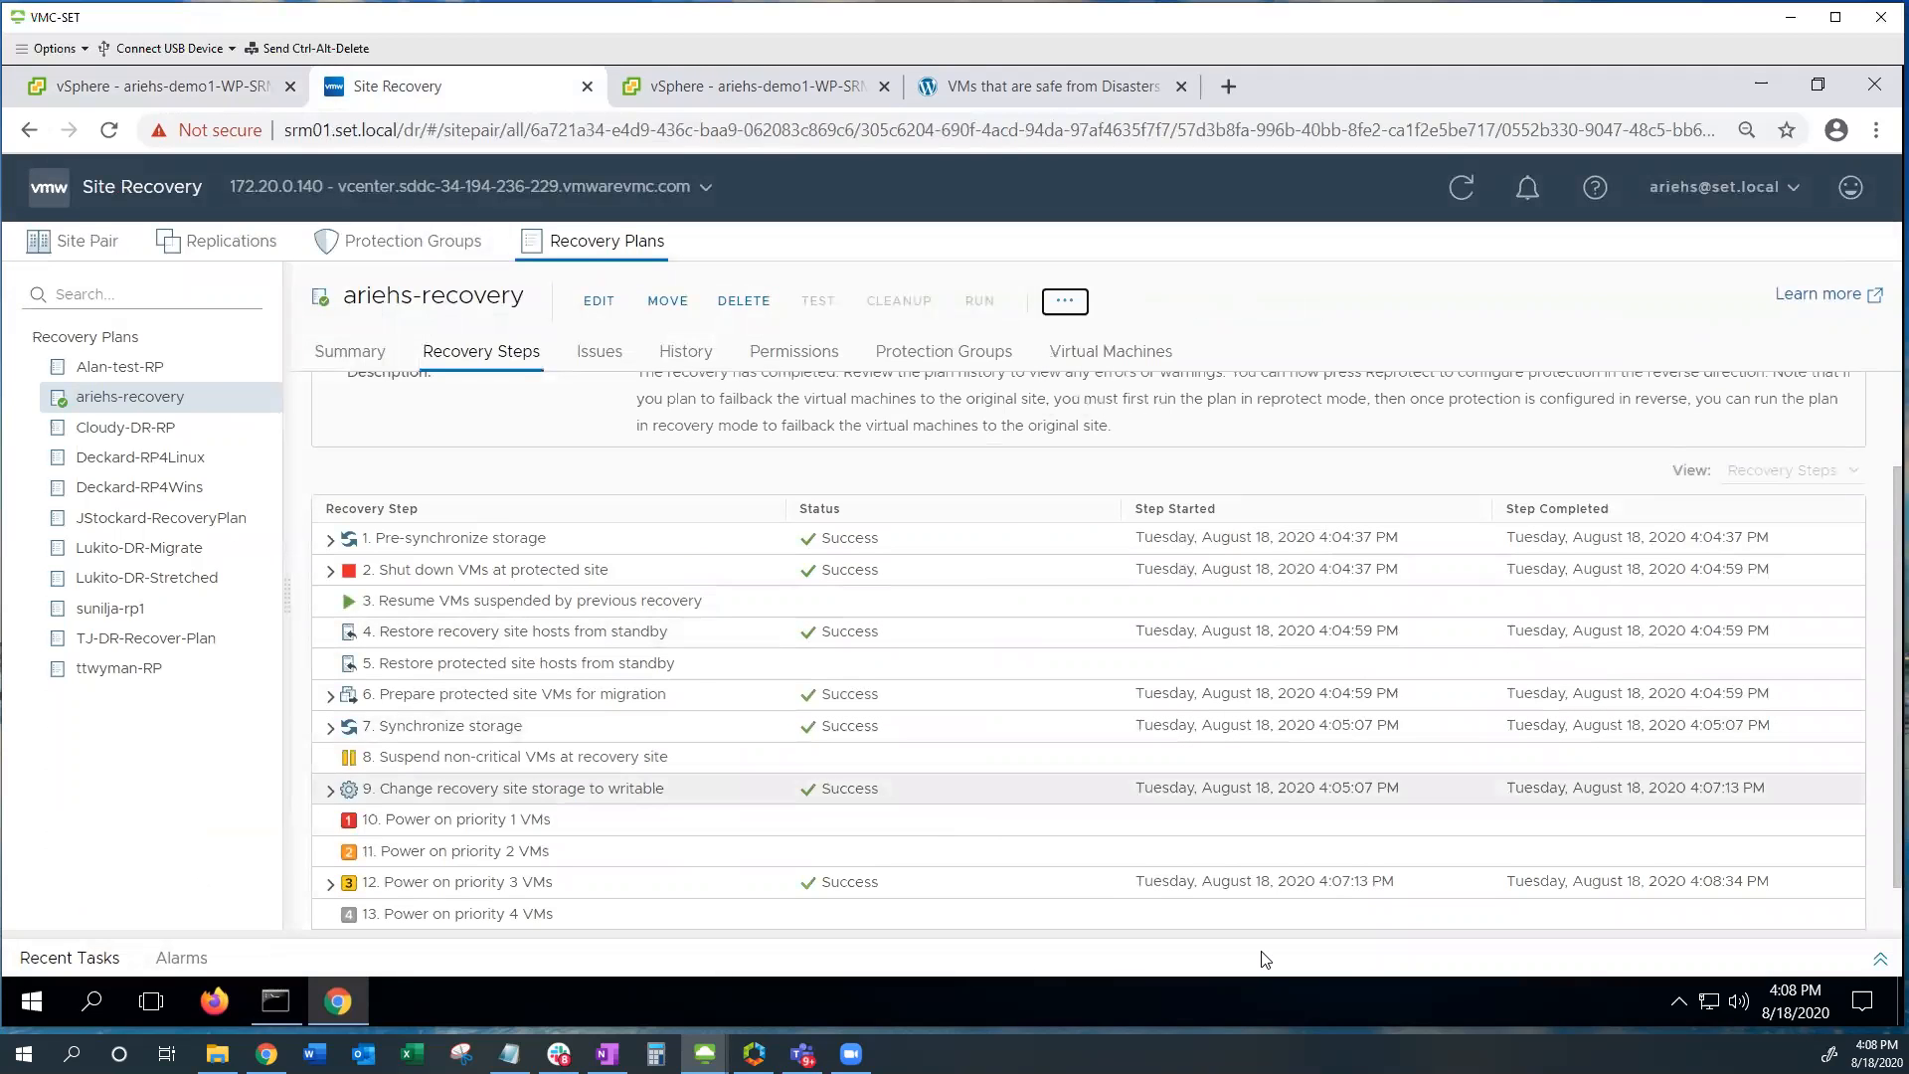
{"action": "left_click", "coordinate": [171, 89]}
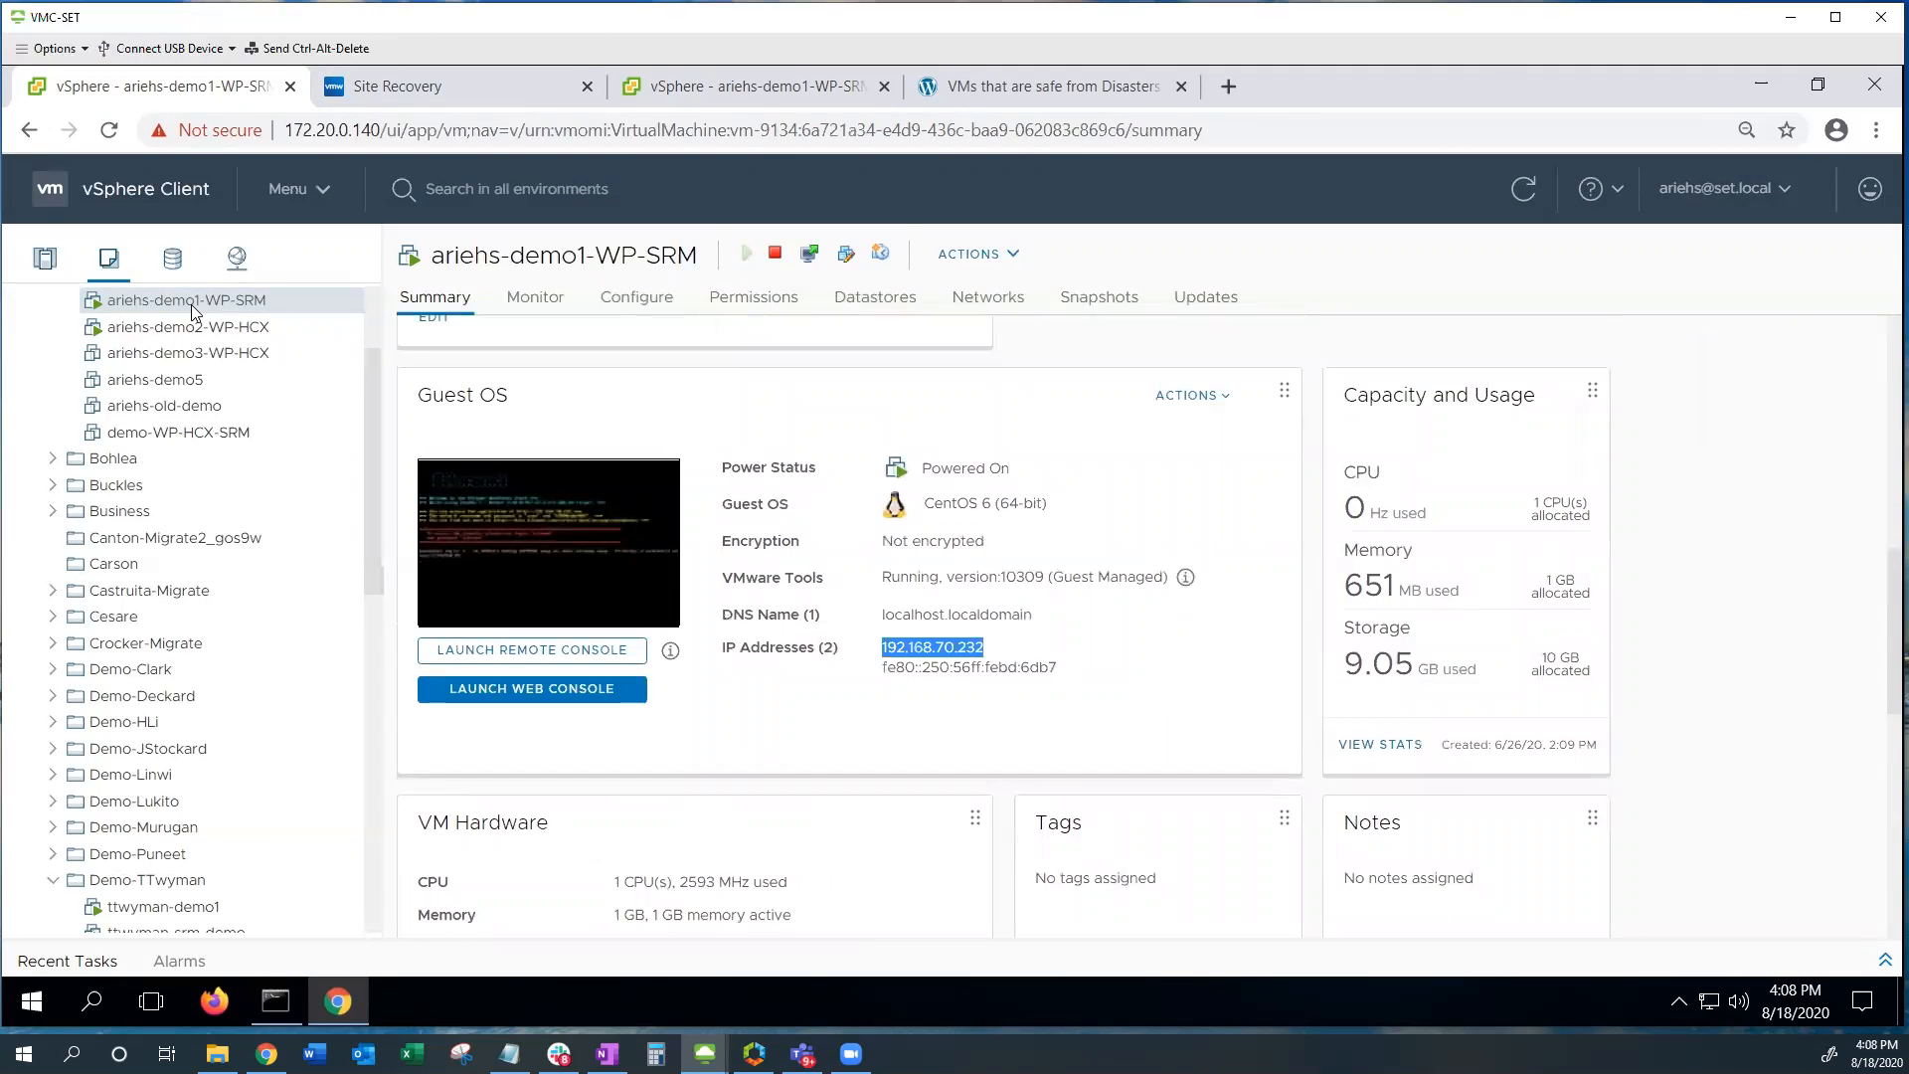
{"action": "scroll", "coordinate": [202, 328], "scroll_direction": "up", "scroll_amount": 2}
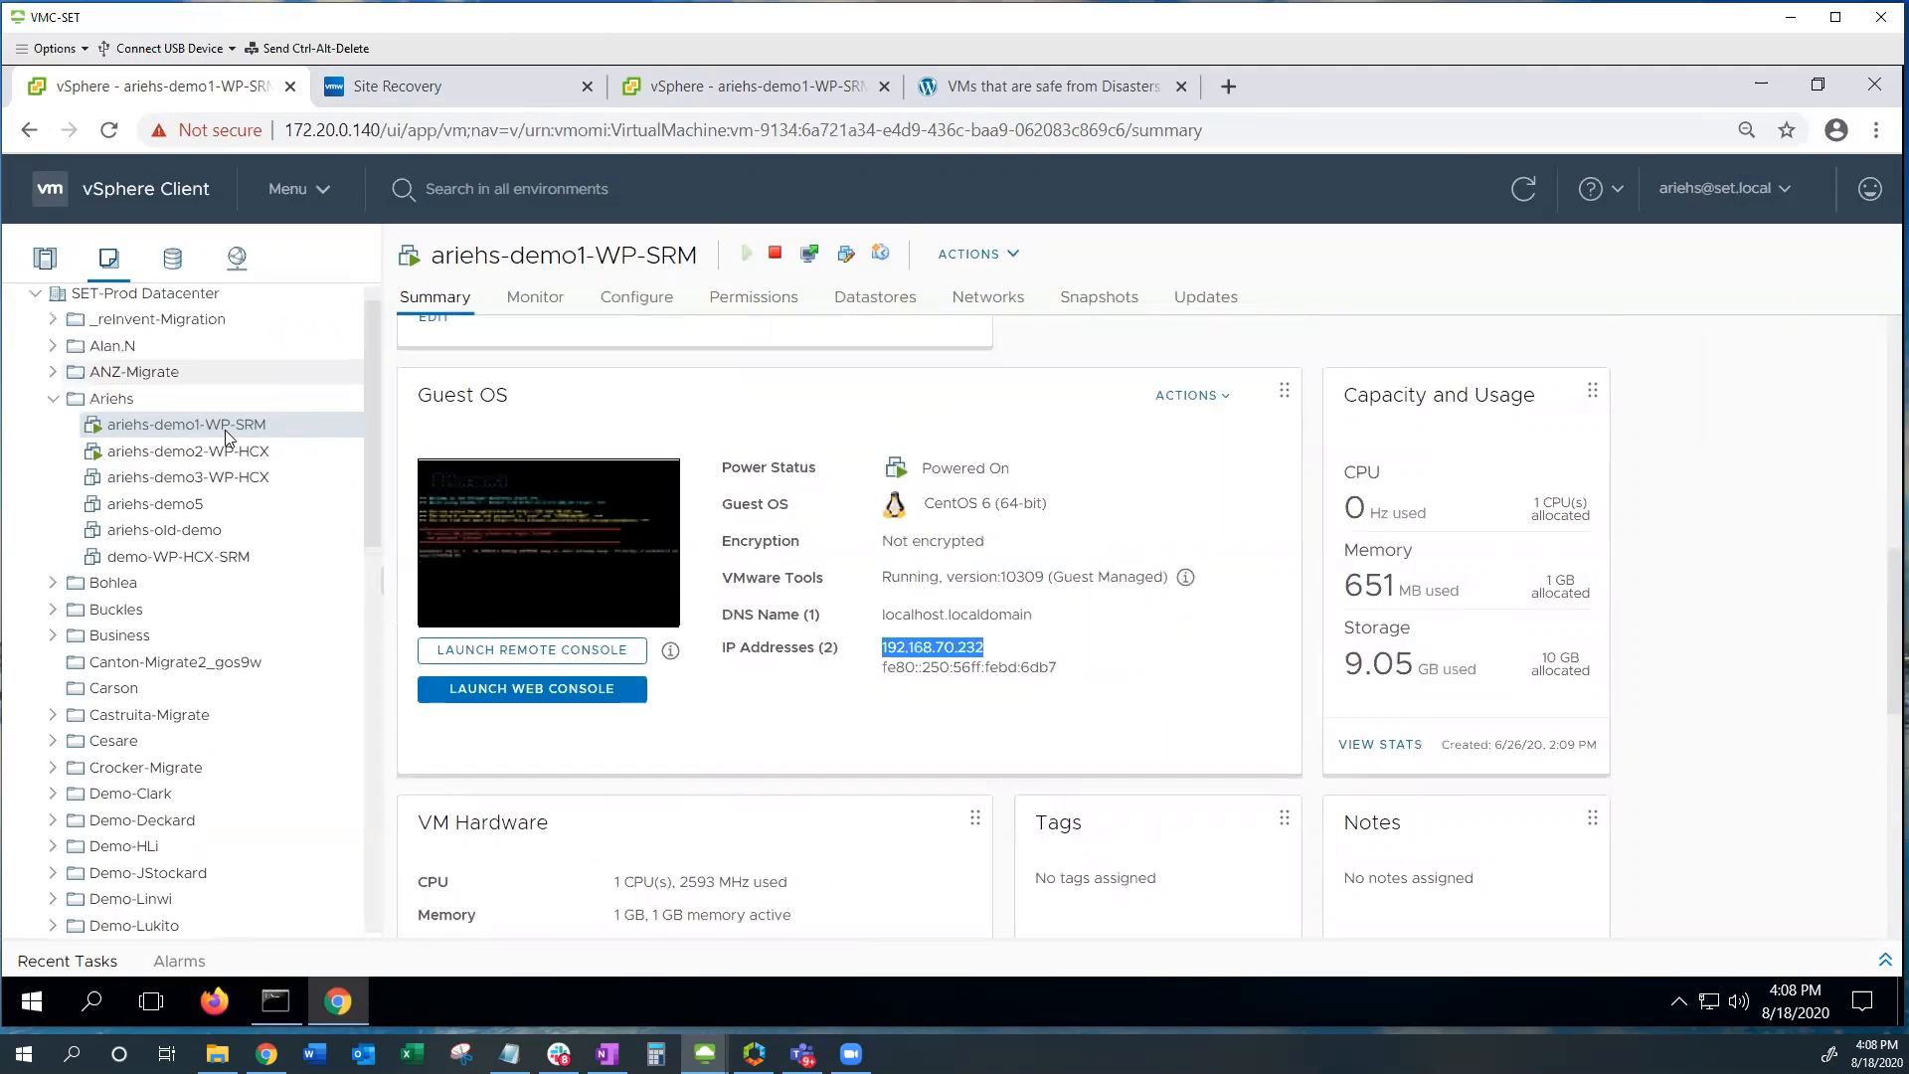
Step: Run Reprotect on the ariehs-recovery plan, reviewing the new protected and recovery sites and acknowledging that the operation cannot be undone
{"action": "left_click", "coordinate": [763, 91]}
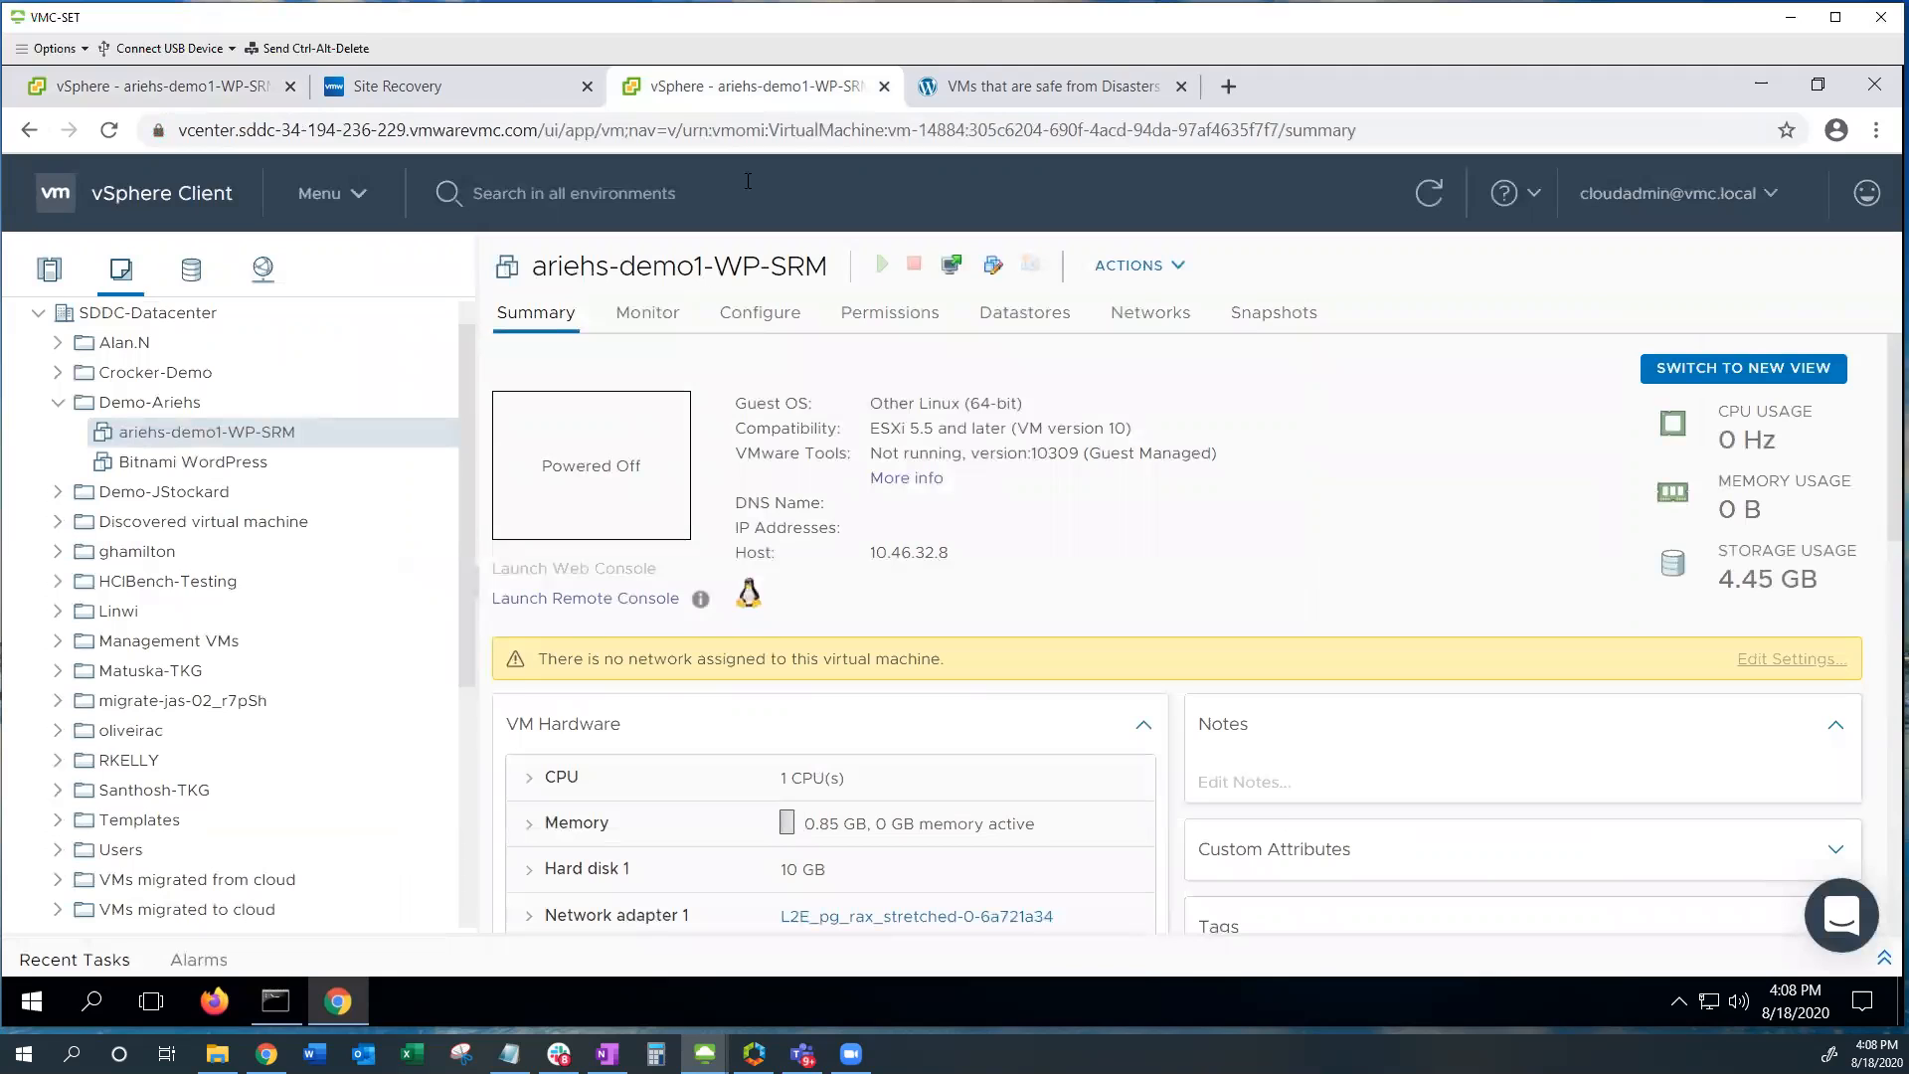
{"action": "left_click", "coordinate": [395, 84]}
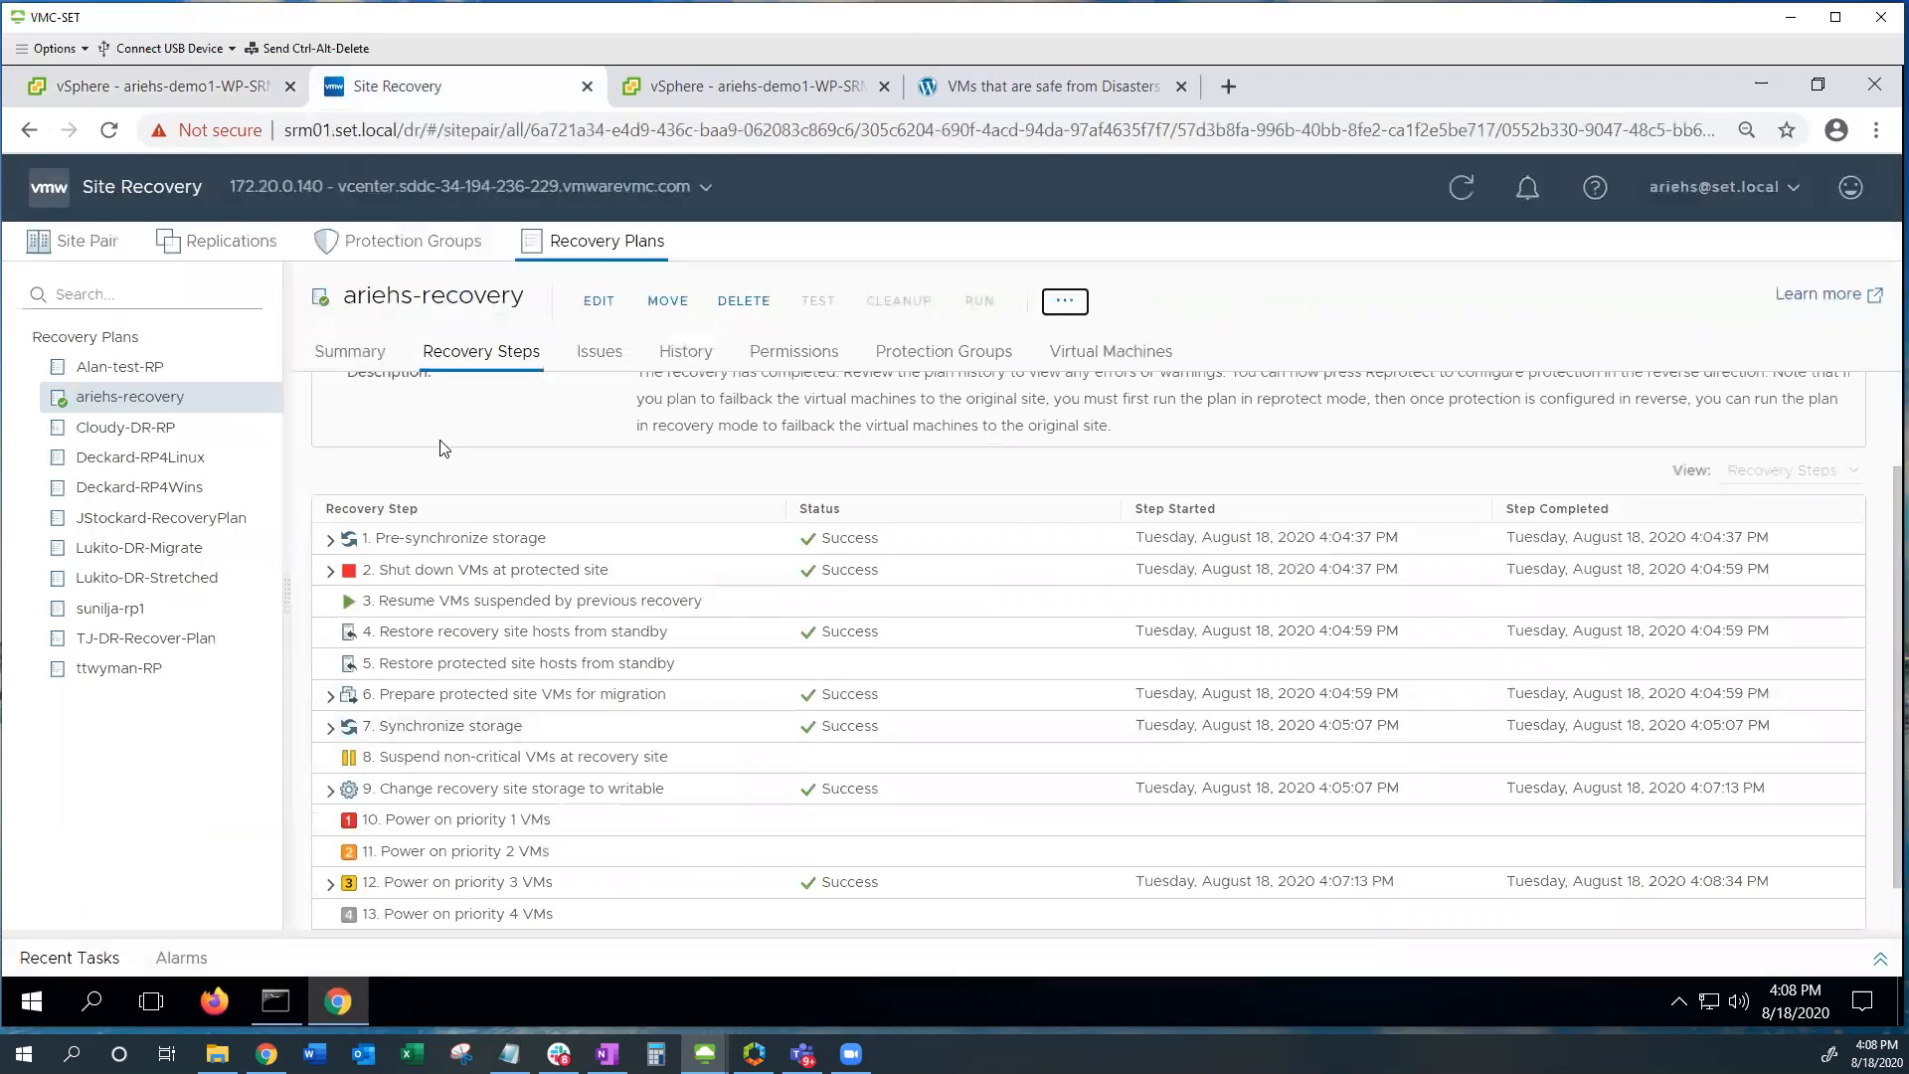
{"action": "left_click", "coordinate": [1060, 302]}
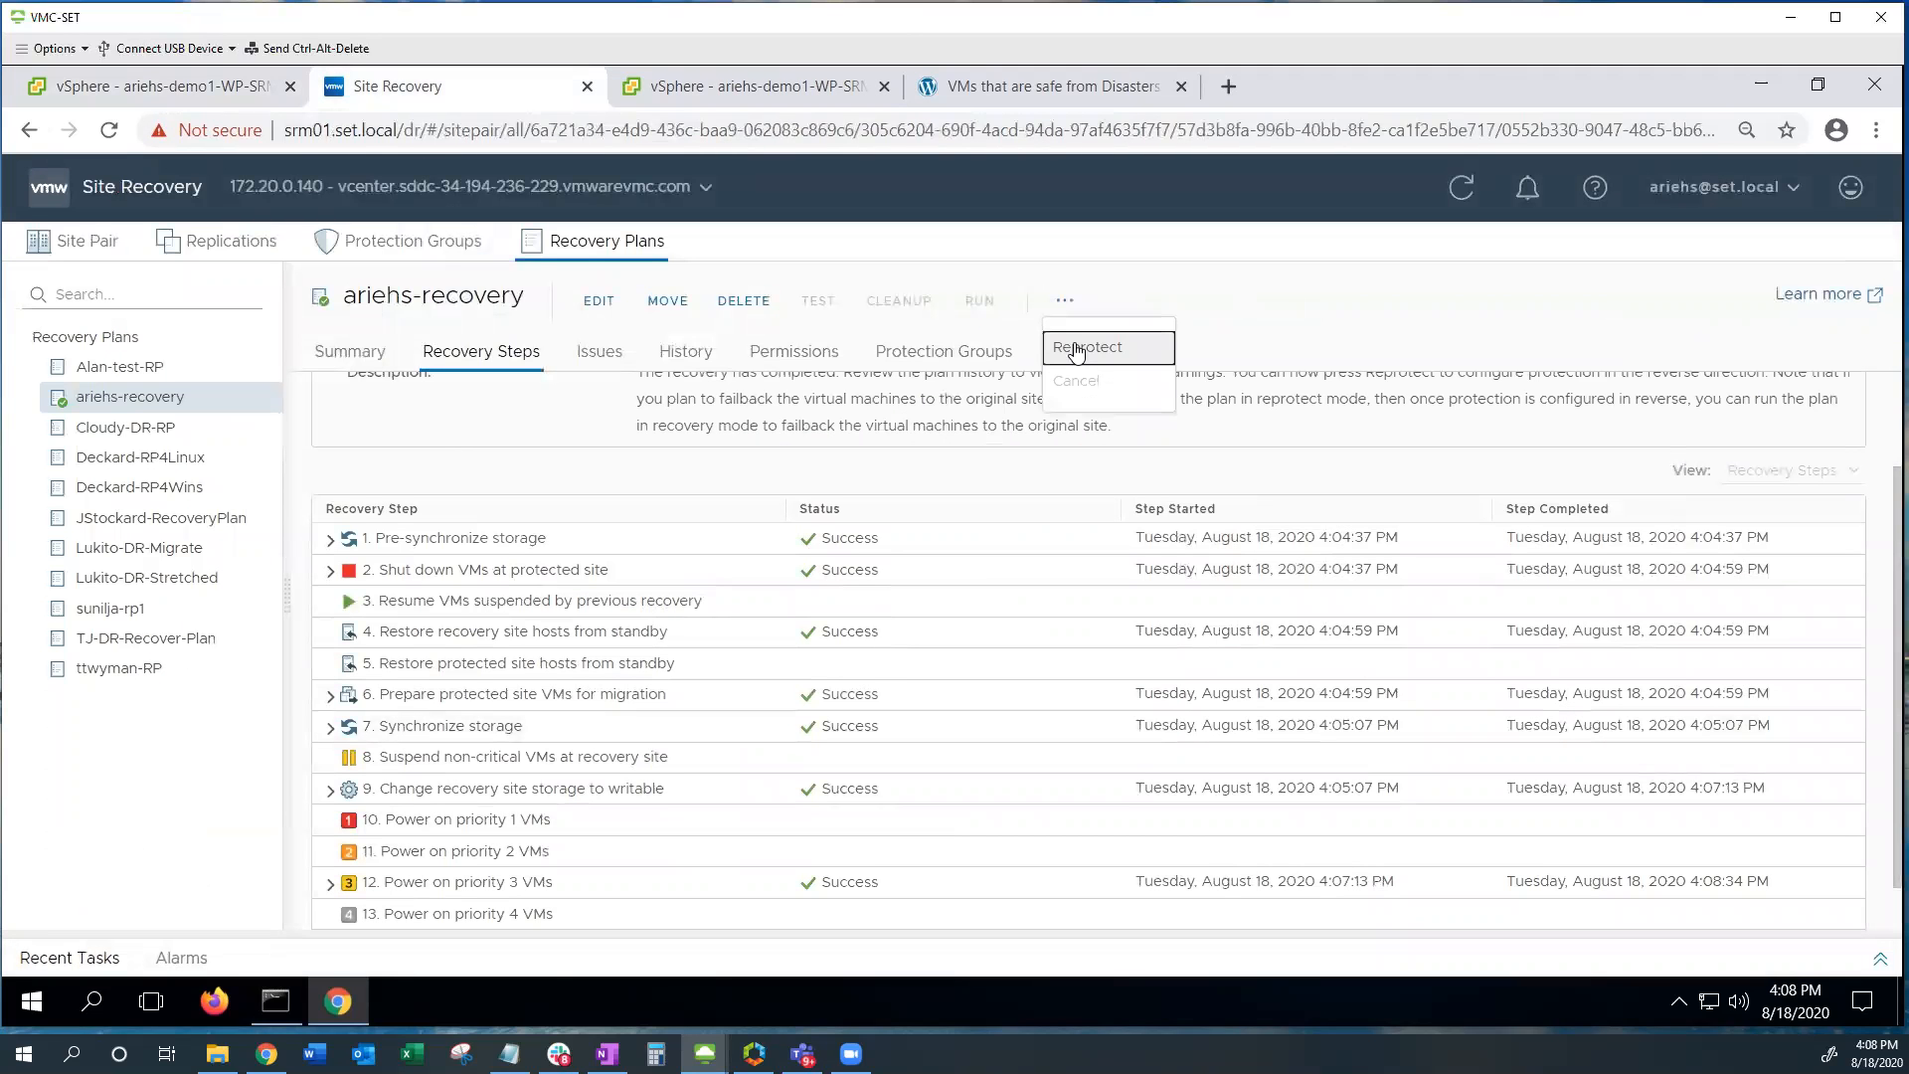
{"action": "key", "text": "Return"}
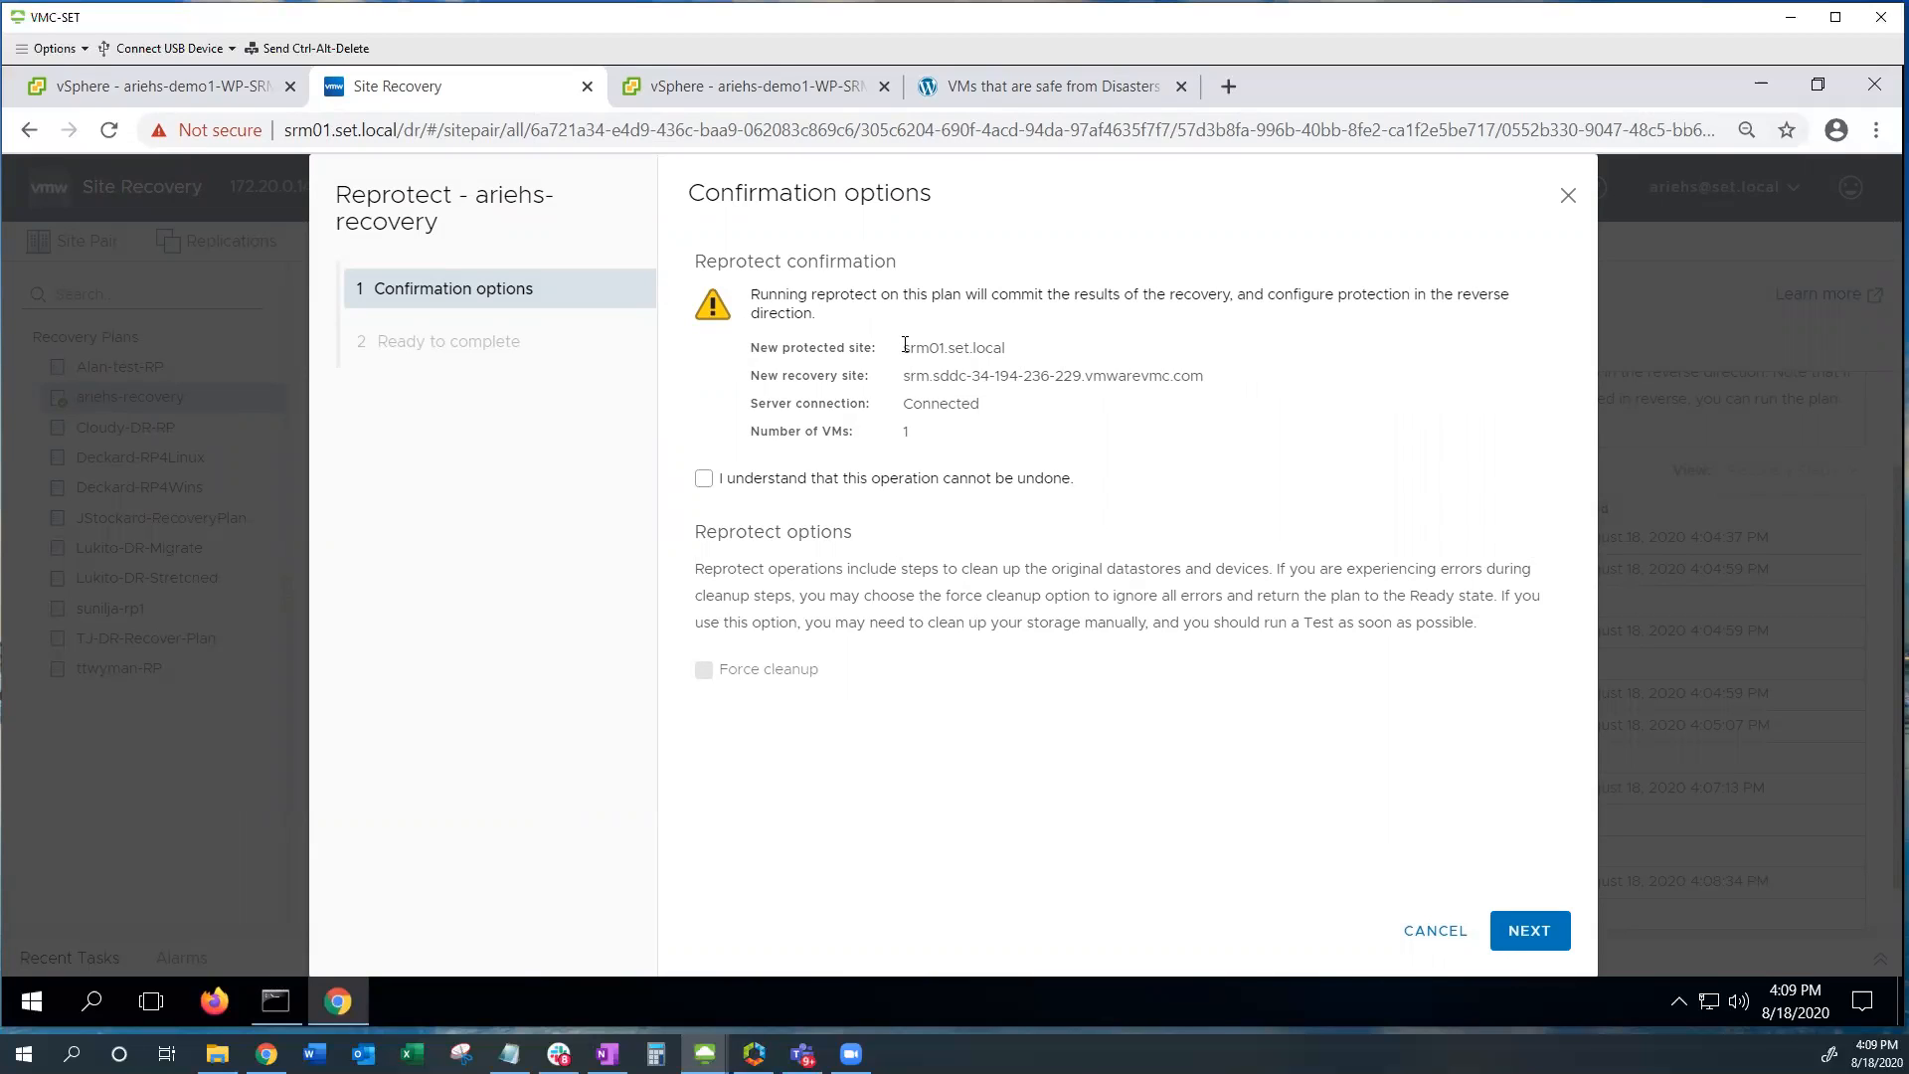
{"action": "left_click_drag", "start_coordinate": [905, 346], "coordinate": [1025, 354]}
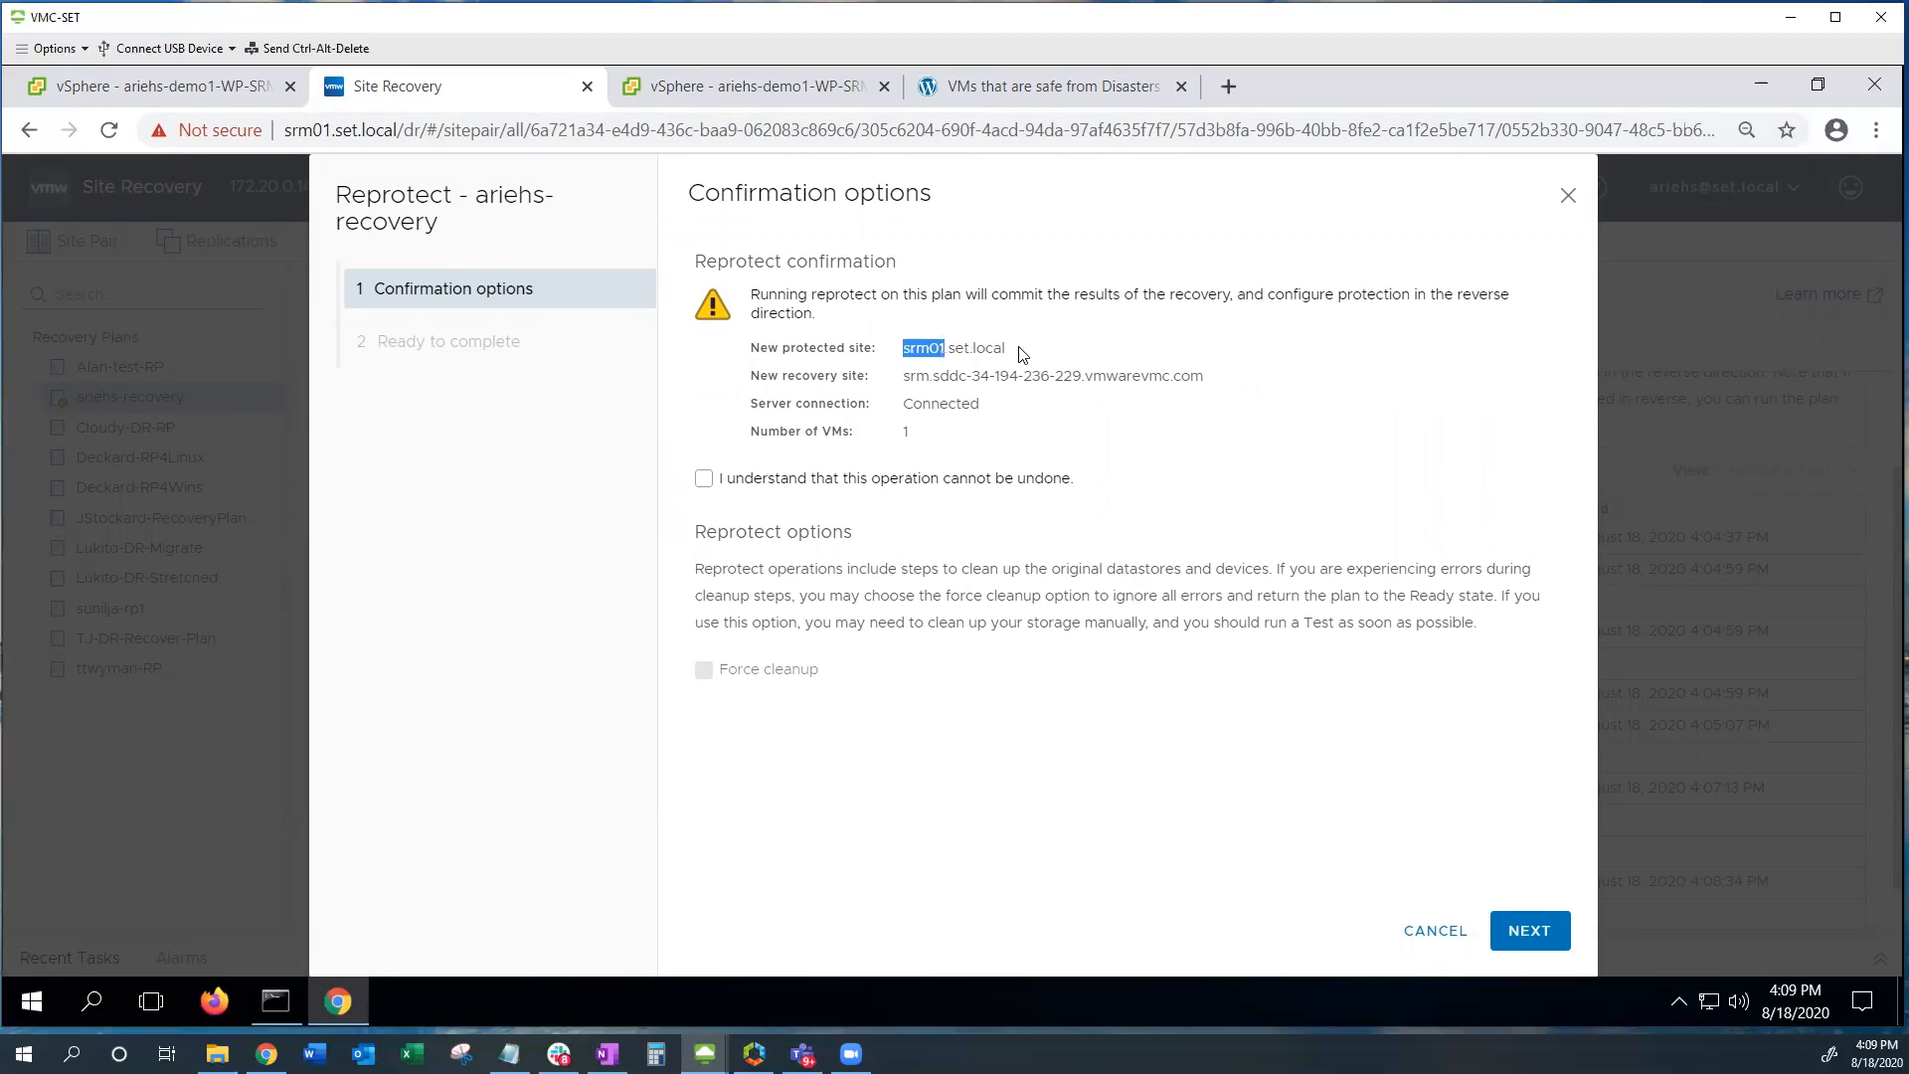
{"action": "left_click", "coordinate": [905, 385]}
{"action": "left_click", "coordinate": [704, 478]}
{"action": "left_click", "coordinate": [1534, 930]}
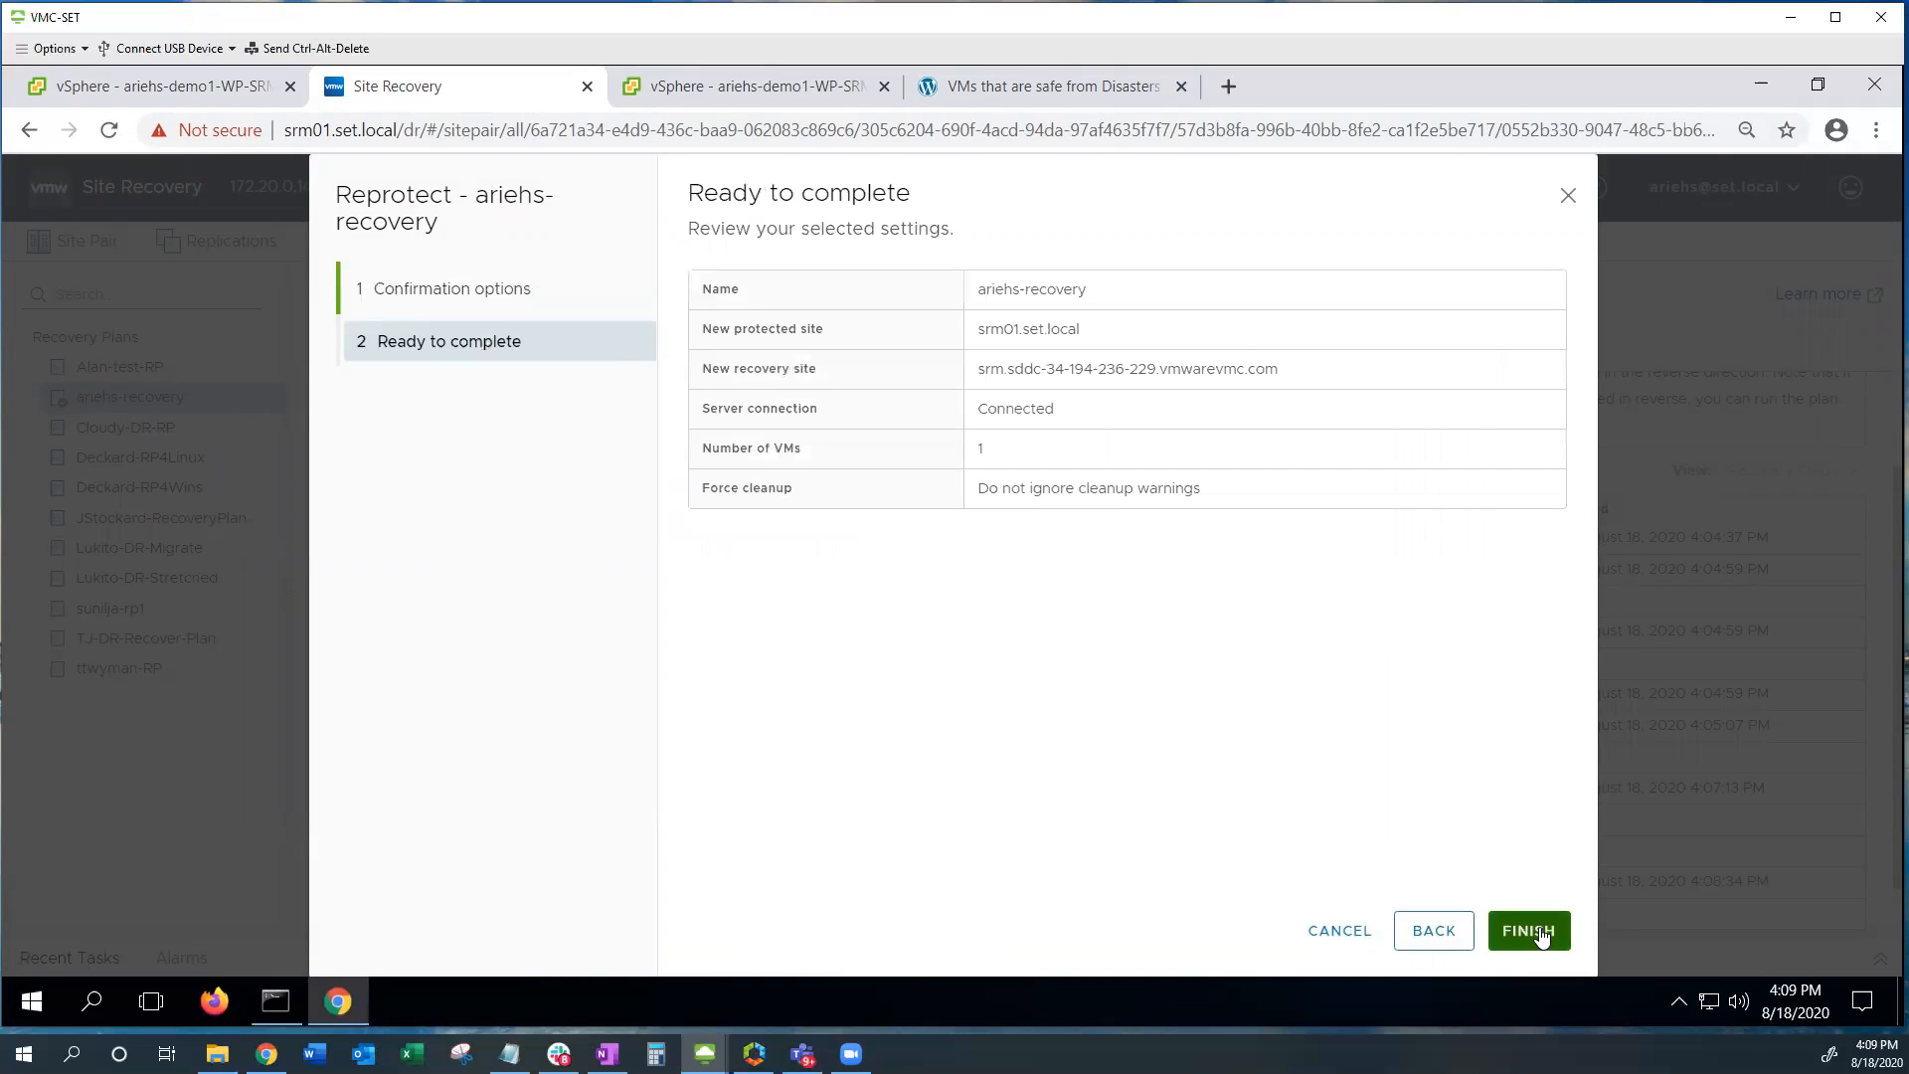
{"action": "left_click", "coordinate": [1540, 933]}
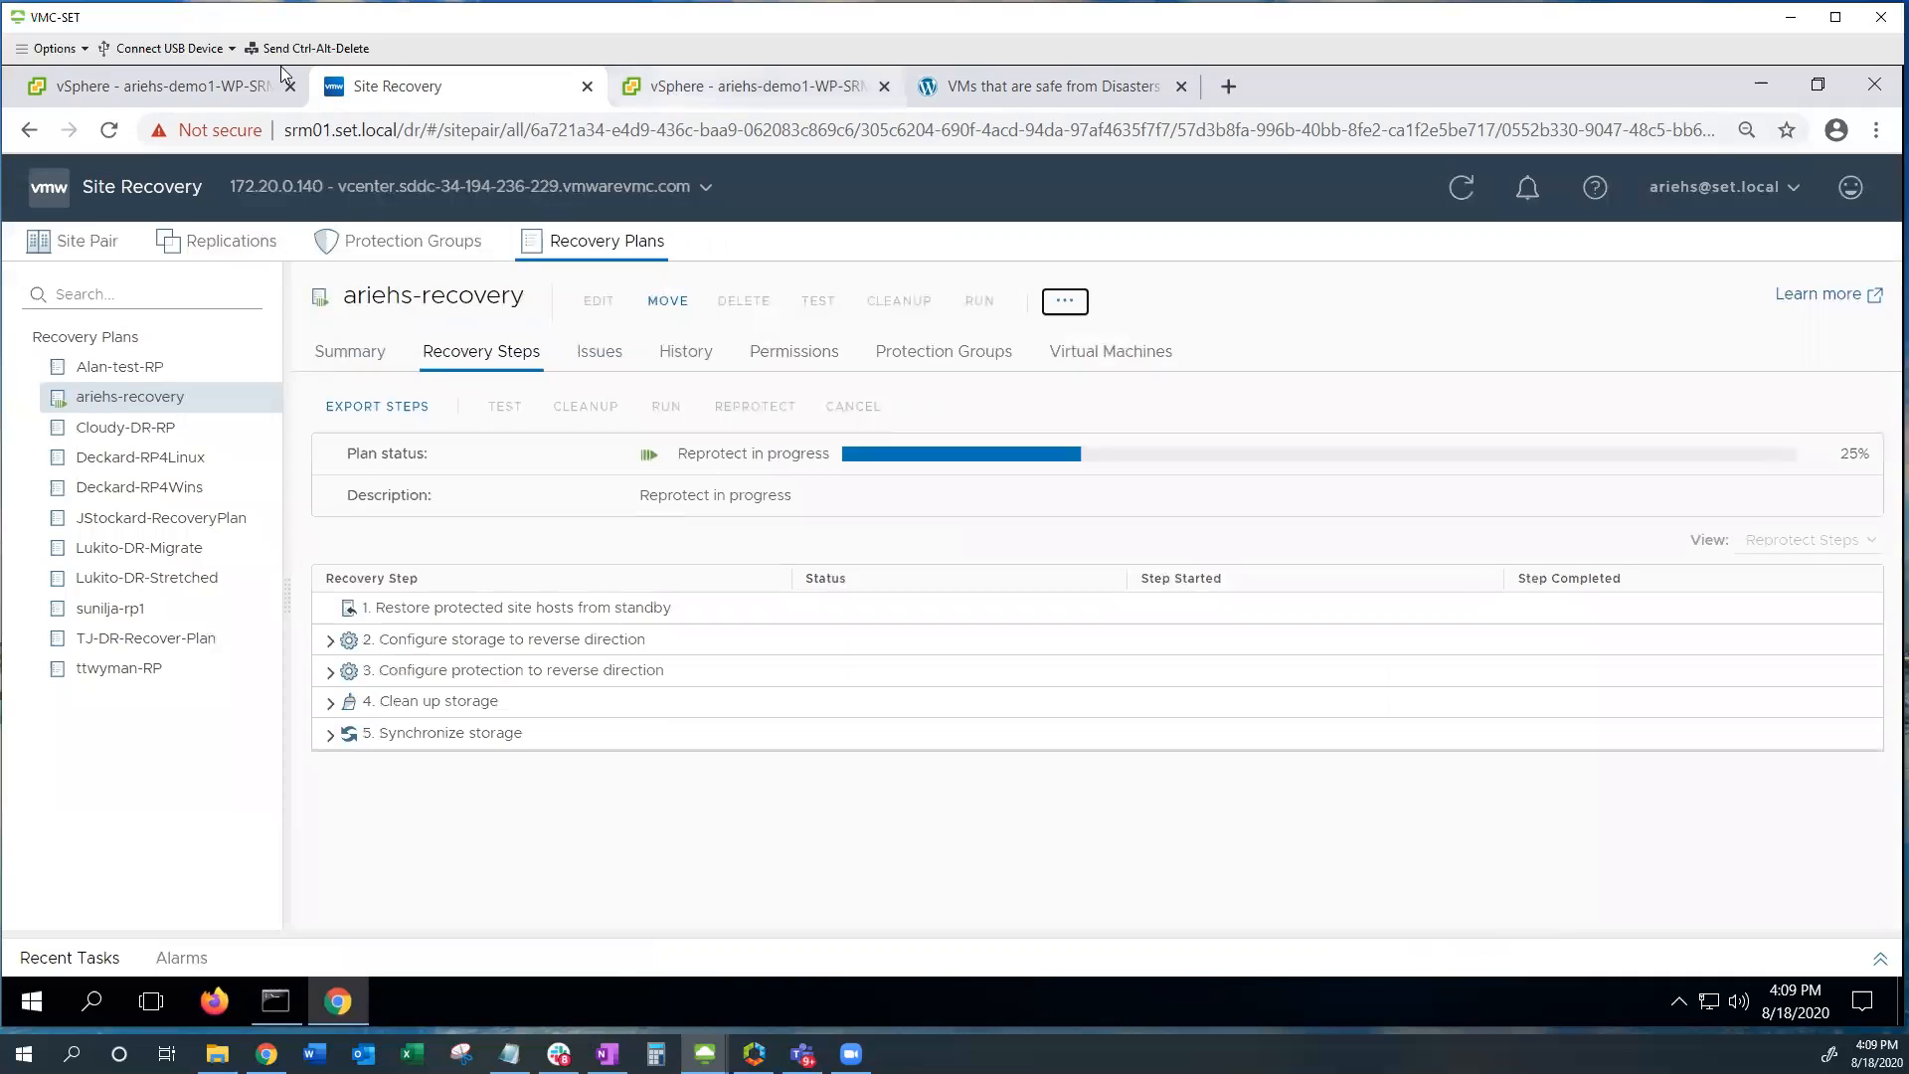
Step: Reload the WordPress site at 192.168.70.232 and highlight the SRM Demo 8/18/2020 v5 post title
{"action": "left_click", "coordinate": [167, 84]}
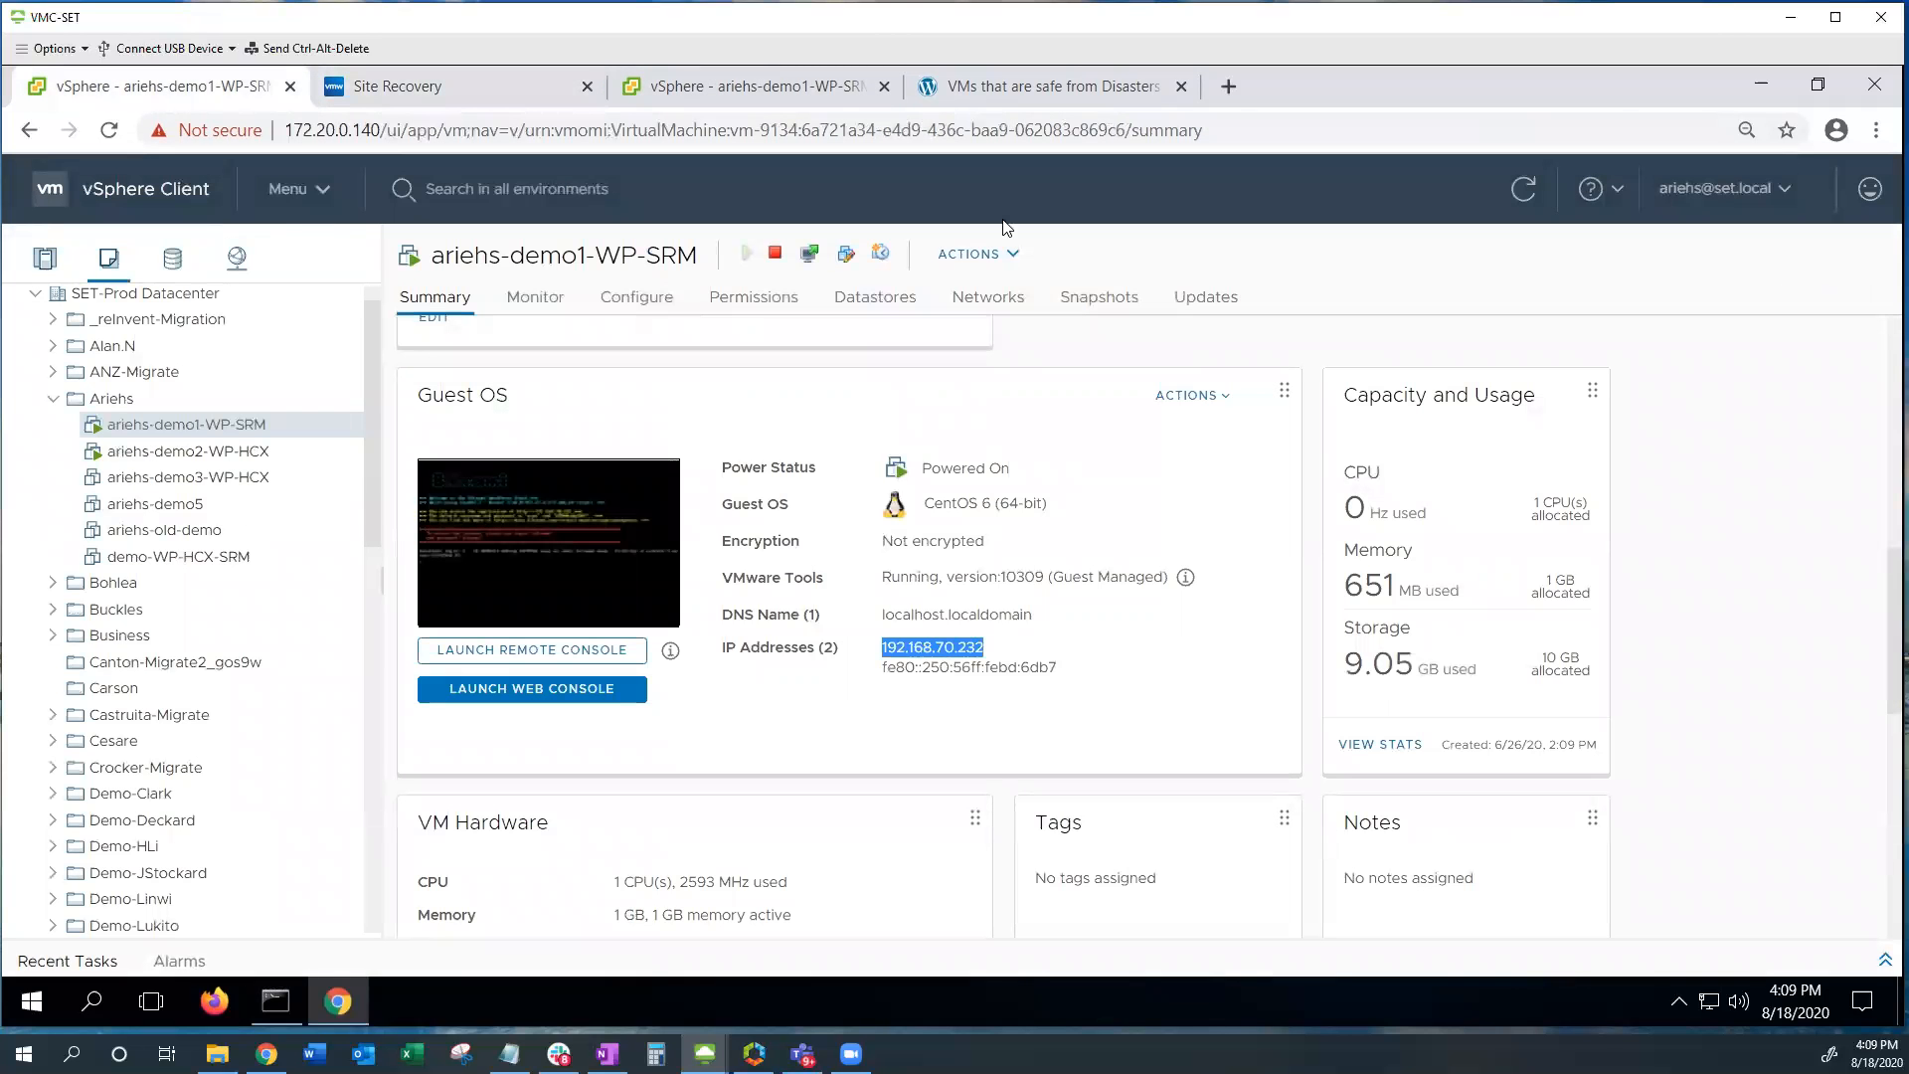
{"action": "left_click", "coordinate": [988, 87]}
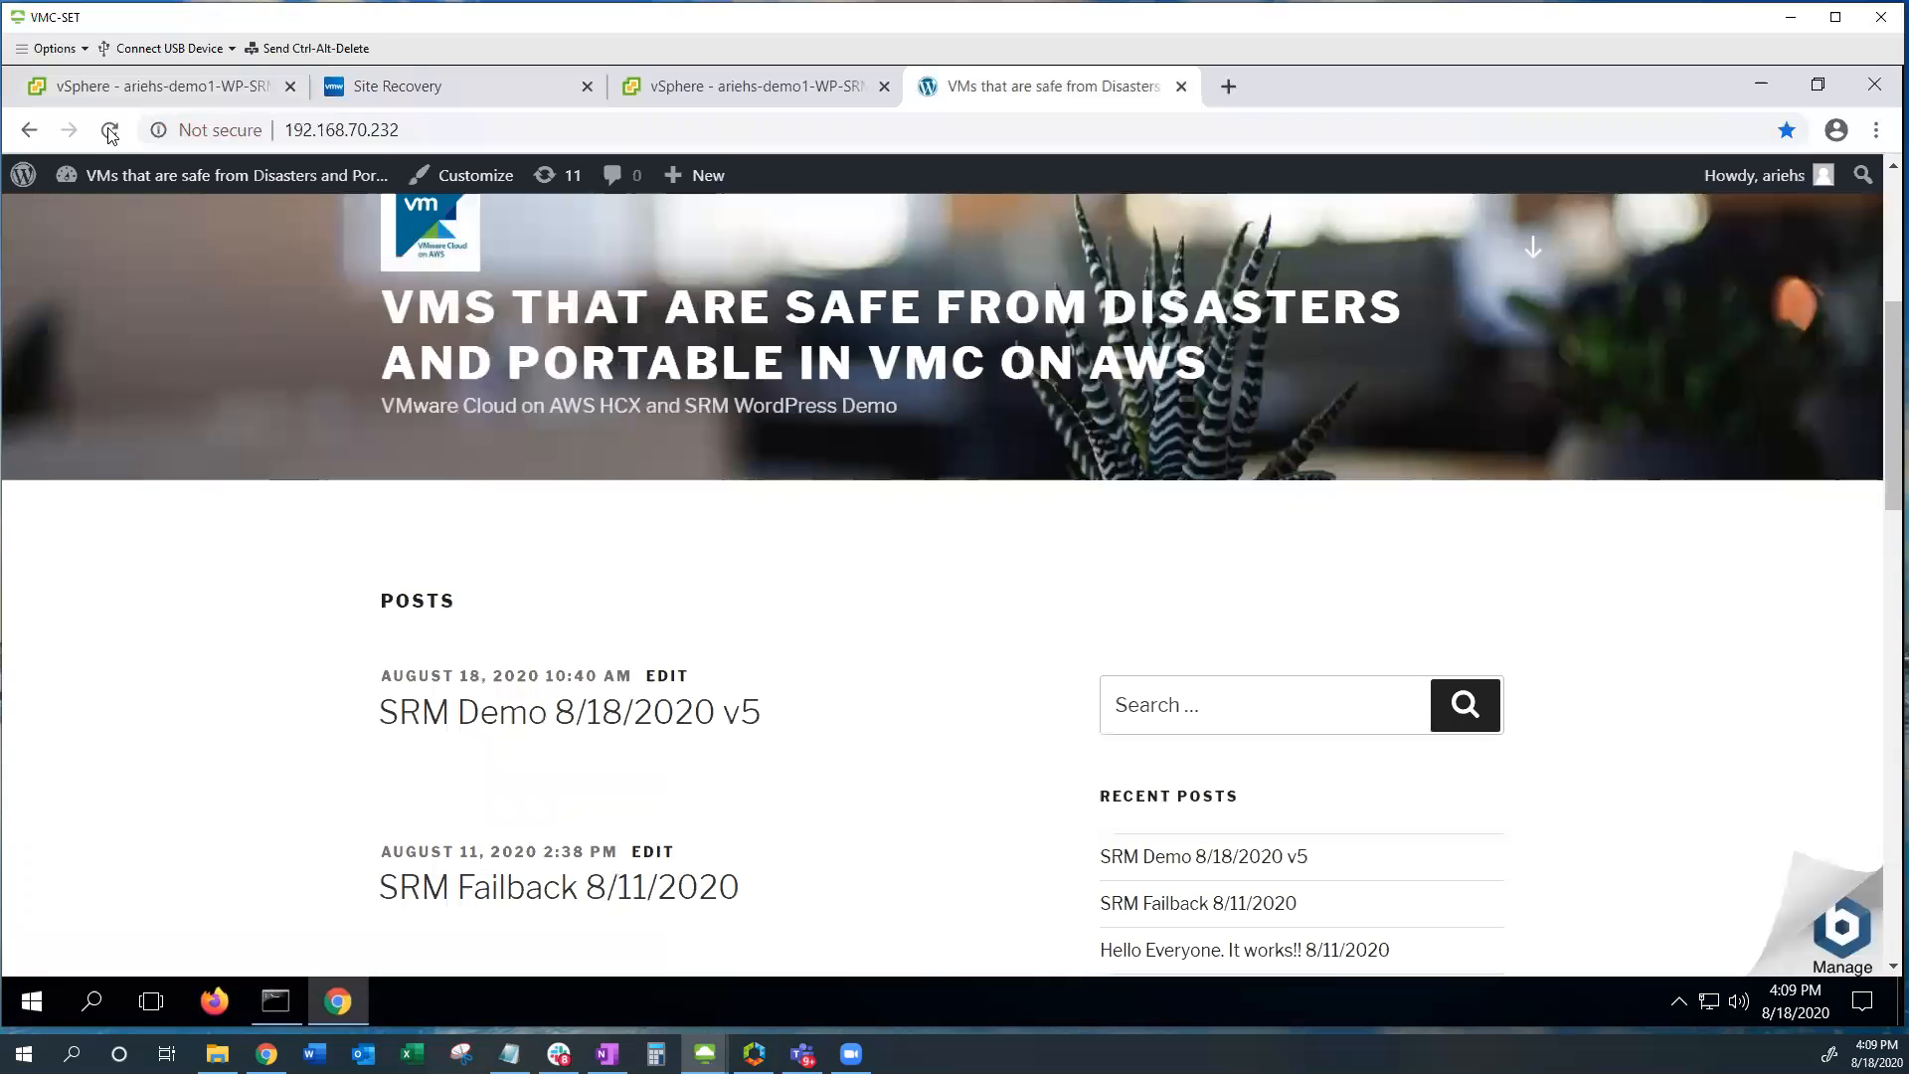
{"action": "left_click", "coordinate": [109, 131]}
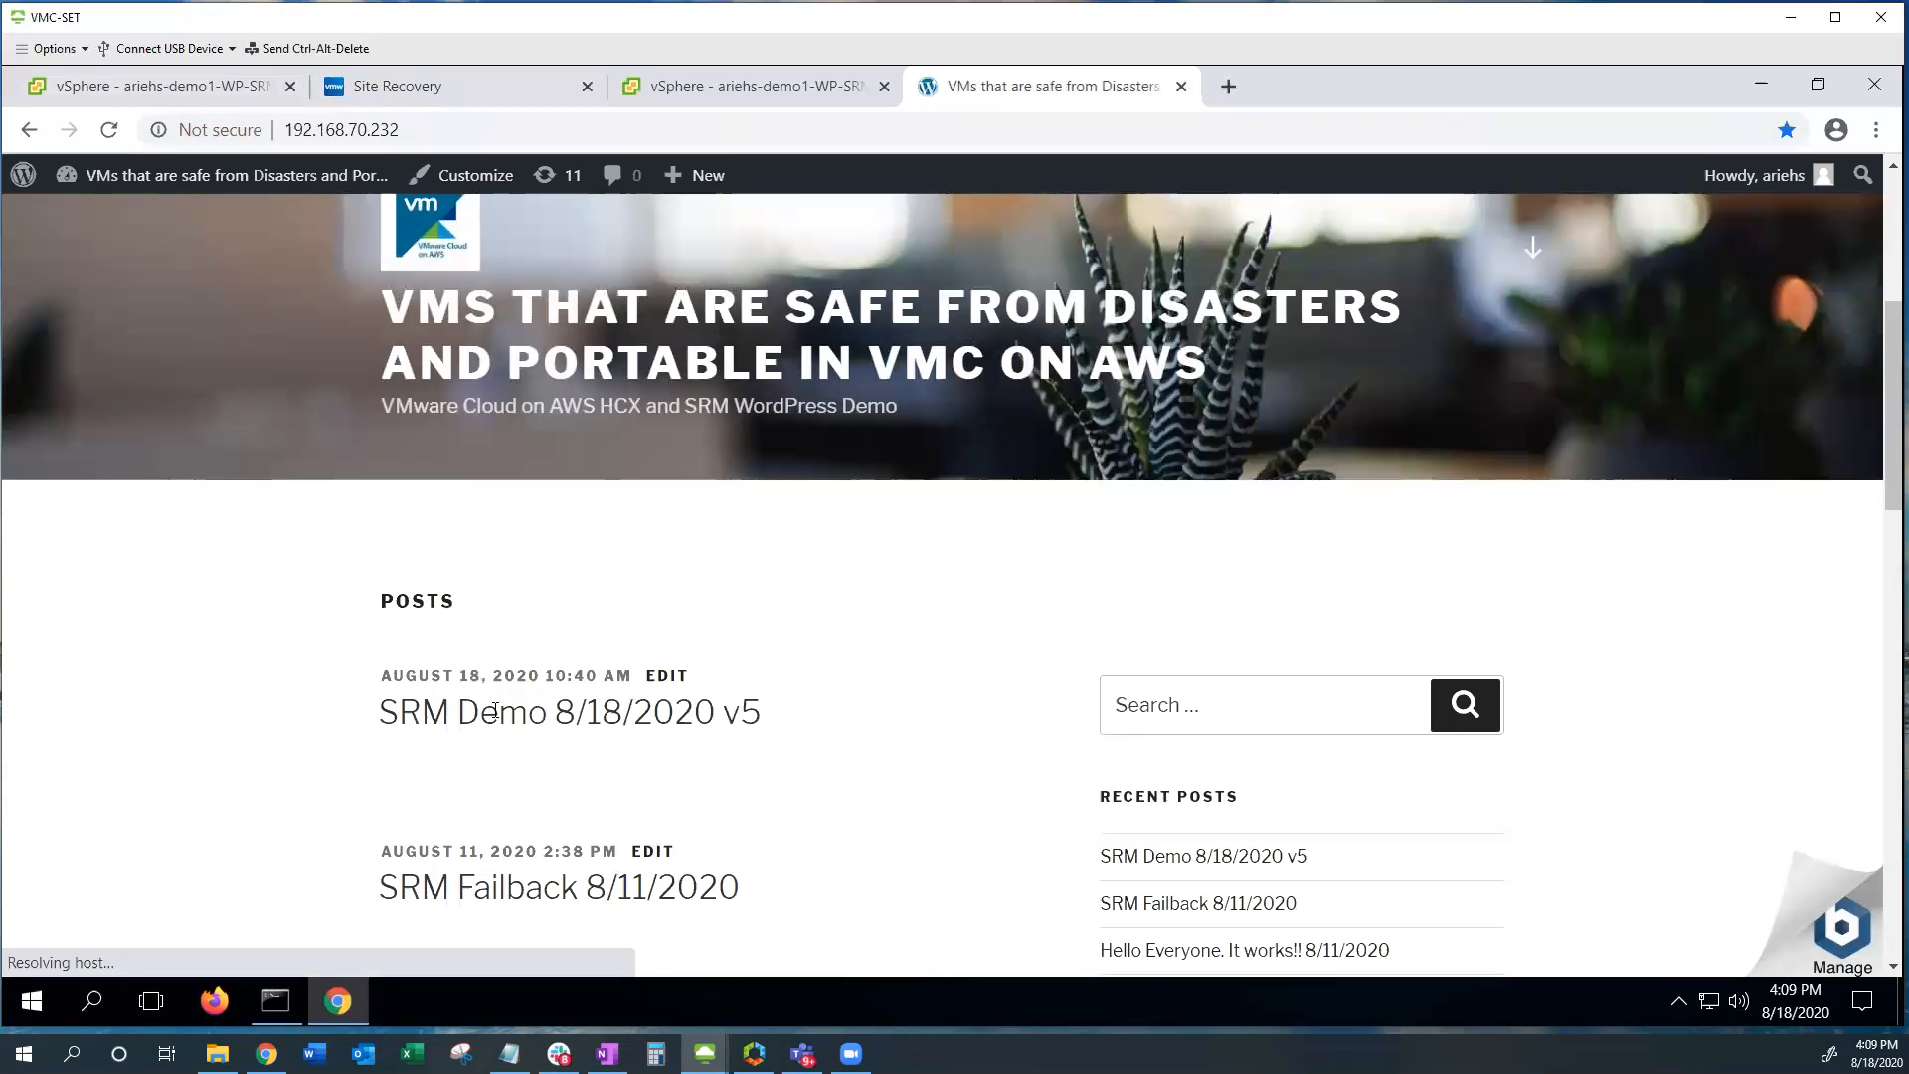
{"action": "left_click_drag", "start_coordinate": [771, 712], "coordinate": [368, 716]}
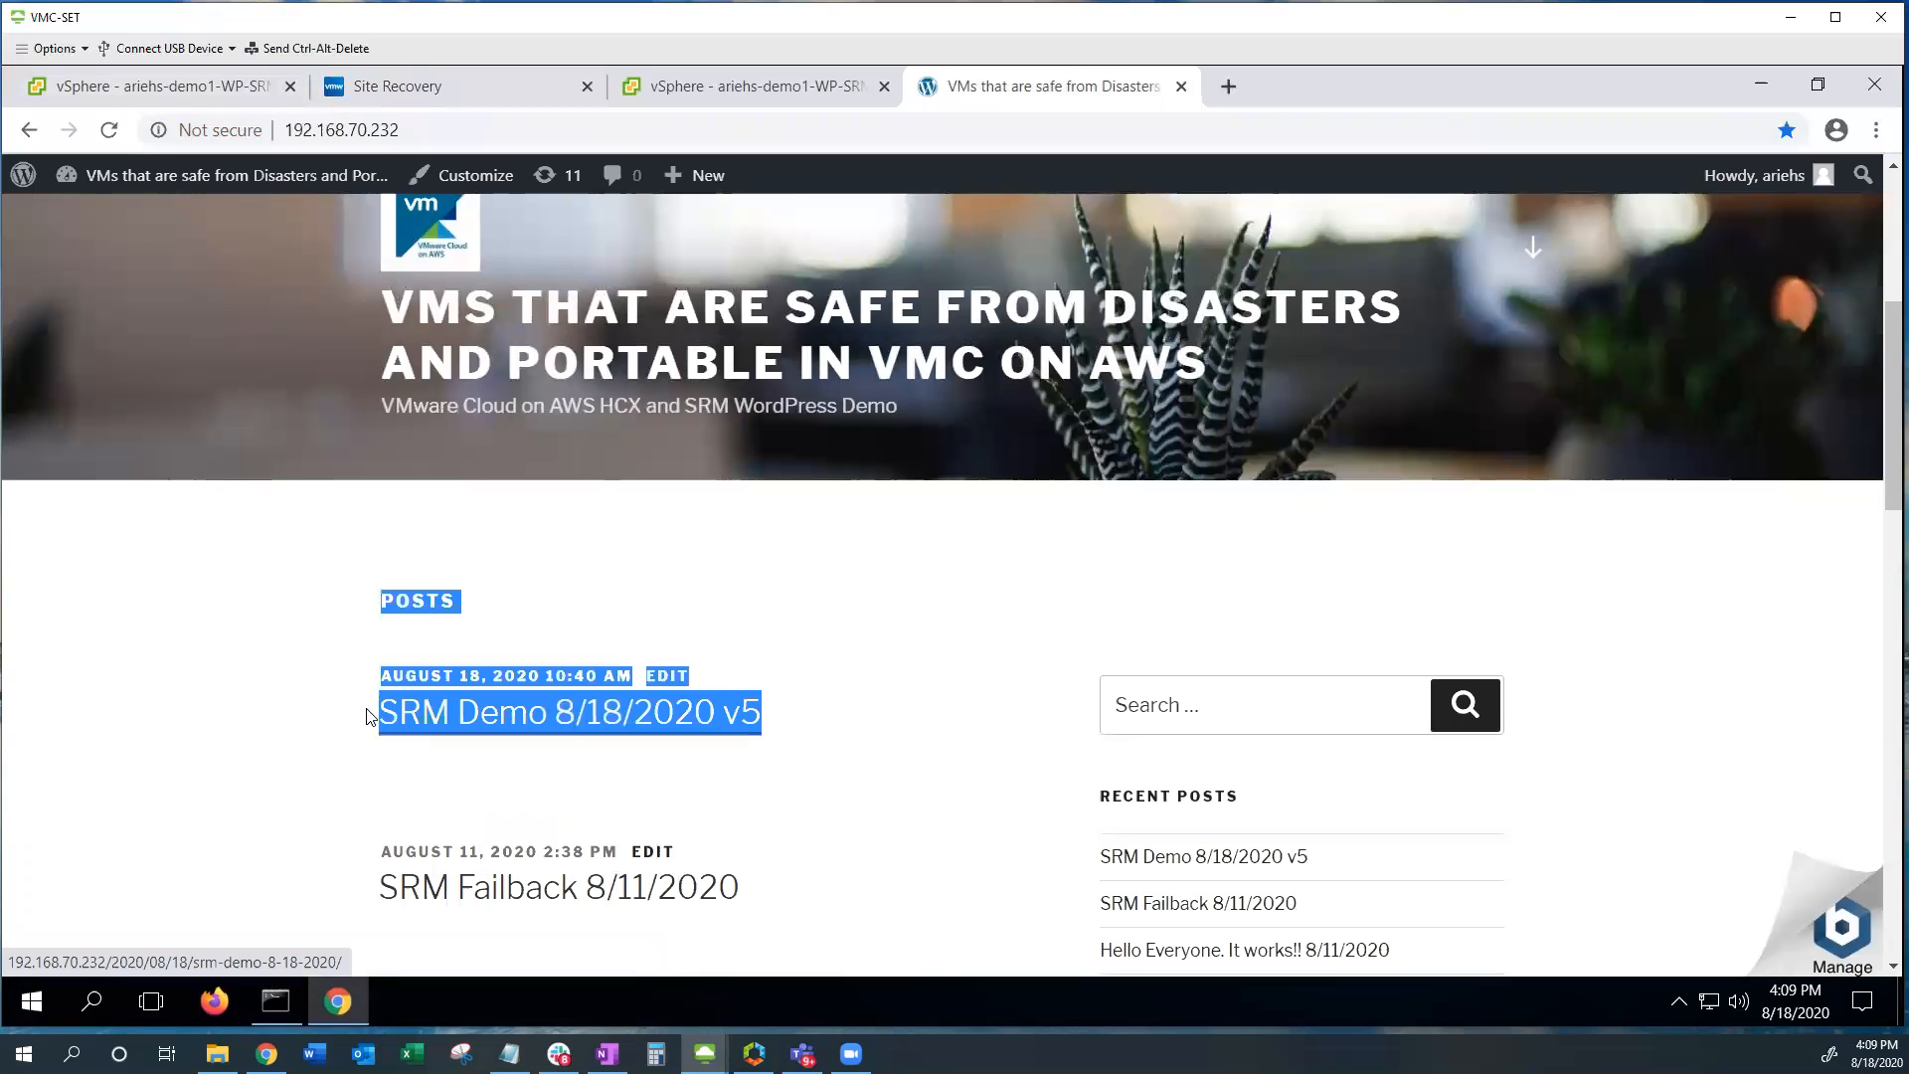
{"action": "left_click", "coordinate": [814, 718]}
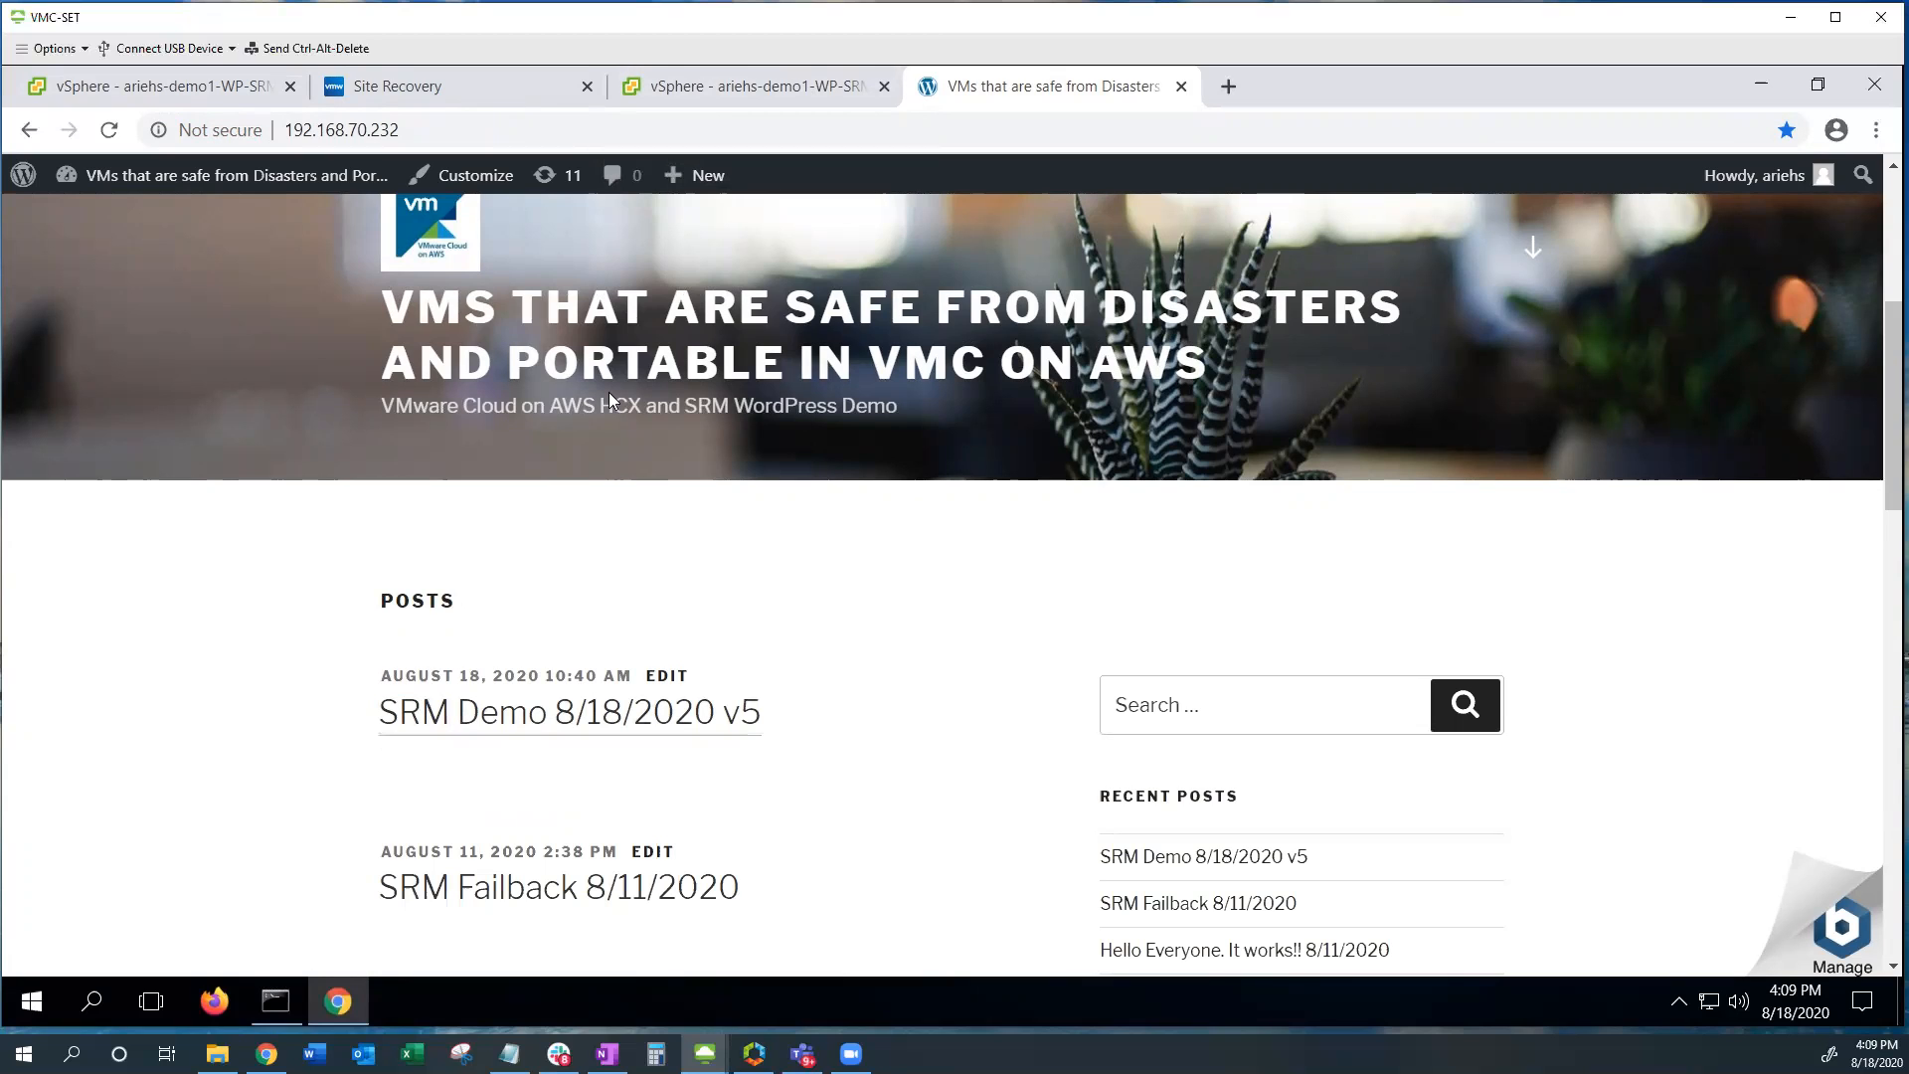
Step: Check the reprotect progress of ariehs-recovery and examine ariehs-demo1-WP-SRM in both the cloud and on-premises vCenters
{"action": "left_click", "coordinate": [145, 90]}
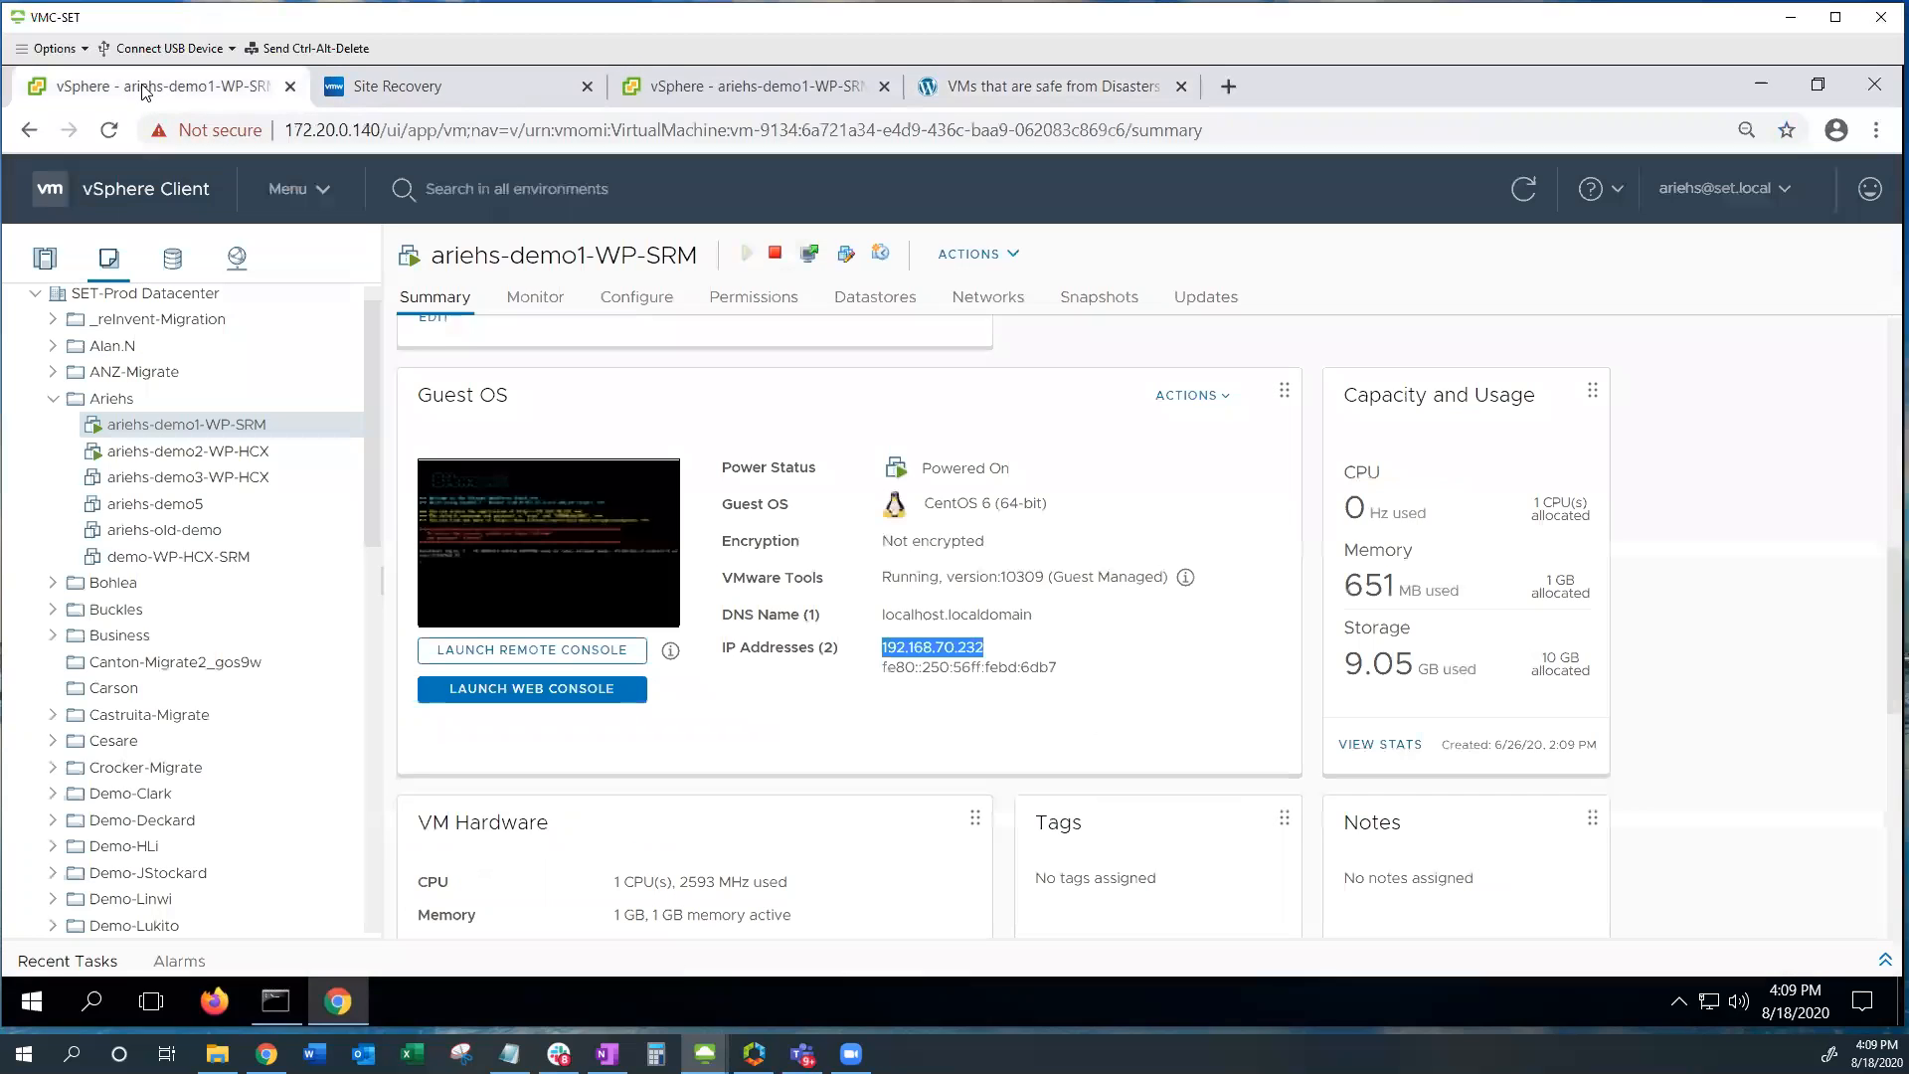
{"action": "left_click", "coordinate": [444, 92]}
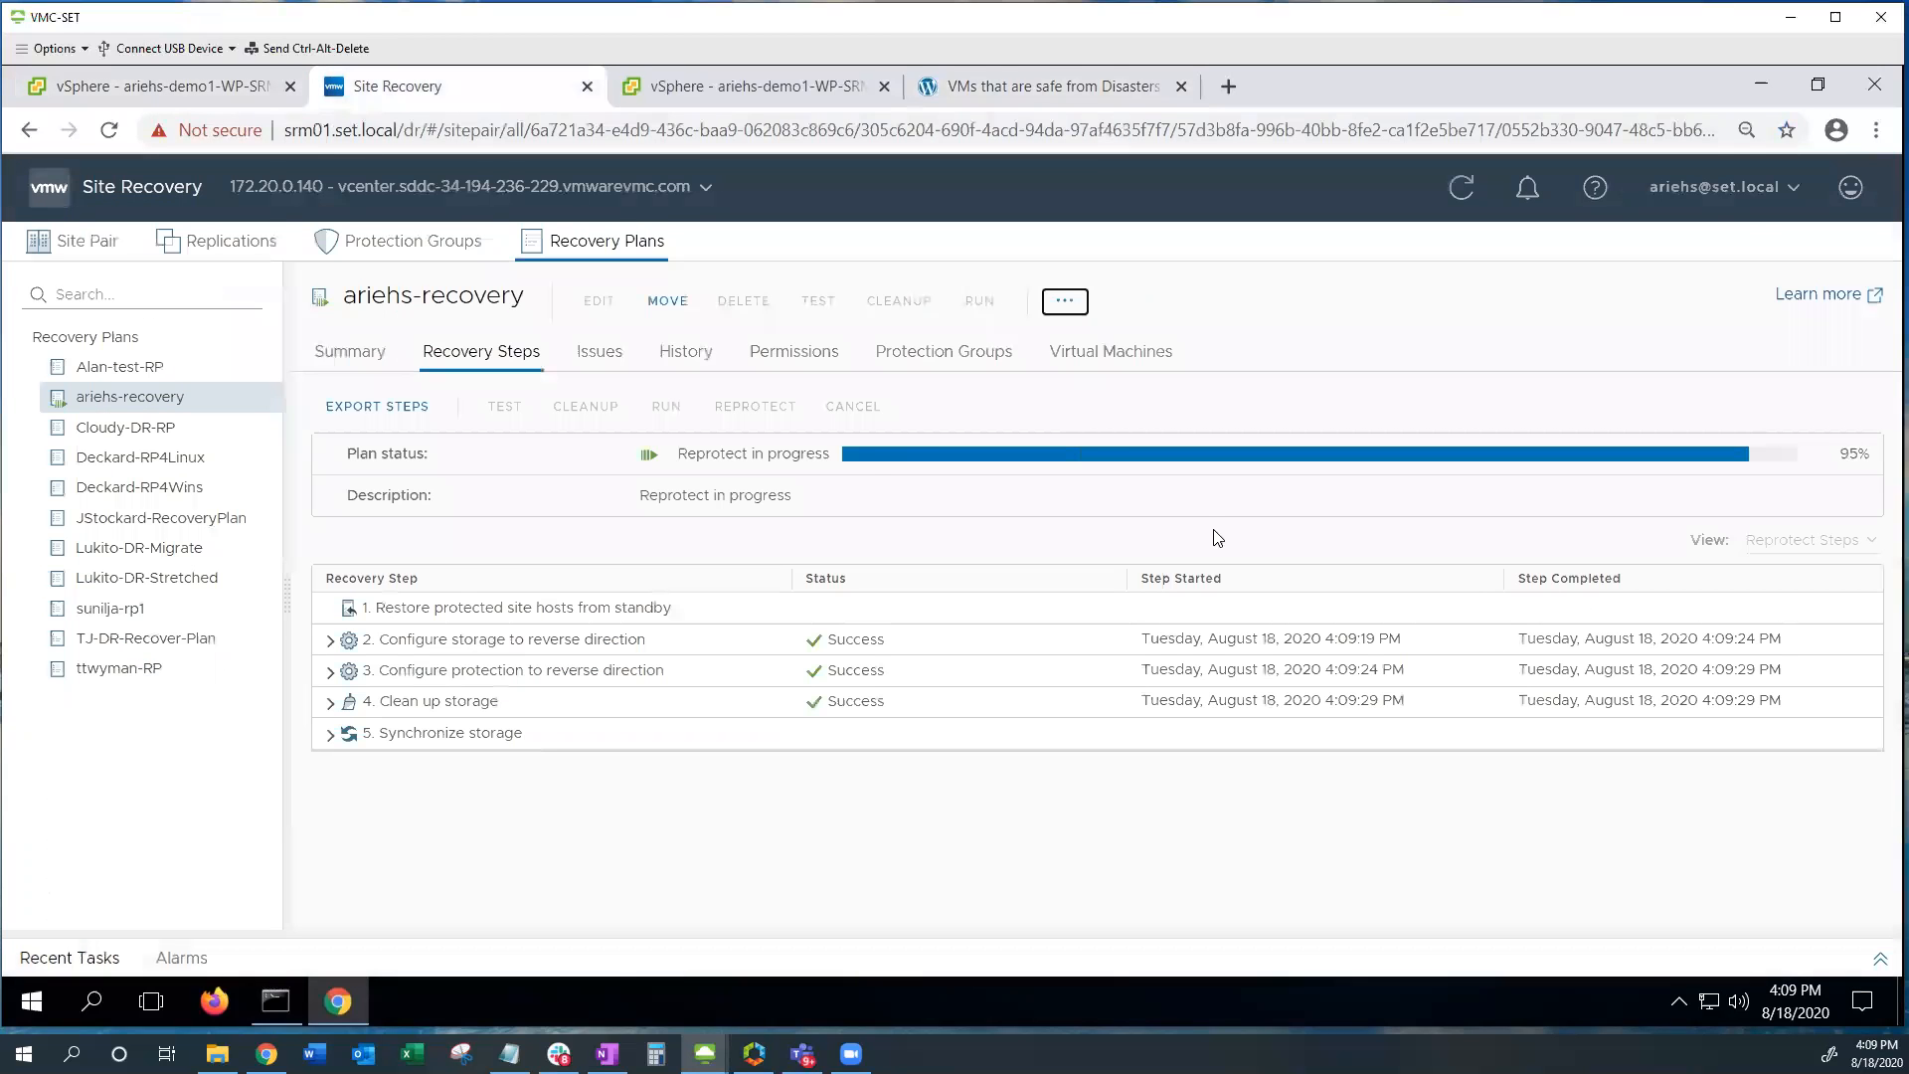
{"action": "left_click", "coordinate": [722, 91]}
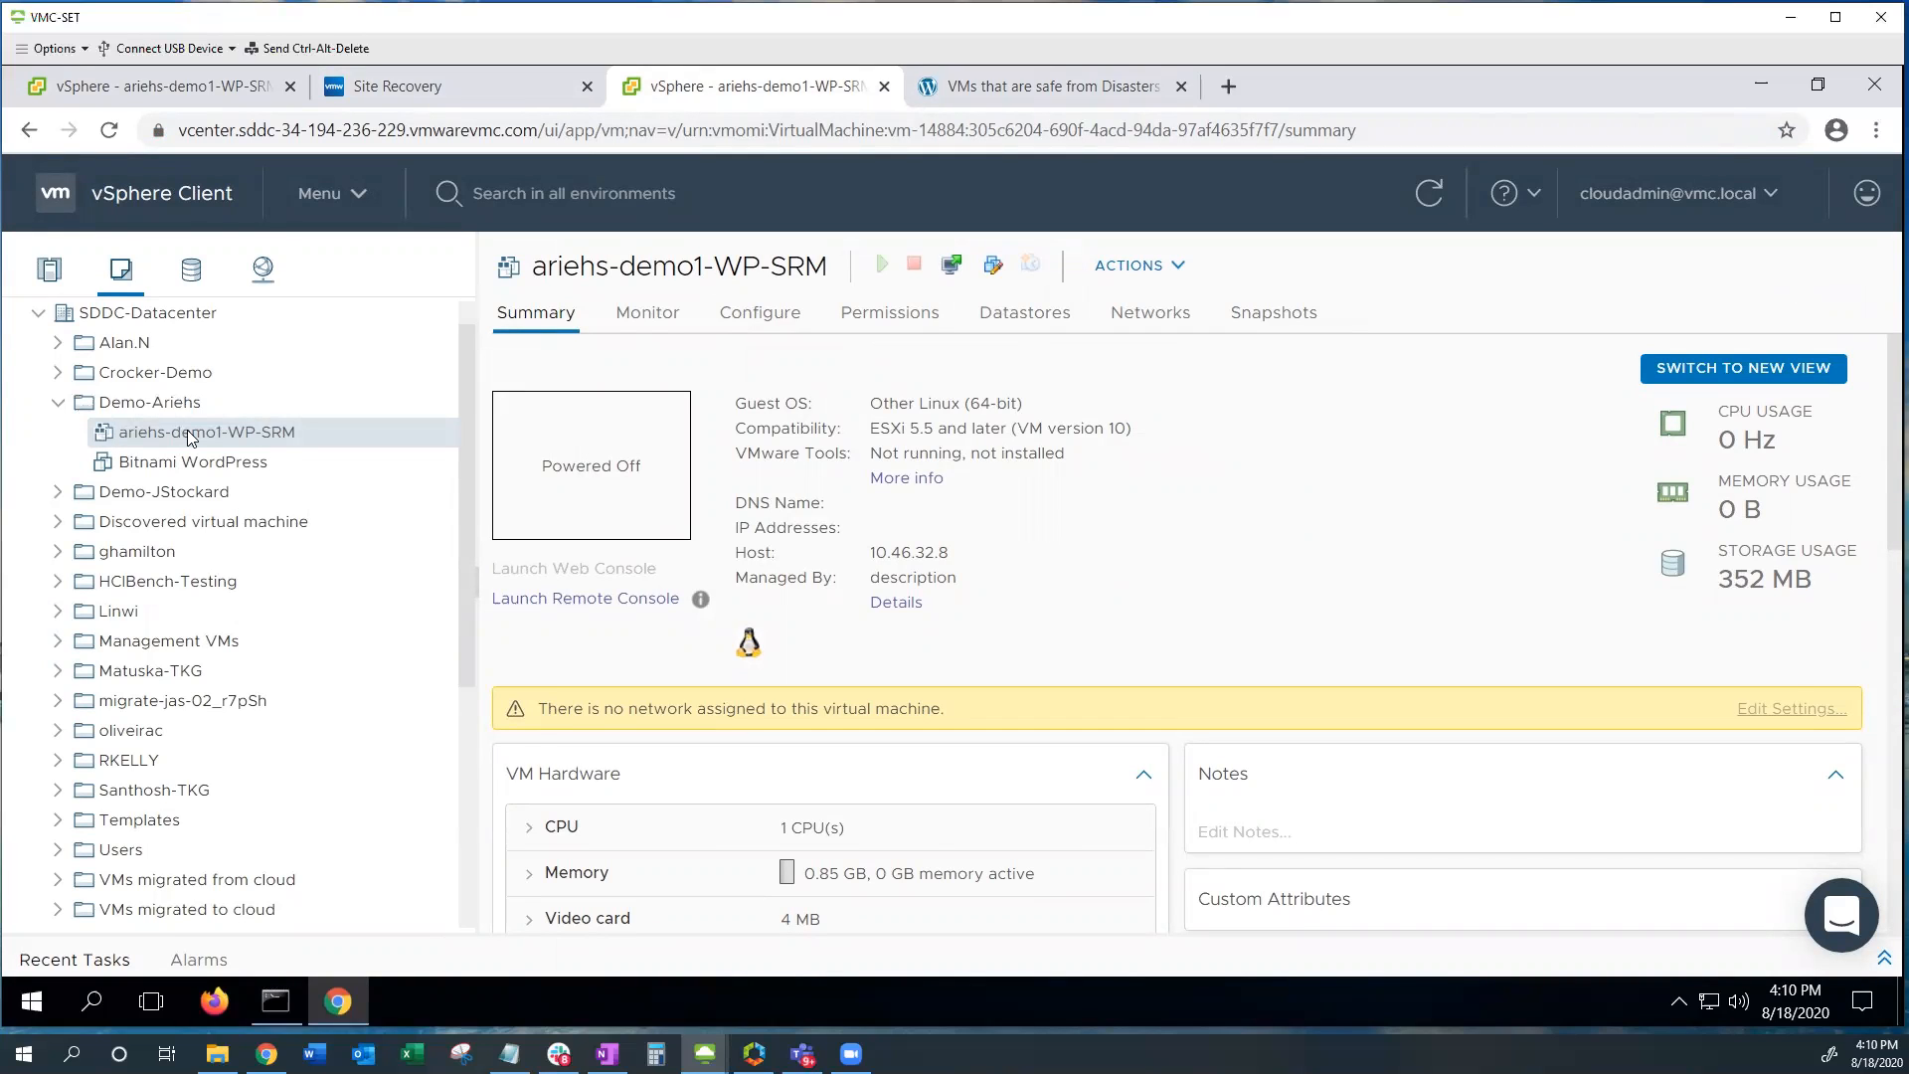
{"action": "left_click", "coordinate": [166, 88]}
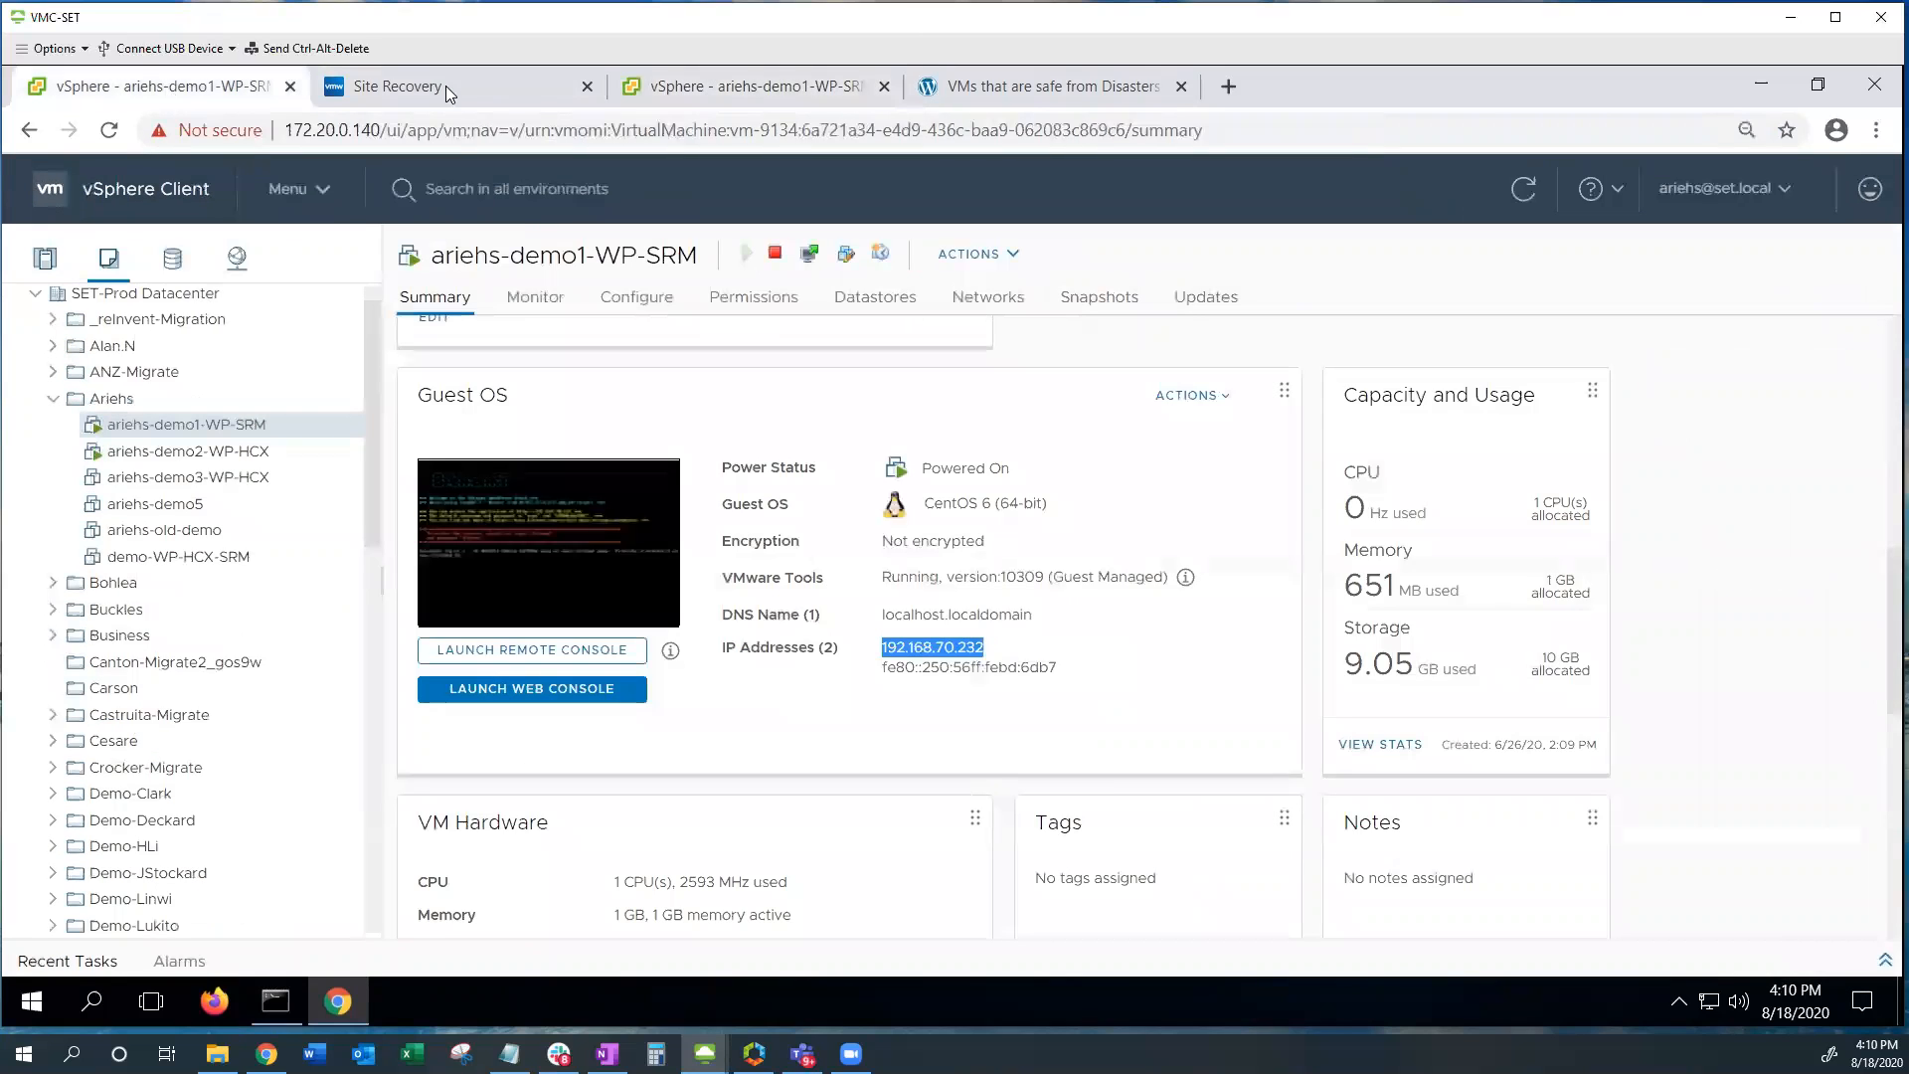